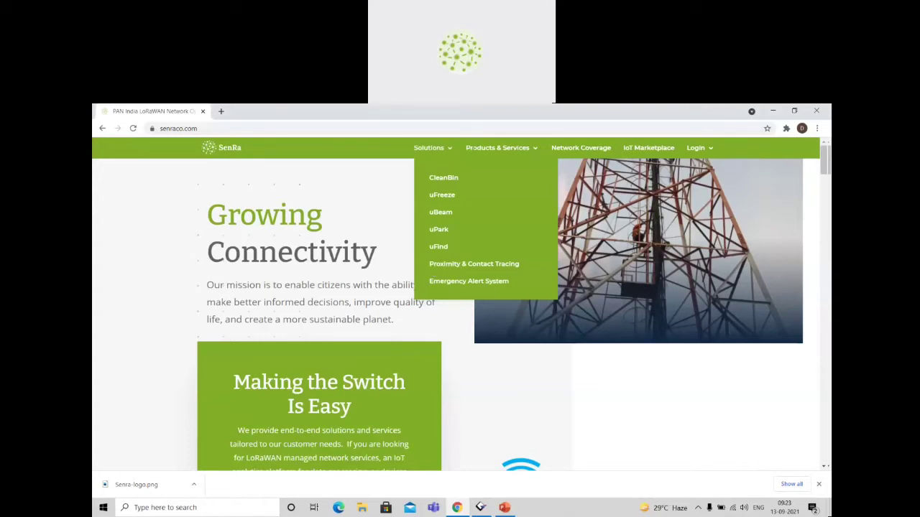
Open the Network Coverage page and examine the coverage markers across India on the map.
mouse_move(468, 148)
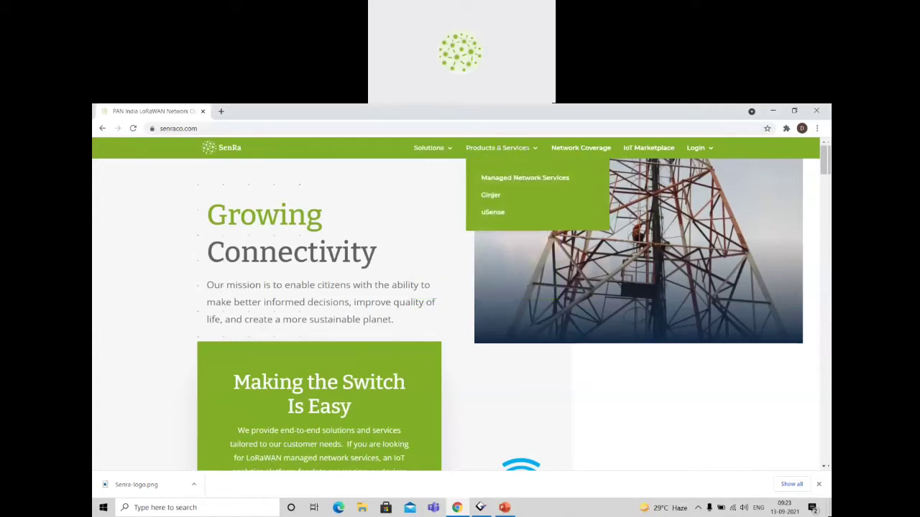
click(582, 149)
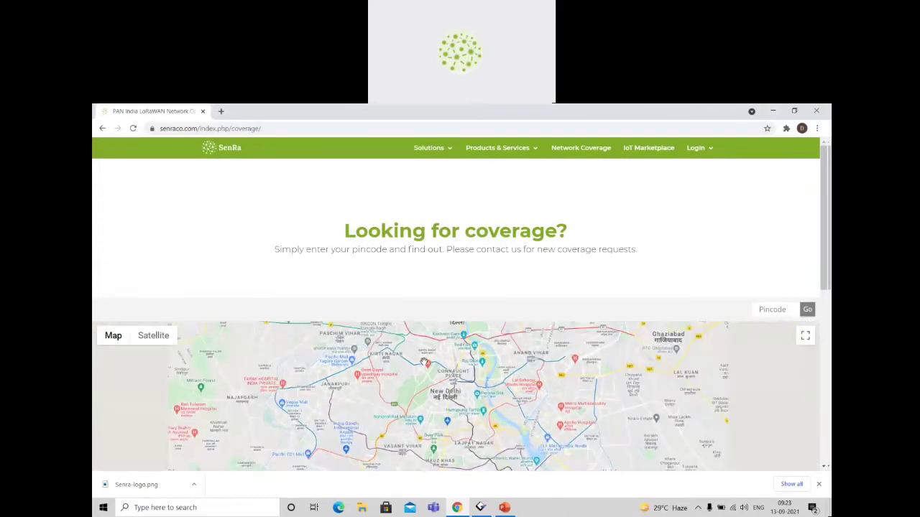
scroll(424, 361, down, 2)
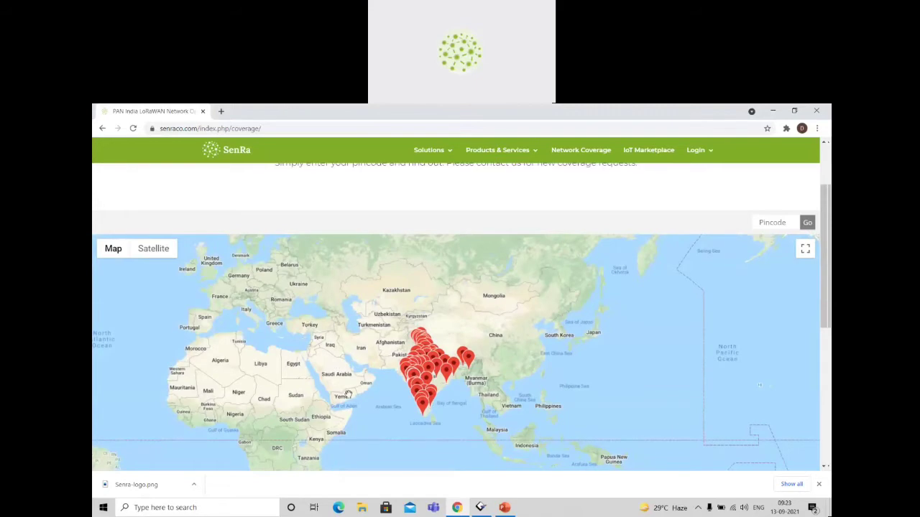
drag(348, 394, 299, 334)
scroll(343, 327, up, 2)
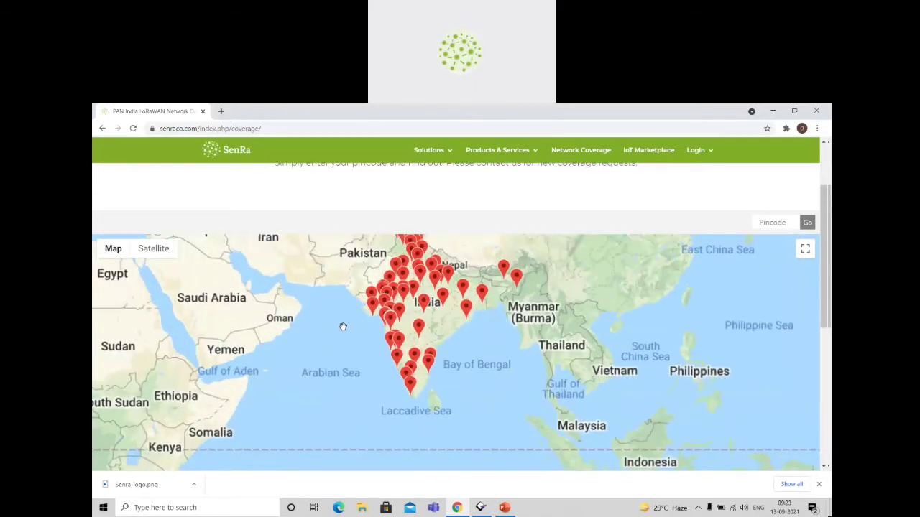
scroll(343, 326, up, 2)
drag(392, 280, 293, 444)
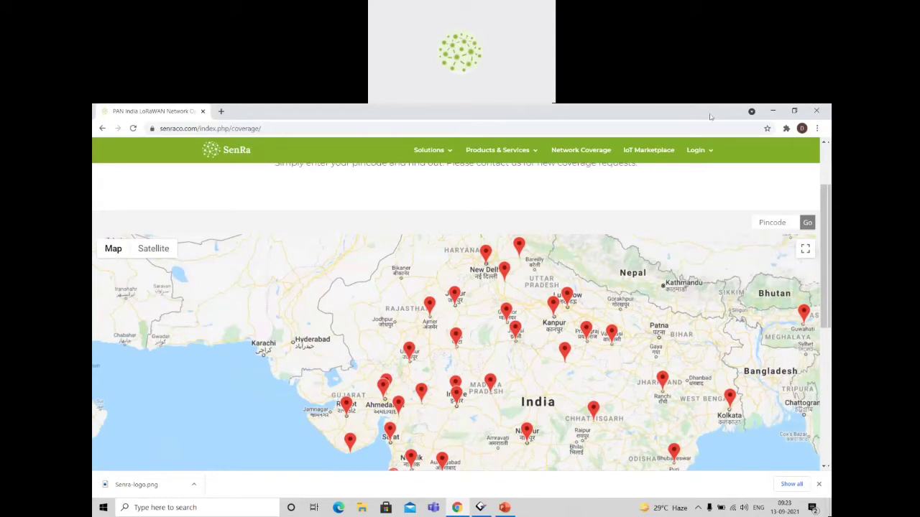
Open the IoT Marketplace page and look through its featured products and gateway offers.
click(648, 149)
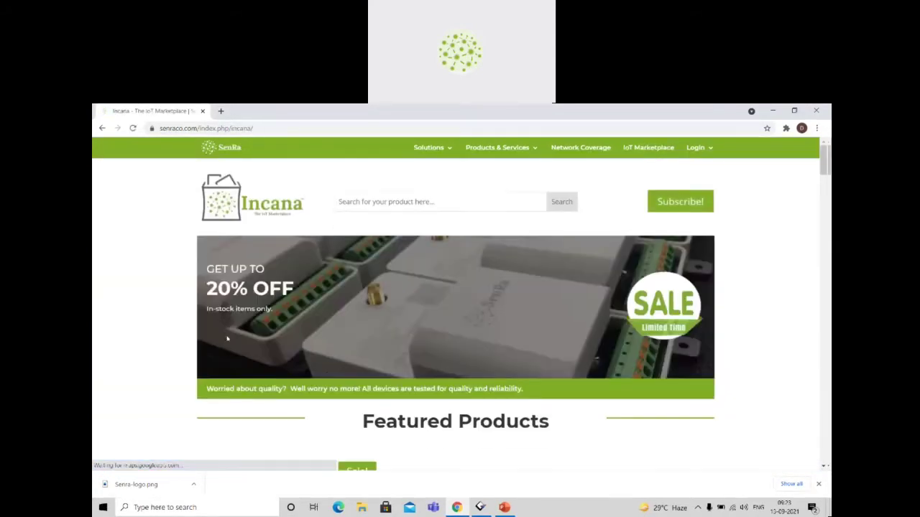
scroll(468, 381, down, 4)
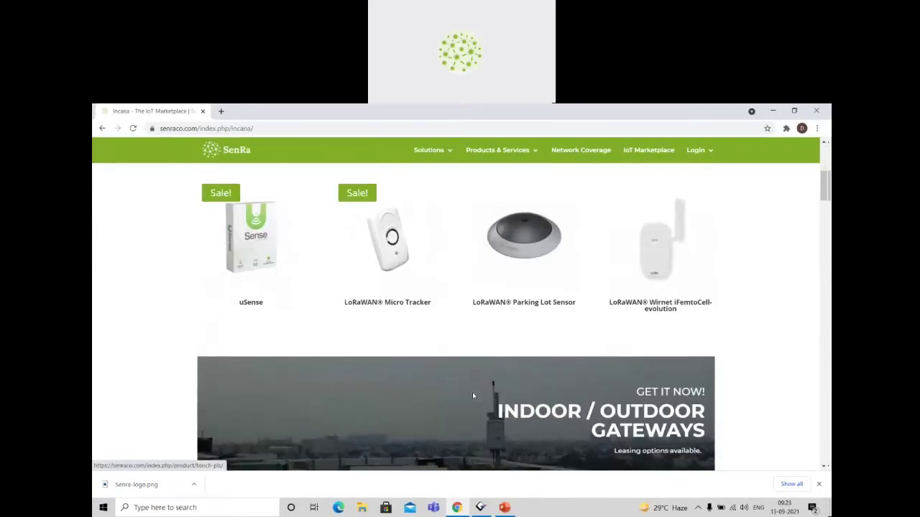
scroll(472, 395, down, 1)
scroll(472, 394, up, 5)
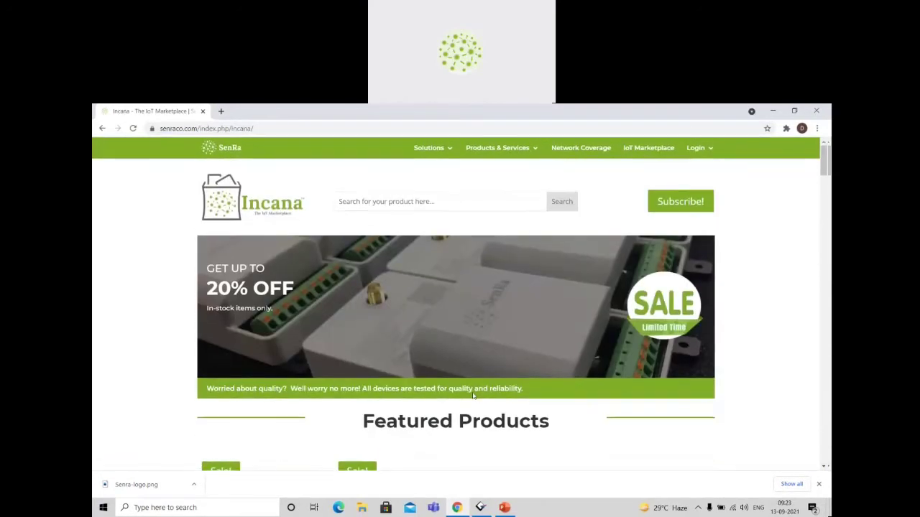
Open the LoRaWAN Network Server and Ginjer login pages in new tabs, and close the marketplace tab.
mouse_move(696, 147)
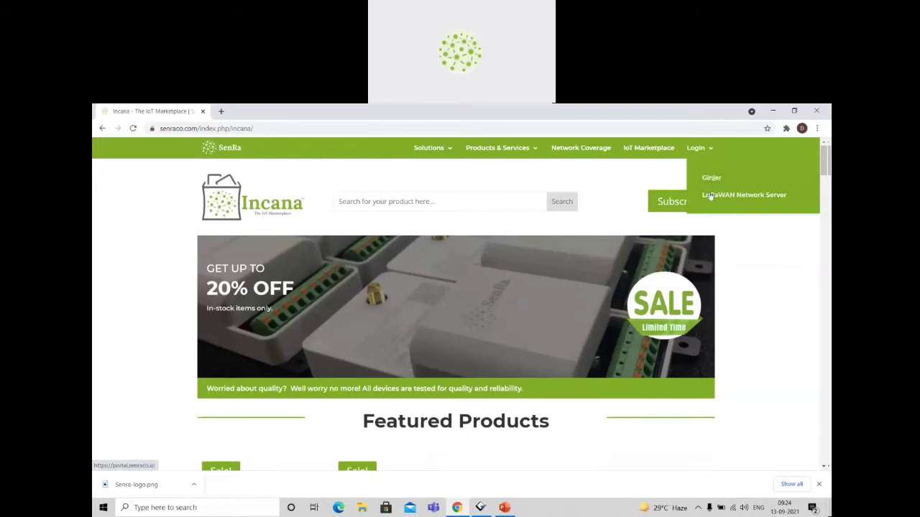
right_click(709, 194)
click(718, 200)
click(712, 178)
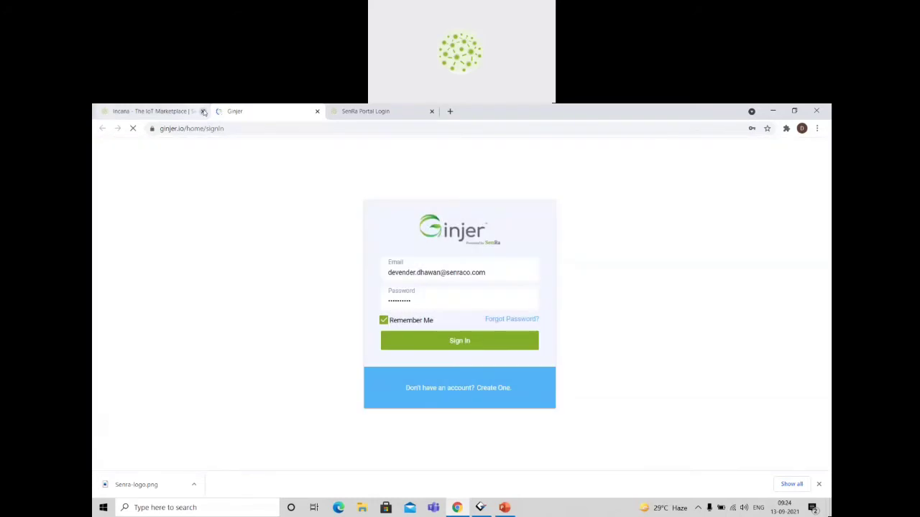
click(202, 111)
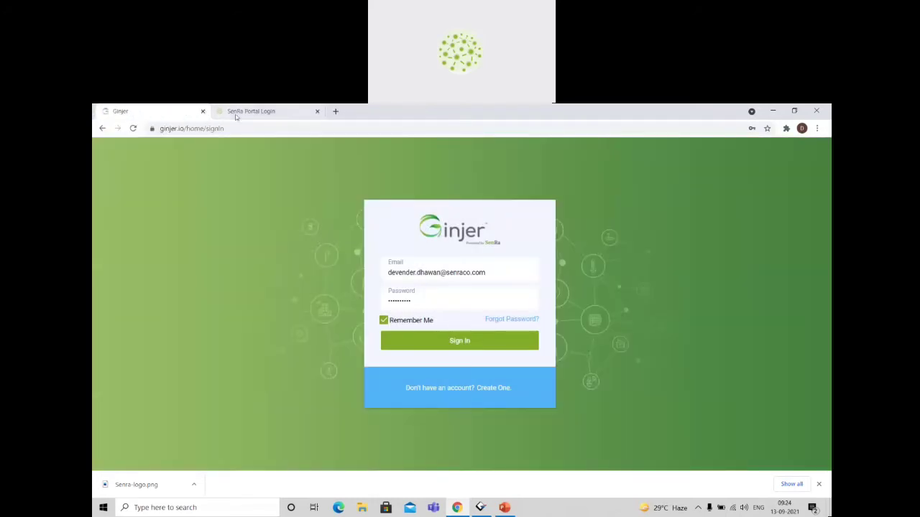
Log in to the SenRa Portal with the saved credentials after viewing its new-account form.
click(236, 115)
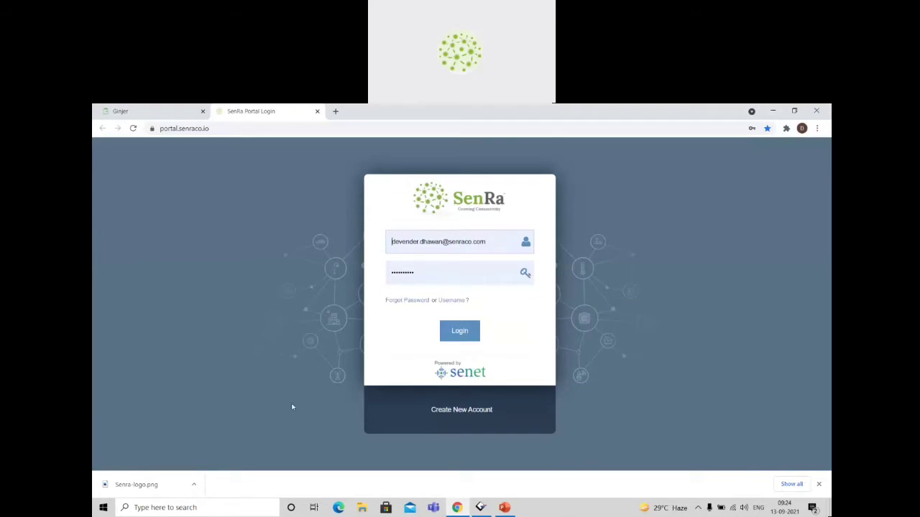
click(476, 411)
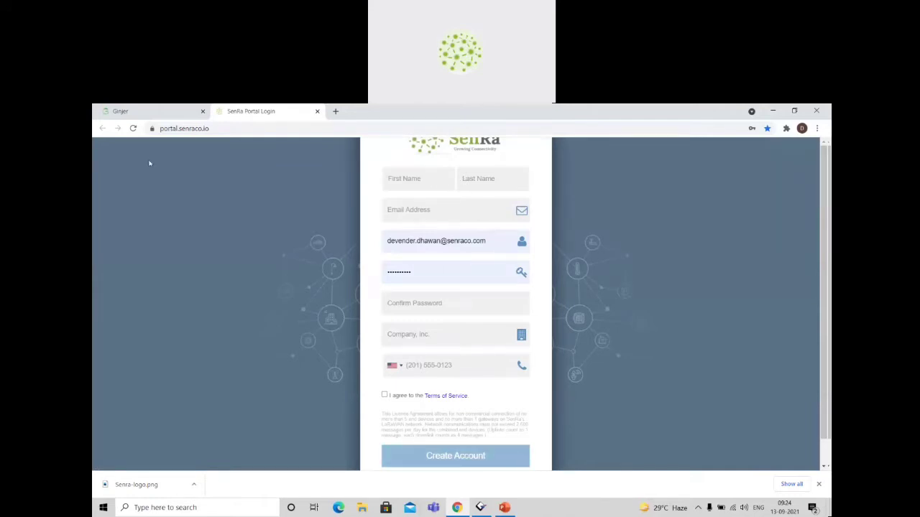
click(132, 128)
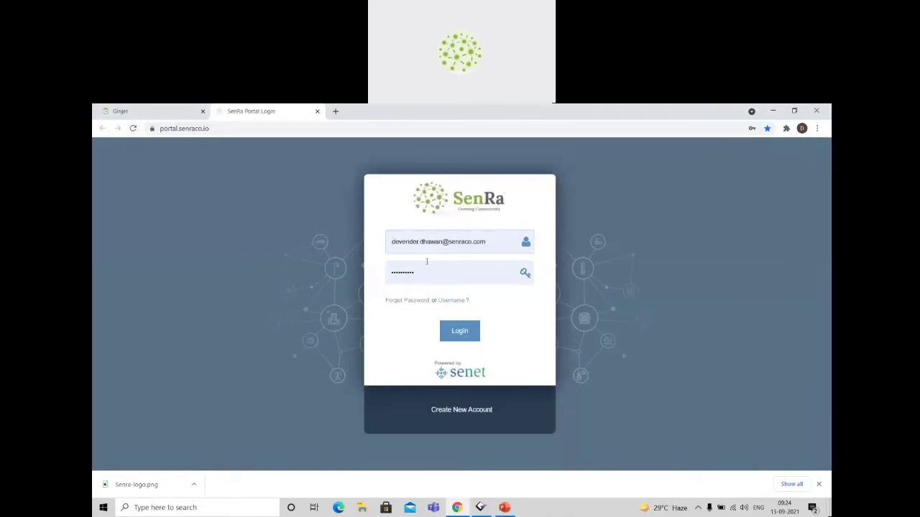
click(471, 337)
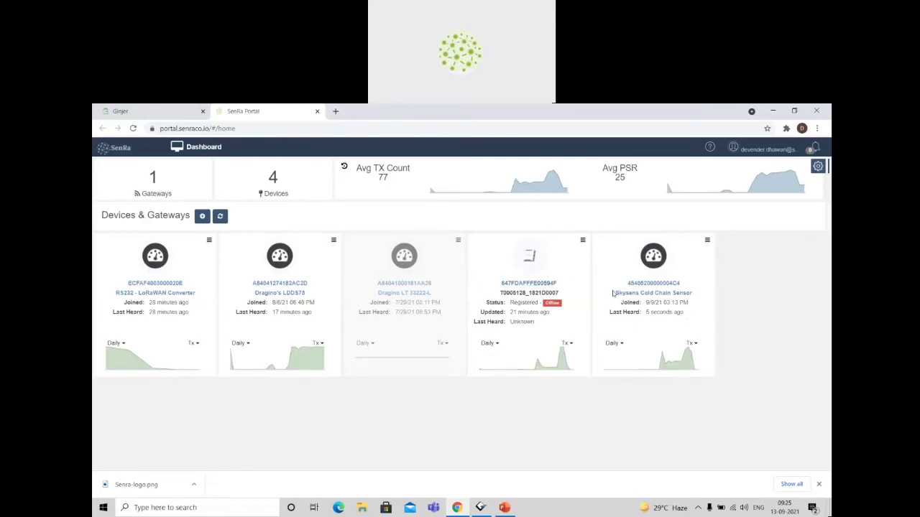
drag(613, 293, 700, 294)
click(700, 295)
drag(115, 293, 199, 296)
click(199, 296)
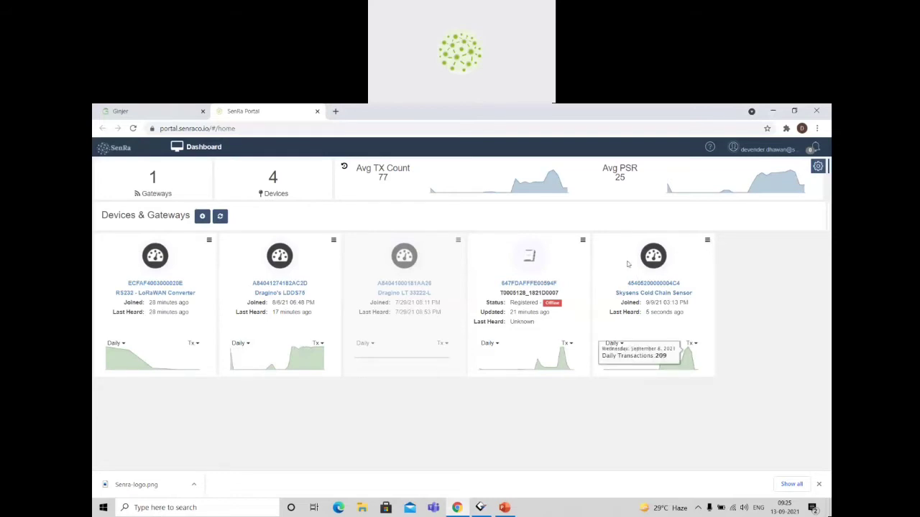
click(707, 242)
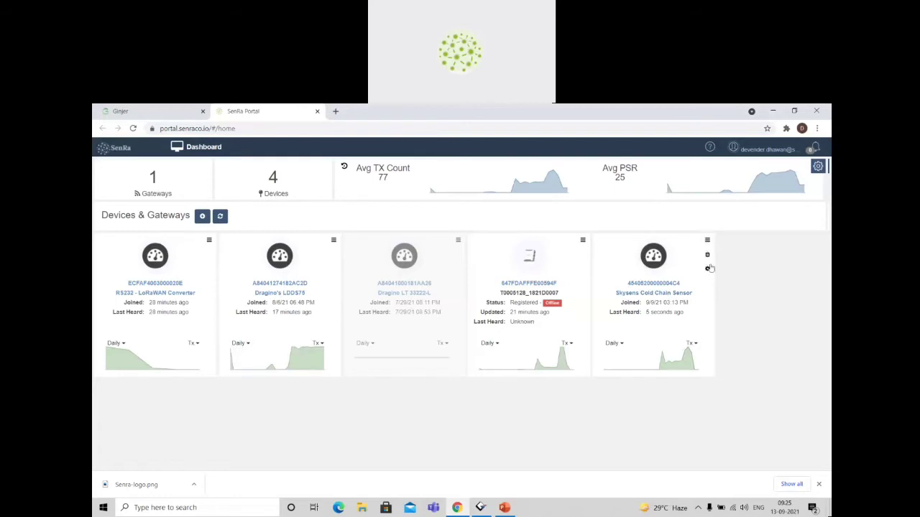
click(707, 269)
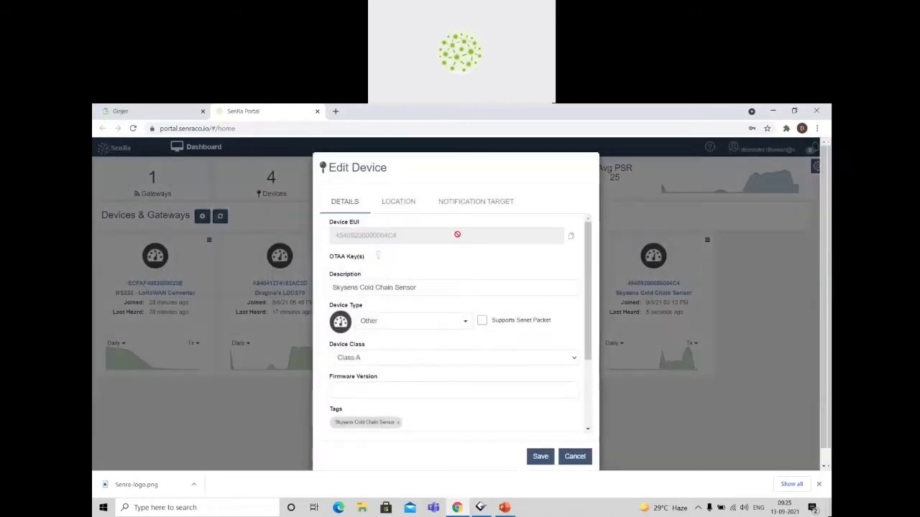
click(471, 204)
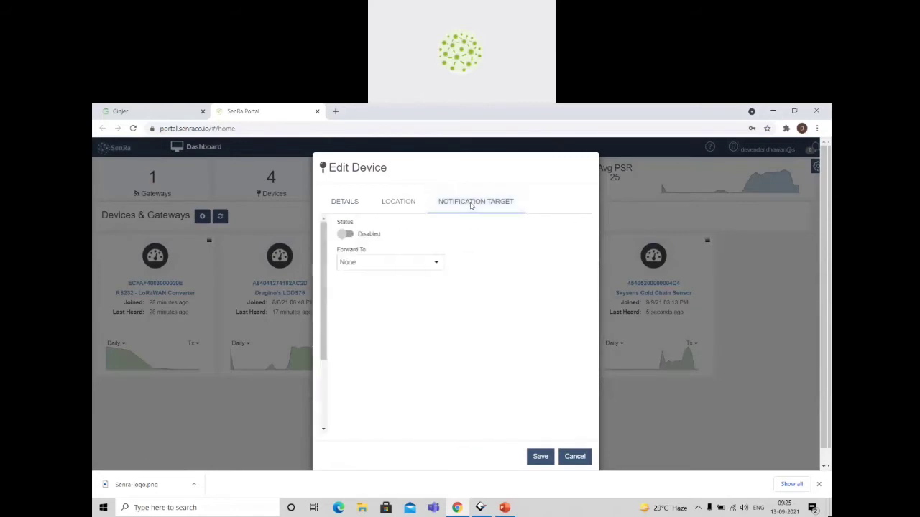
click(342, 234)
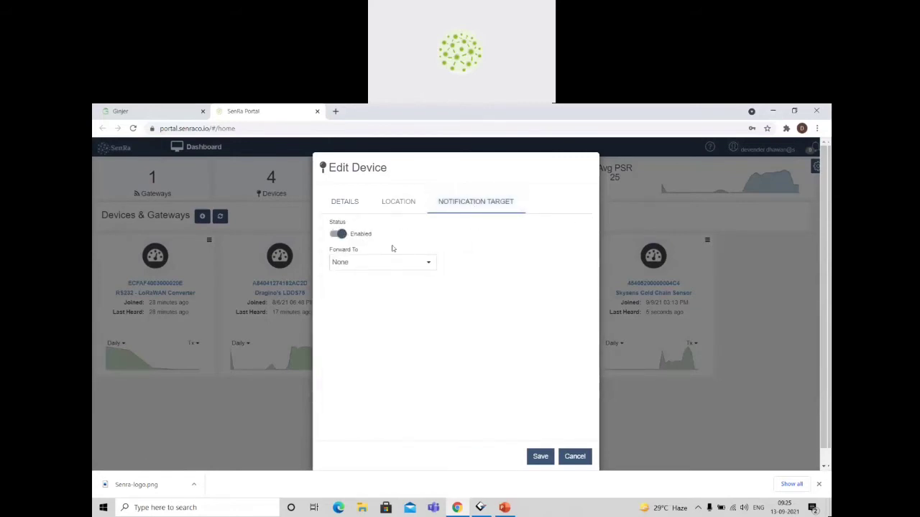
click(429, 264)
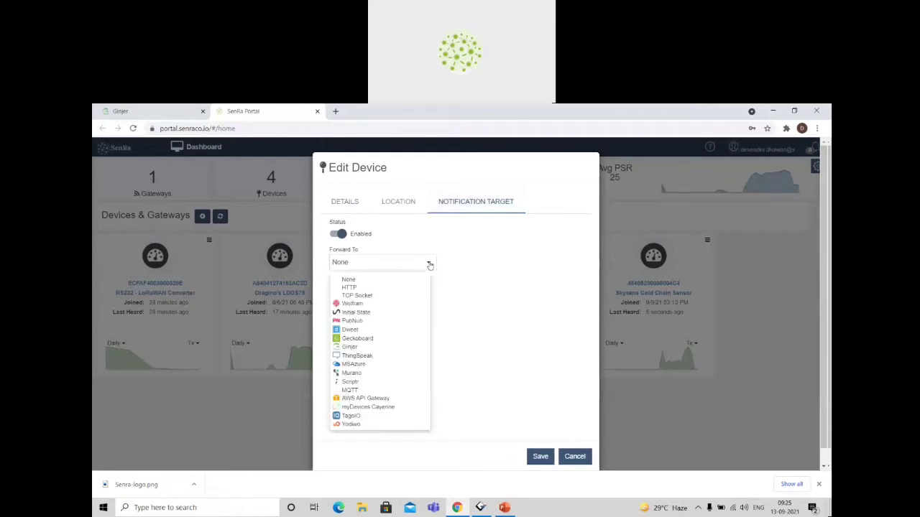
click(351, 348)
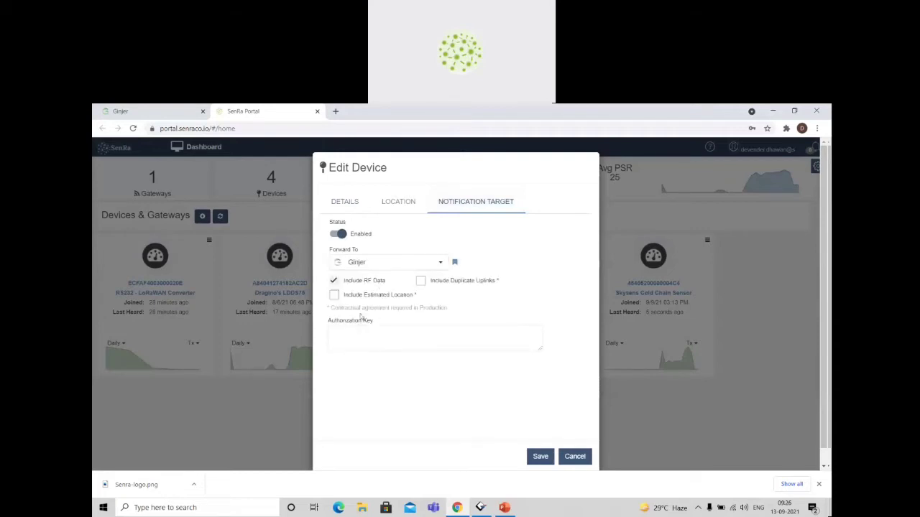
click(342, 336)
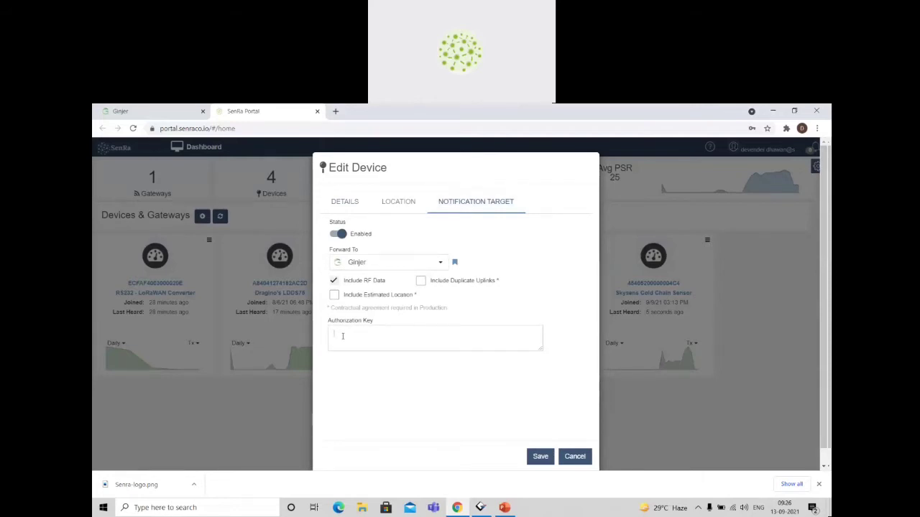
Switch to Ginjer, view its account sign-up form, and sign in with the saved credentials.
drag(141, 117, 270, 116)
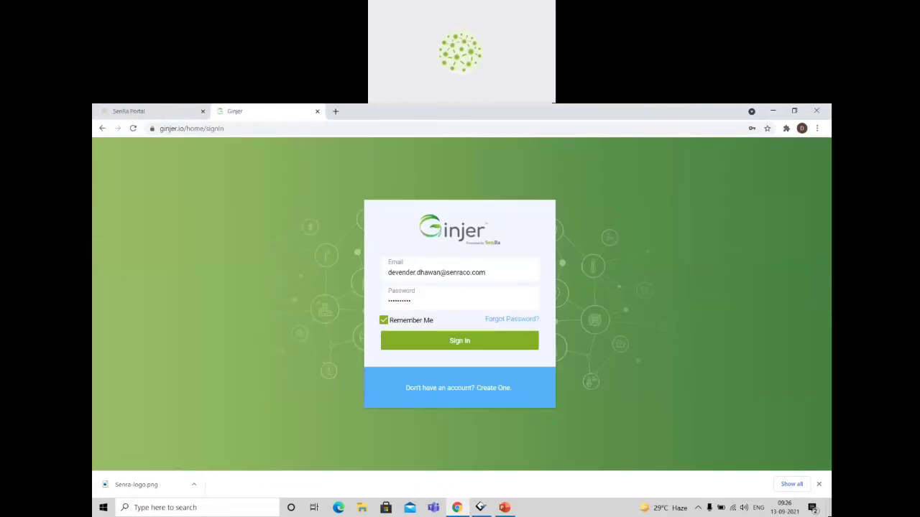
click(507, 388)
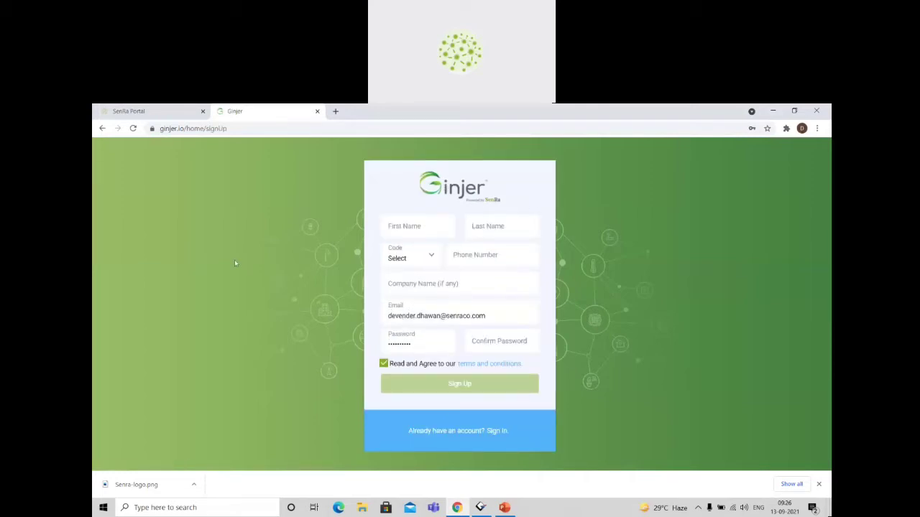
click(102, 128)
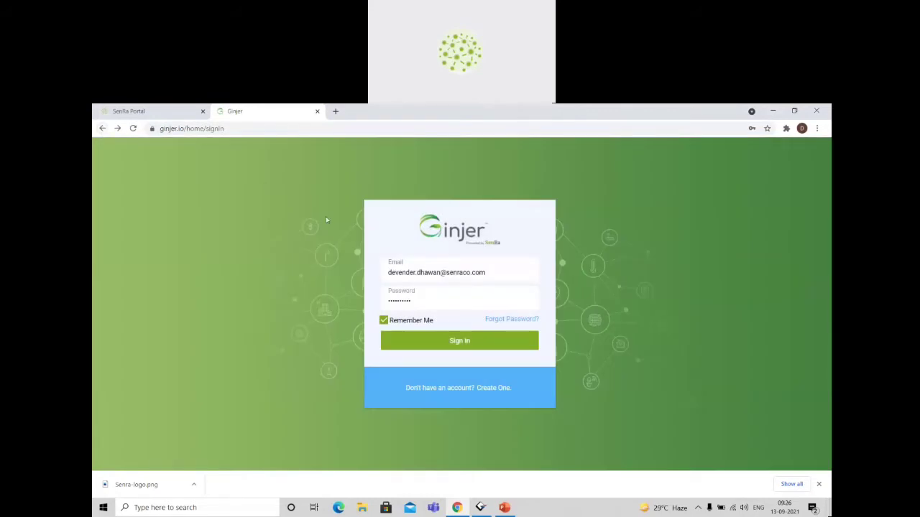
click(473, 341)
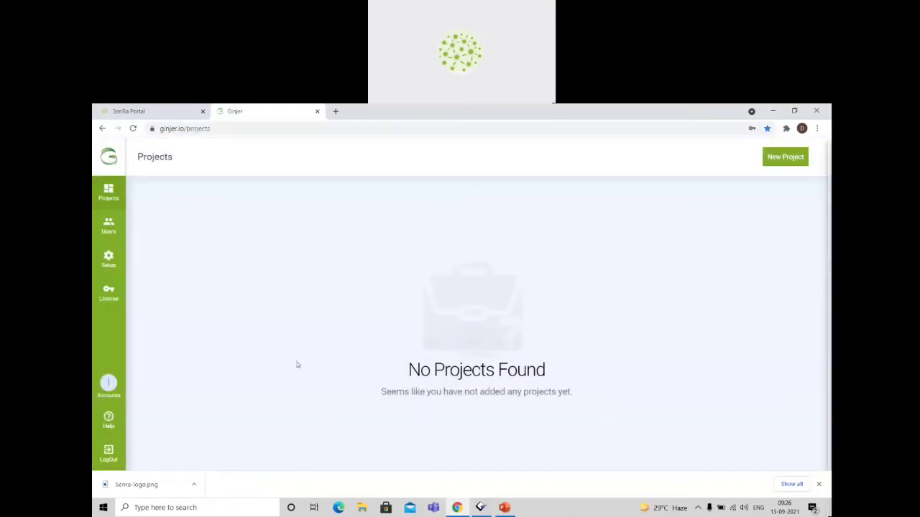
double_click(264, 423)
drag(265, 422, 228, 336)
click(228, 336)
Open the configuration of the SenRa (Dev) network from Ginjer's network setup.
click(109, 262)
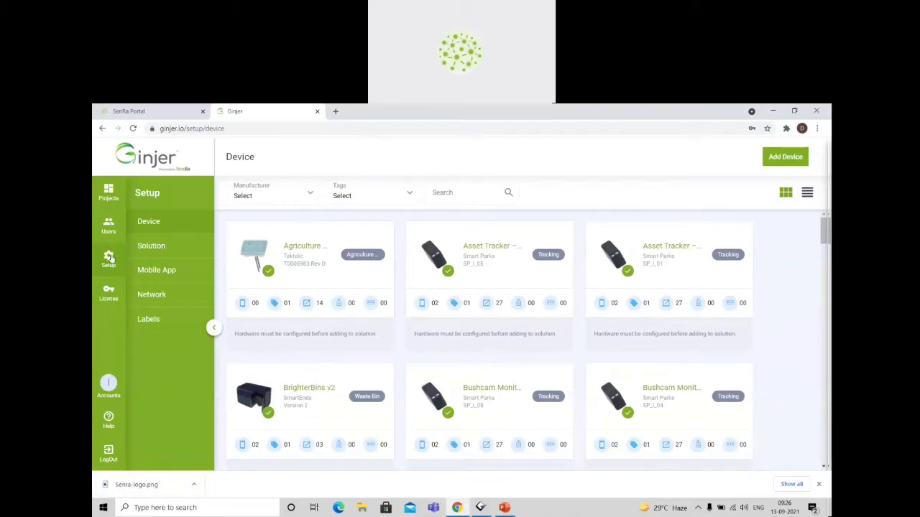
click(171, 300)
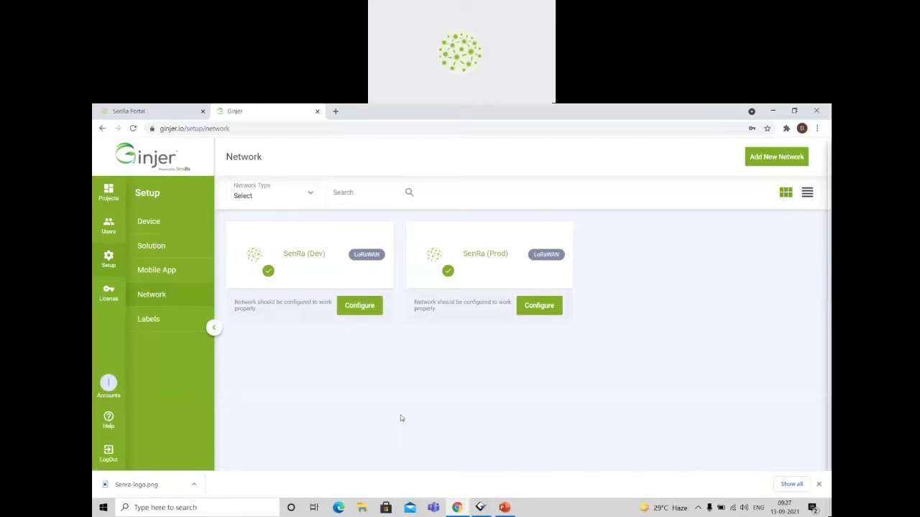
drag(356, 371, 272, 261)
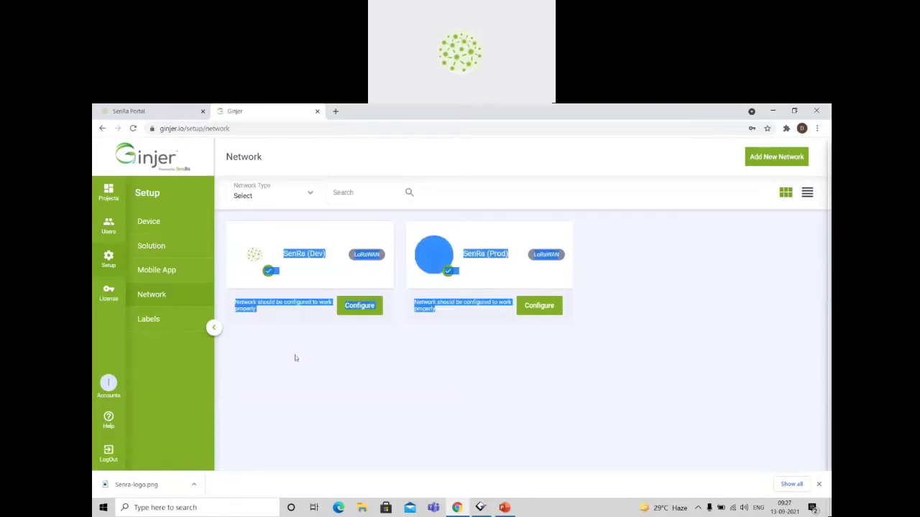
click(296, 358)
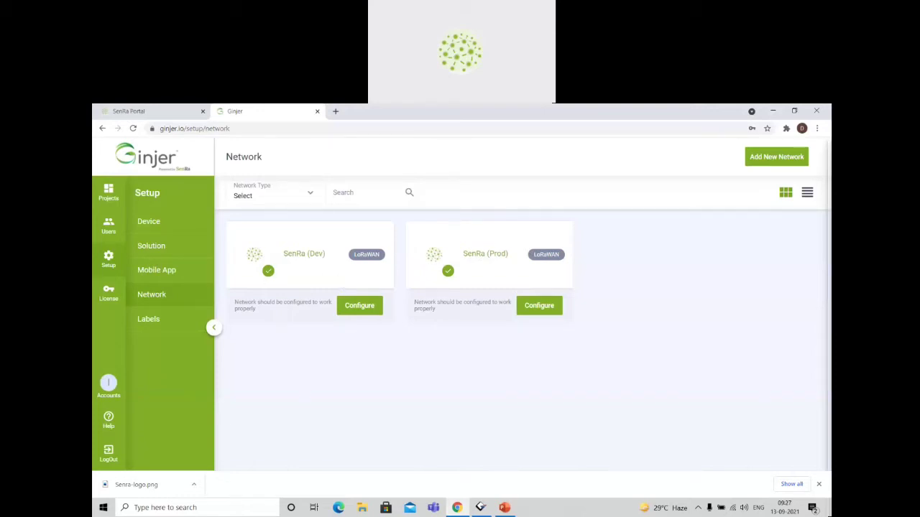
click(353, 309)
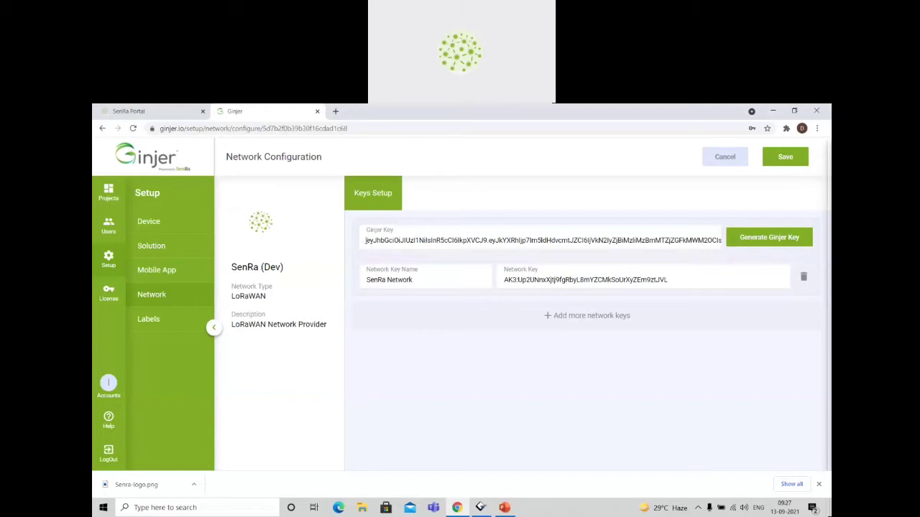
Generate the Ginjer key, copy it into the Skysens Cold Chain Sensor's authorization key in the SenRa Portal, and save the device.
drag(368, 241, 557, 240)
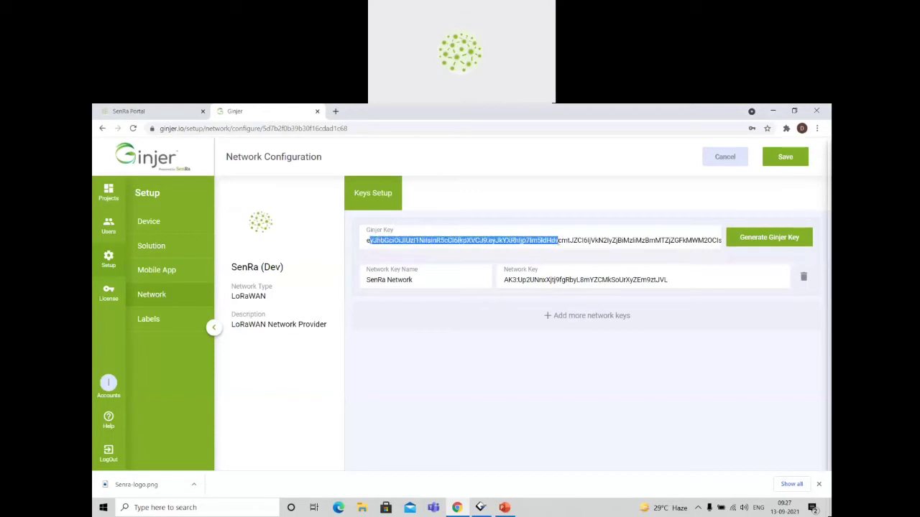
click(558, 242)
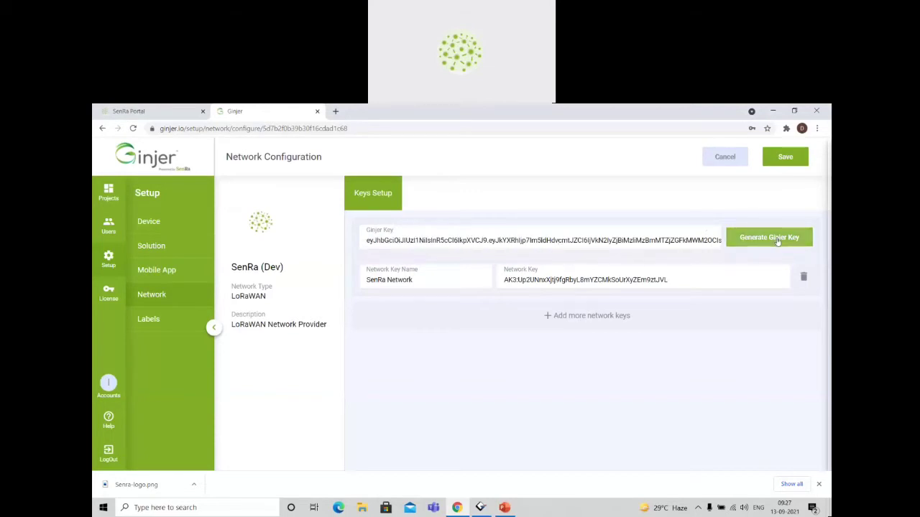
click(777, 242)
triple_click(689, 241)
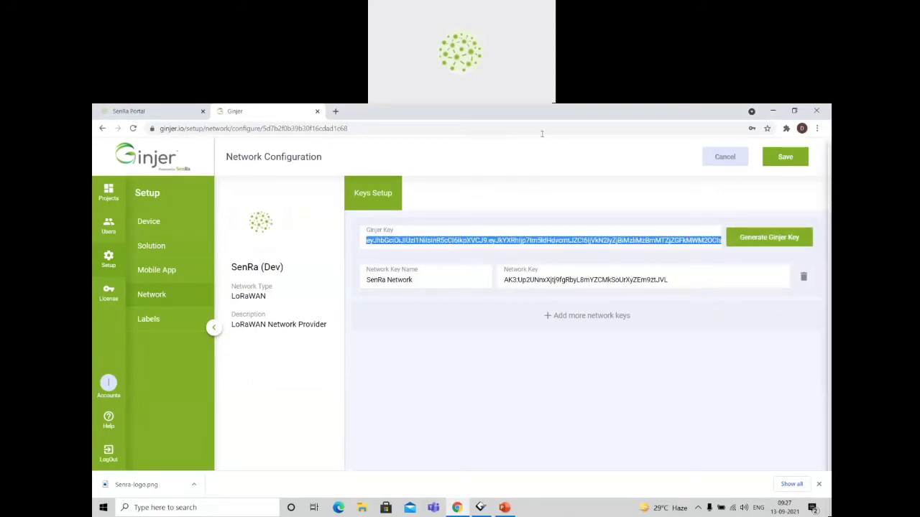
click(129, 111)
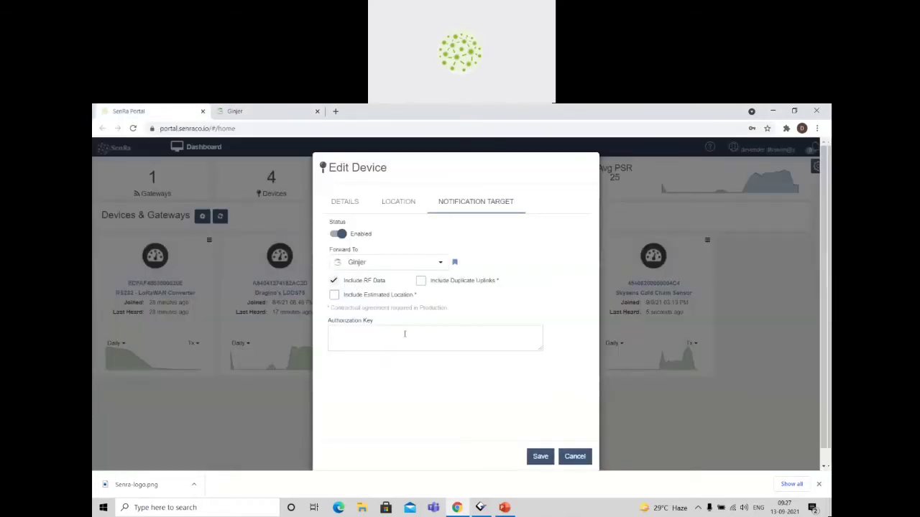
key(ctrl+v)
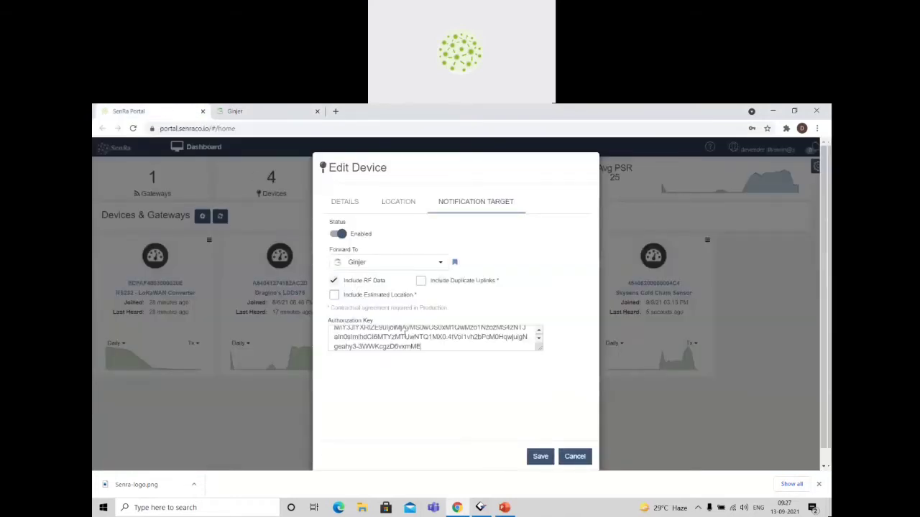
click(540, 456)
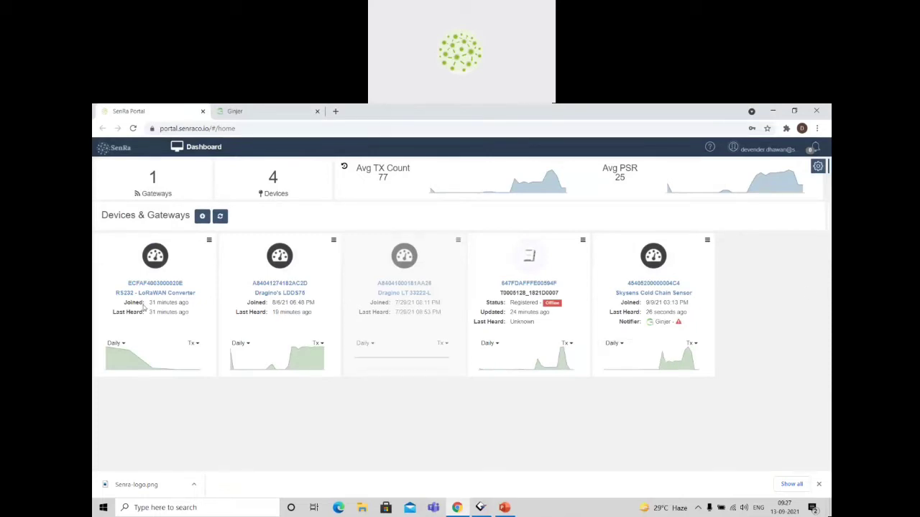
Enable the RS232 - LoRaWAN Converter's notification target, forward it to Ginjer with the copied authorization key, and save the device.
click(209, 240)
click(211, 268)
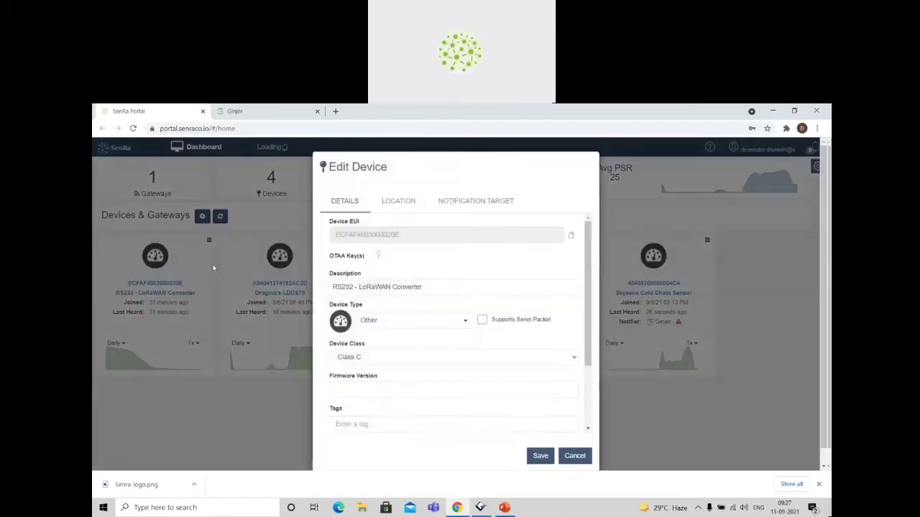
click(466, 203)
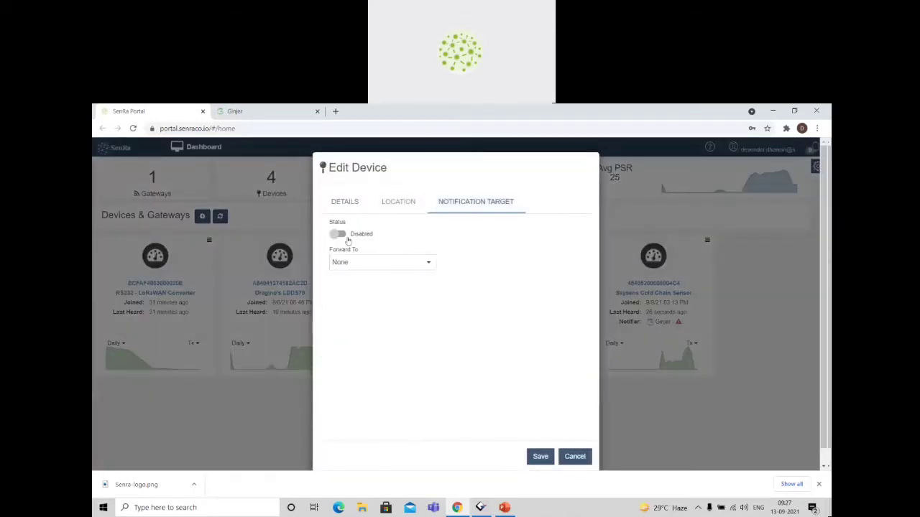
click(346, 239)
click(426, 270)
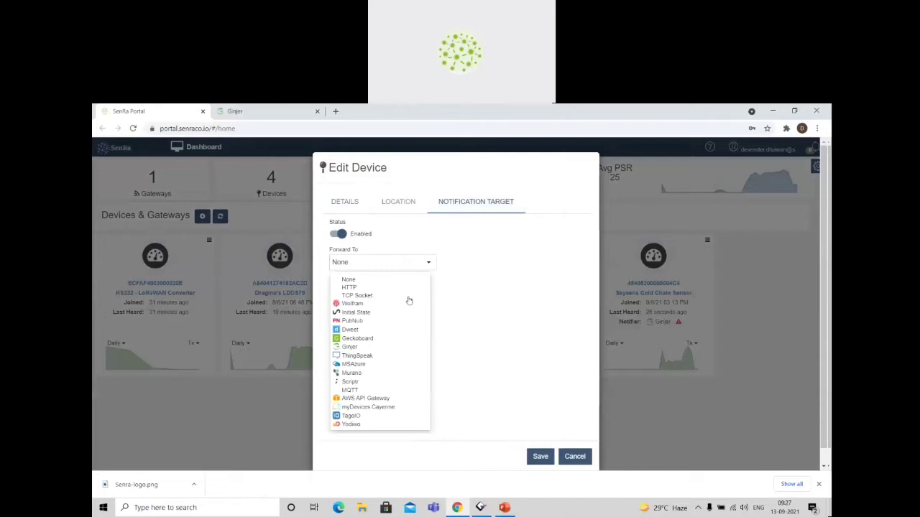
click(364, 347)
key(ctrl+v)
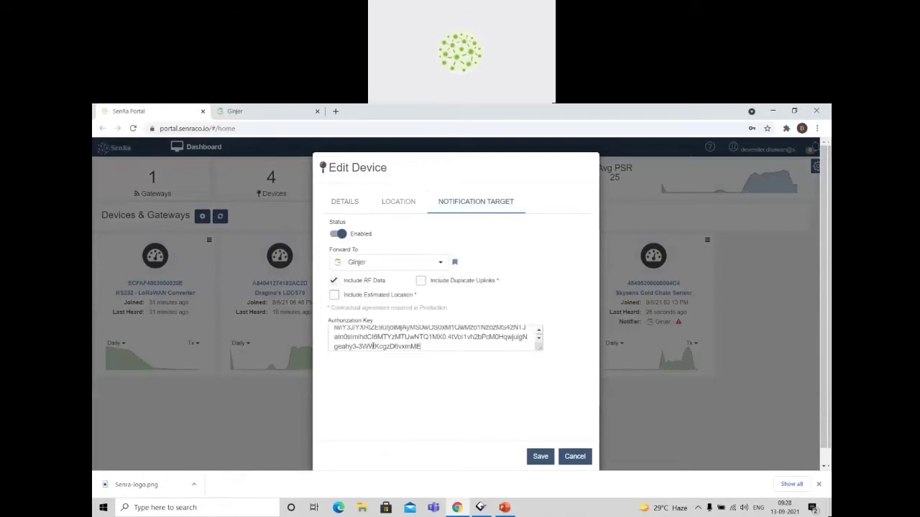
click(540, 456)
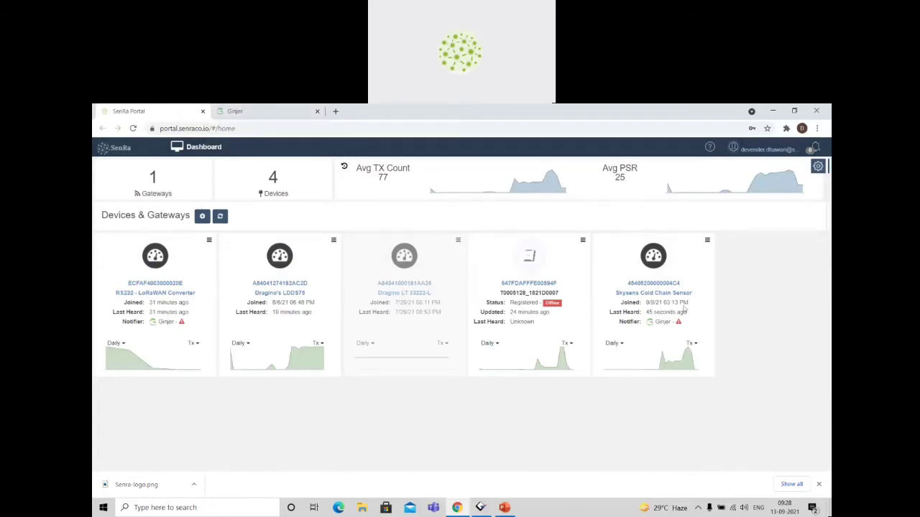
Open the SenRa account information and regenerate the developer API key.
click(756, 150)
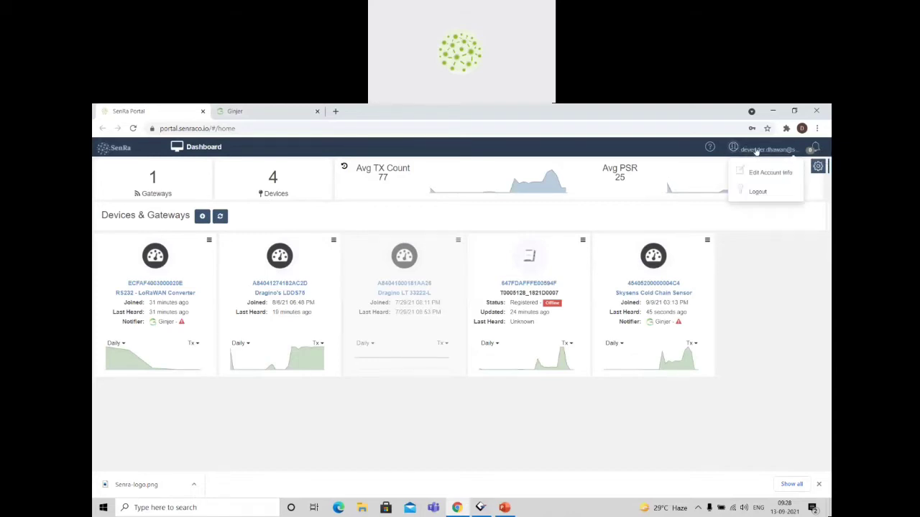
click(783, 175)
scroll(330, 386, down, 2)
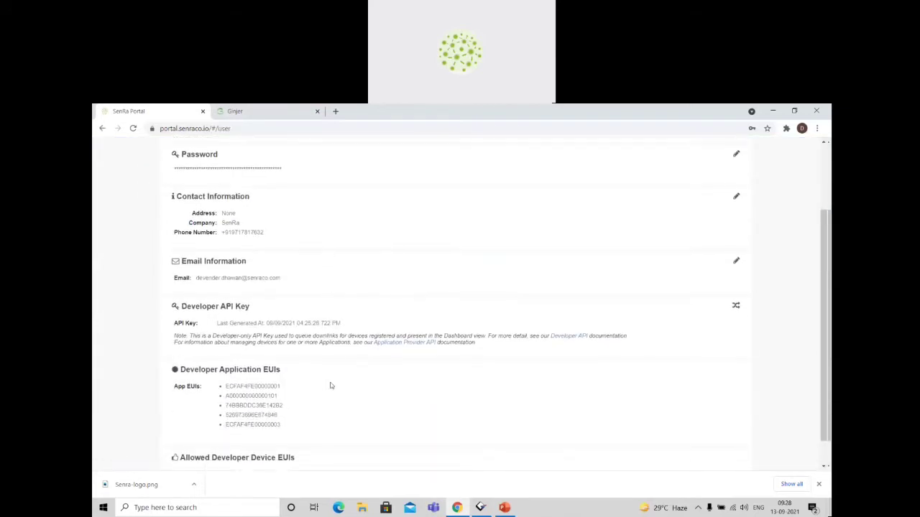
drag(196, 303, 260, 327)
click(460, 303)
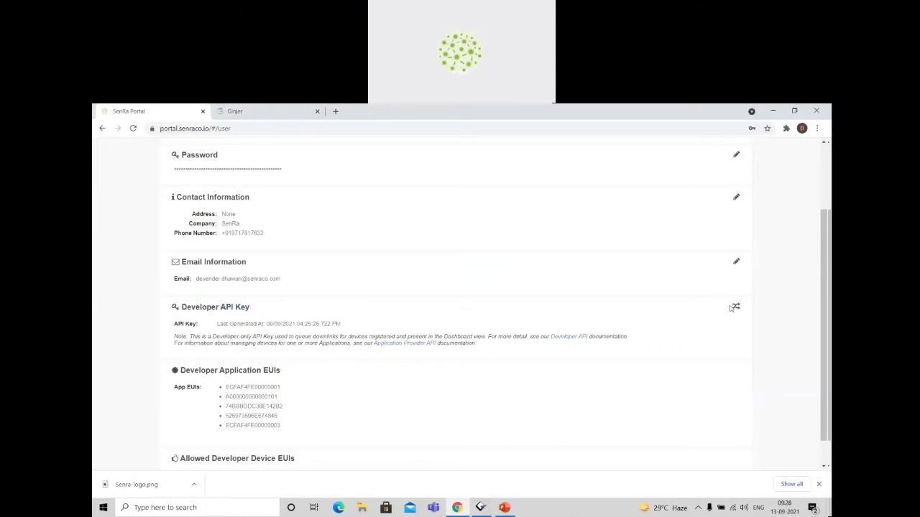
click(735, 307)
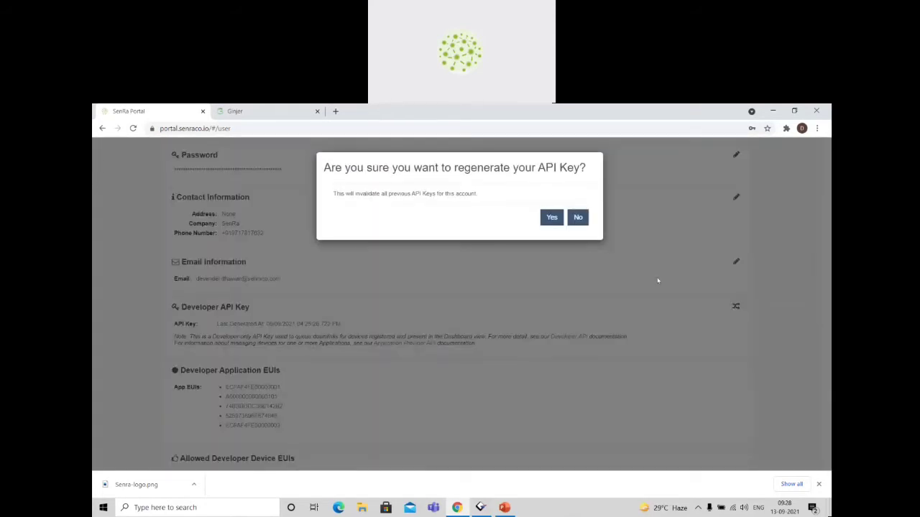
click(551, 218)
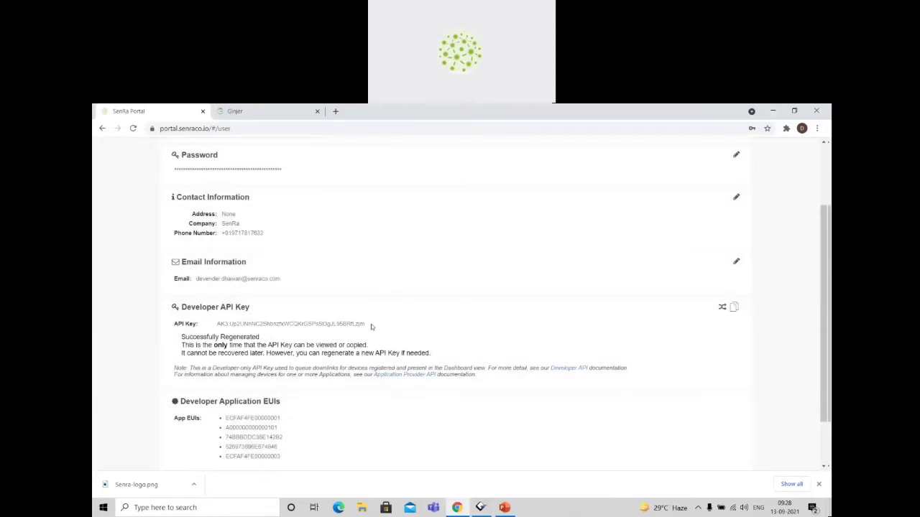
Copy the new developer API key and paste it over the network key in Ginjer's SenRa (Dev) configuration.
drag(370, 324, 218, 325)
key(ctrl+c)
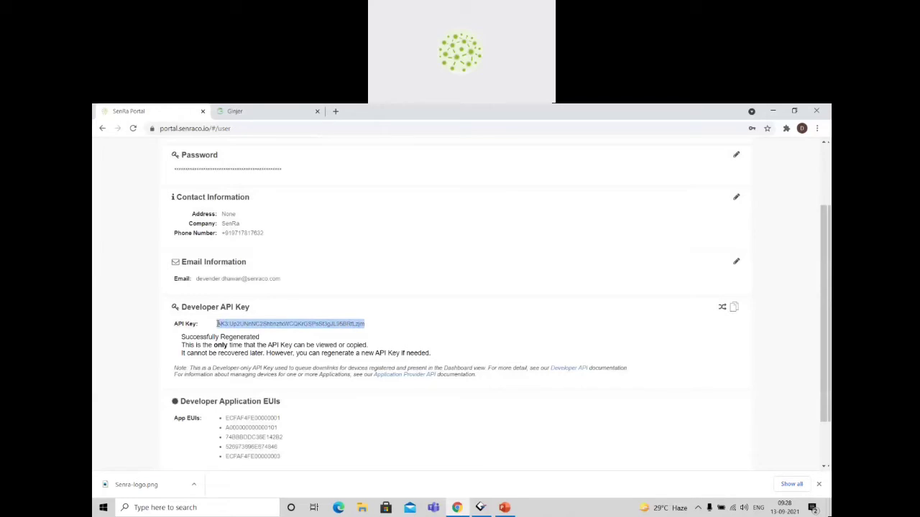
click(259, 112)
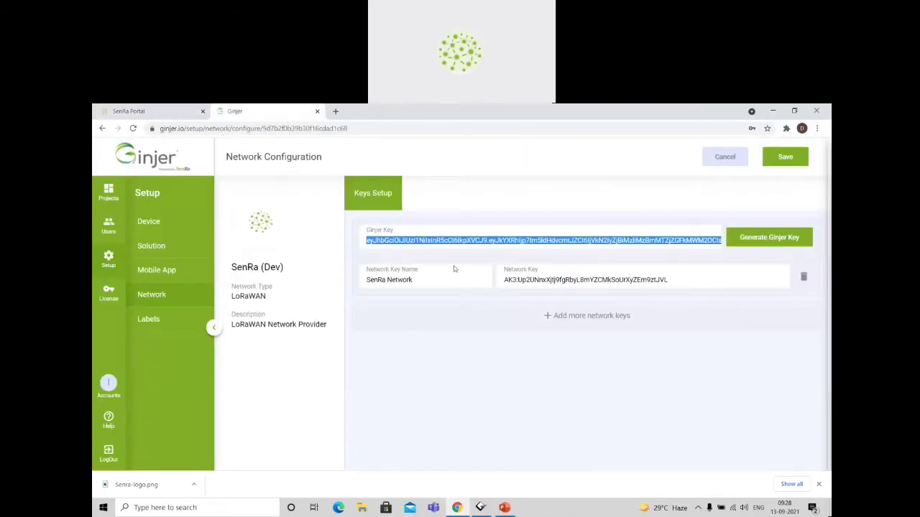
triple_click(515, 278)
key(ctrl+v)
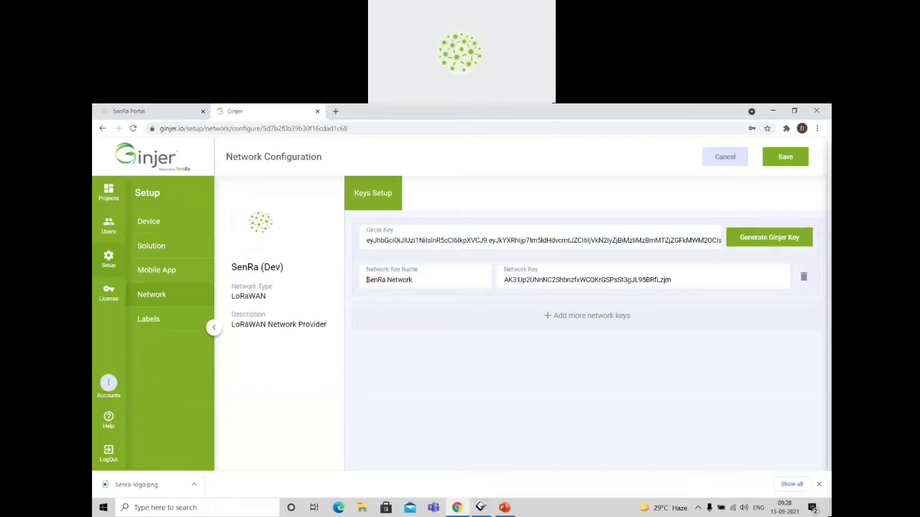
Rename the network key to SenRa Development Network and save the network configuration.
drag(367, 279, 420, 280)
click(420, 281)
key(ctrl+Left)
text(Development)
click(793, 158)
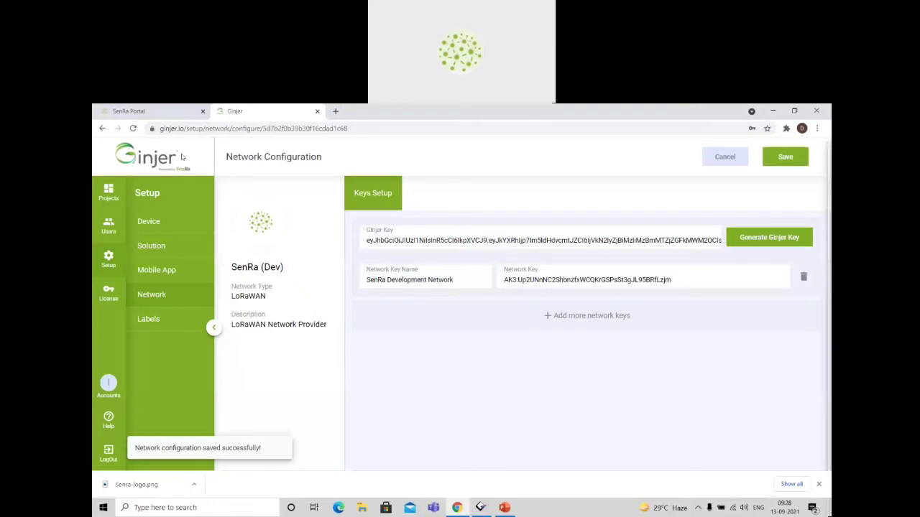
Switch to the SenRa Portal and view the devices and gateways on its dashboard.
click(159, 120)
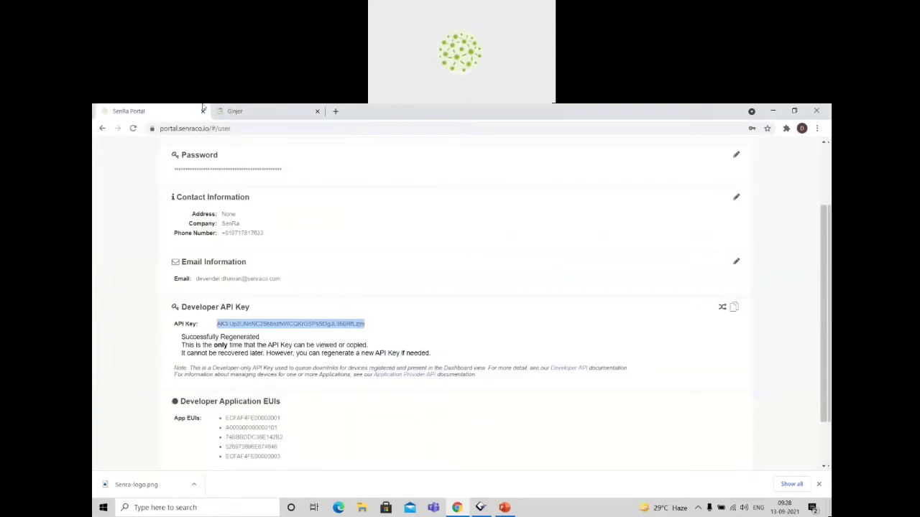
scroll(207, 165, up, 2)
click(189, 147)
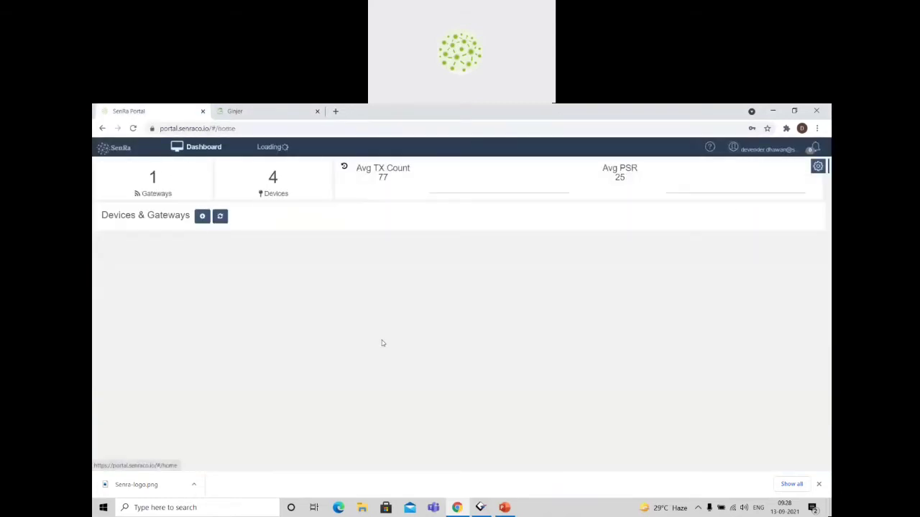
Switch back to Ginjer and browse the list of devices in its setup.
click(235, 113)
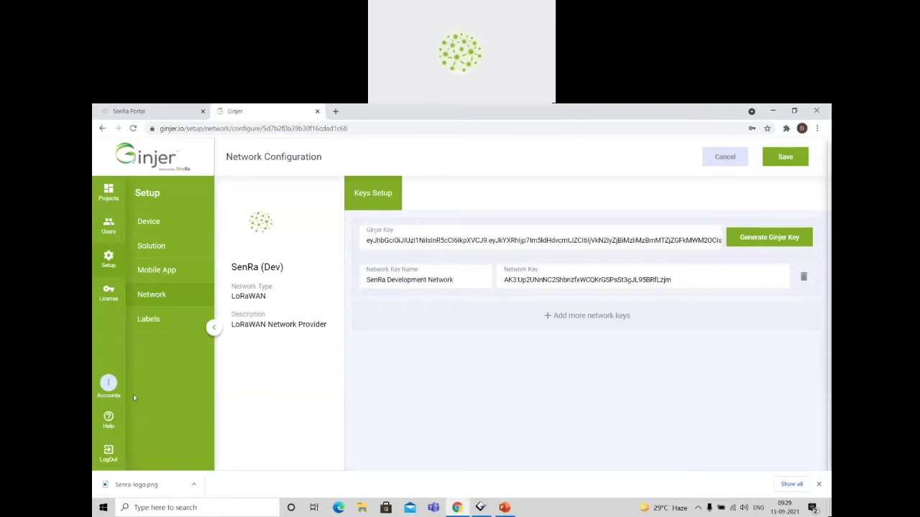
click(110, 259)
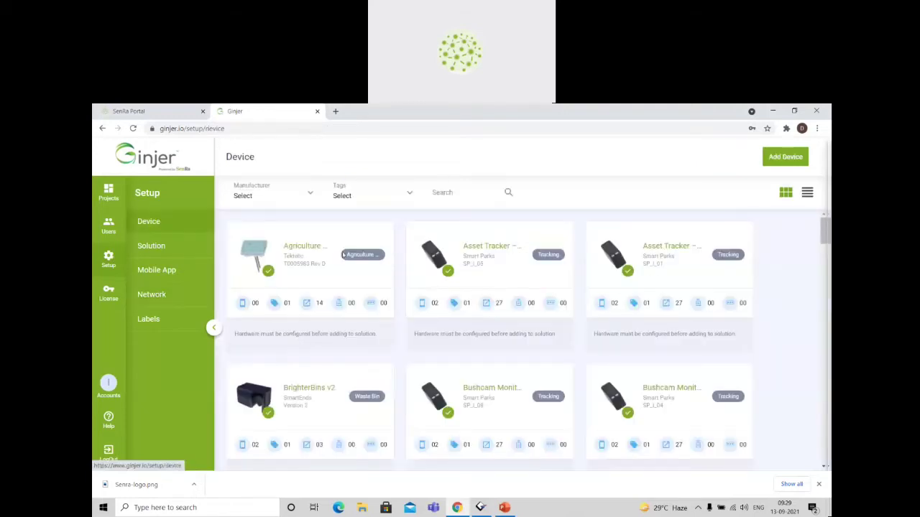
scroll(550, 351, down, 4)
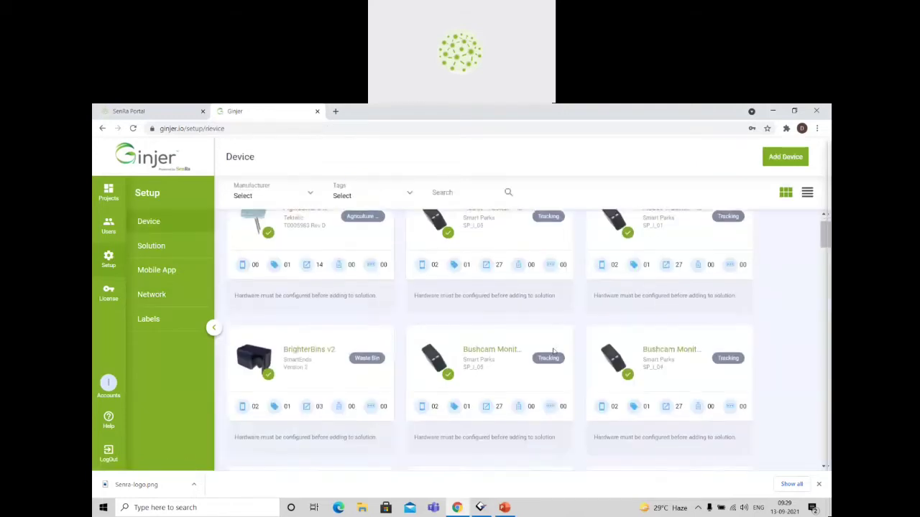
scroll(567, 278, down, 2)
scroll(567, 277, up, 6)
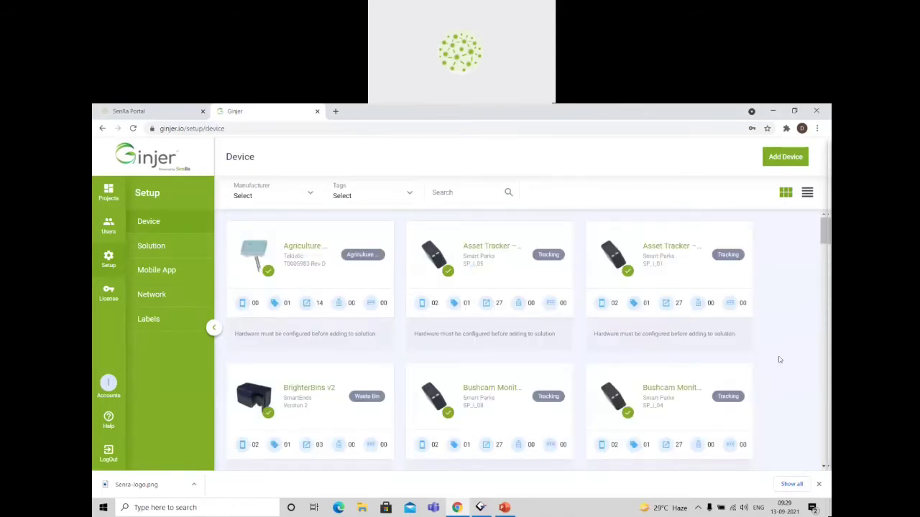
scroll(780, 359, down, 15)
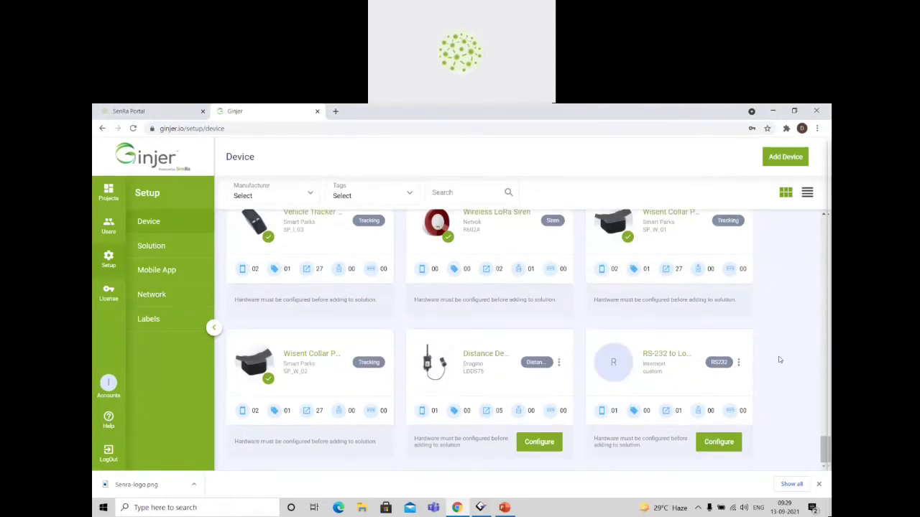
scroll(780, 359, up, 15)
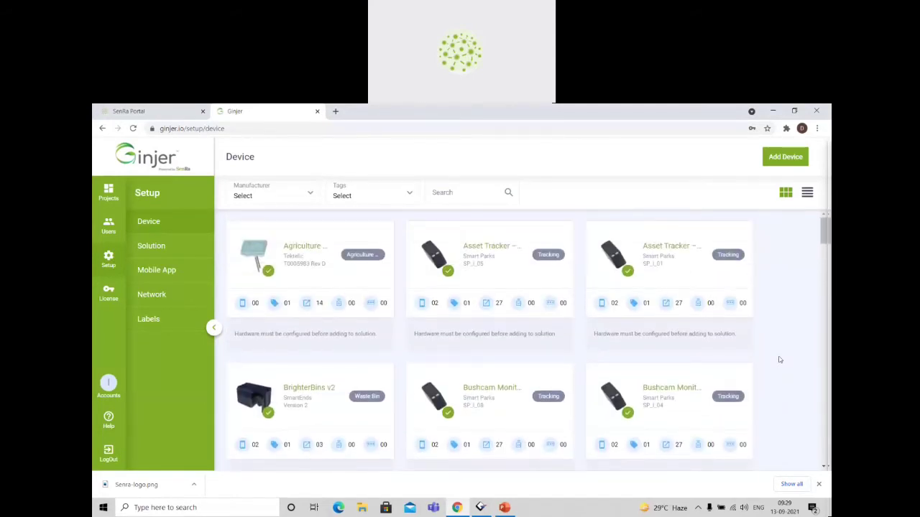
Browse the list of available solutions in Ginjer's setup.
click(178, 246)
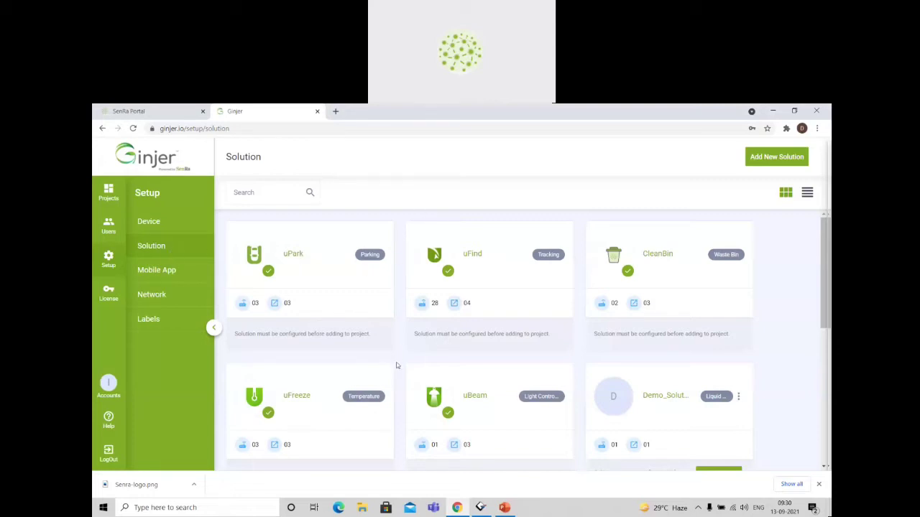
scroll(398, 382, down, 2)
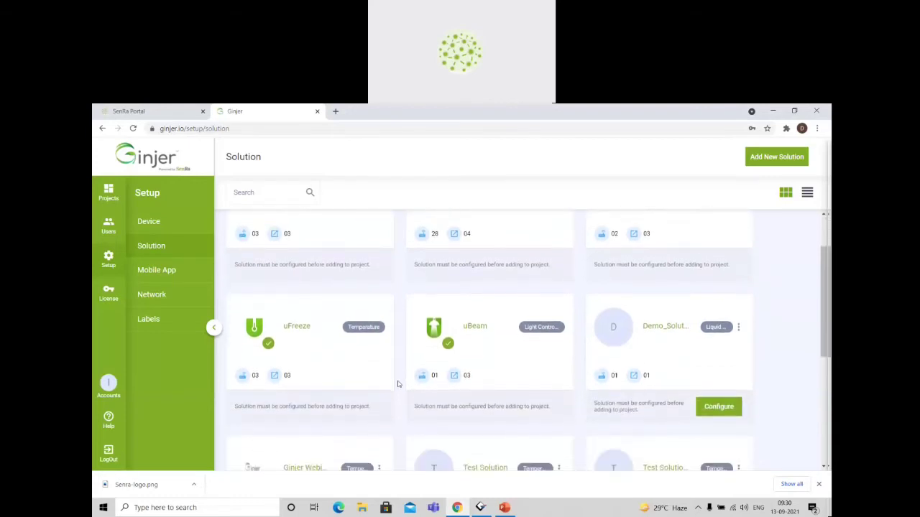
scroll(398, 382, up, 2)
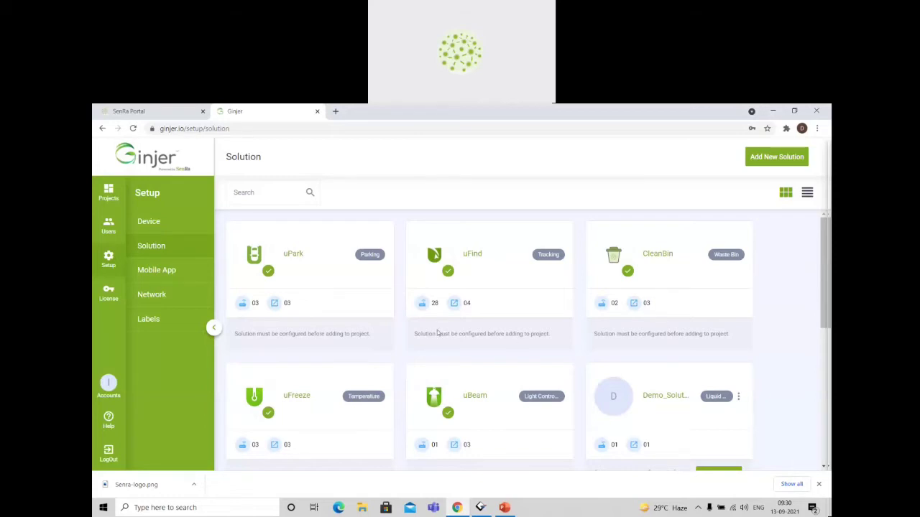
scroll(603, 353, down, 5)
scroll(591, 357, up, 1)
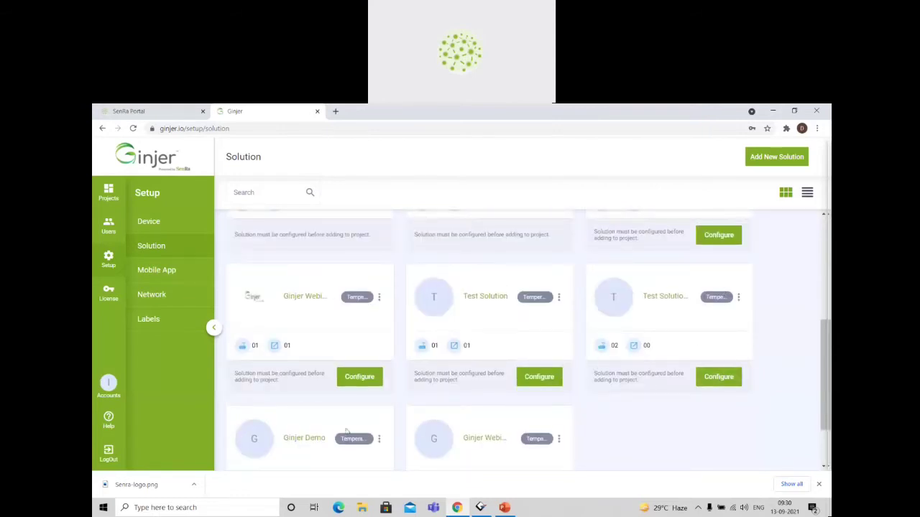
scroll(708, 291, up, 4)
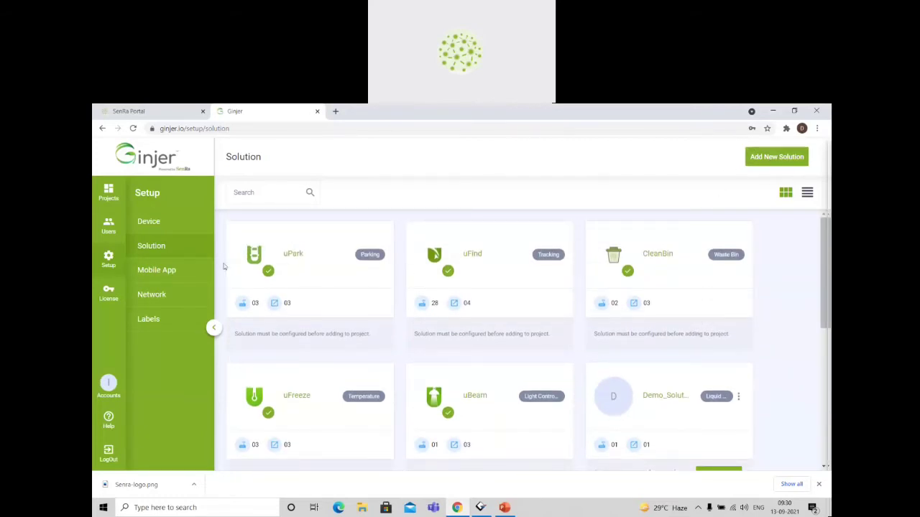
View the mobile applications and the network list in Ginjer's setup.
click(157, 274)
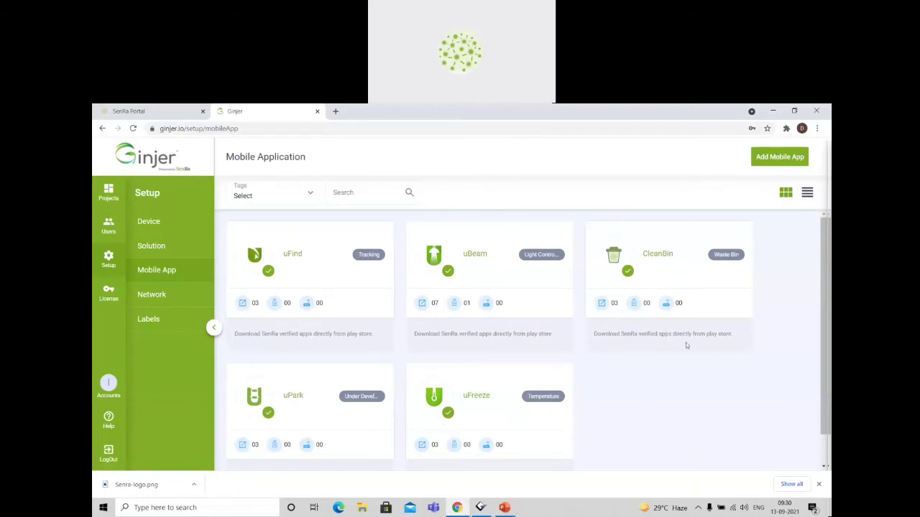
click(155, 302)
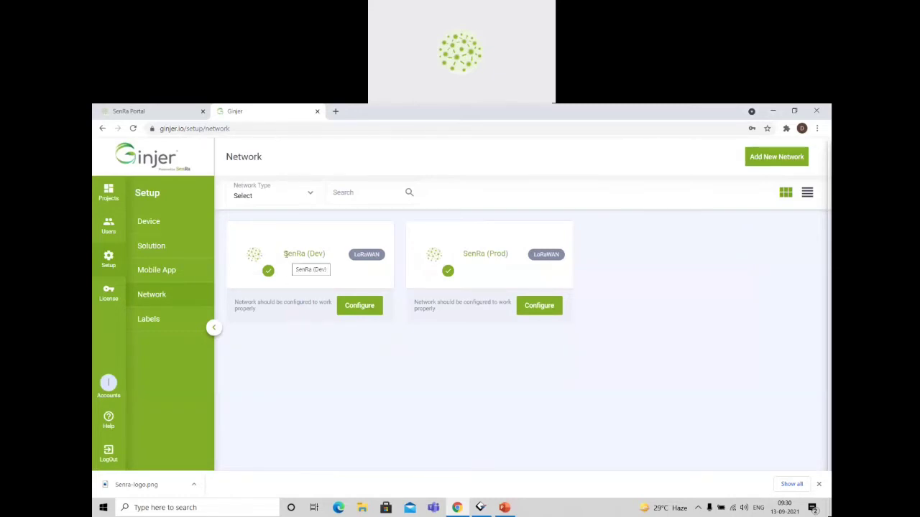
Look over the available LoRaWAN networks and the form for adding a new network, then close the form.
drag(286, 256, 523, 259)
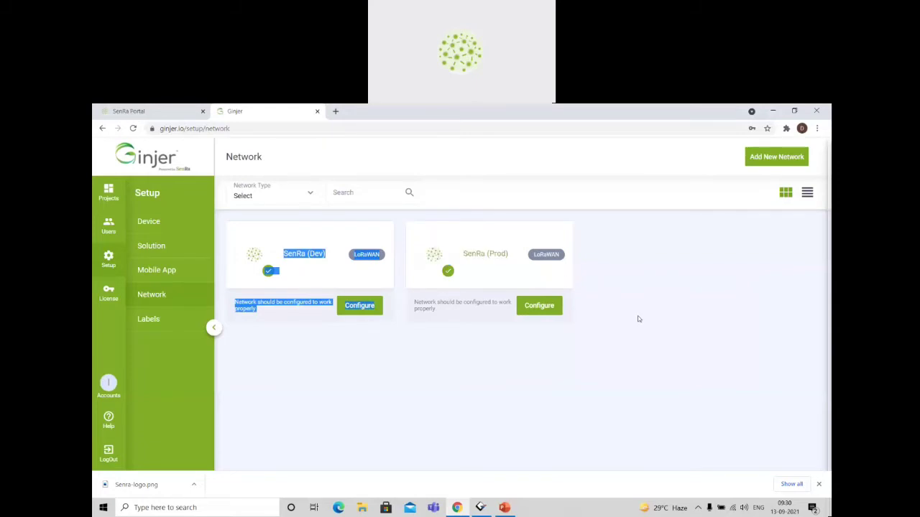
click(365, 222)
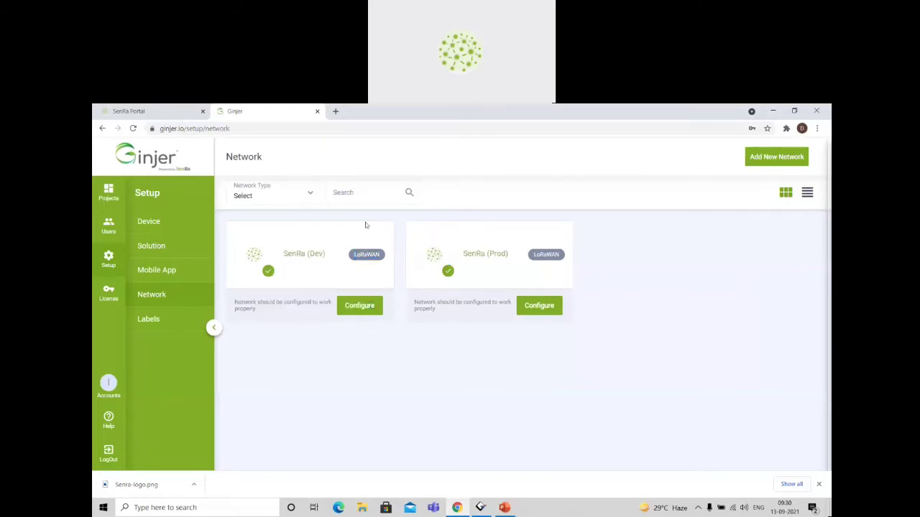
click(783, 162)
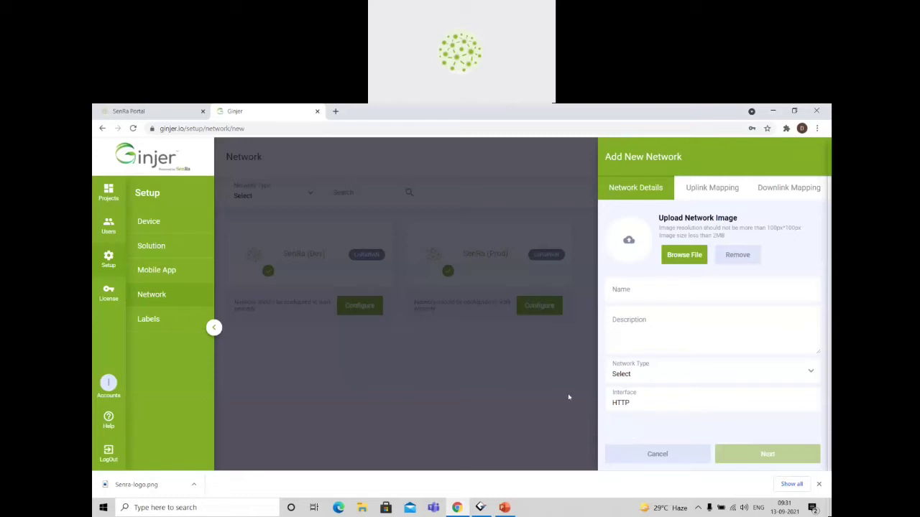
click(548, 392)
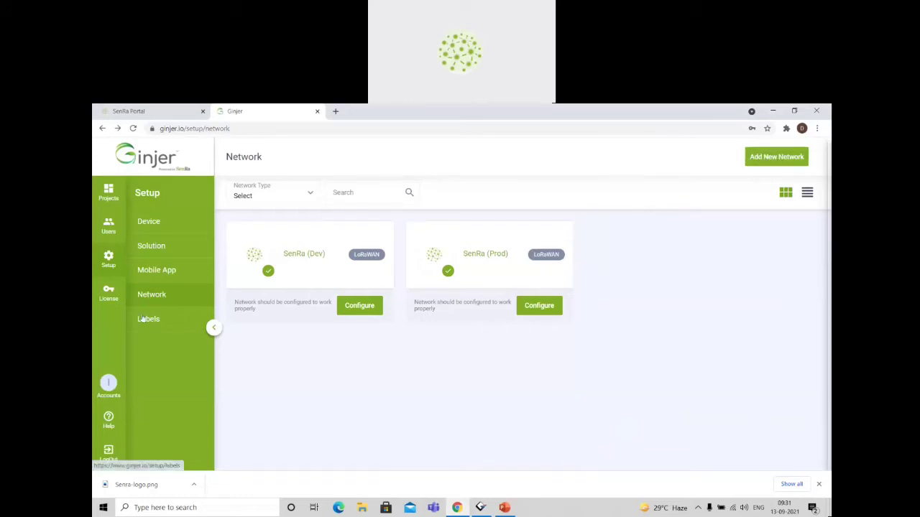
View the list of all users and examine the admin user's card and access rights.
click(108, 224)
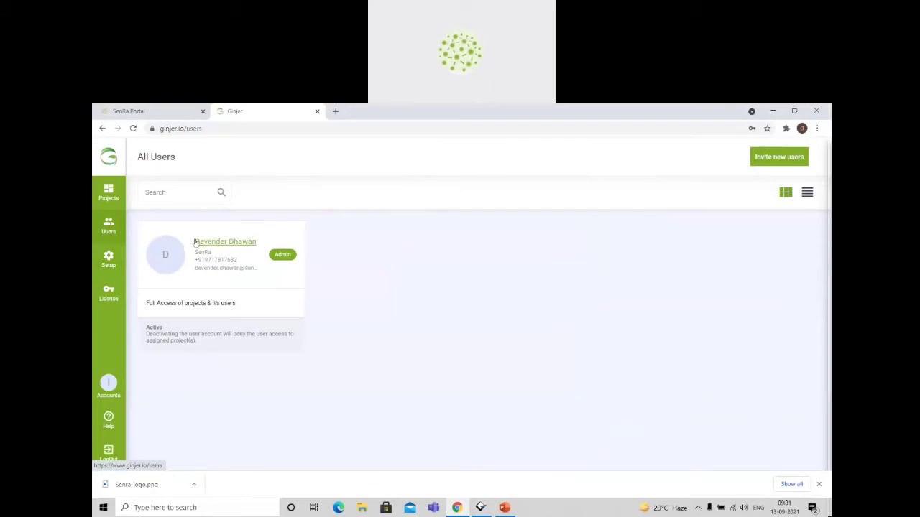
drag(192, 242, 364, 314)
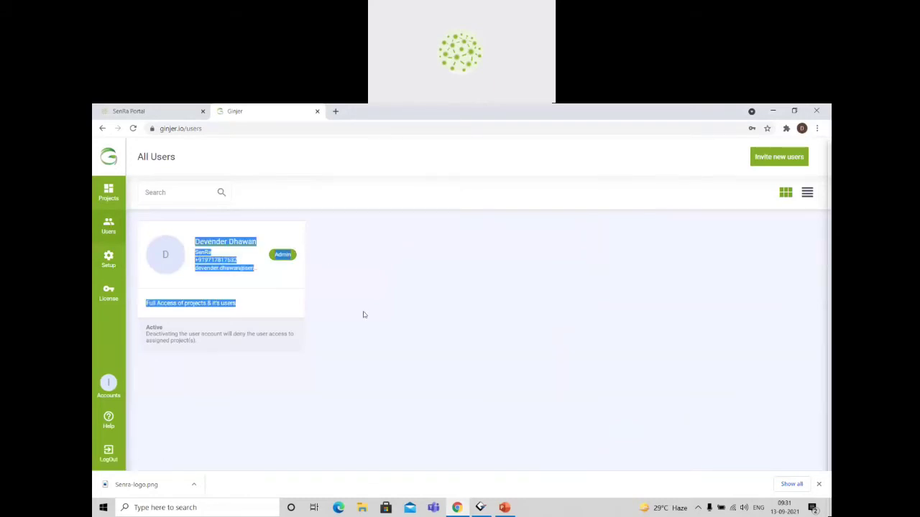
click(232, 256)
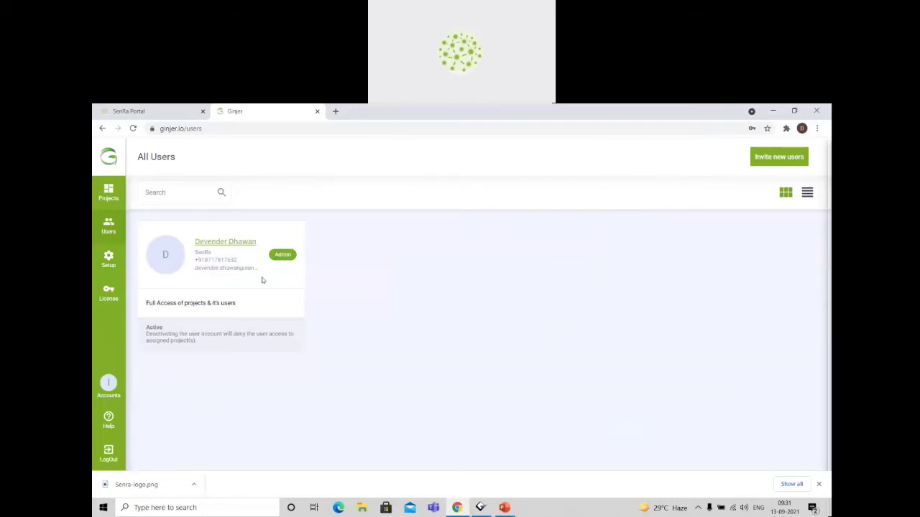
drag(261, 280, 365, 334)
click(364, 335)
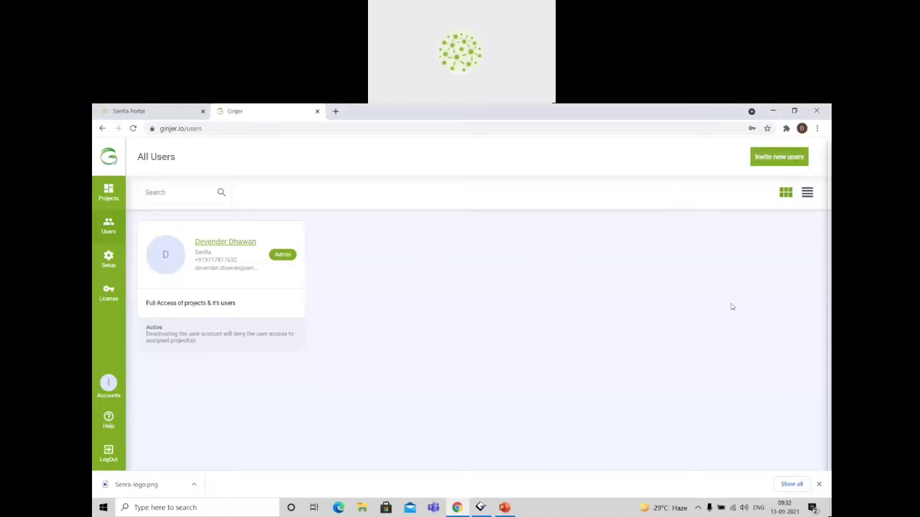
View the projects page and return to the network list in the setup section.
click(106, 202)
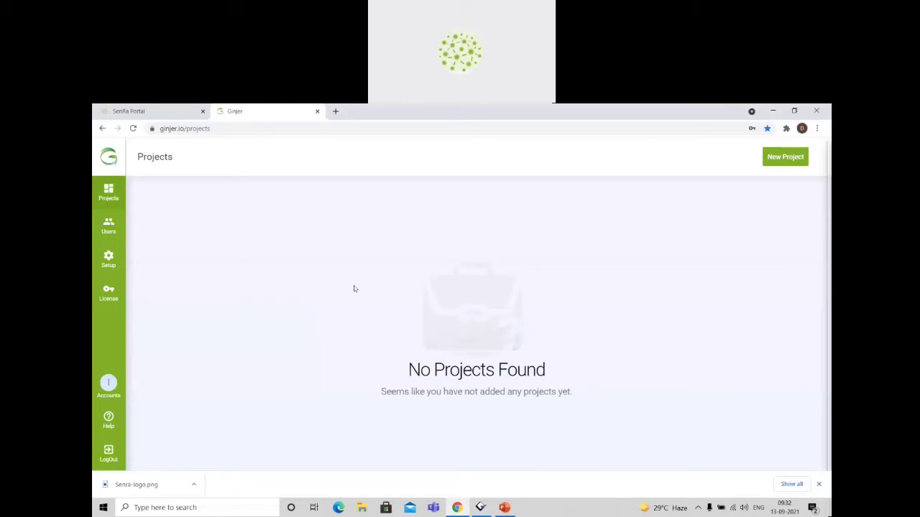
click(108, 260)
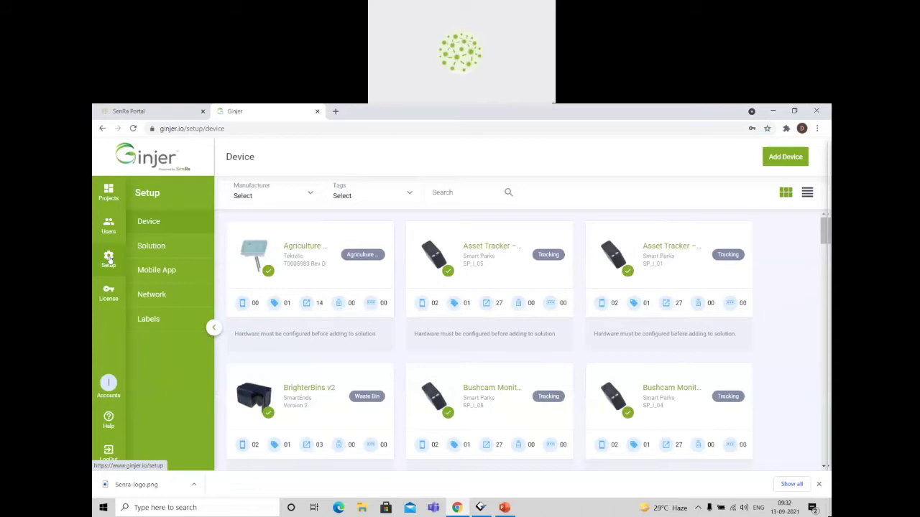
click(155, 296)
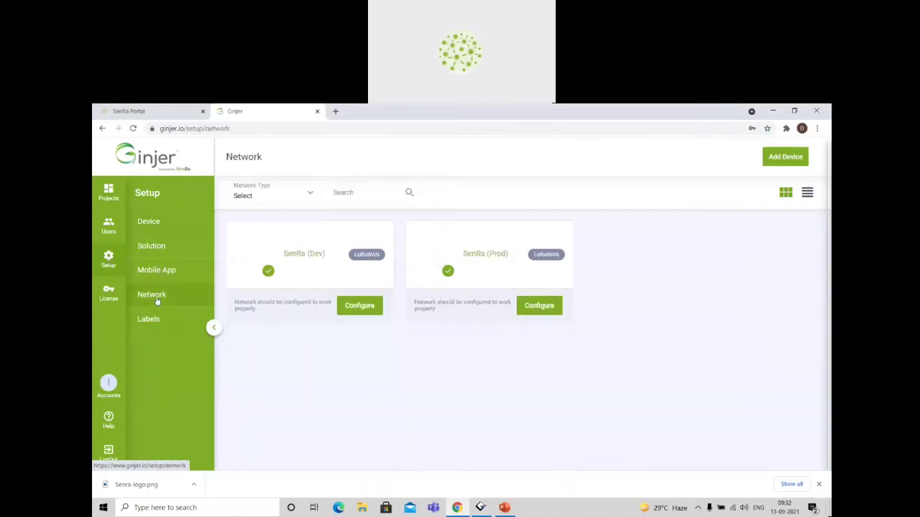
Start a new solution named "Demo Session Solution" and use the same text as its description.
click(161, 246)
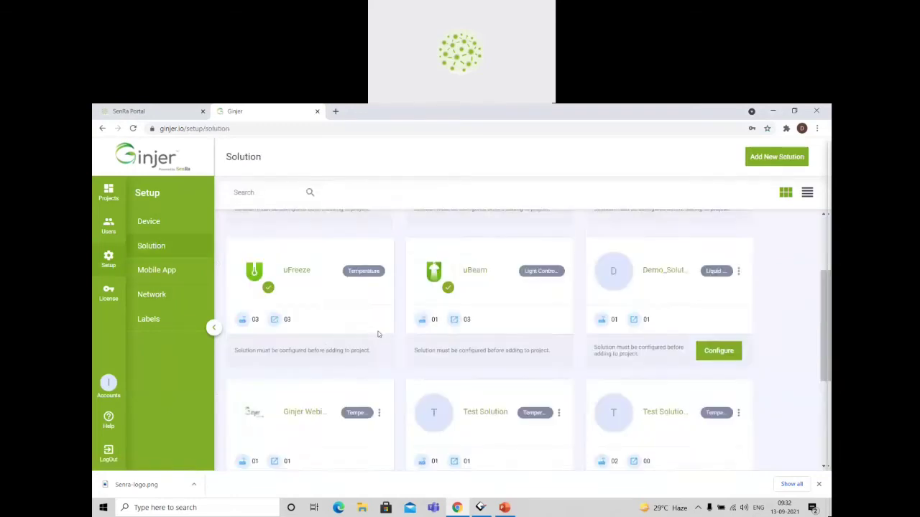
click(787, 156)
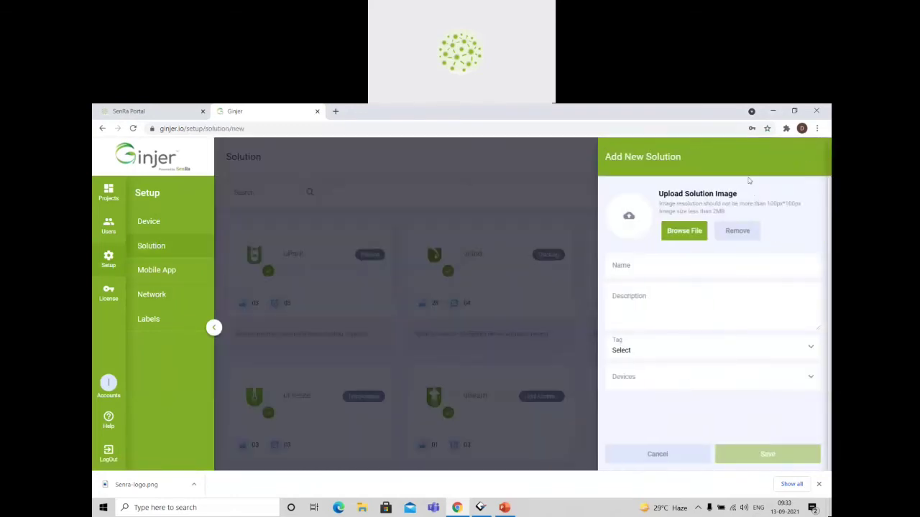
click(647, 273)
text(Demo Session Solution)
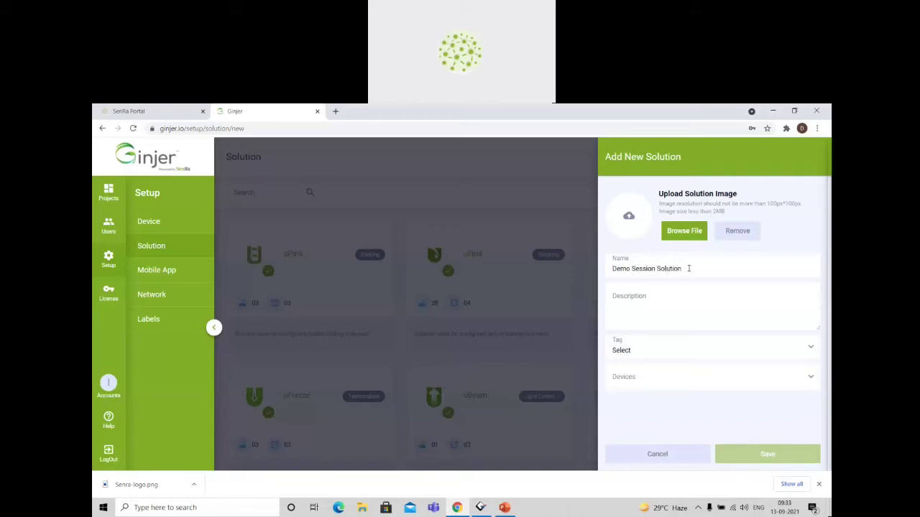
drag(688, 268, 611, 269)
key(ctrl+c)
click(639, 308)
key(ctrl+v)
Tag the new solution as Temperature and add the Cold Chain Module device to it.
click(673, 350)
scroll(678, 400, down, 3)
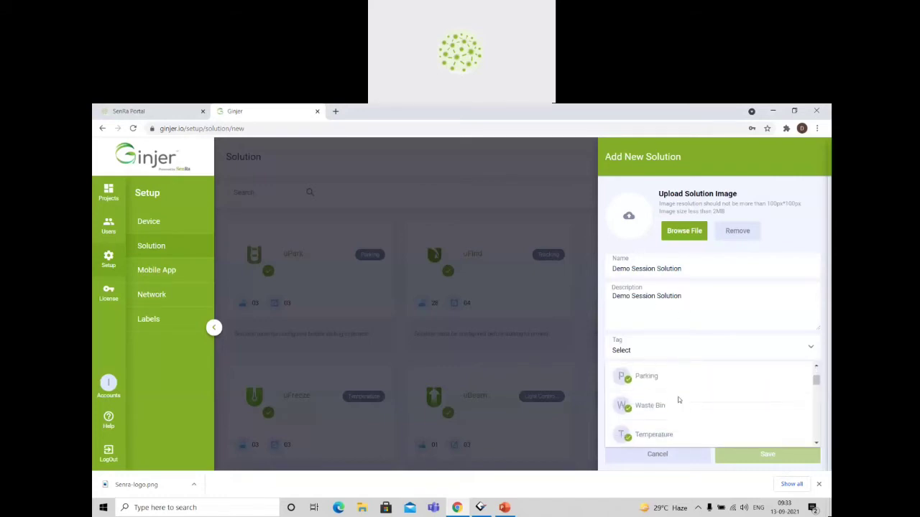
click(667, 401)
click(658, 380)
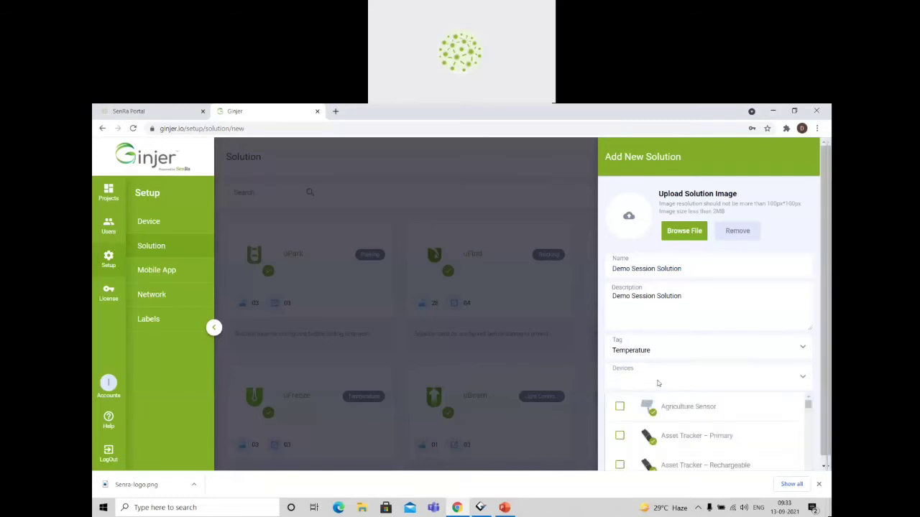
scroll(696, 405, down, 4)
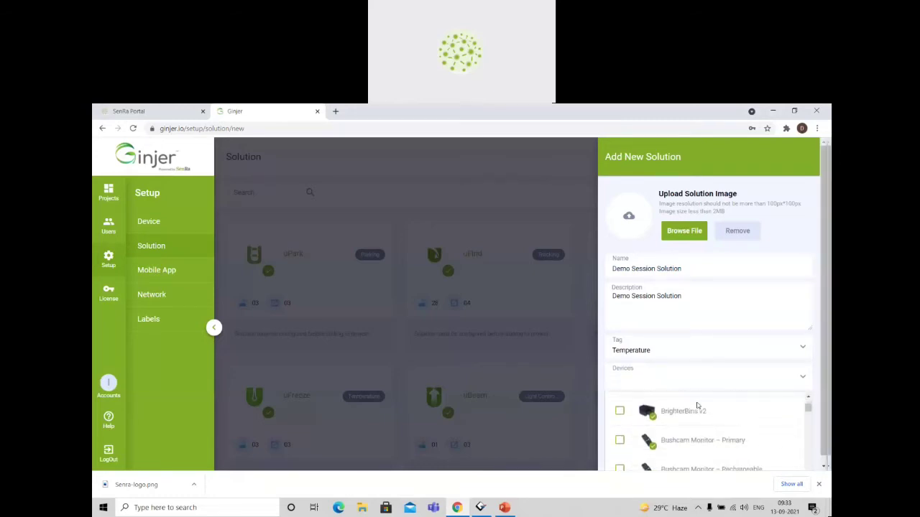
scroll(697, 406, down, 1)
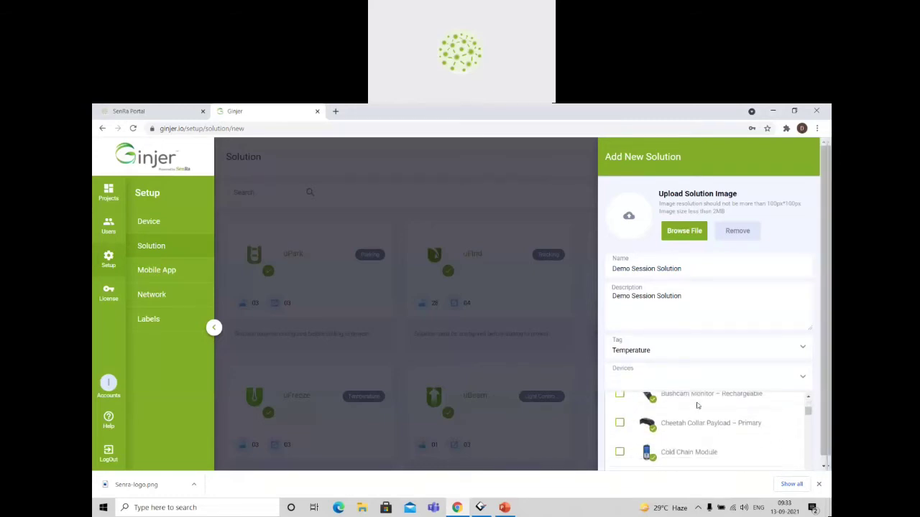
click(699, 448)
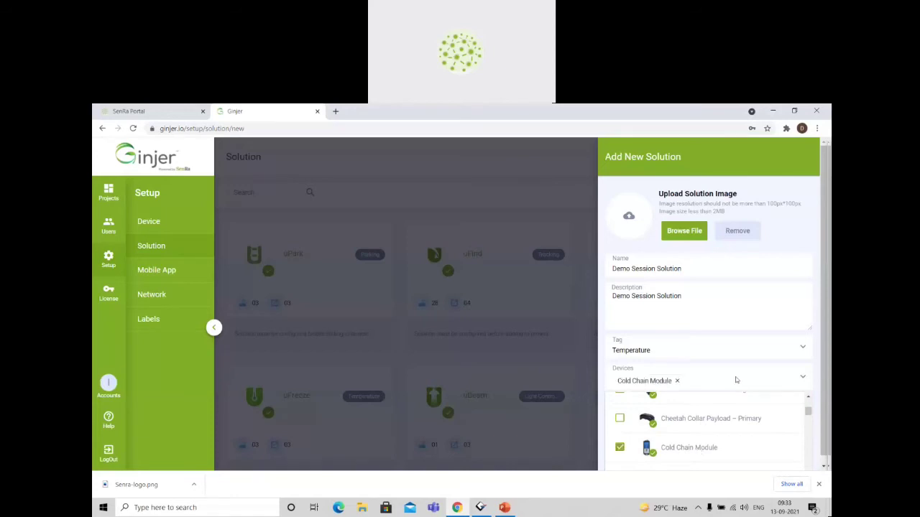
key(super+s)
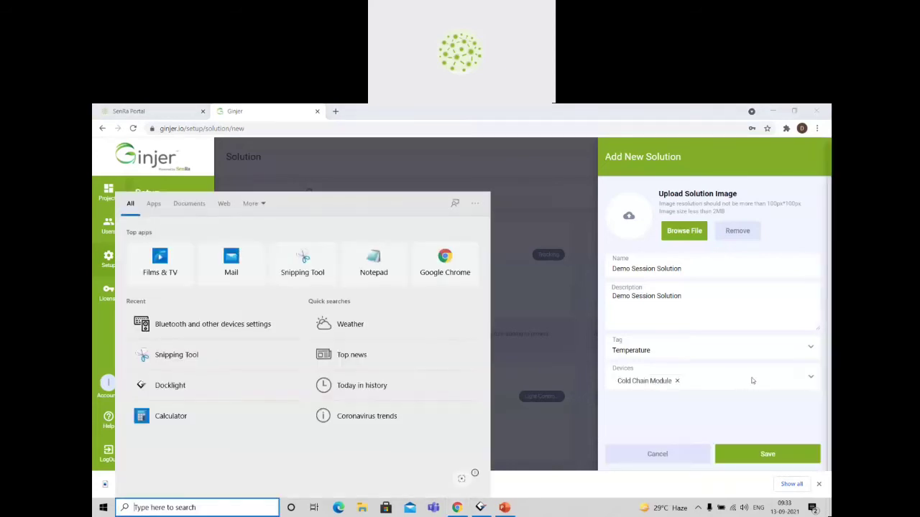
Add the RS-232 to LoRaWAN Converter as the second device and save the new solution.
click(752, 381)
scroll(737, 424, down, 1)
scroll(737, 424, down, 4)
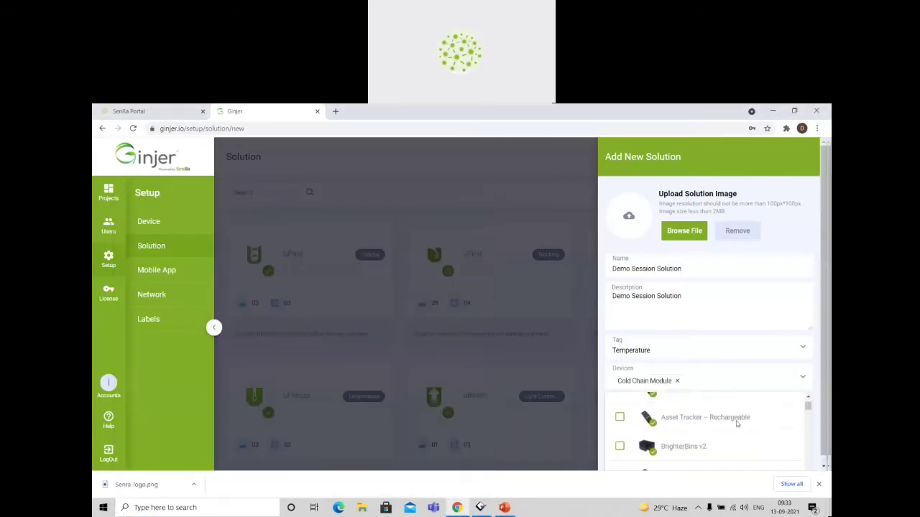
scroll(735, 424, down, 6)
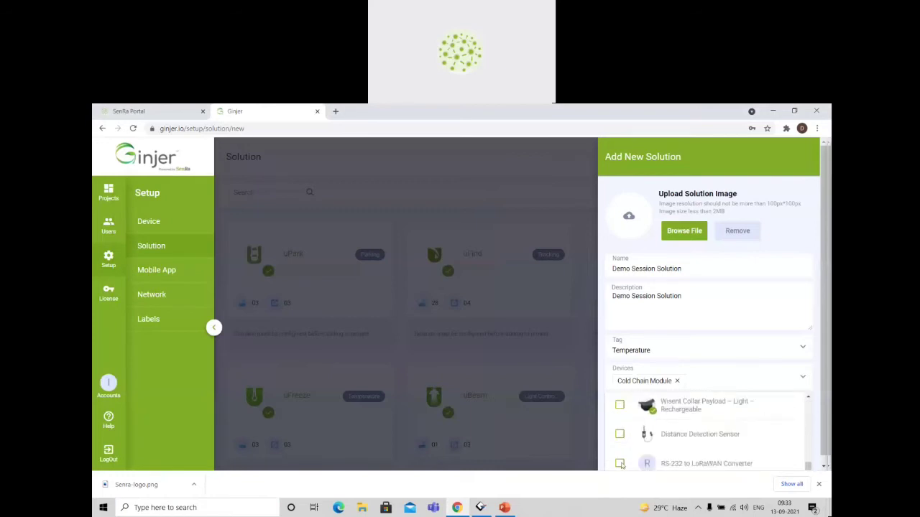
click(621, 464)
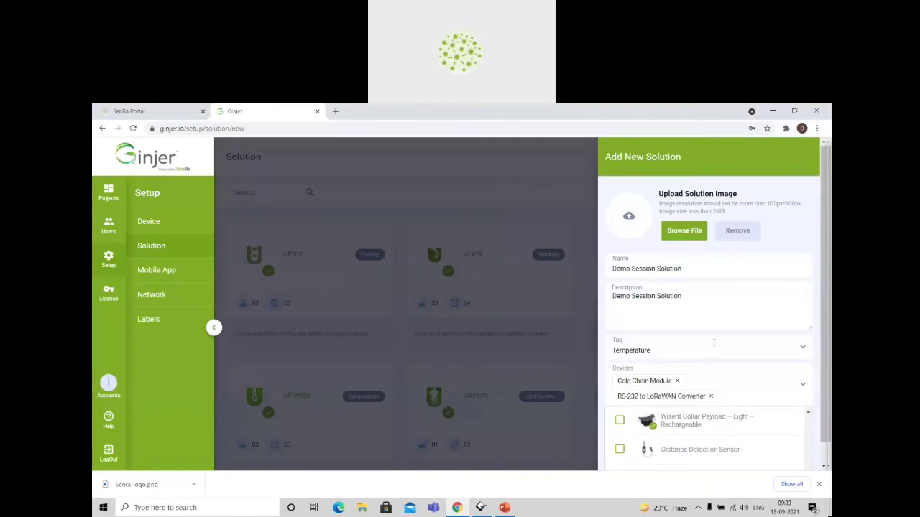
double_click(731, 310)
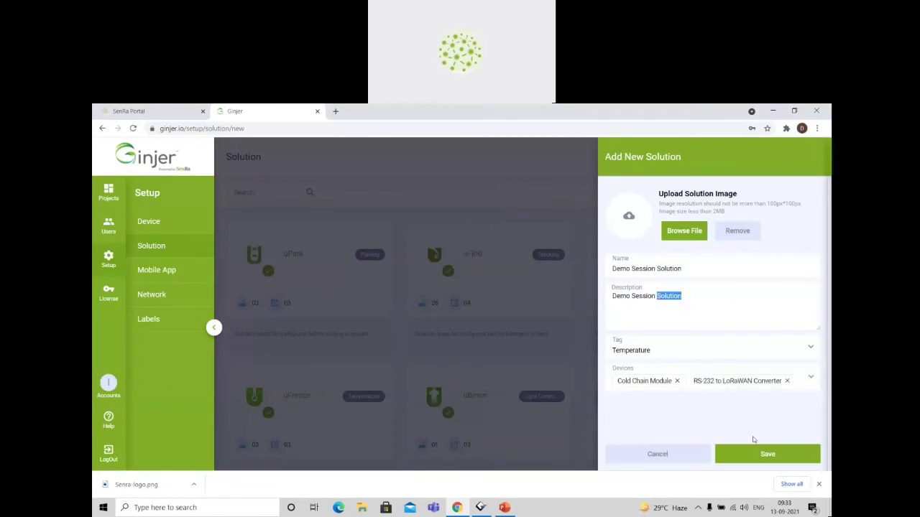
click(766, 453)
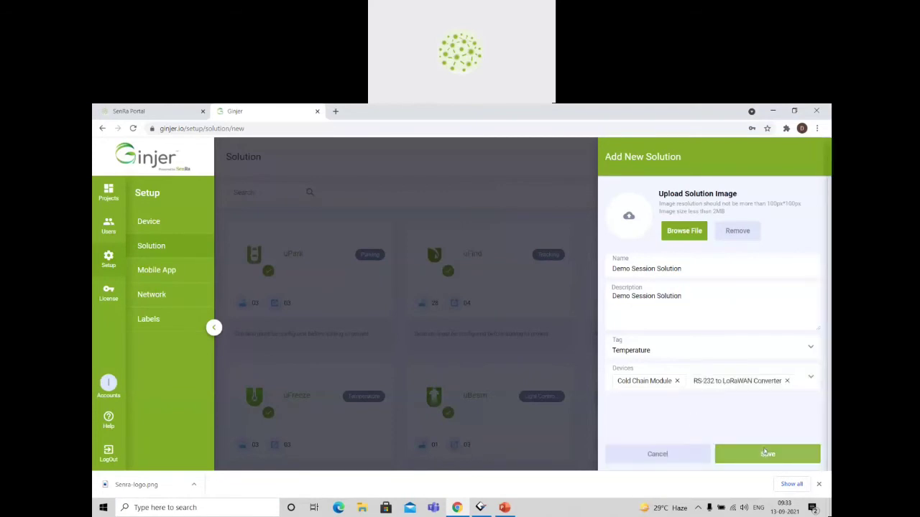
Open the configuration of Demo Session Solution and add Temperature as an output.
scroll(770, 399, down, 5)
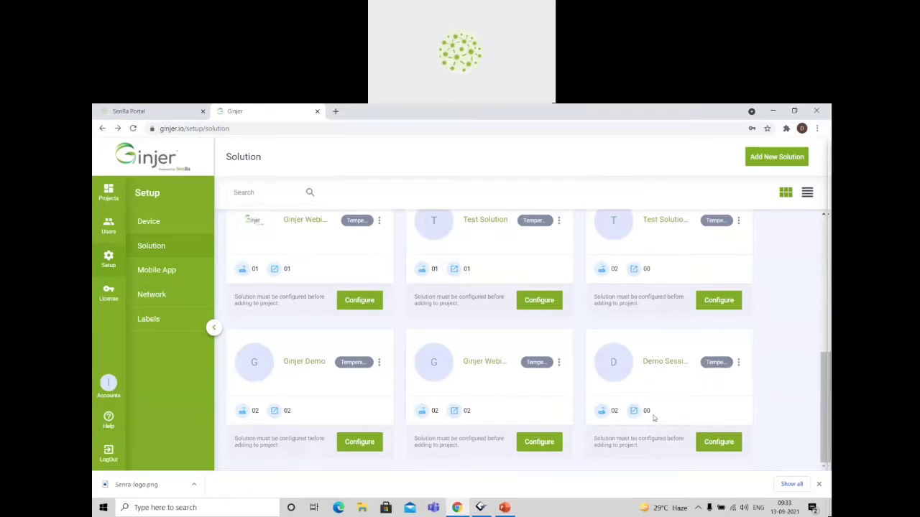
click(727, 440)
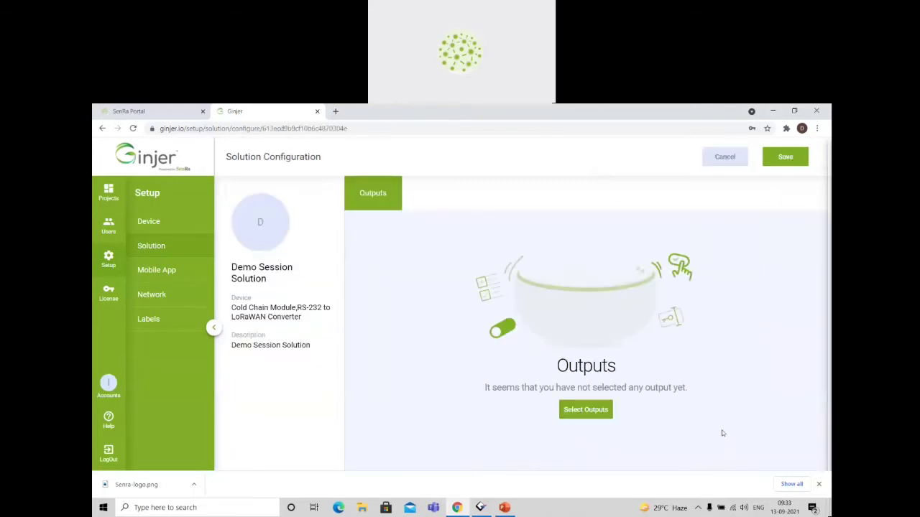
click(593, 410)
click(443, 241)
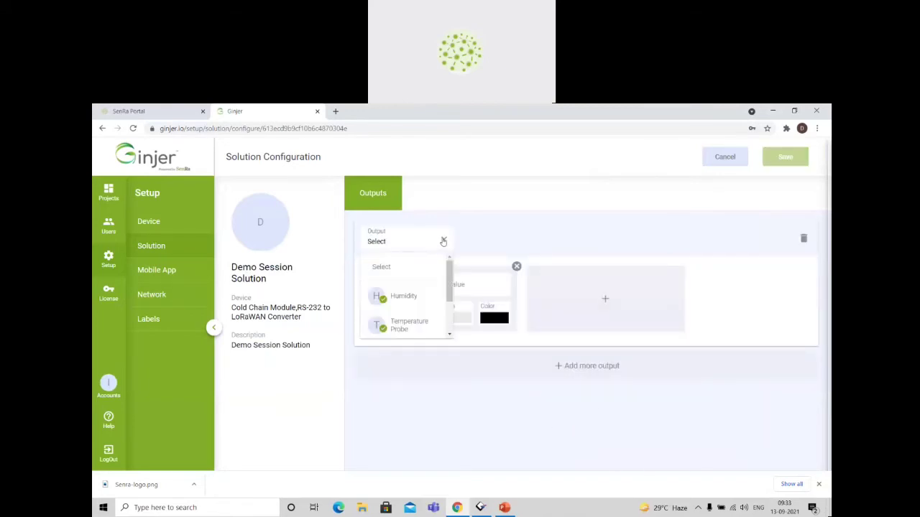
scroll(423, 303, down, 2)
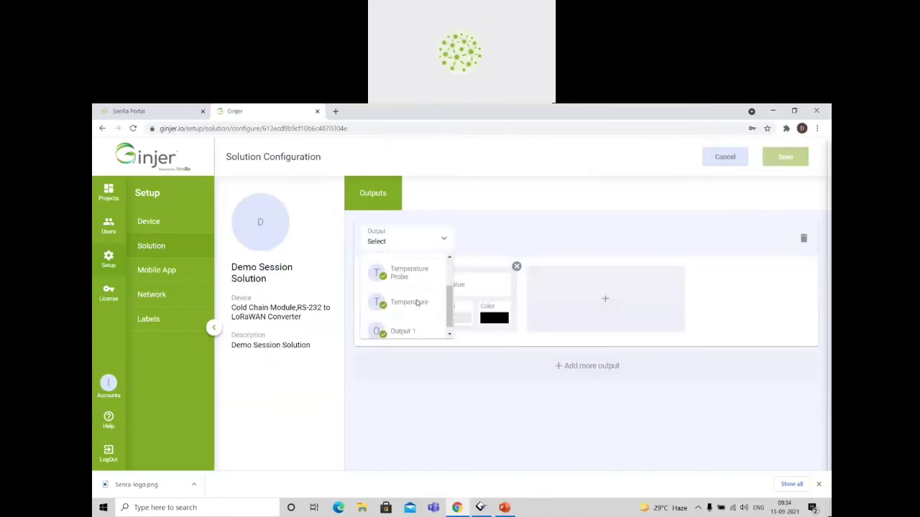
click(411, 304)
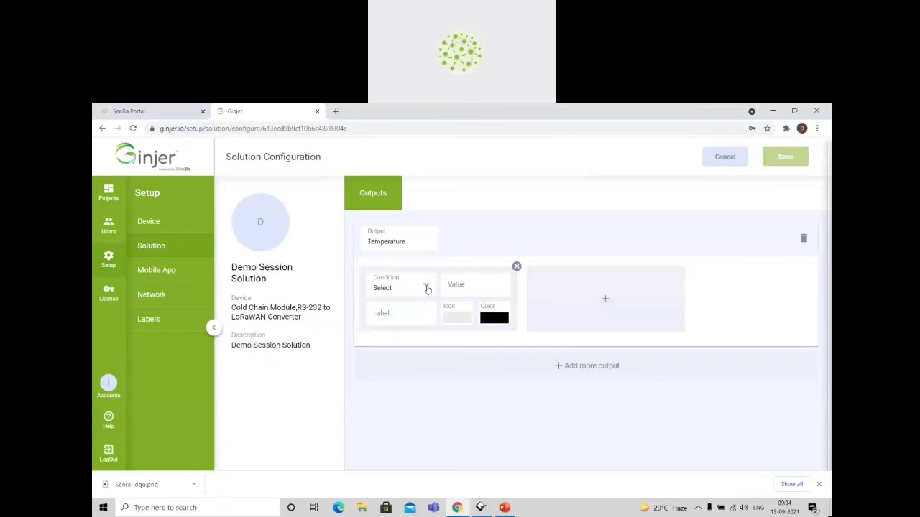
Define the Temperature output's condition as < 10 with the label "Too Cold" and a thermometer icon.
click(426, 287)
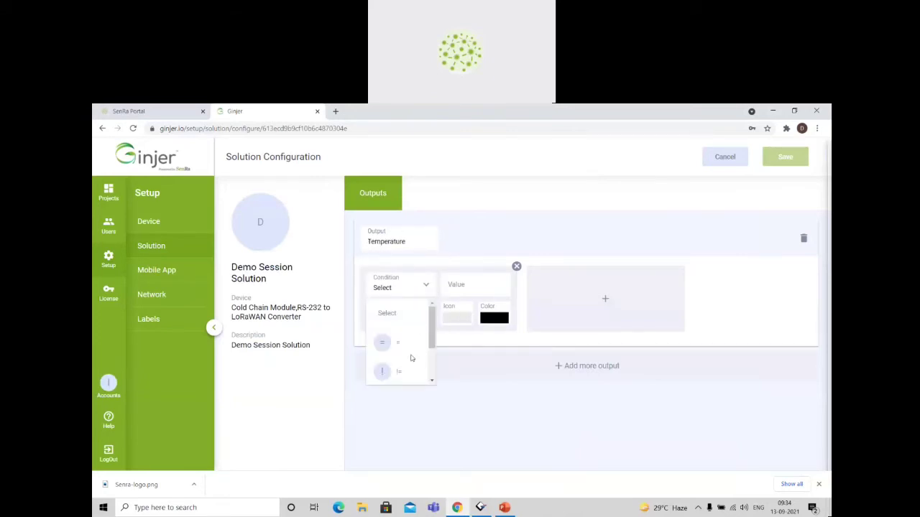
scroll(413, 357, down, 1)
scroll(411, 361, down, 1)
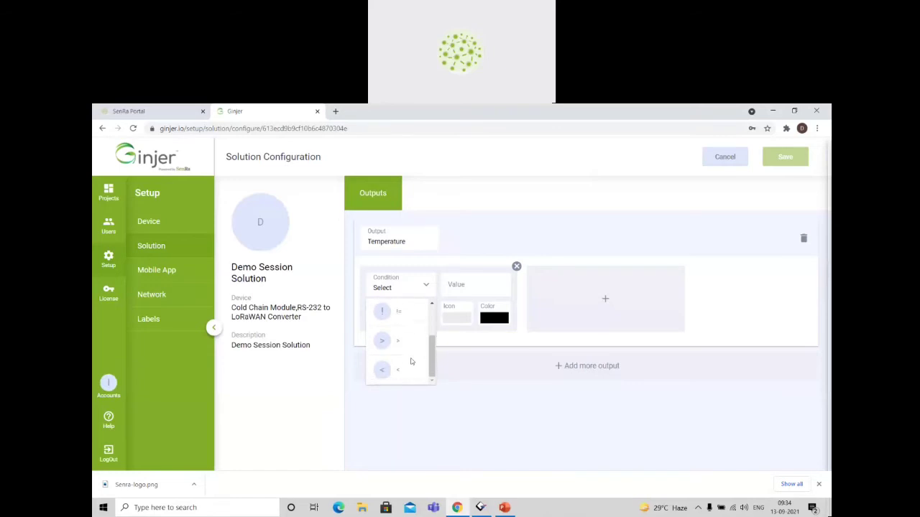
click(409, 368)
click(468, 283)
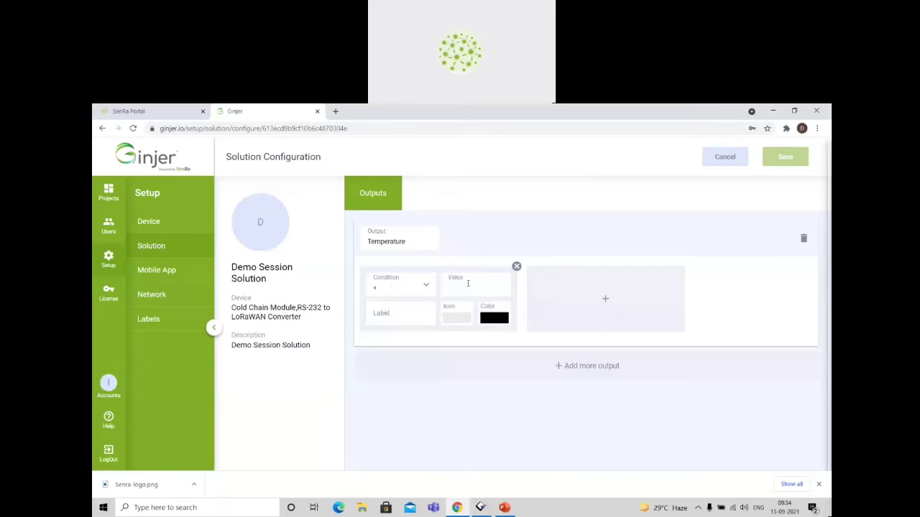
click(414, 307)
text(Too Cold)
click(454, 318)
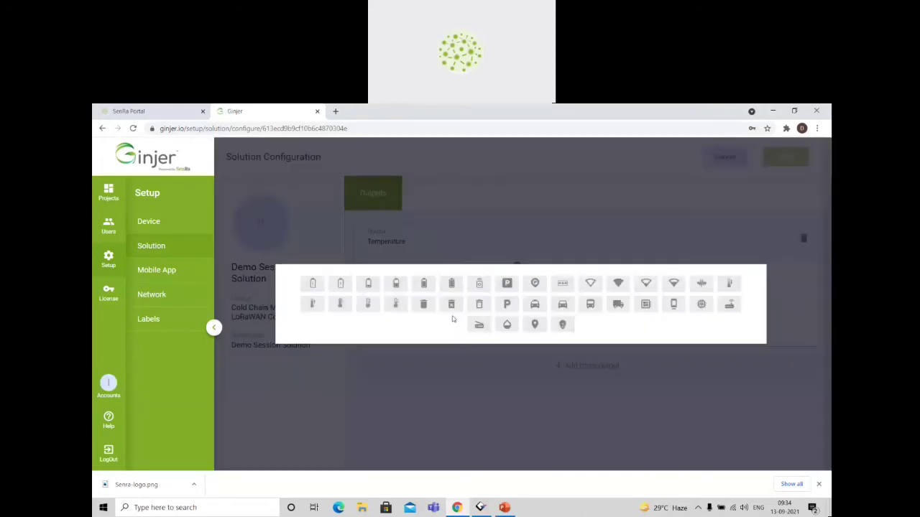
click(368, 305)
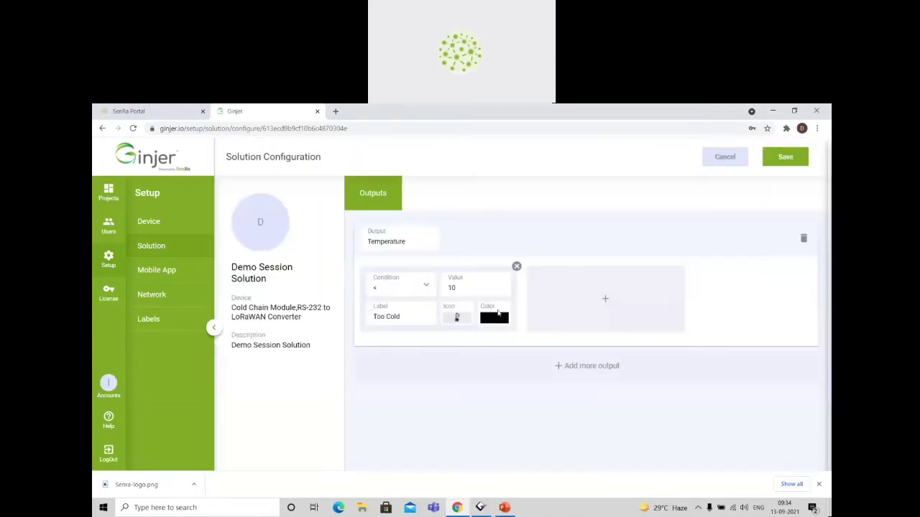
Set the "Too Cold" condition's color to a saturated blue.
click(496, 317)
click(540, 401)
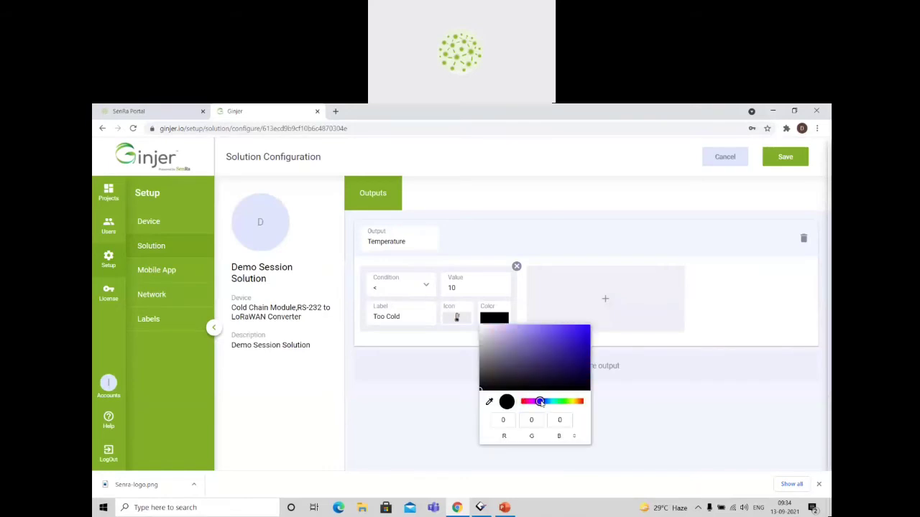
drag(565, 355, 593, 336)
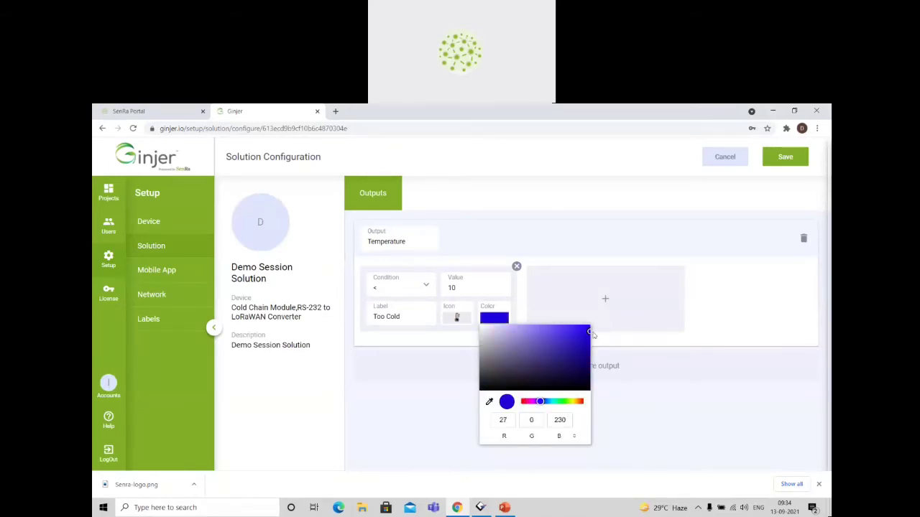
click(673, 350)
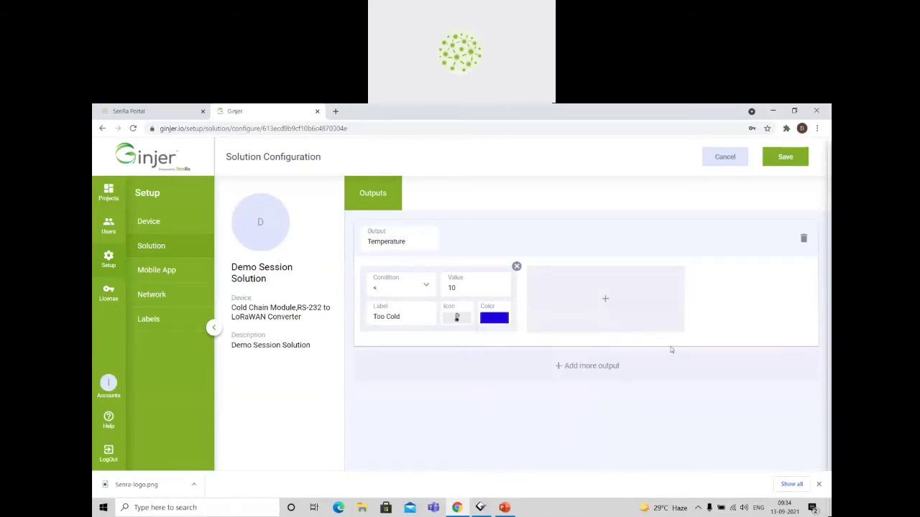
Add a second Temperature condition of > 40 with the label "Too Hot".
click(616, 320)
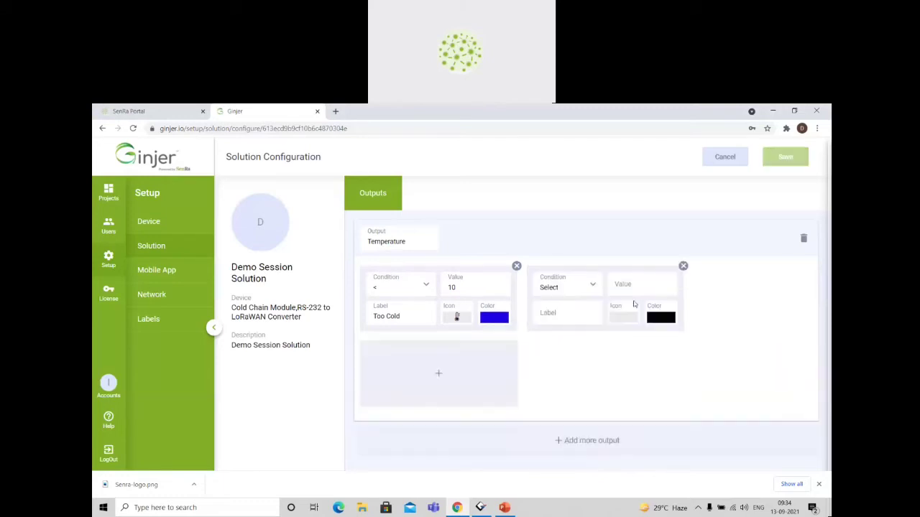
click(595, 288)
scroll(577, 352, down, 2)
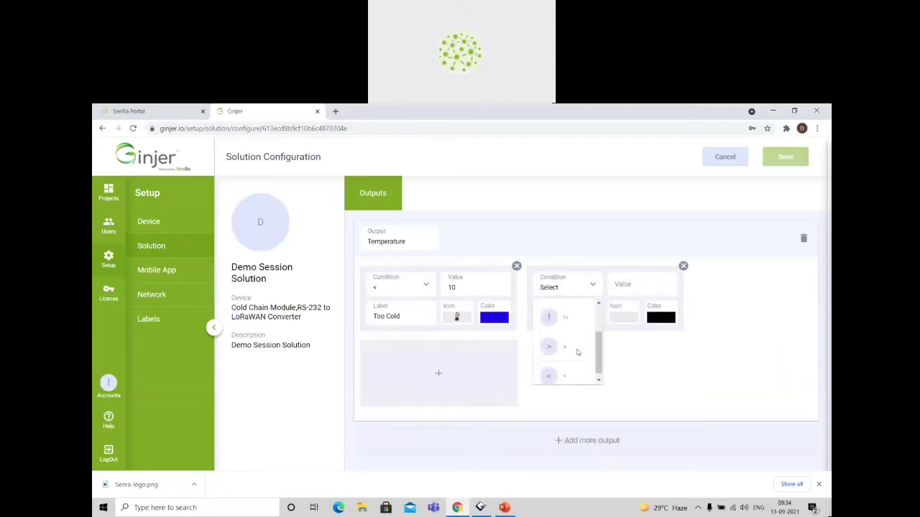
click(575, 350)
click(636, 287)
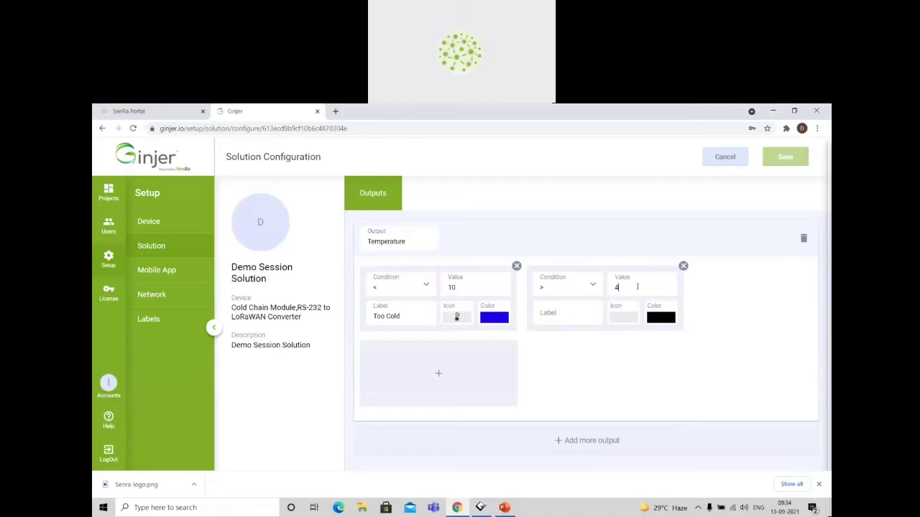
click(568, 311)
text(TooHot)
Give the "Too Hot" condition a thermometer icon and a bright orange color.
click(634, 318)
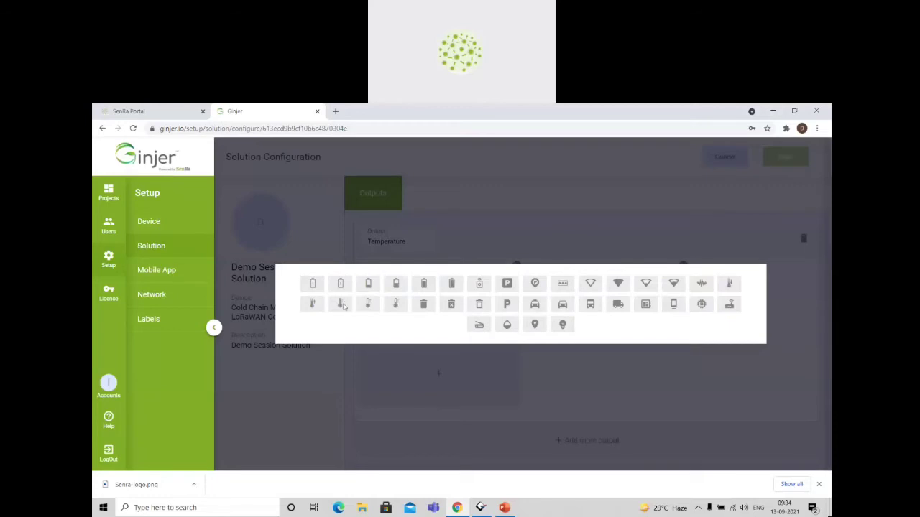
click(343, 304)
click(662, 317)
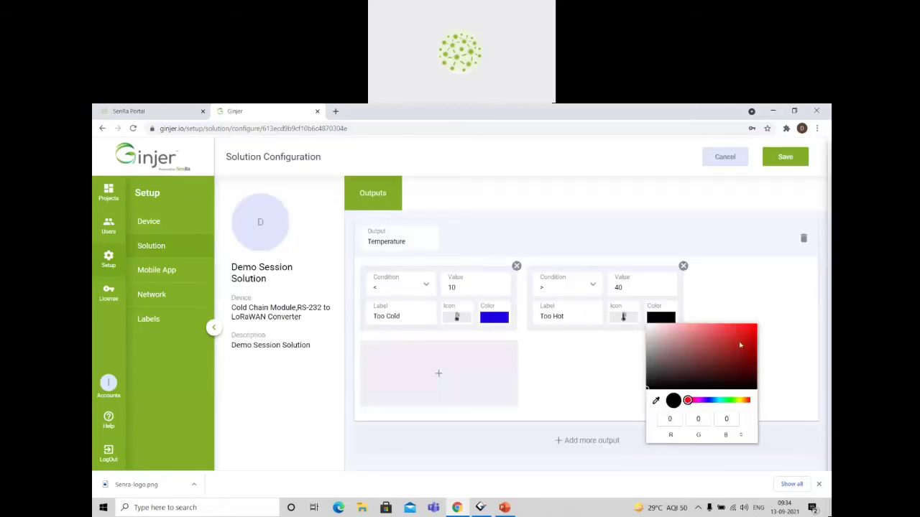
drag(740, 345, 763, 334)
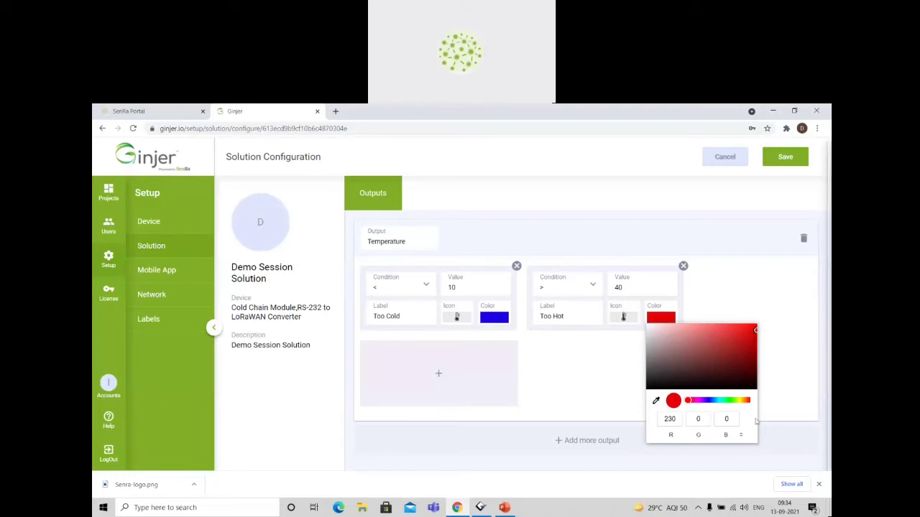
drag(749, 404, 745, 400)
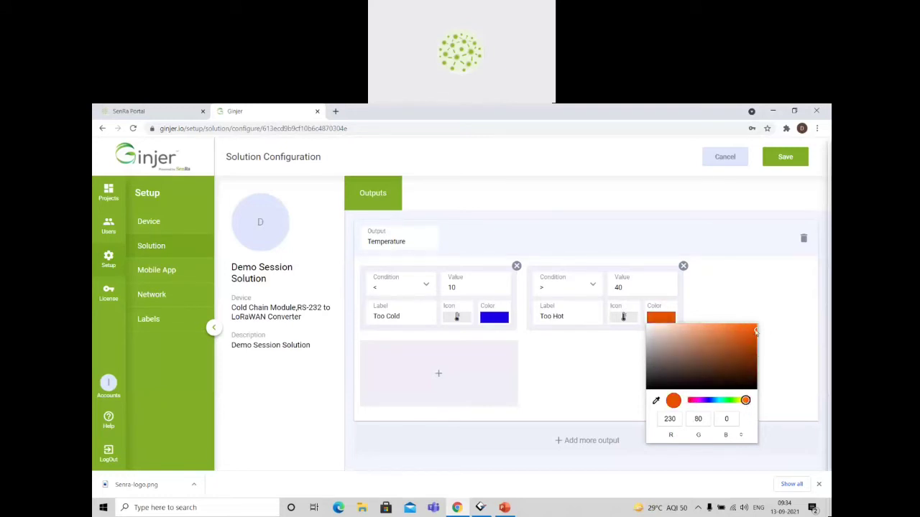
click(601, 362)
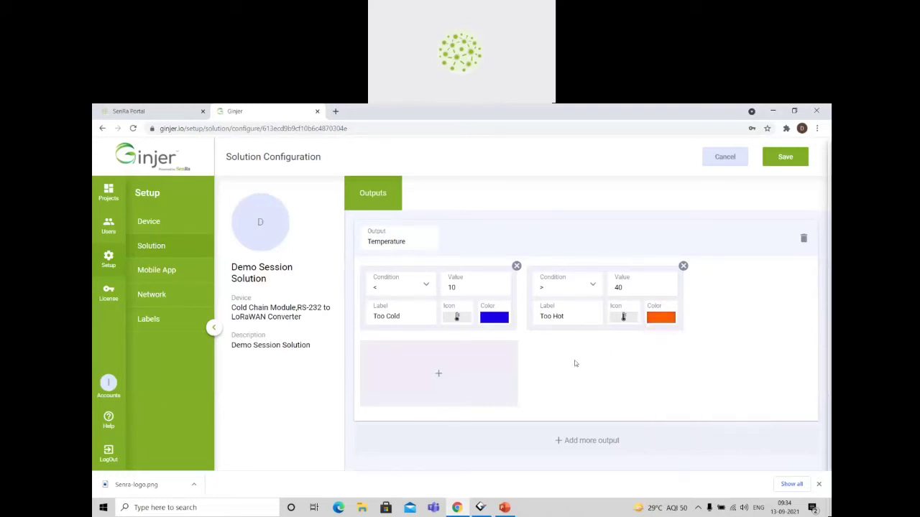
Add a third condition to the Temperature output, set to > 10.
click(453, 386)
click(424, 361)
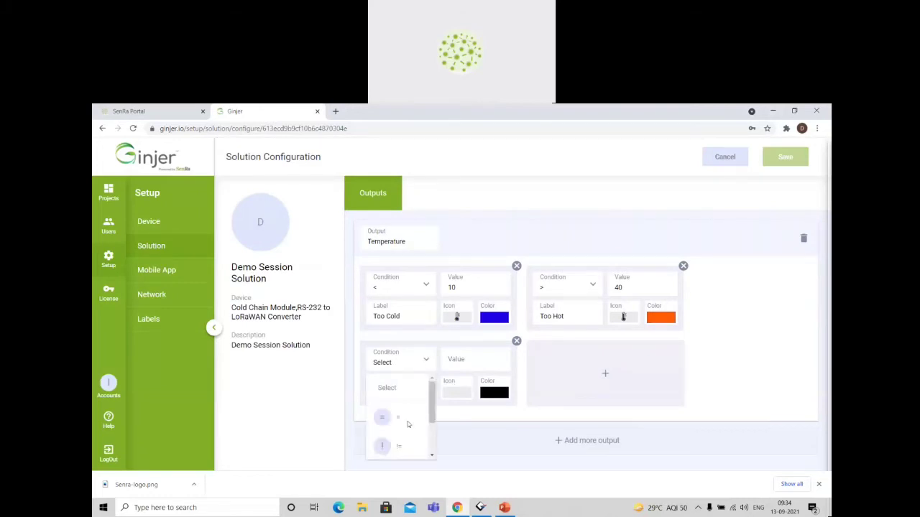
scroll(407, 427, down, 2)
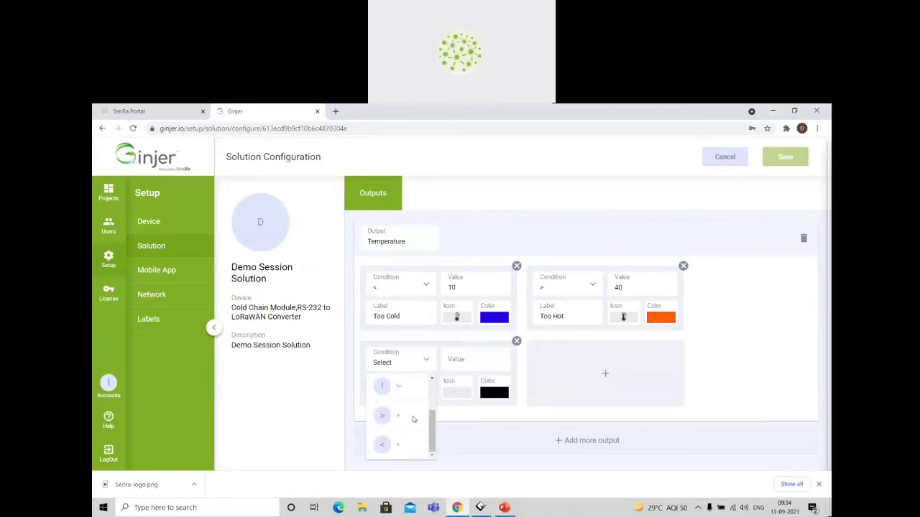
click(412, 418)
click(478, 354)
text(10)
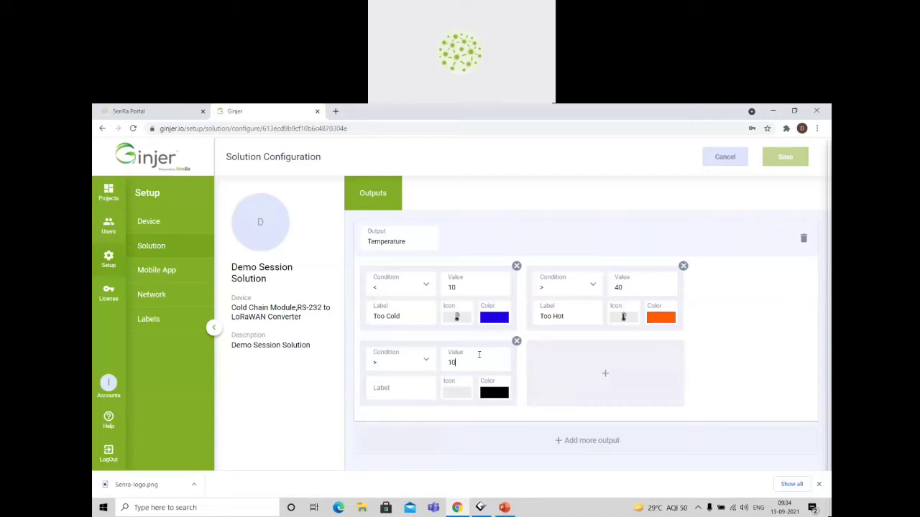
Label the > 10 condition "Moderate" and assign it a thermometer icon.
click(406, 387)
text(Moderte)
click(457, 393)
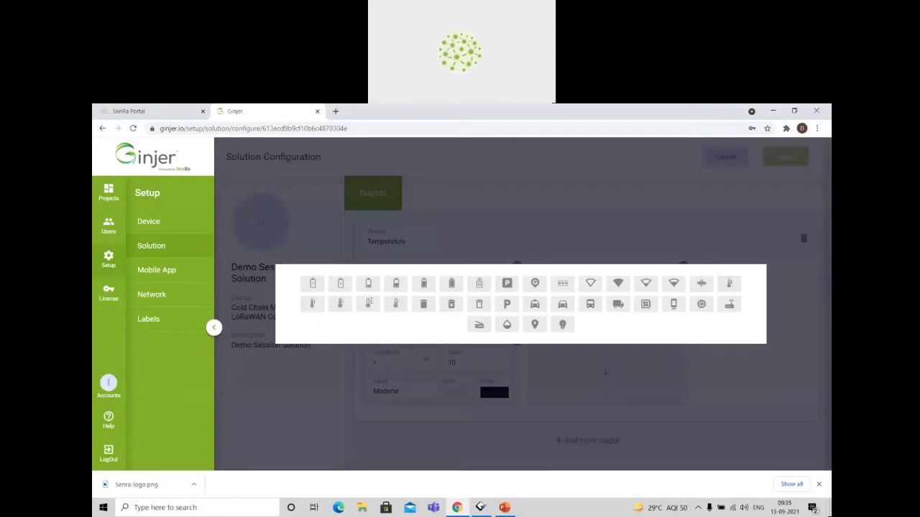
click(395, 303)
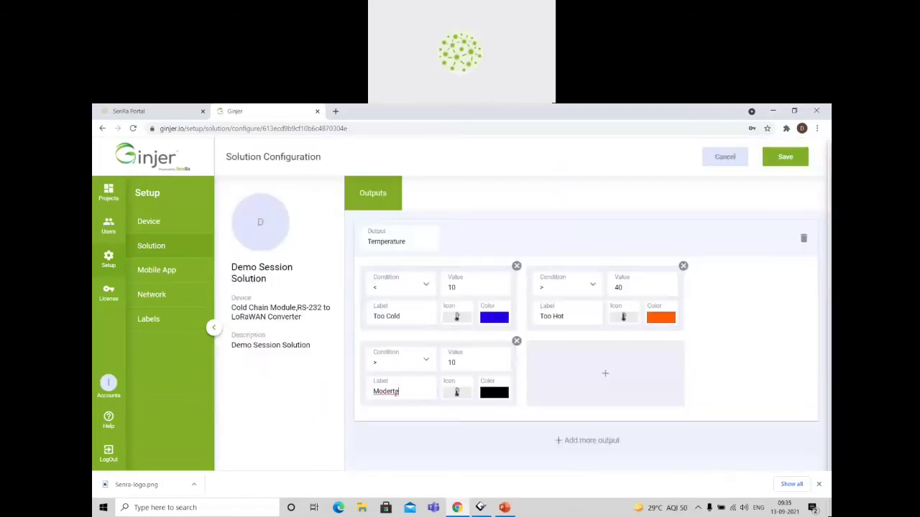
click(392, 391)
text(a)
Set the "Moderate" condition's color to medium blue and save the solution configuration.
click(503, 397)
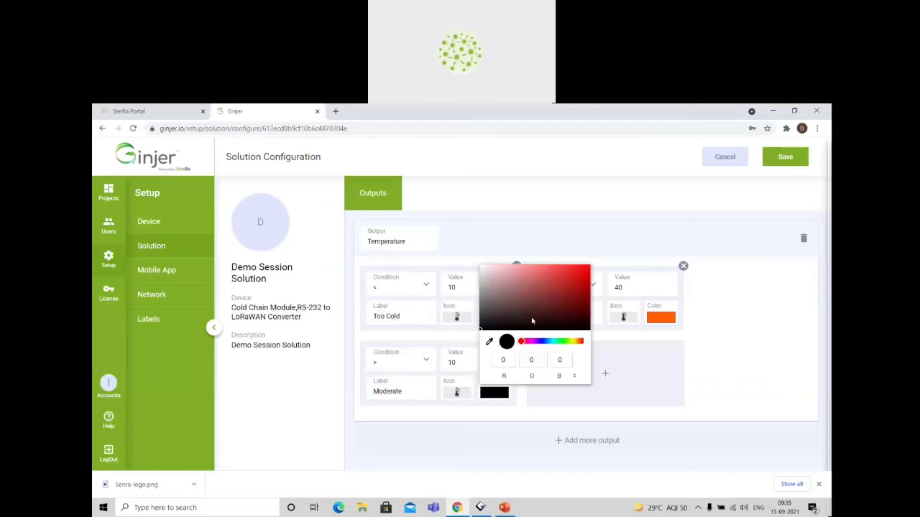
click(544, 342)
click(576, 292)
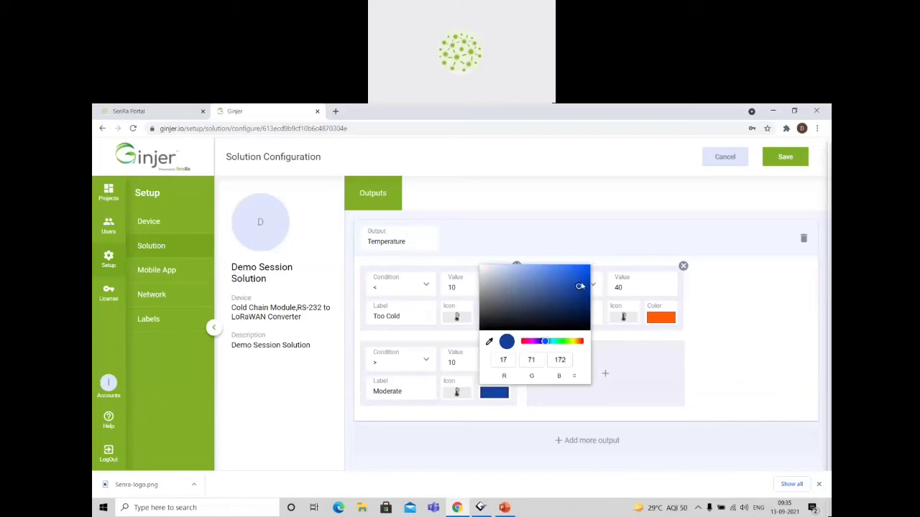
click(688, 352)
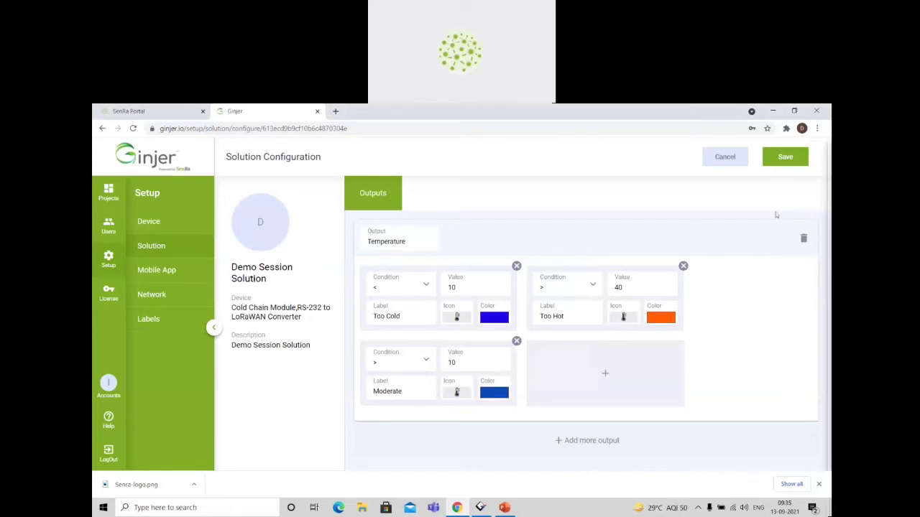
click(783, 162)
Add Output 1 as a second output below Temperature.
click(602, 447)
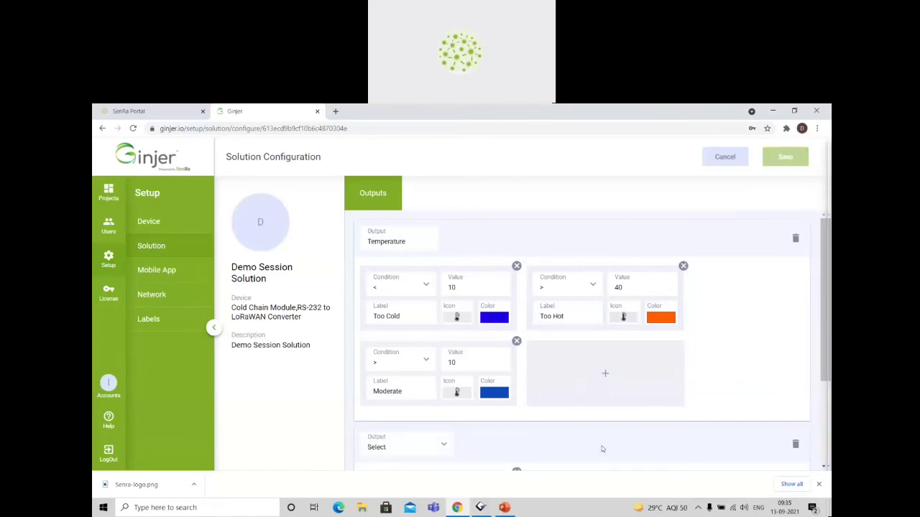
scroll(523, 435, down, 2)
click(443, 317)
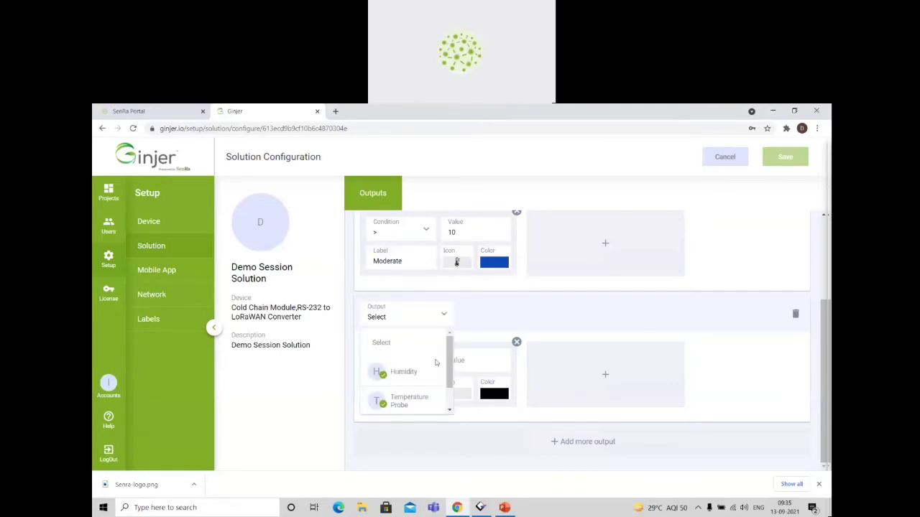
scroll(410, 381, down, 2)
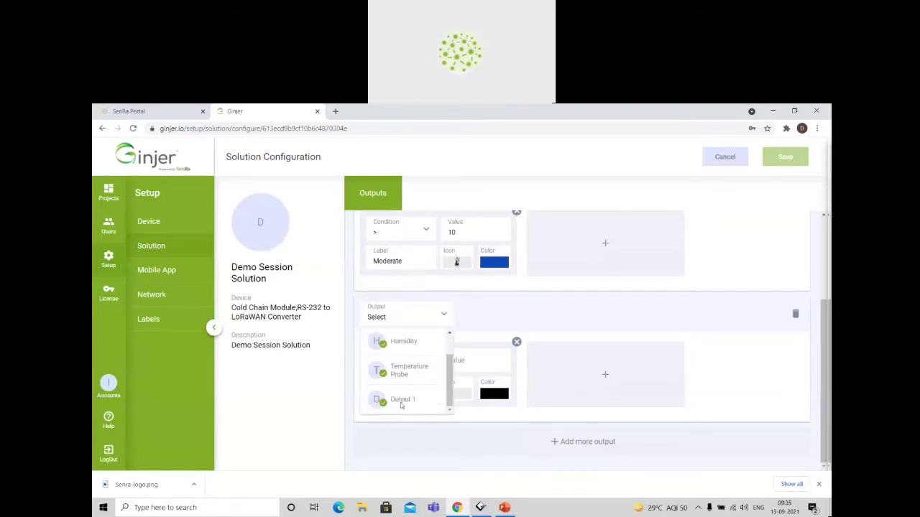
click(395, 404)
Set the condition of Output 1 to != with the value 0.
click(415, 363)
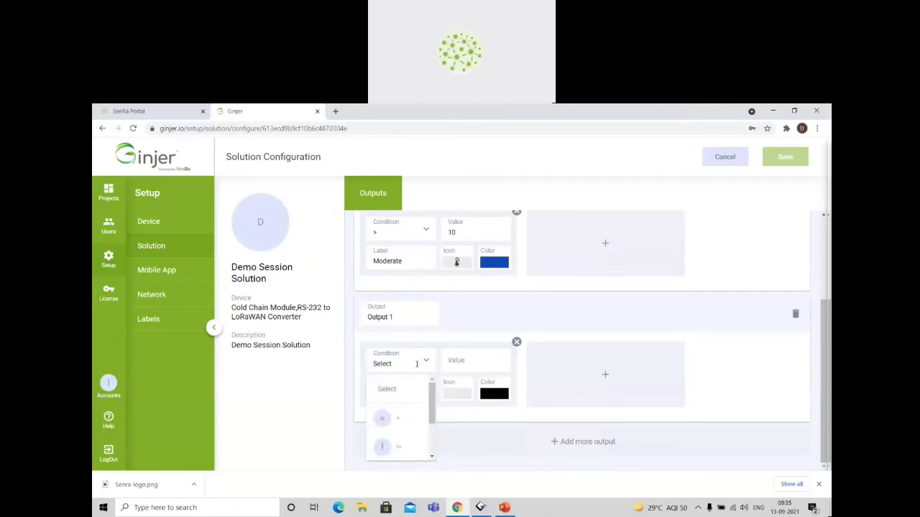
click(399, 449)
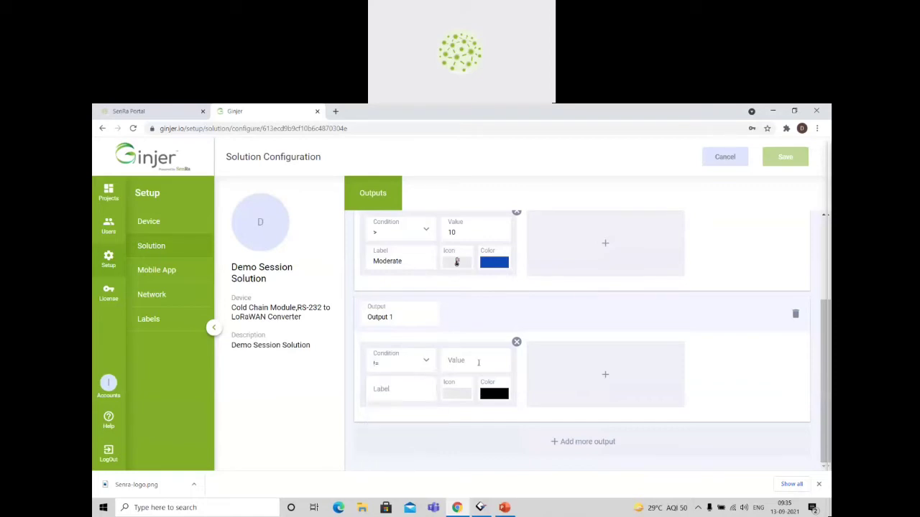
click(478, 363)
scroll(471, 314, up, 2)
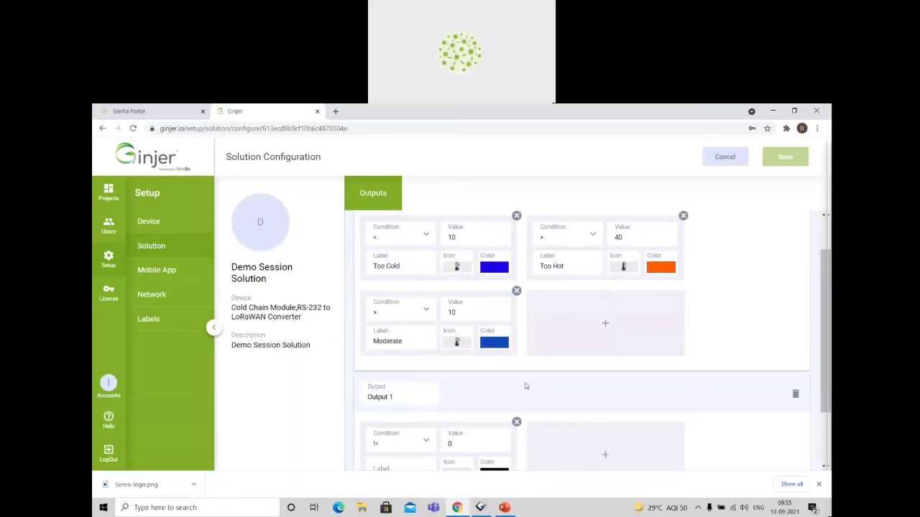
scroll(523, 385, down, 2)
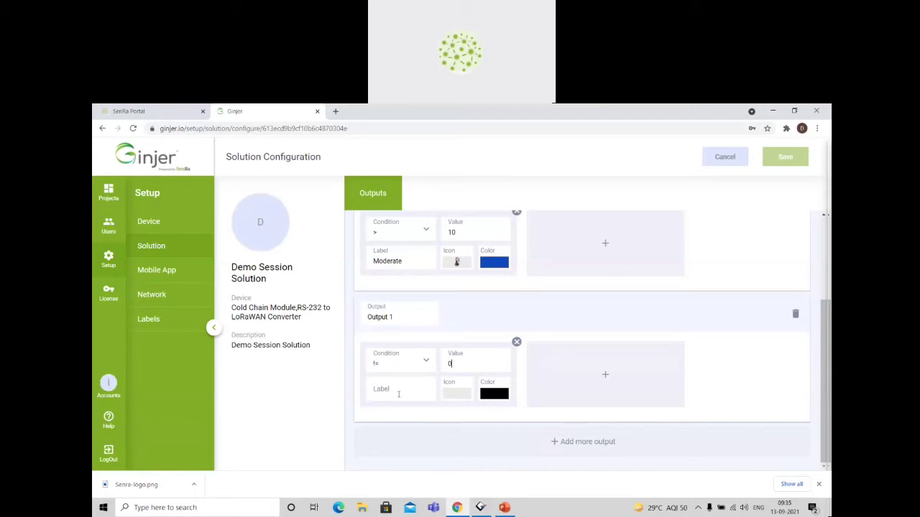
Label the Output 1 condition "RS232 Data" and give it the small device icon next to the batteries.
click(398, 394)
text(RSR)
text(232 Data)
click(466, 396)
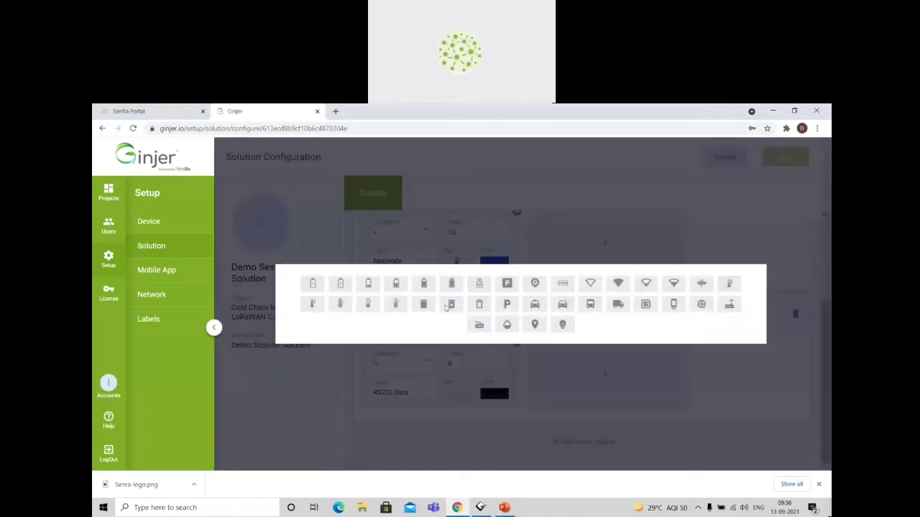
click(481, 283)
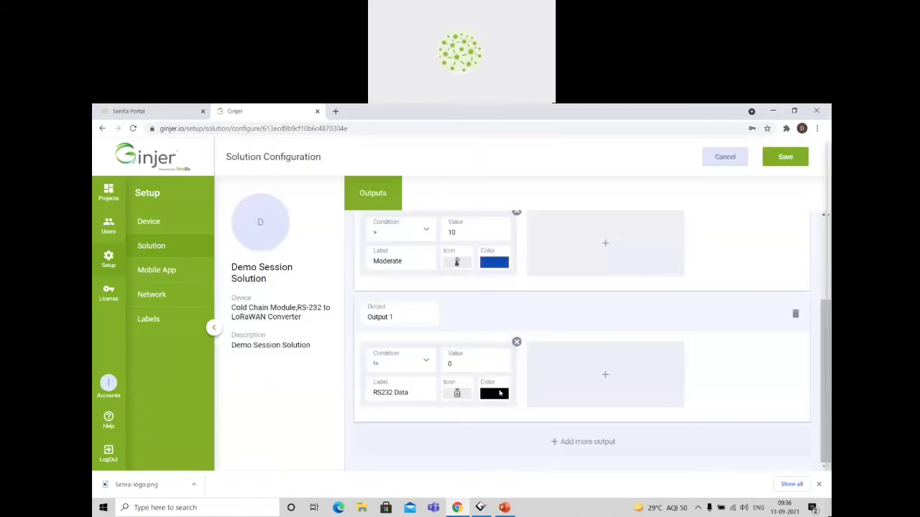
Set the "RS232 Data" condition's color to turquoise green and save the configuration with no additional Output 1 condition.
click(497, 393)
drag(544, 344, 555, 342)
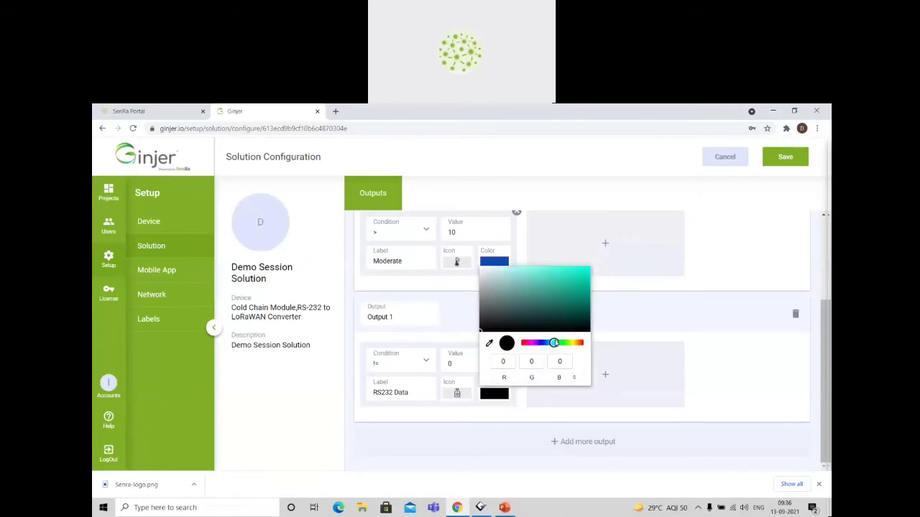
click(572, 283)
click(680, 376)
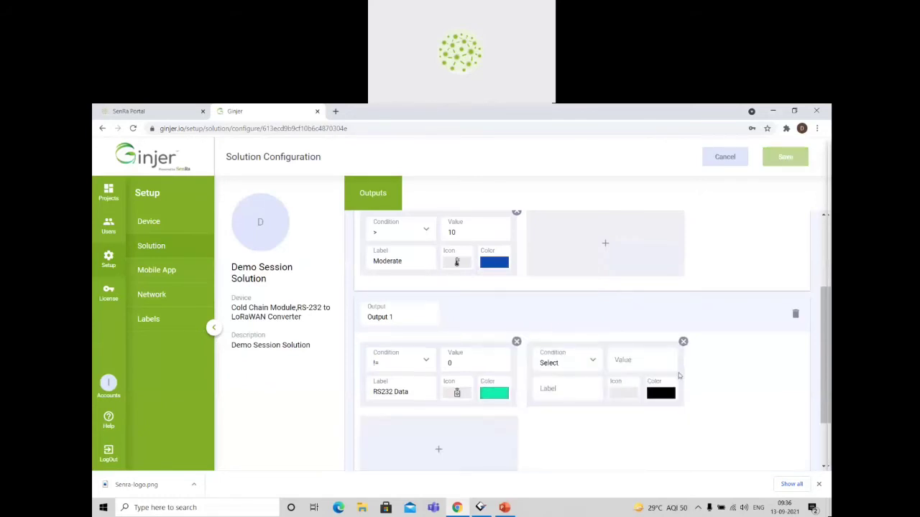
click(684, 342)
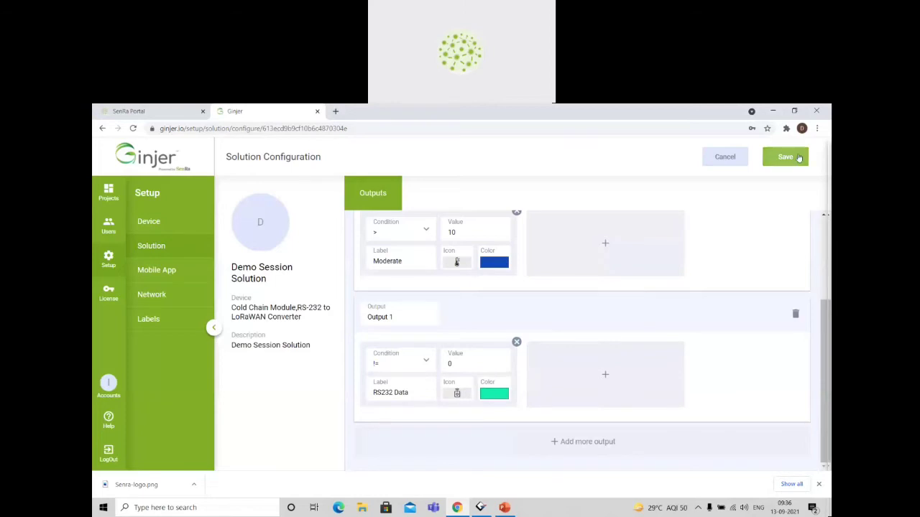
click(785, 157)
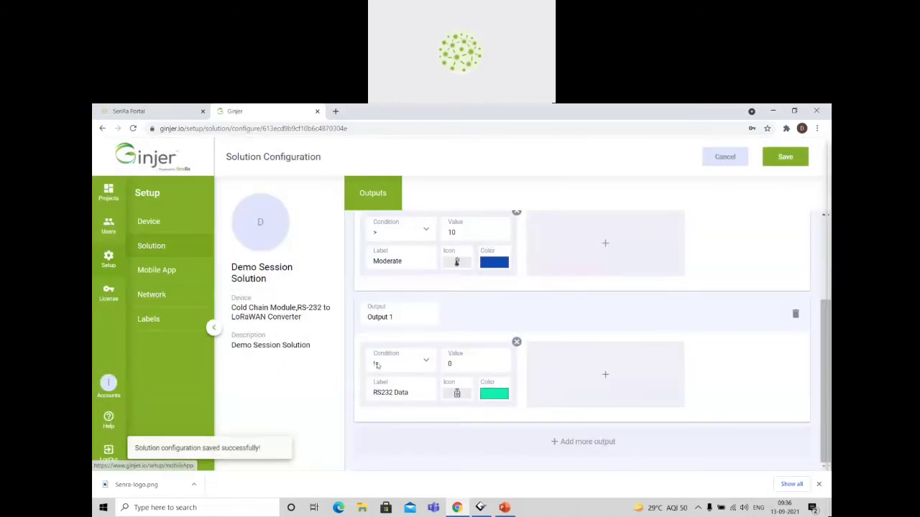
Change the color of the Temperature output's "Moderate" condition to bright green.
scroll(515, 249, up, 2)
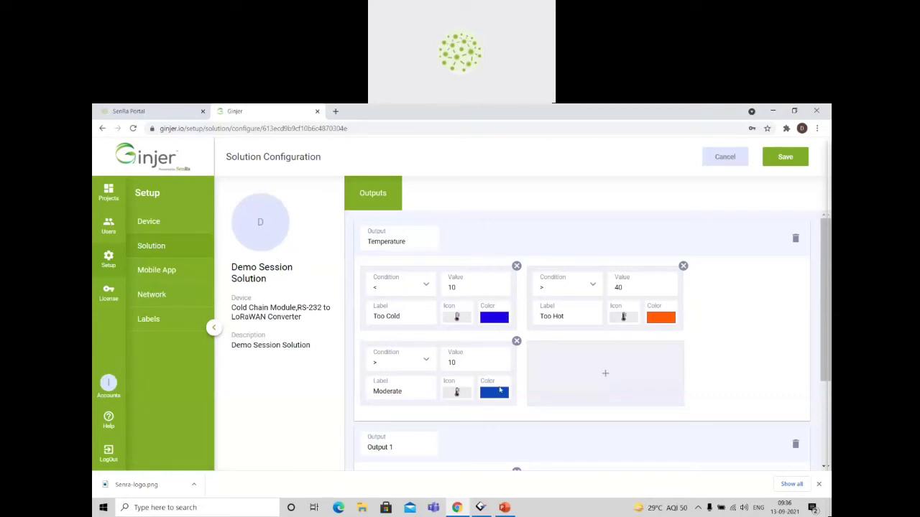
click(500, 389)
drag(549, 342, 563, 342)
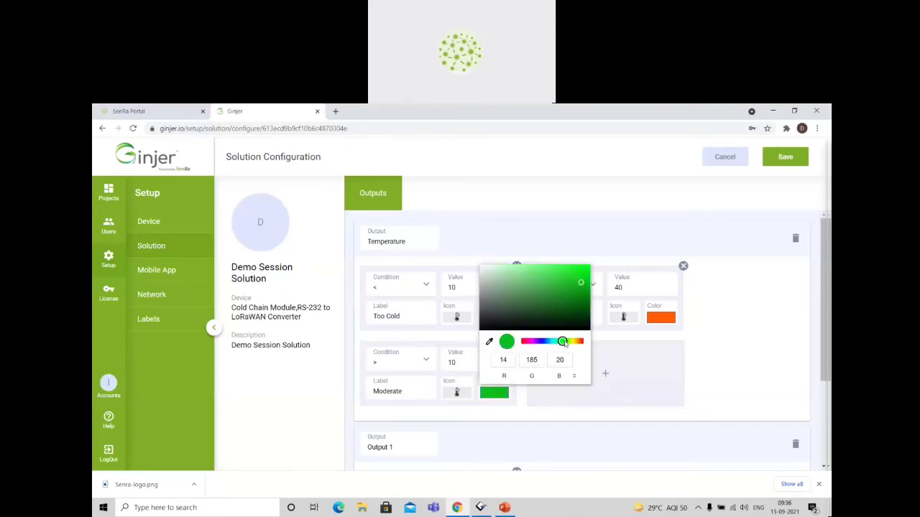
drag(572, 298, 624, 233)
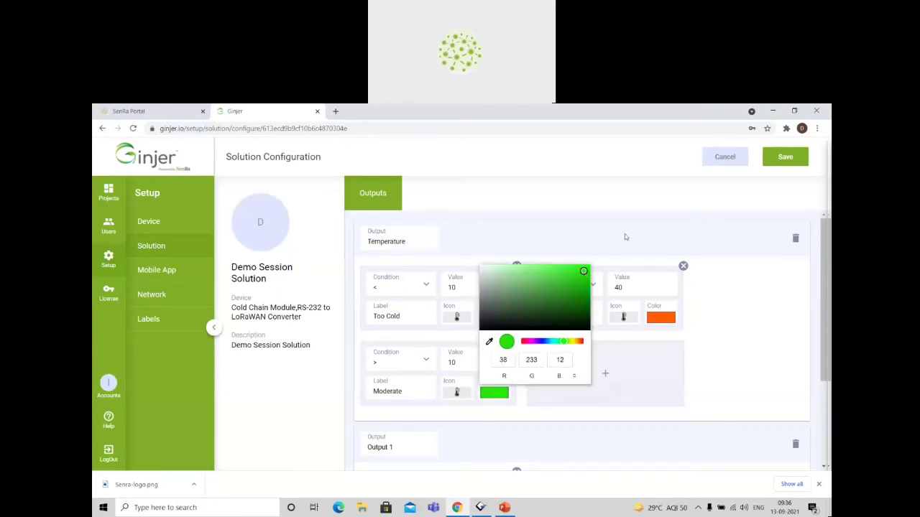
Save the Demo Session Solution's output configuration and go to the projects overview.
click(624, 234)
click(785, 164)
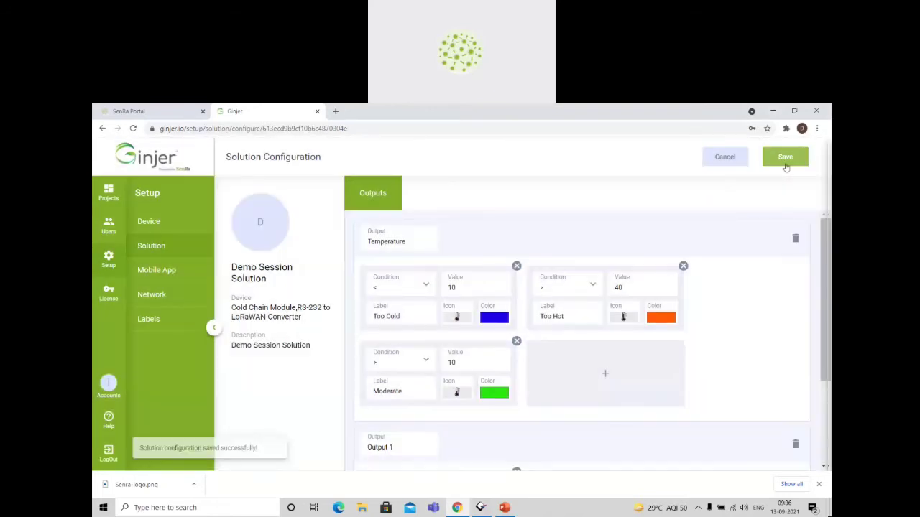
click(109, 194)
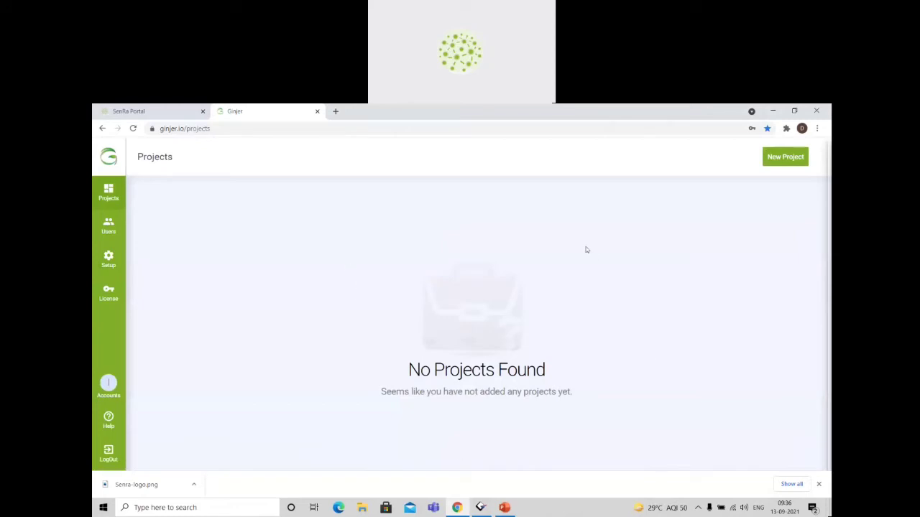
Start a new project and enter "Ginher Demo Session Project" as its name.
click(786, 156)
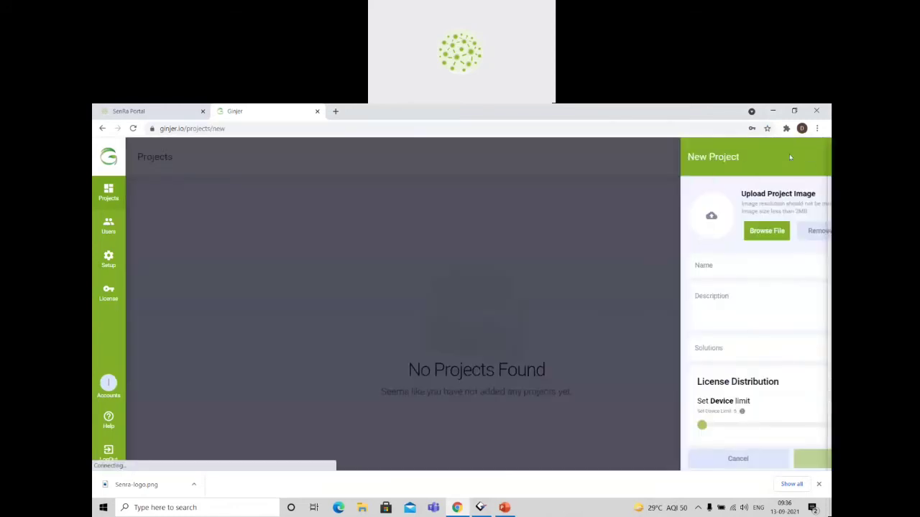
click(661, 266)
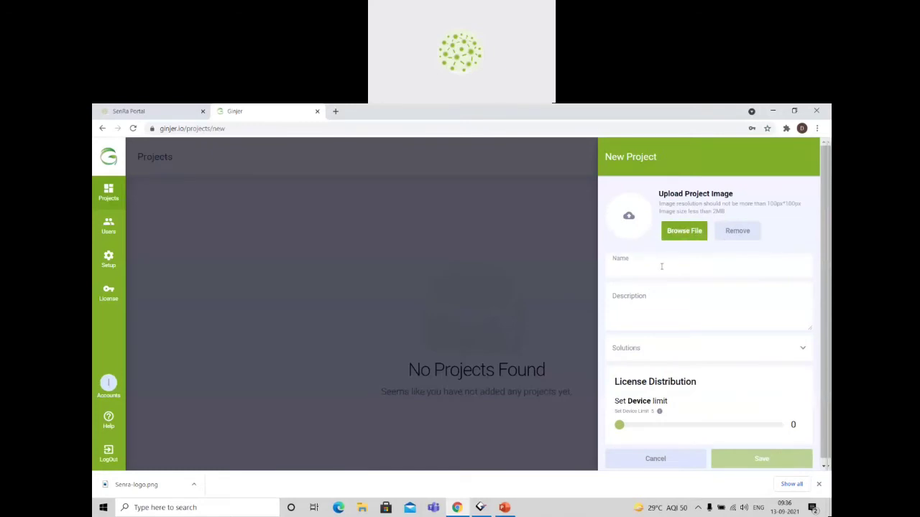
text(Ginher Demo)
text( Sesse)
text(P)
text(roject)
click(672, 269)
text(n)
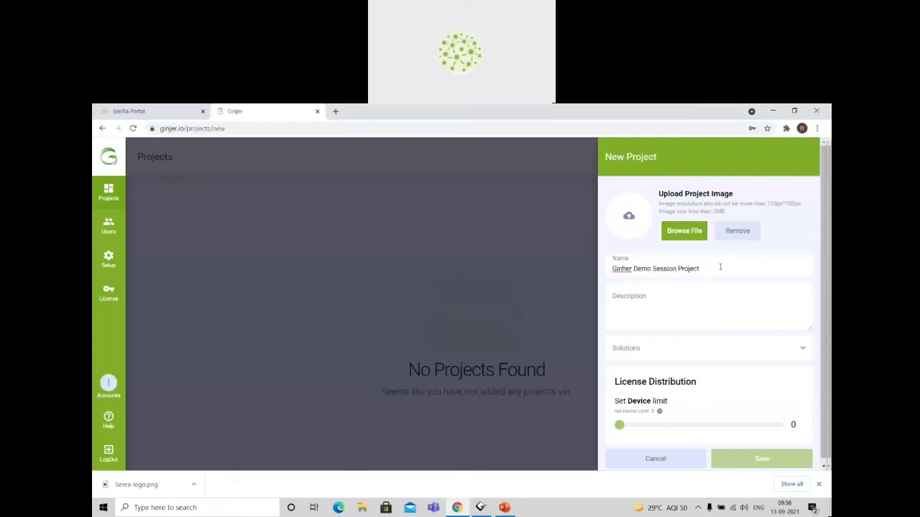
Copy the new project's name into its description.
drag(720, 267, 607, 268)
key(ctrl+c)
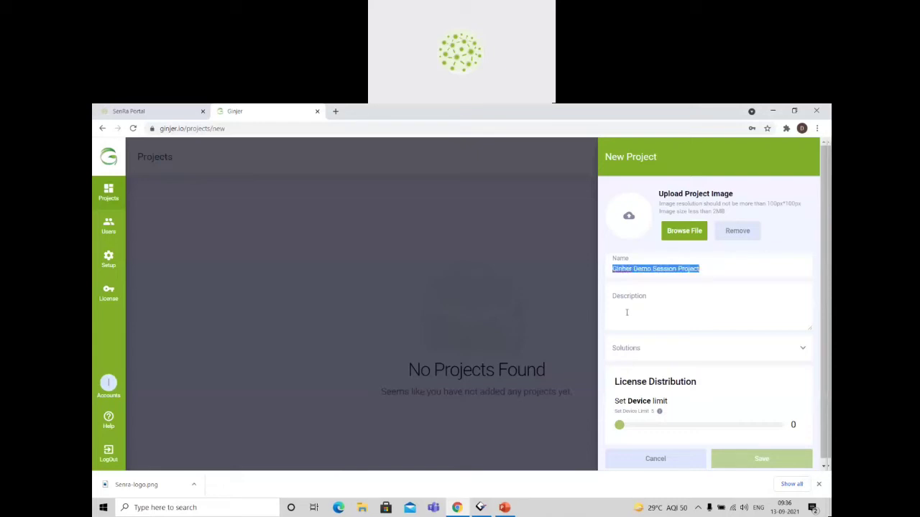
click(626, 313)
key(ctrl+v)
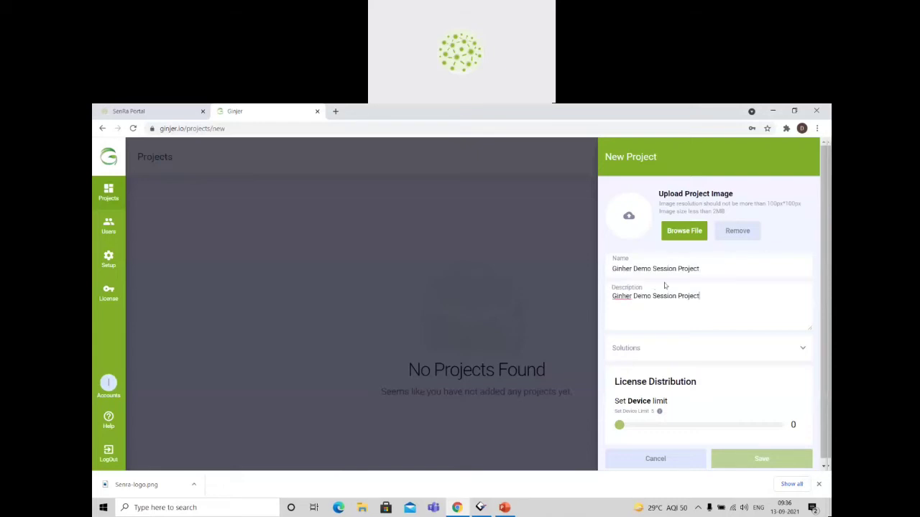
Correct the spelling "Ginher" to "Ginjer" in both the project's name and description.
click(628, 268)
key(BackSpace)
text(j)
click(626, 296)
key(BackSpace)
text(j)
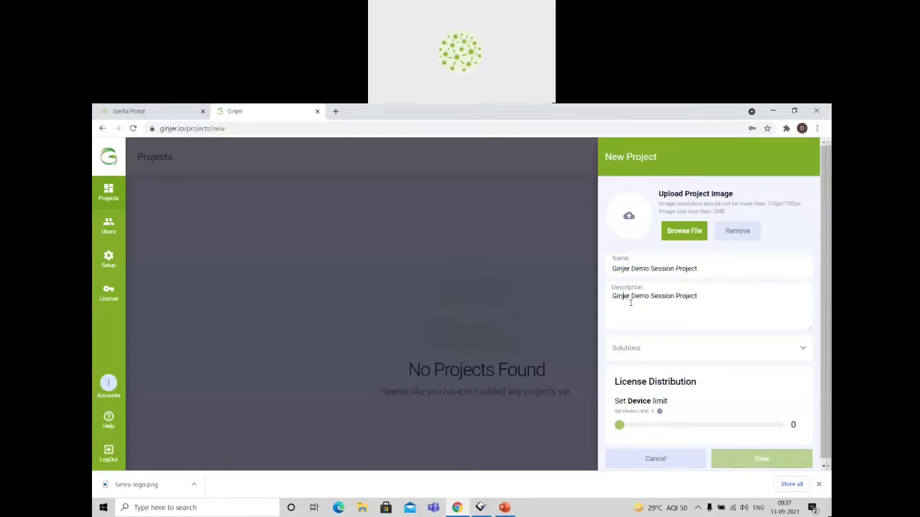
Assign the Demo Session Solution to the new project.
click(676, 354)
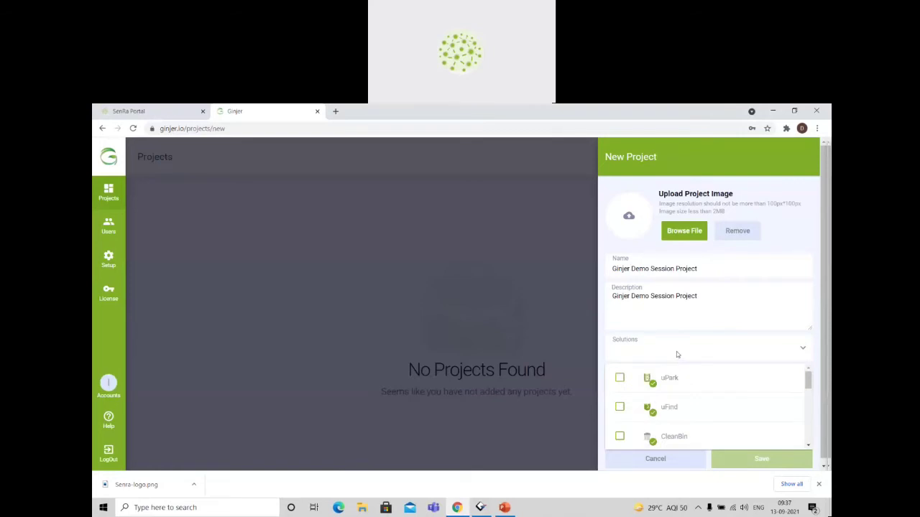
scroll(706, 402, down, 1)
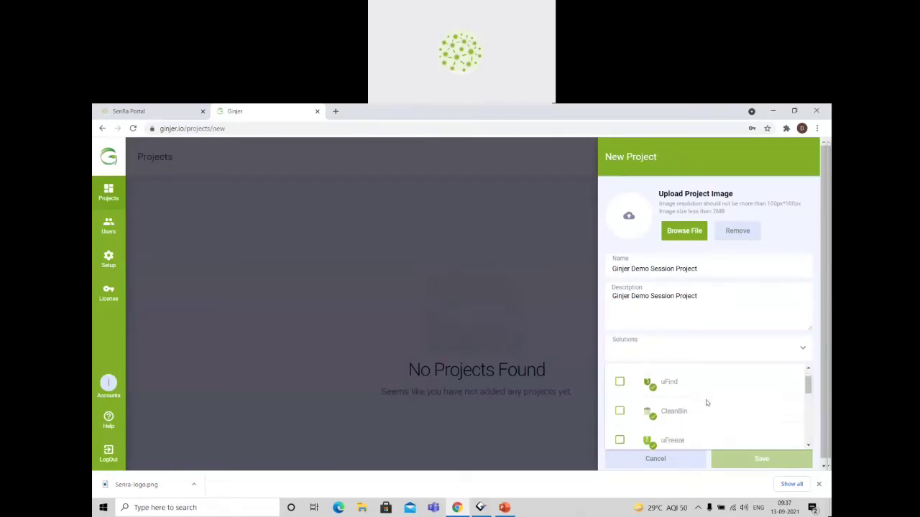
scroll(706, 403, down, 10)
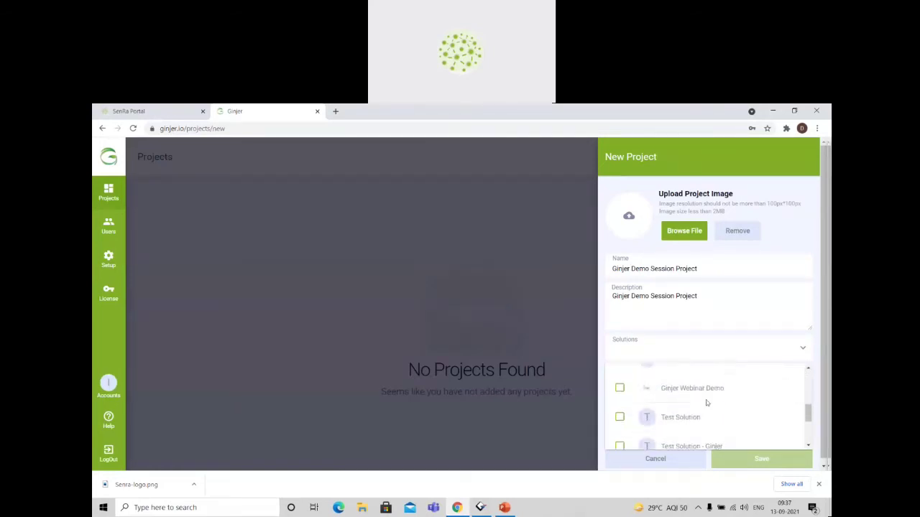
scroll(707, 404, down, 1)
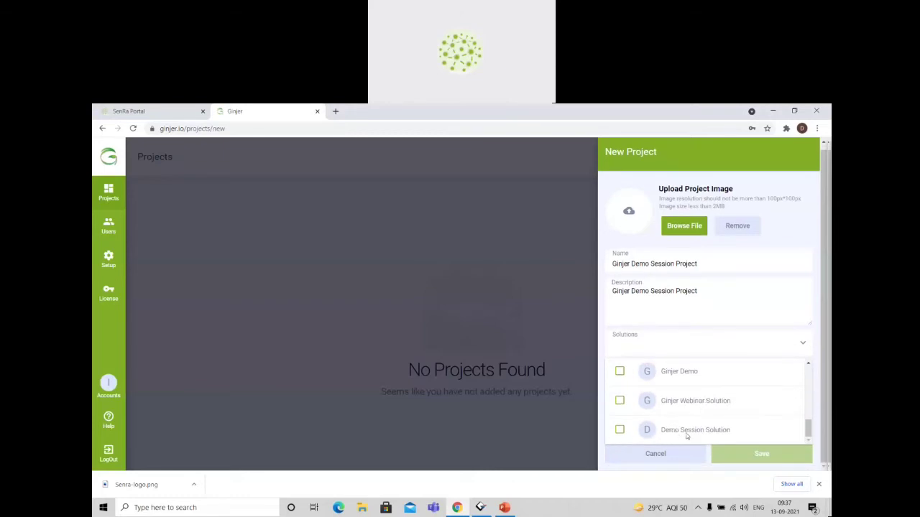
click(619, 432)
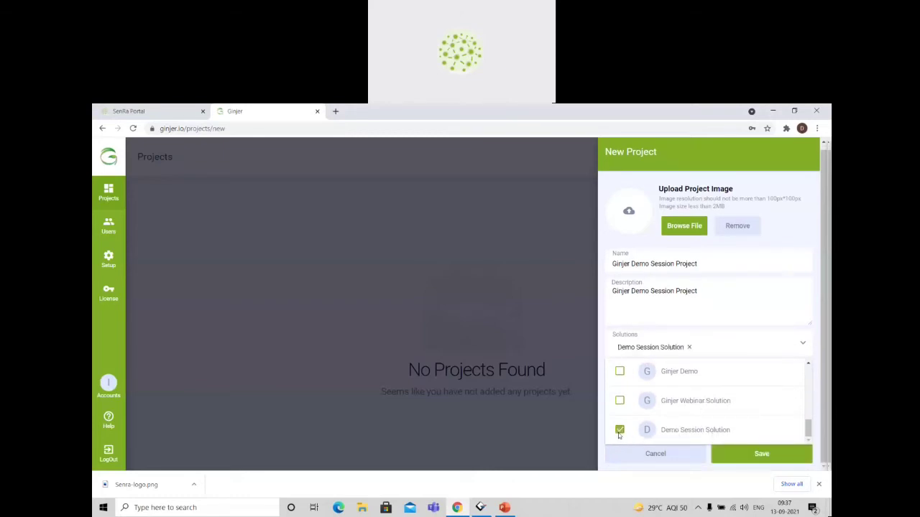
click(750, 308)
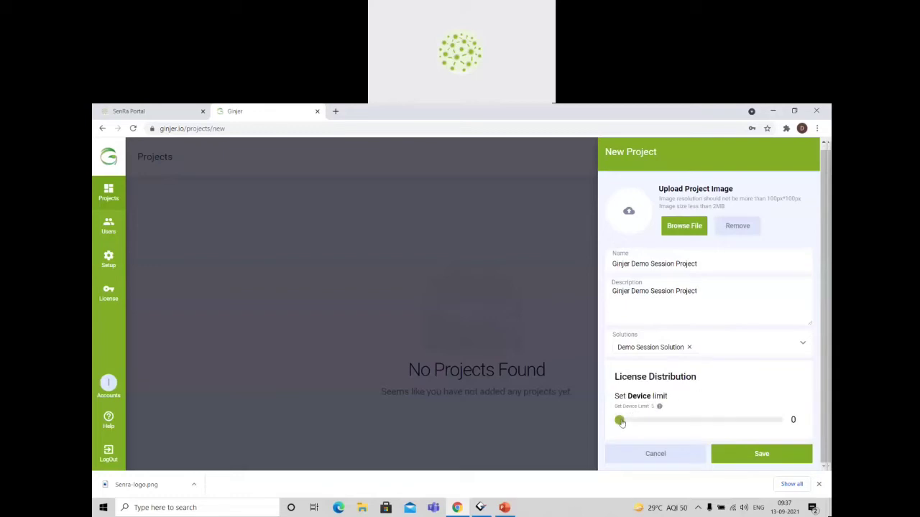
Set the project's device limit to 2 and save the project.
drag(620, 422, 684, 420)
drag(625, 396, 680, 396)
click(680, 396)
click(747, 454)
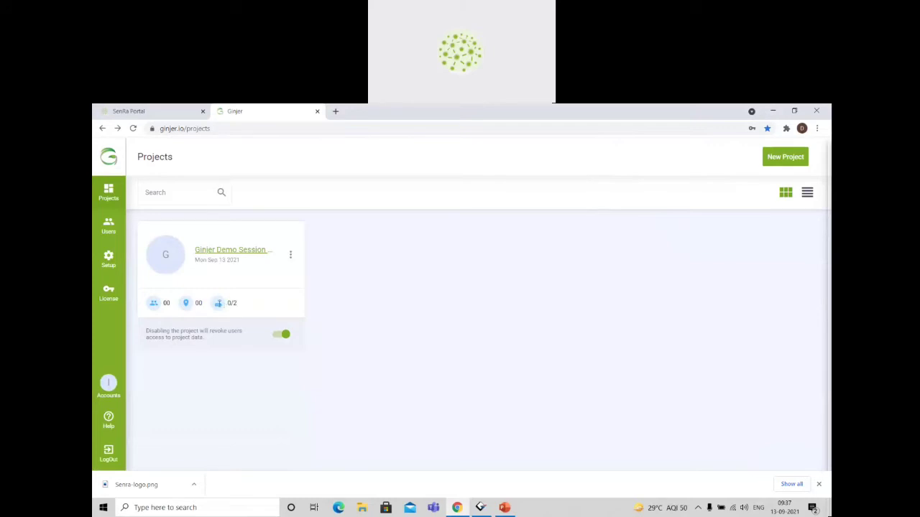
Open the Ginjer Demo Session Project's dashboard and dismiss the mail notification.
mouse_move(227, 305)
mouse_down()
mouse_move(241, 305)
mouse_move(219, 304)
mouse_up()
click(250, 307)
click(250, 306)
click(228, 250)
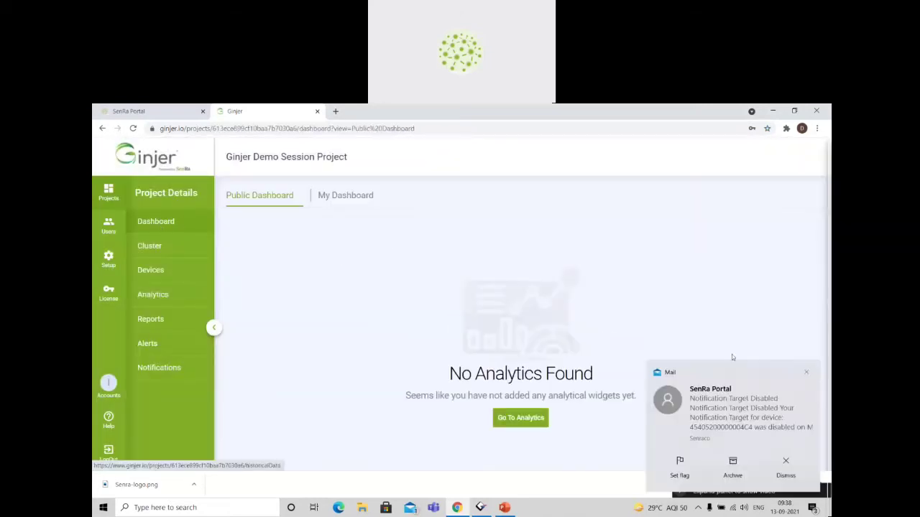
click(804, 373)
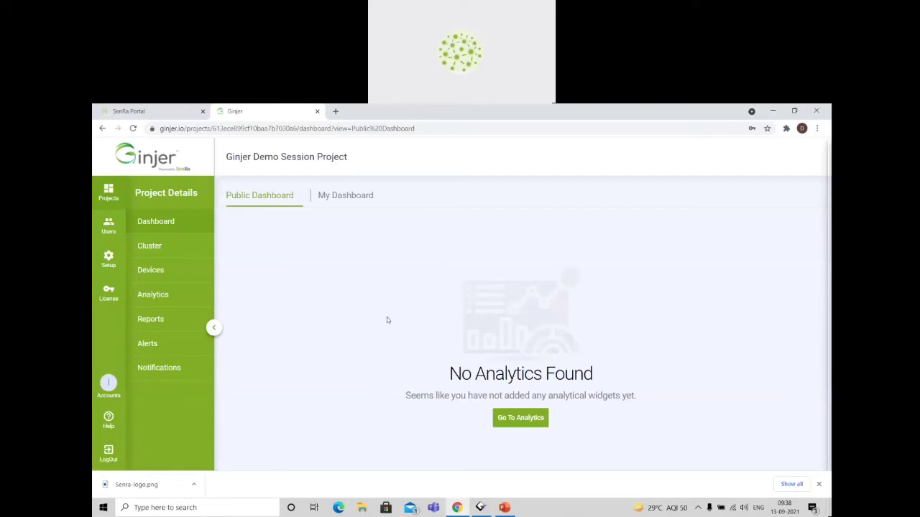
Start a new cluster in the project with name and description "Demo Cluster", assigned to the Demo Session Solution.
click(167, 249)
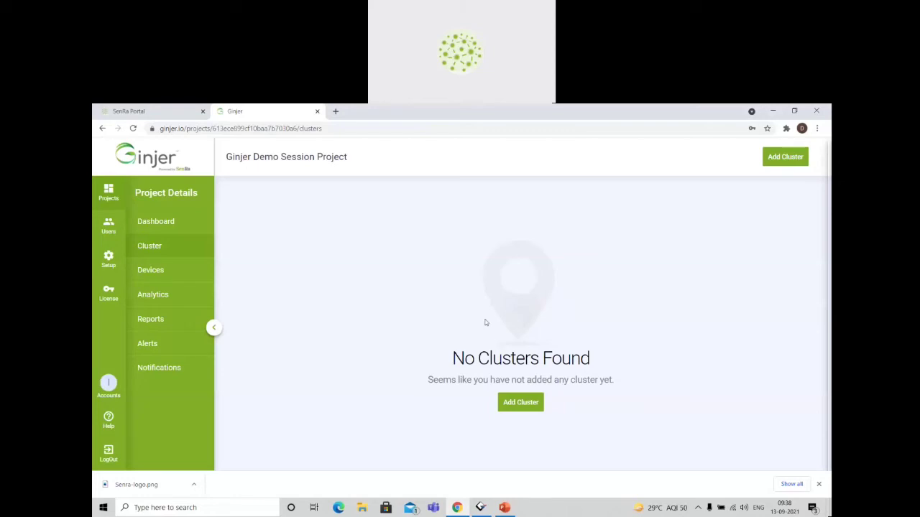
click(783, 163)
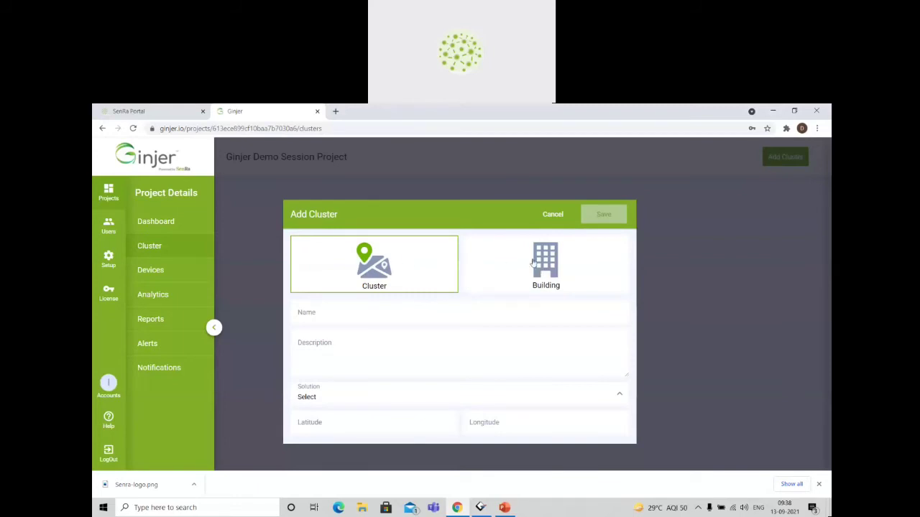
click(376, 313)
text(Demo Clus)
drag(336, 317, 263, 312)
key(ctrl+c)
click(319, 353)
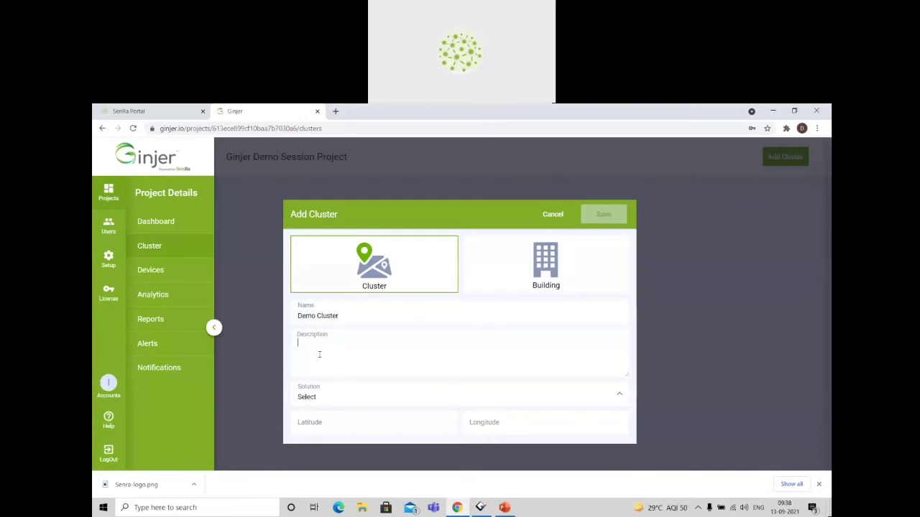
key(ctrl+v)
click(355, 403)
click(369, 368)
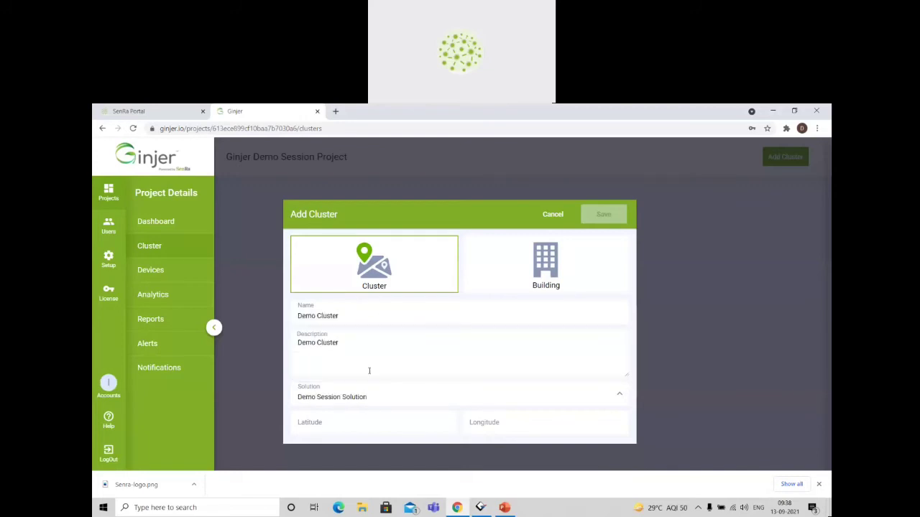
Look up the cluster's coordinates with a Google search for "yusuf sarai lat lon" in a separate browser tab.
click(358, 421)
click(496, 427)
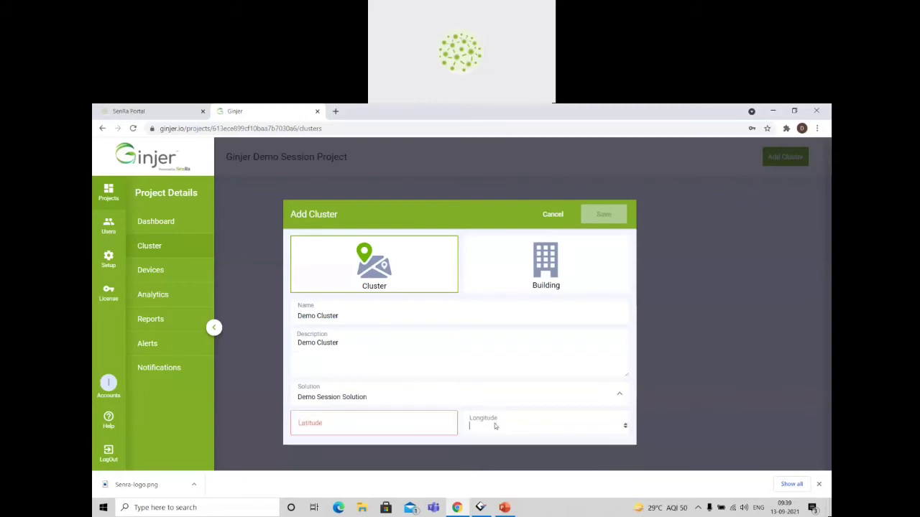
click(336, 111)
text(y)
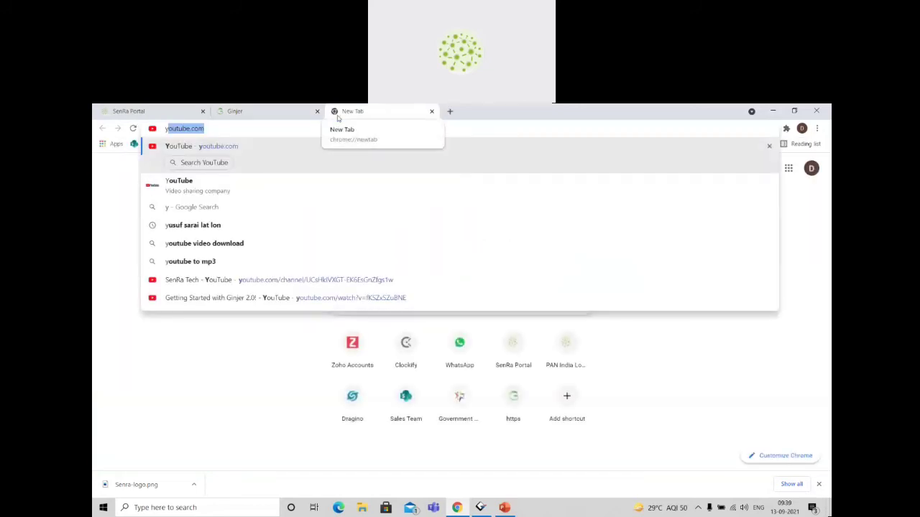
text(us)
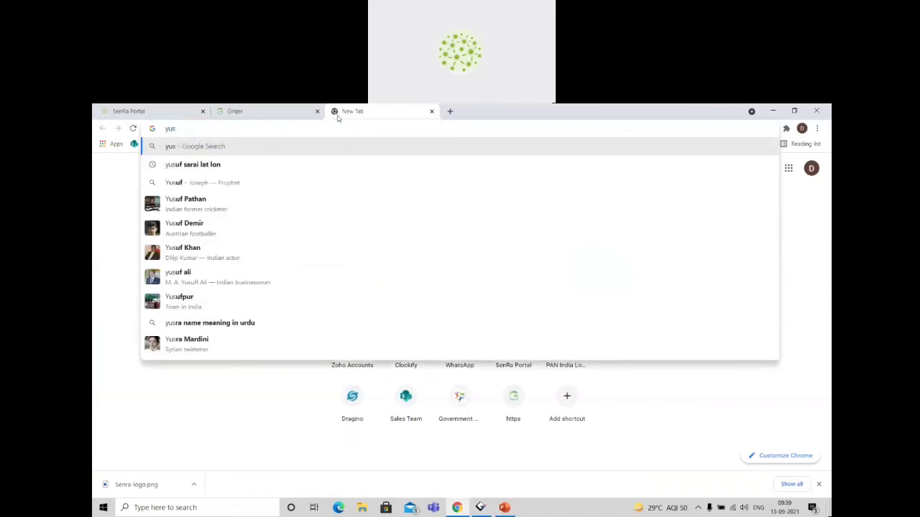
key(Down)
key(Return)
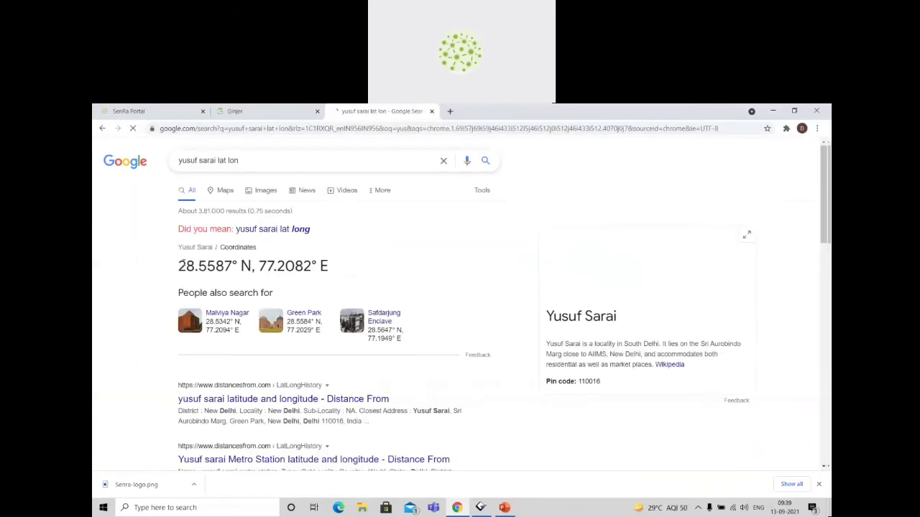
Copy 28.5587 from the Google result into the Demo Cluster's latitude in Ginjer.
drag(179, 266, 233, 266)
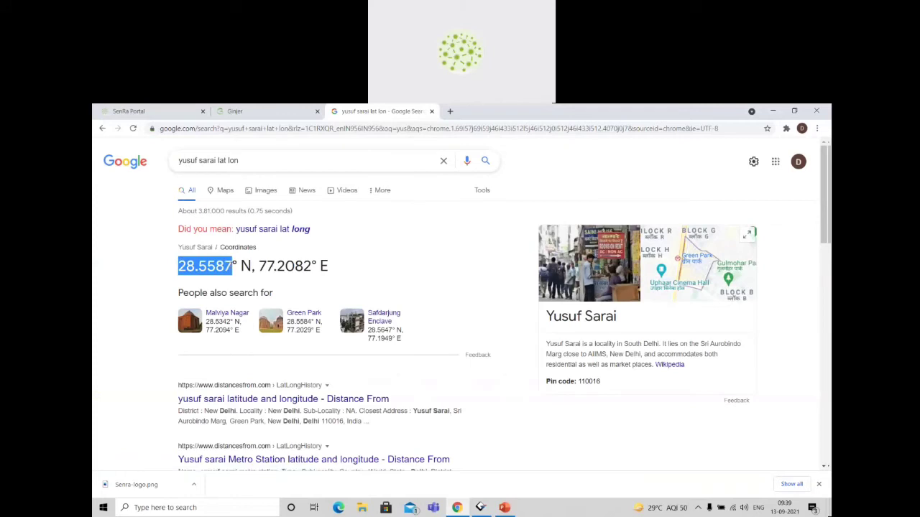
click(237, 111)
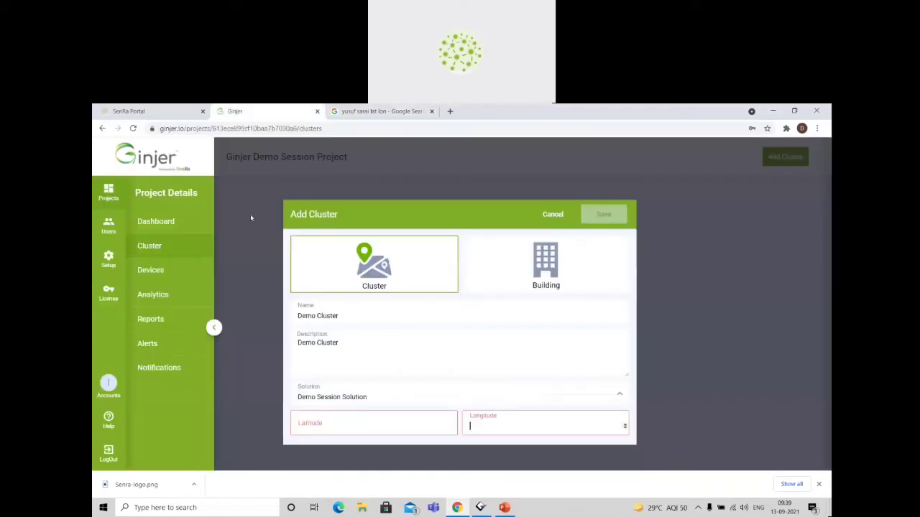
click(341, 422)
key(ctrl+v)
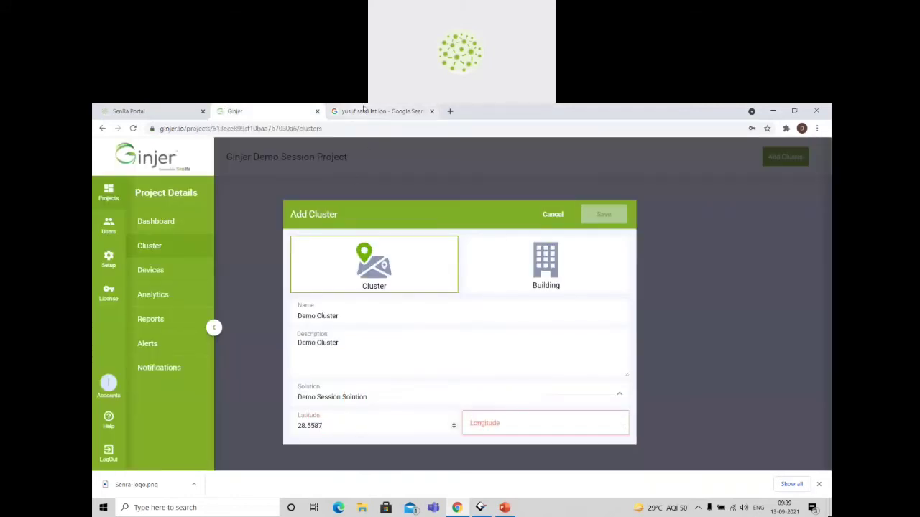
Copy 77.2082 from the Google result into the Demo Cluster's longitude in Ginjer and save the cluster.
click(380, 112)
drag(258, 266, 312, 267)
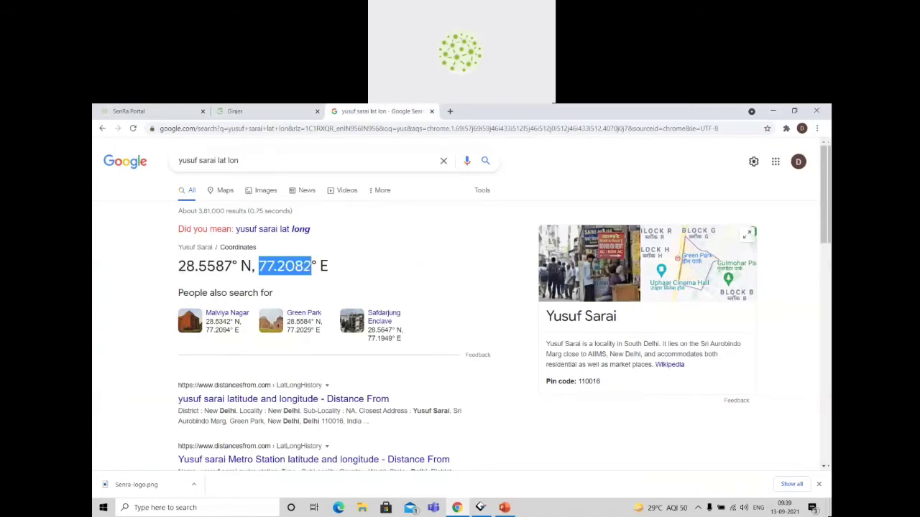
click(264, 111)
click(514, 421)
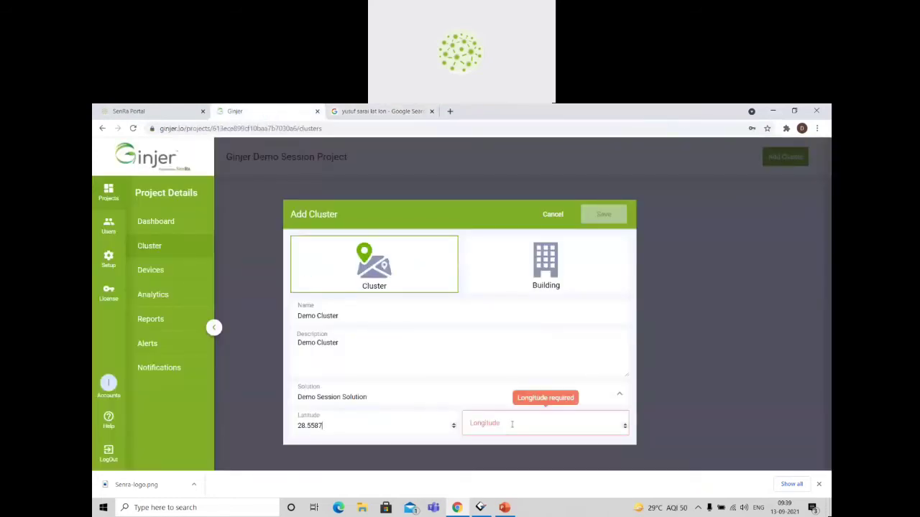
key(ctrl+v)
click(602, 213)
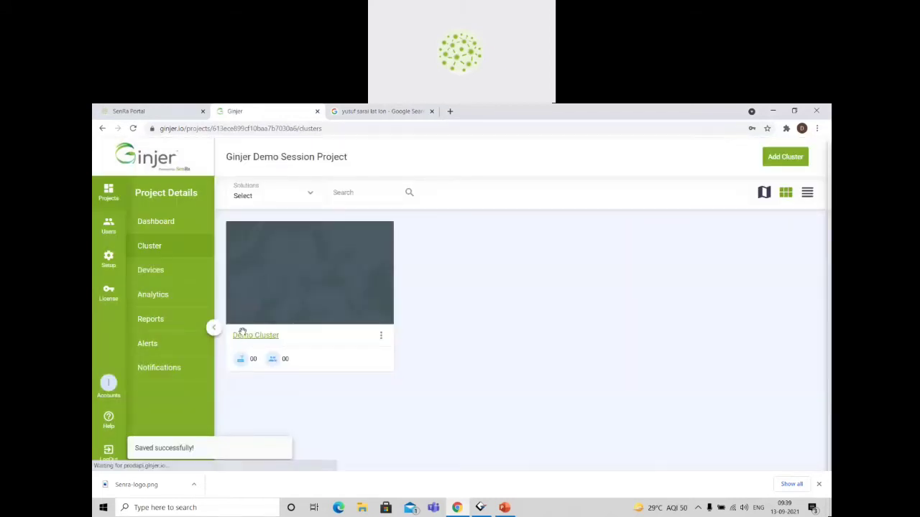
Show the Demo Cluster on the map and open the details of its marker near New Delhi.
click(243, 332)
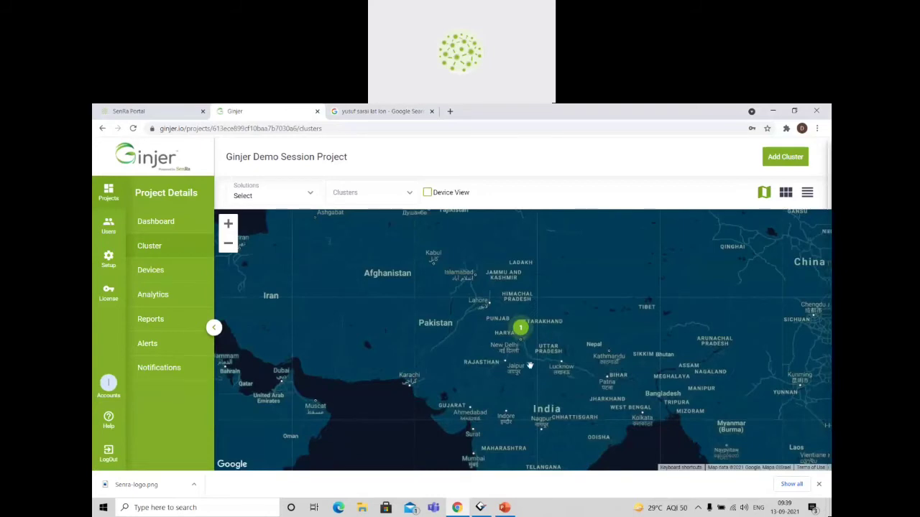
click(521, 328)
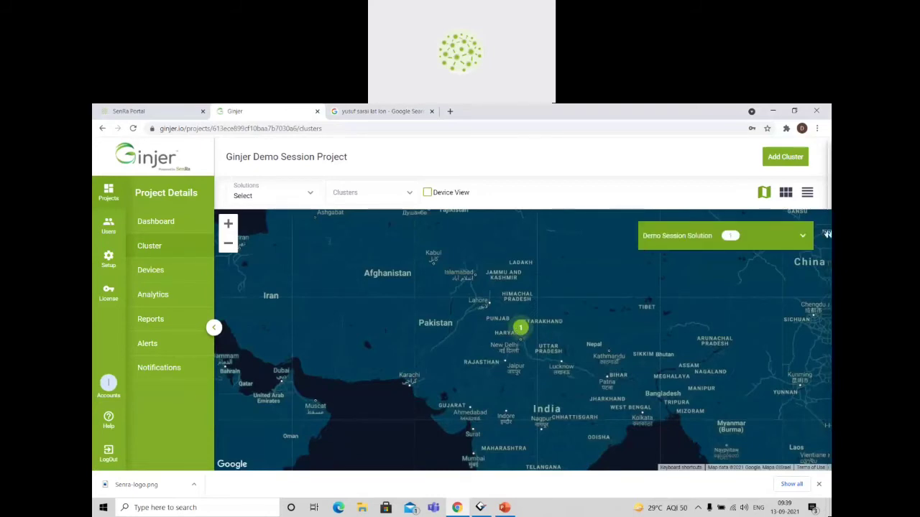
Expand Demo Session Solution and its Demo Cluster in the map overlay to check its devices, and collapse the list.
click(803, 237)
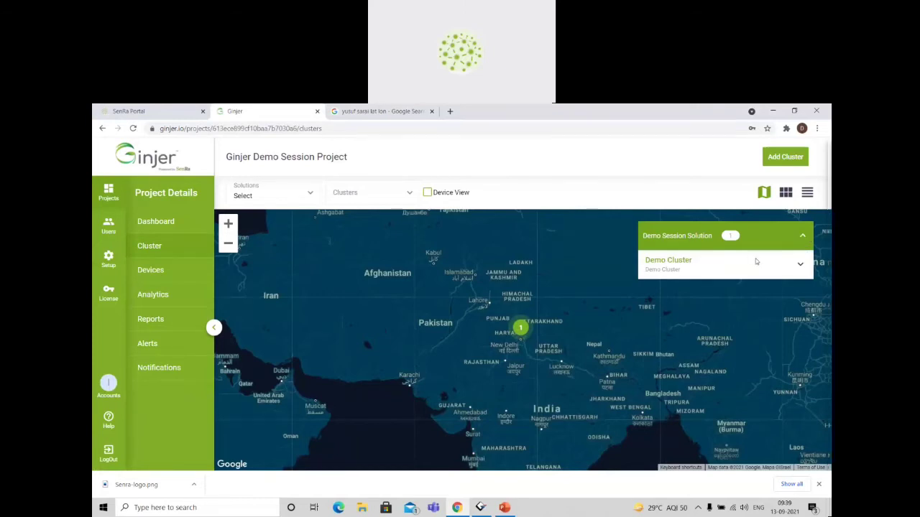
click(801, 264)
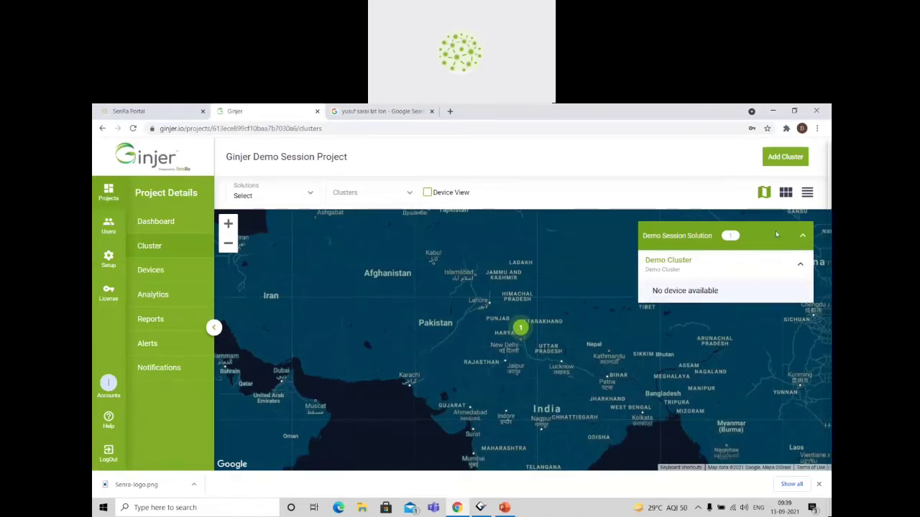
click(803, 237)
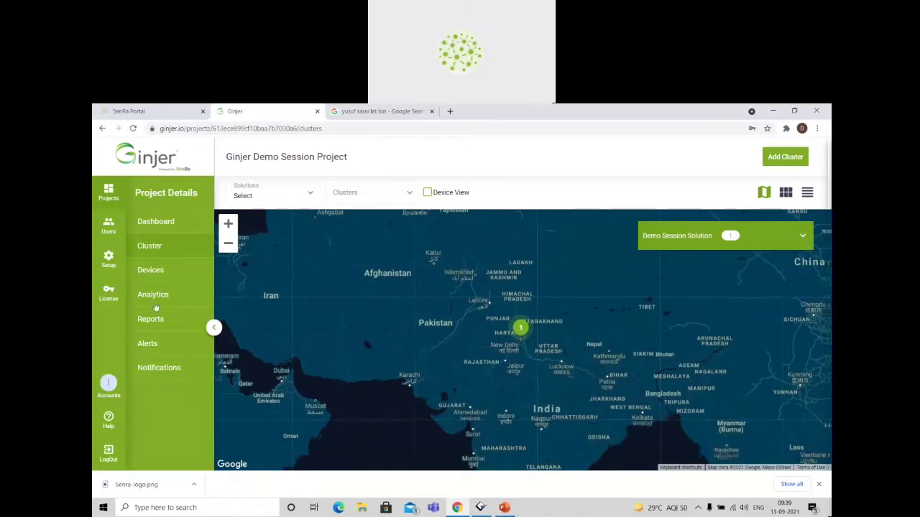
Start adding a new device to the Ginjer Demo Session Project and assign it to Demo Cluster.
click(158, 271)
click(532, 403)
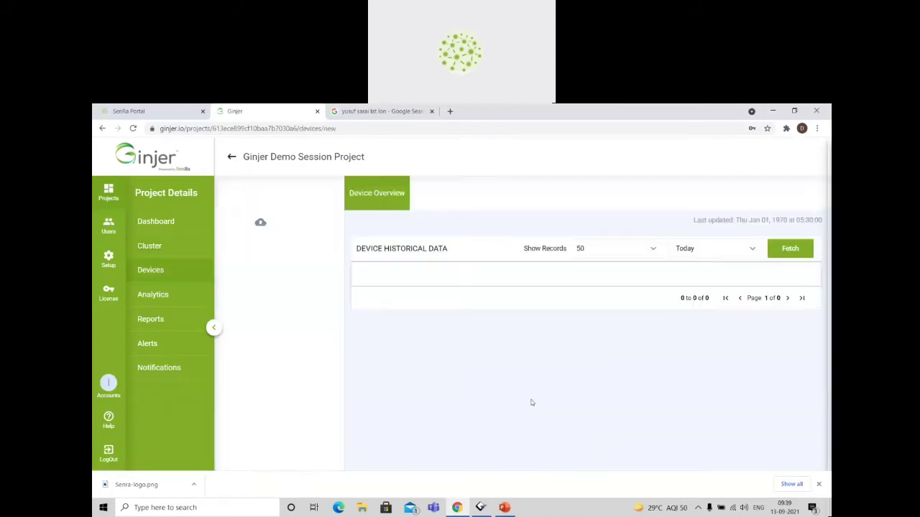
click(158, 277)
click(785, 156)
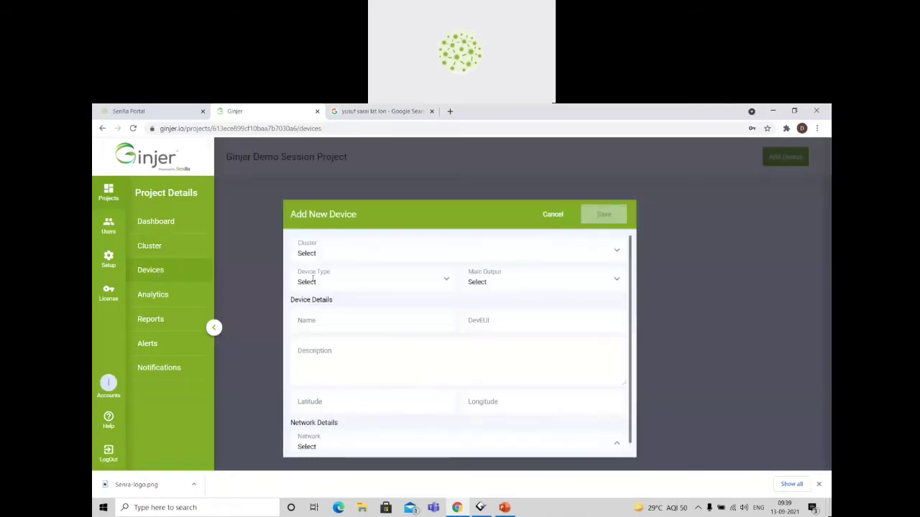
click(321, 253)
click(333, 328)
Set the new device's type to Cold Chain Module and its main output to Temperature.
click(362, 281)
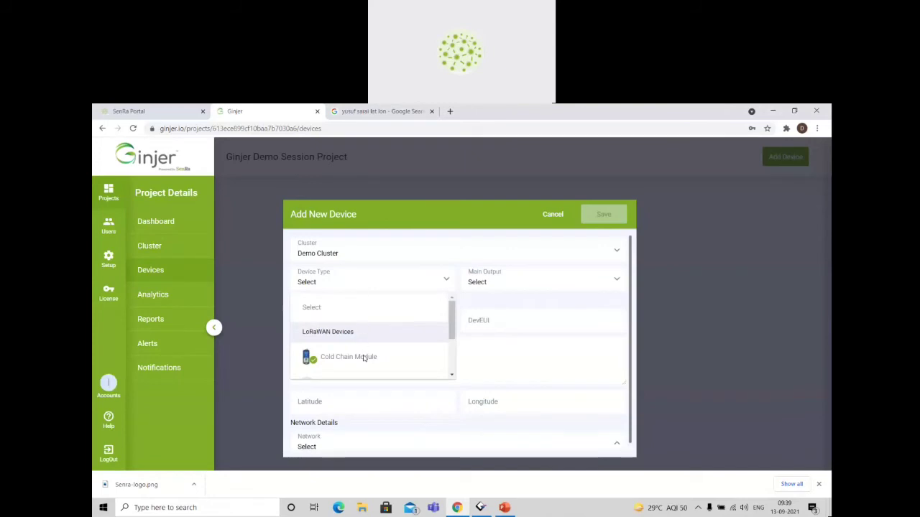
scroll(388, 318, down, 1)
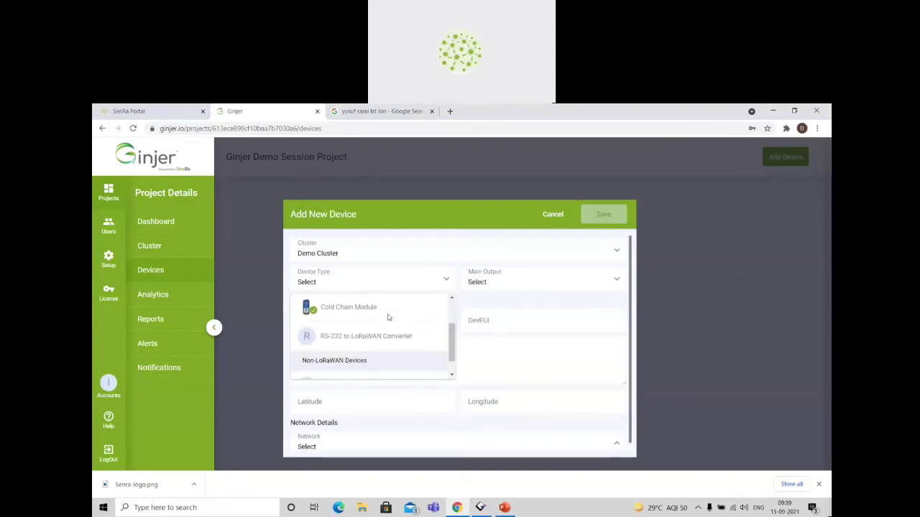
scroll(388, 317, up, 1)
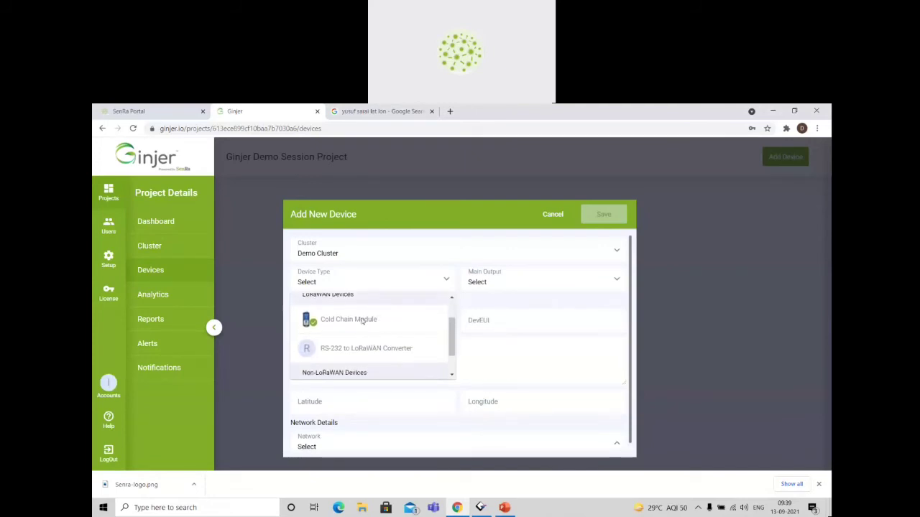
click(362, 320)
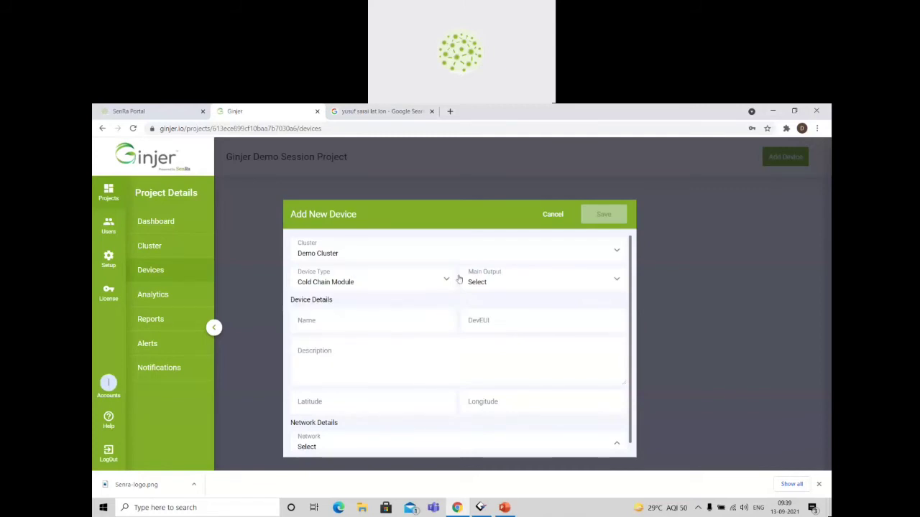
click(517, 278)
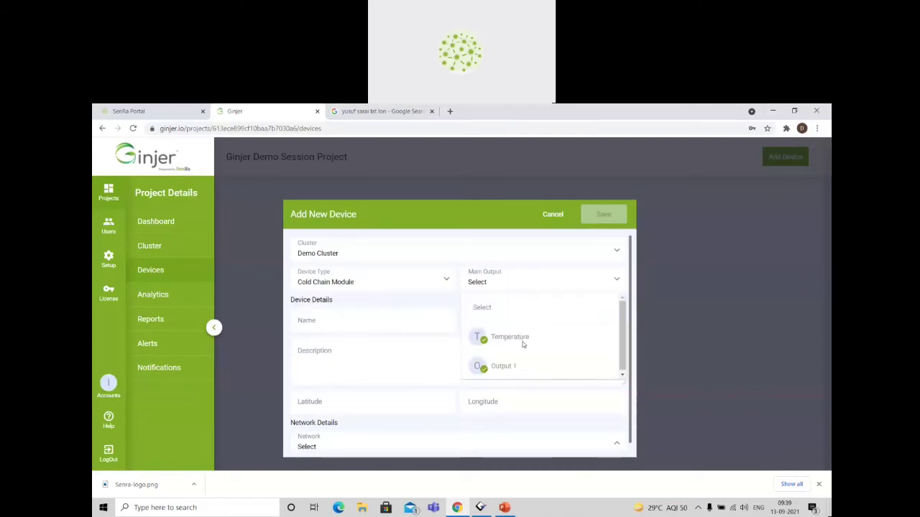
click(521, 344)
Name the new device Cold Chain Module.
click(381, 324)
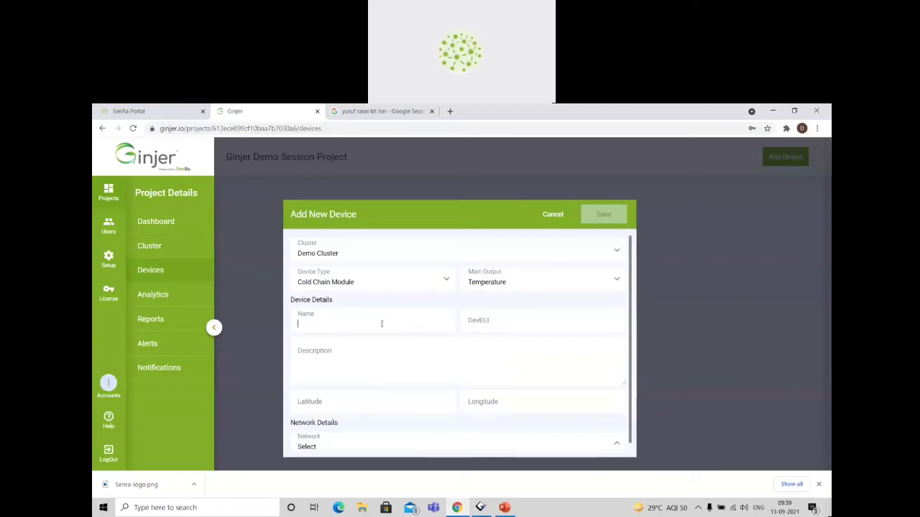
text(Cold Chain Module)
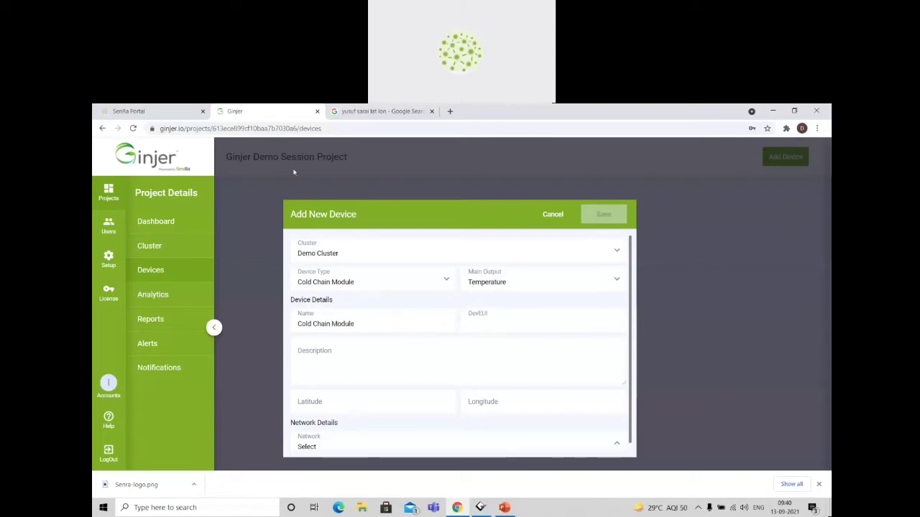
click(165, 114)
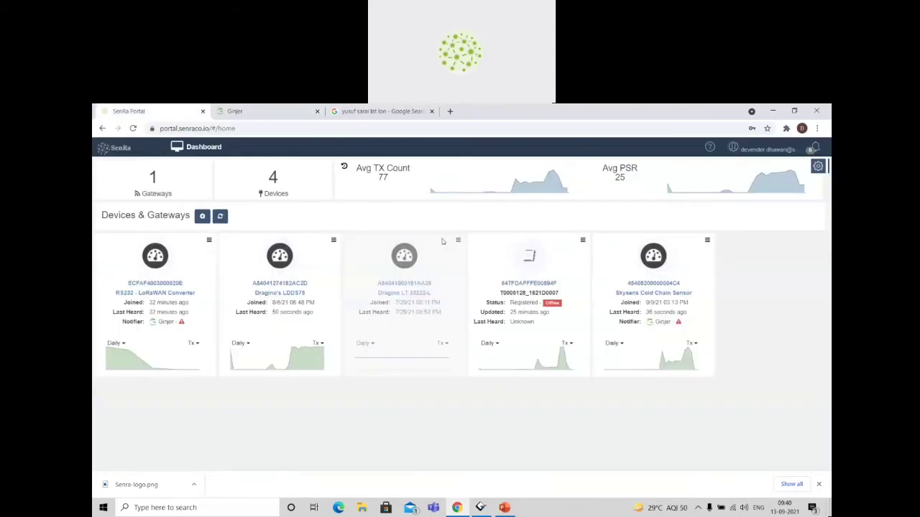
drag(693, 285, 626, 286)
key(ctrl+c)
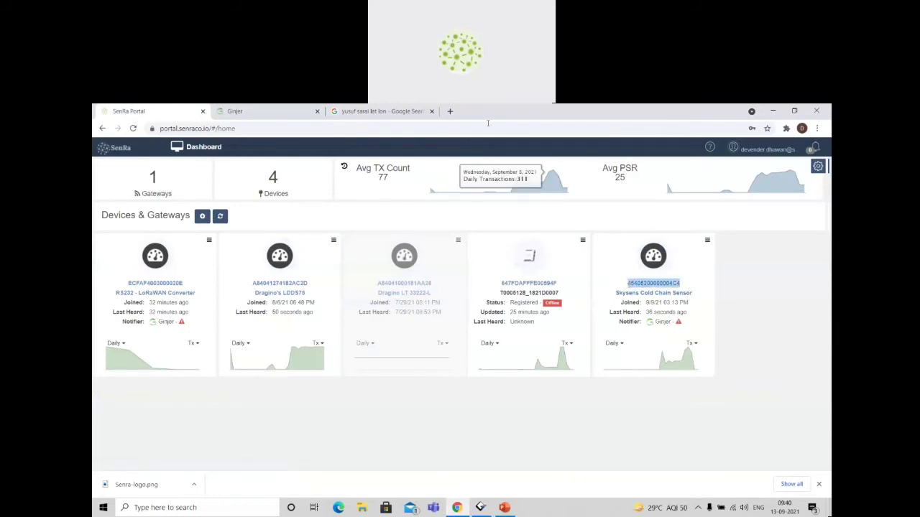
click(218, 118)
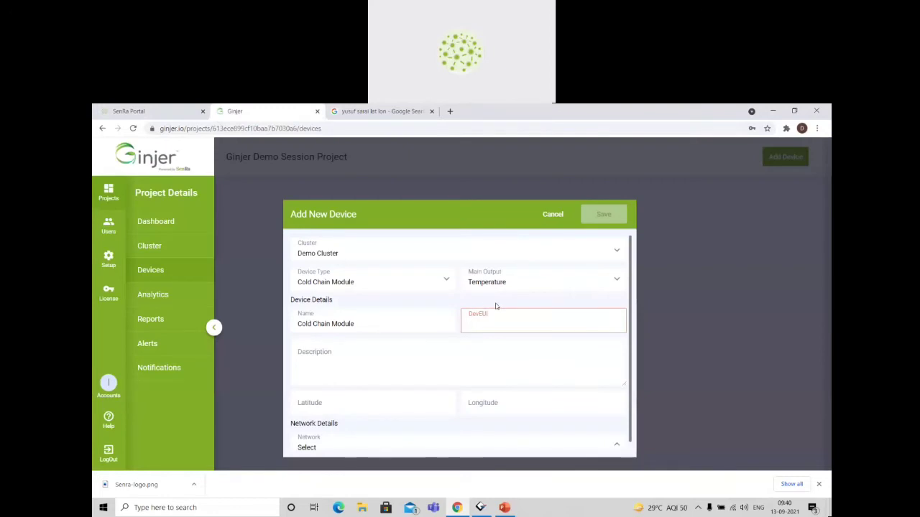
key(ctrl+v)
Copy the device name Cold Chain Module into the new device's description.
click(359, 368)
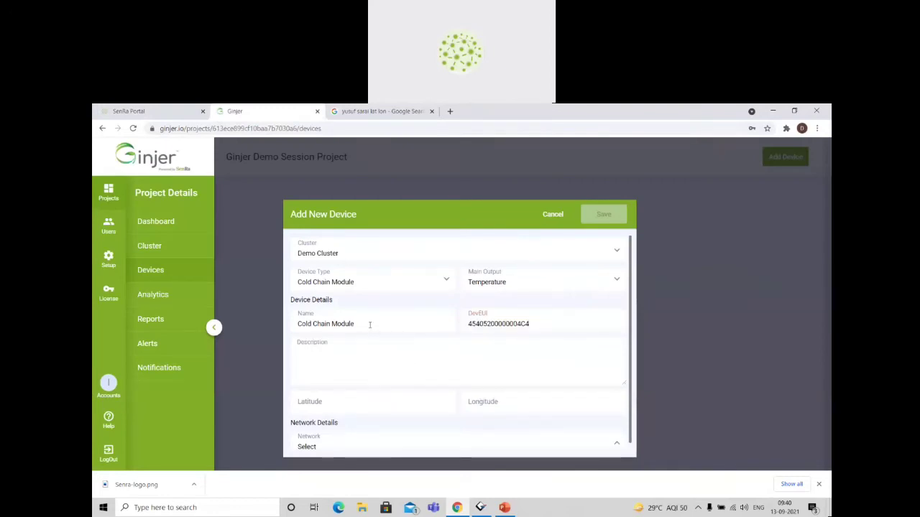
drag(371, 323, 278, 319)
key(ctrl+c)
click(350, 359)
key(ctrl+v)
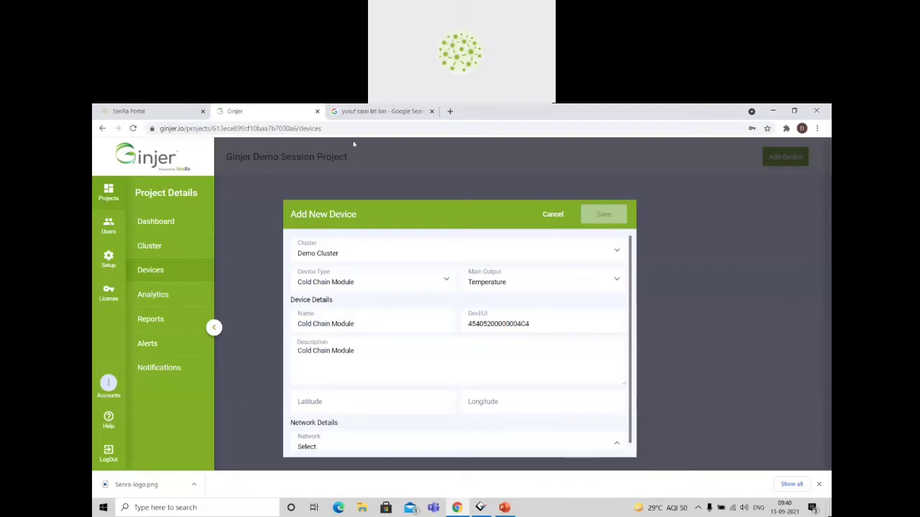
Set the Cold Chain Module's longitude to 77.2082, the value copied from the Google result.
click(357, 115)
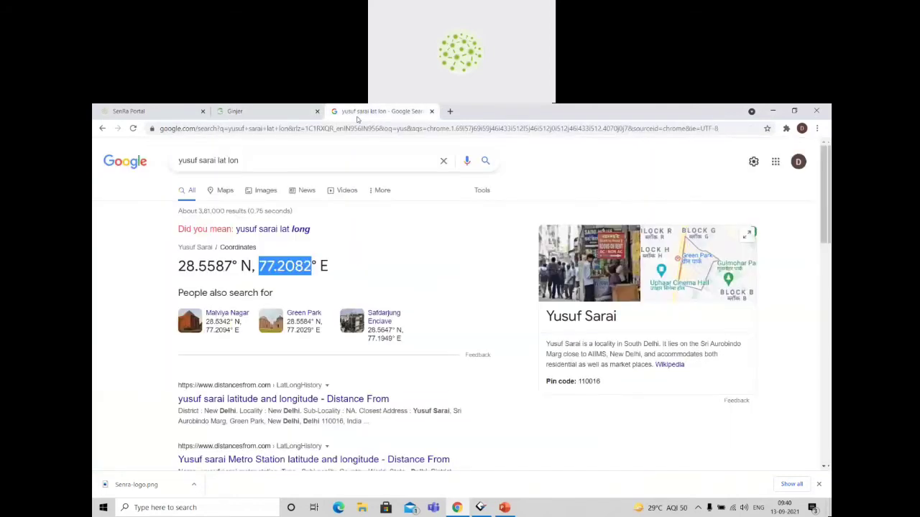
click(291, 115)
click(499, 398)
key(ctrl+v)
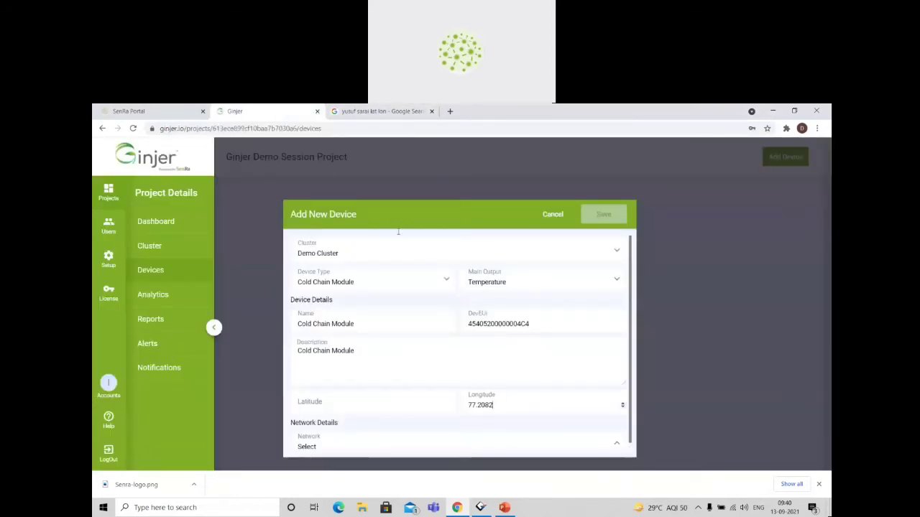
Copy 28.5587 from the Google result into the Cold Chain Module's latitude in Ginjer.
click(380, 111)
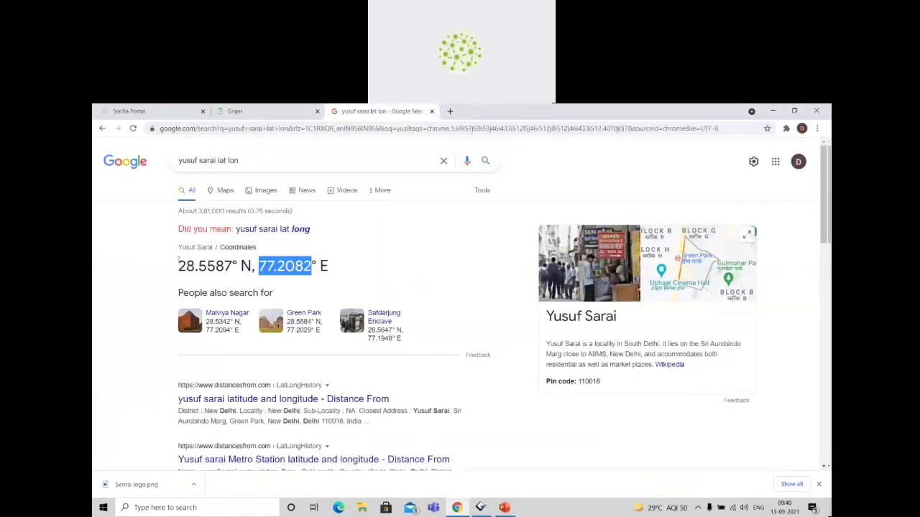
drag(178, 260, 232, 267)
key(ctrl+c)
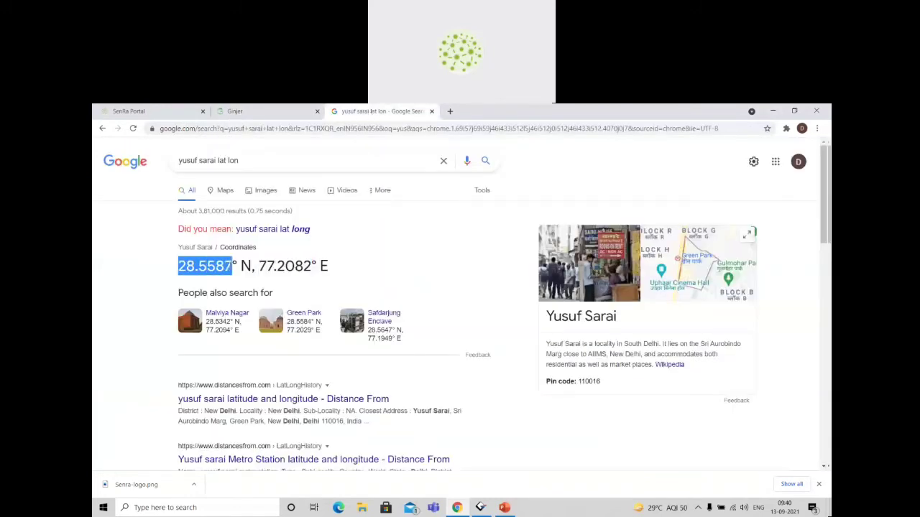
click(227, 113)
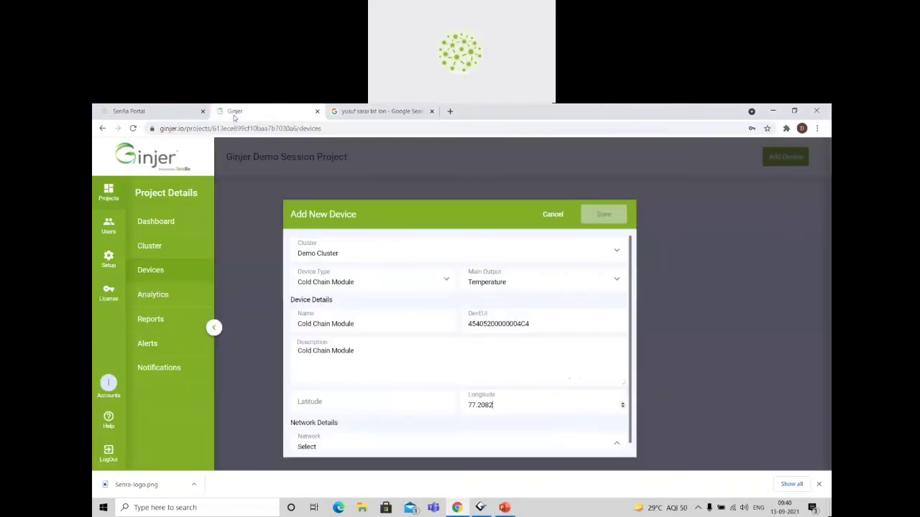
click(381, 400)
key(ctrl+v)
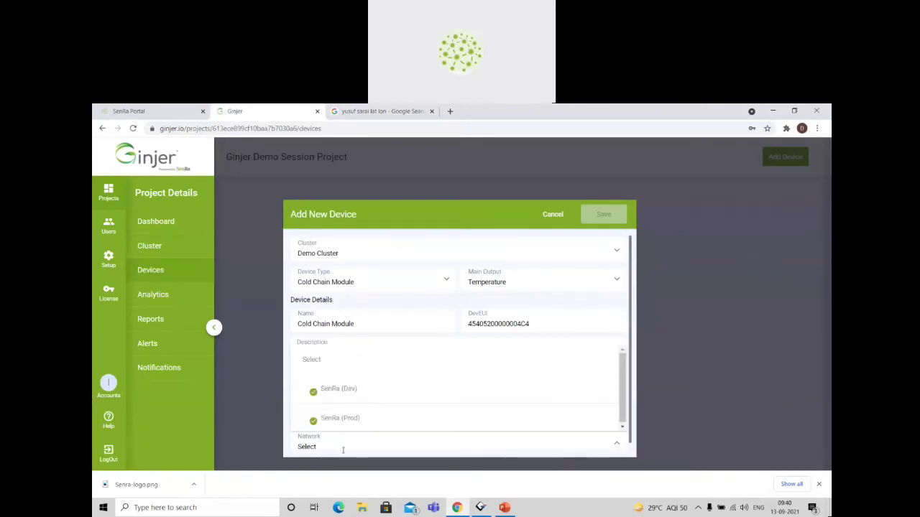
Set the device's network to SenRa (Dev) with the SenRa Development Network key, and save the device.
click(341, 389)
scroll(436, 430, down, 1)
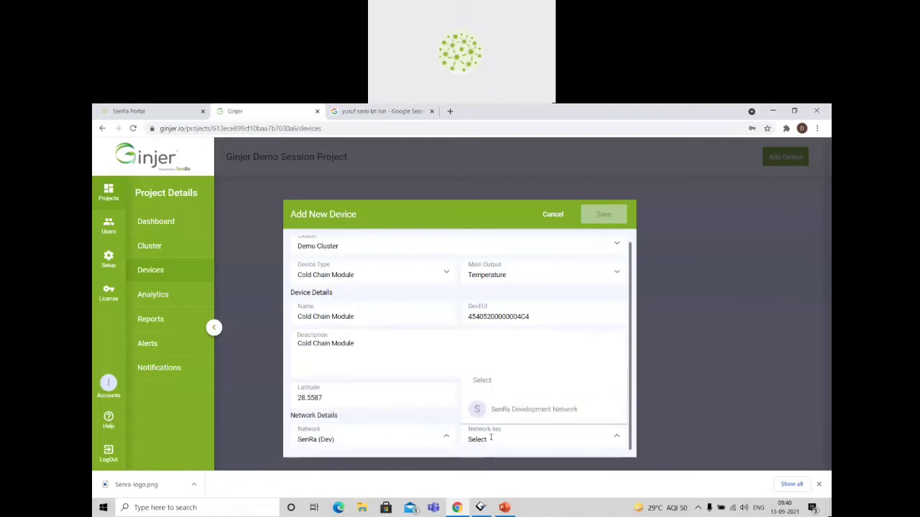
click(542, 410)
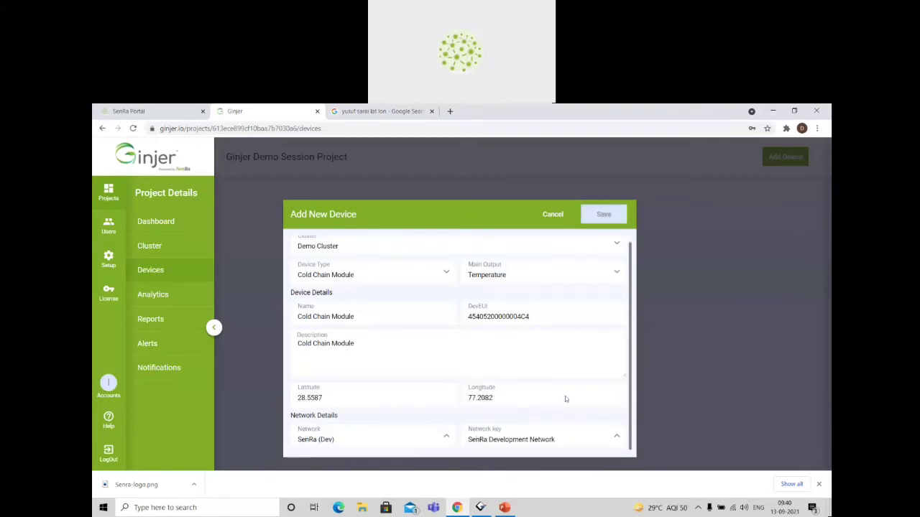
click(604, 215)
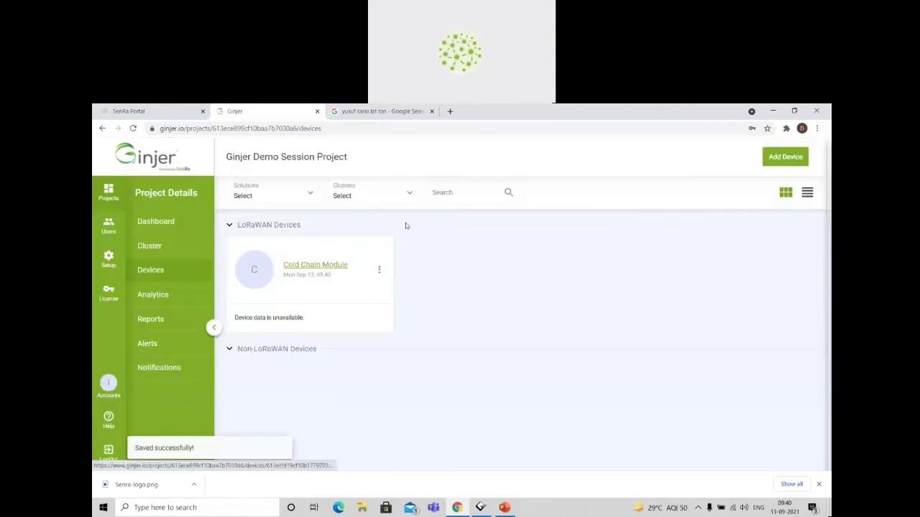
Start another new device in Demo Cluster with type RS-232 to LoRaWAN Converter and main output Output 1.
click(789, 158)
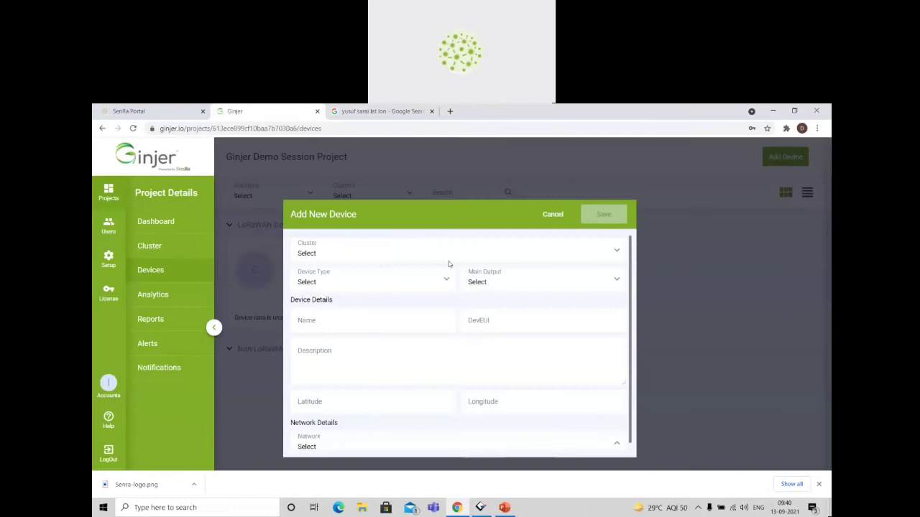
click(396, 249)
click(363, 315)
click(347, 279)
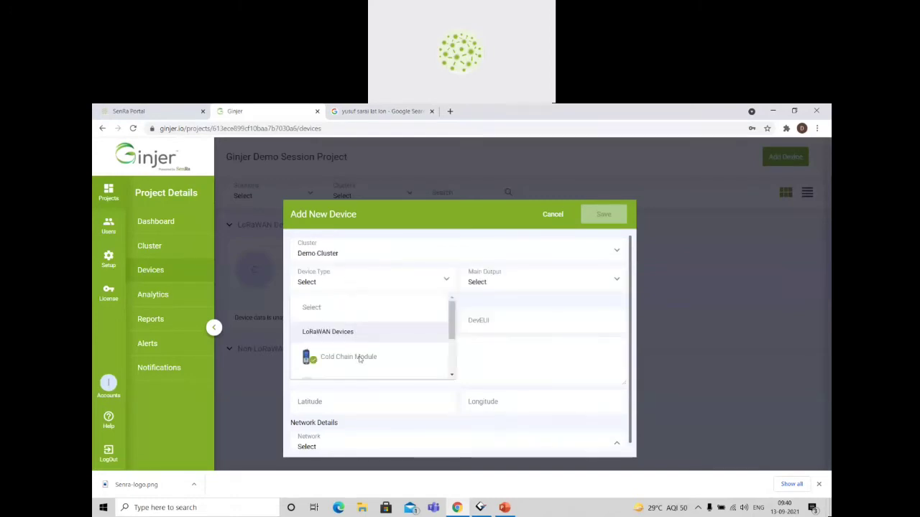
scroll(361, 365, down, 2)
click(375, 350)
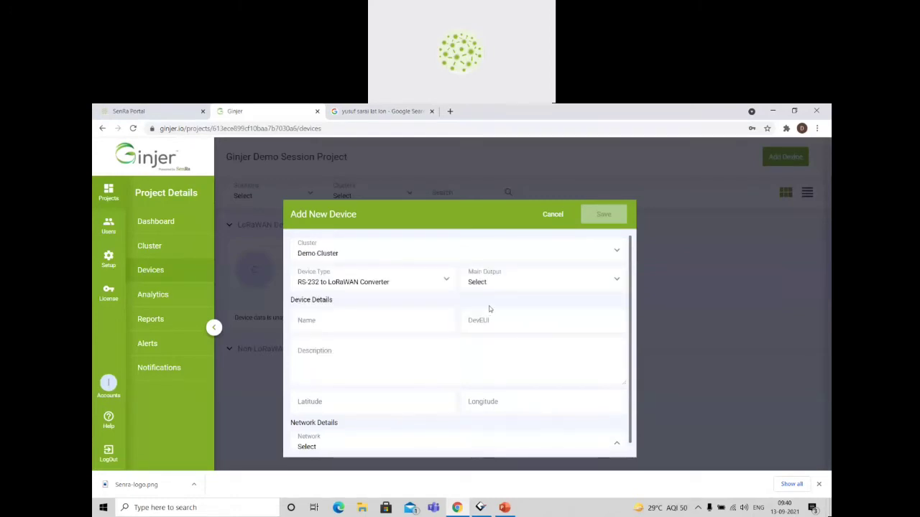
click(513, 282)
click(533, 373)
Name the second device RS232 to LoRaWAN Converter.
click(360, 322)
text(RS232 to LoRa)
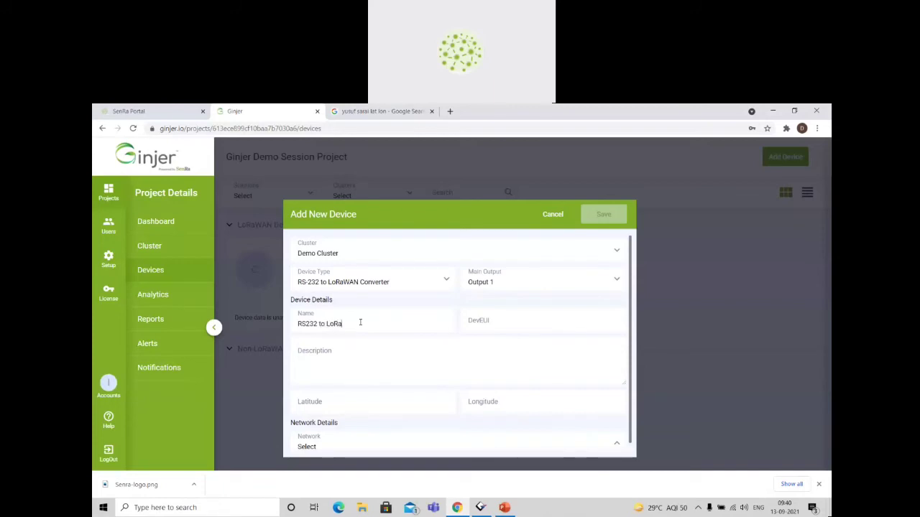
text(WAN Converter)
click(505, 325)
click(161, 112)
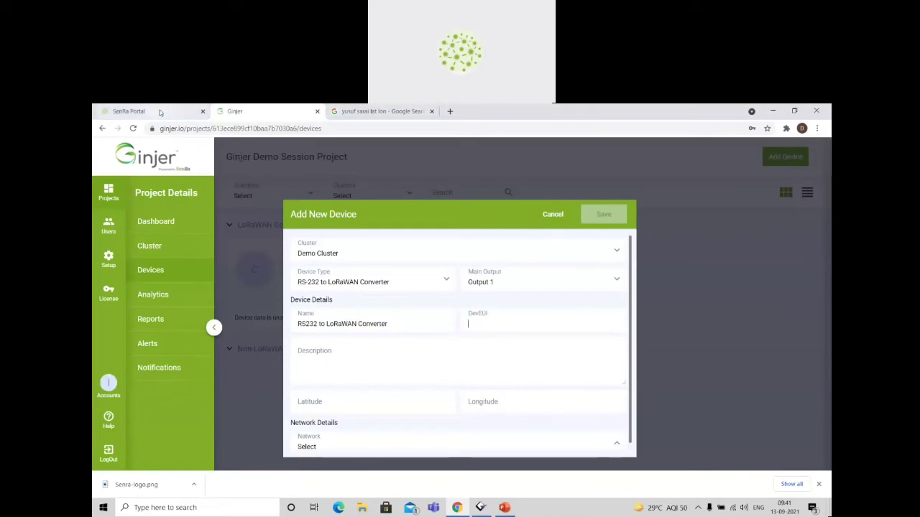
drag(189, 285, 130, 282)
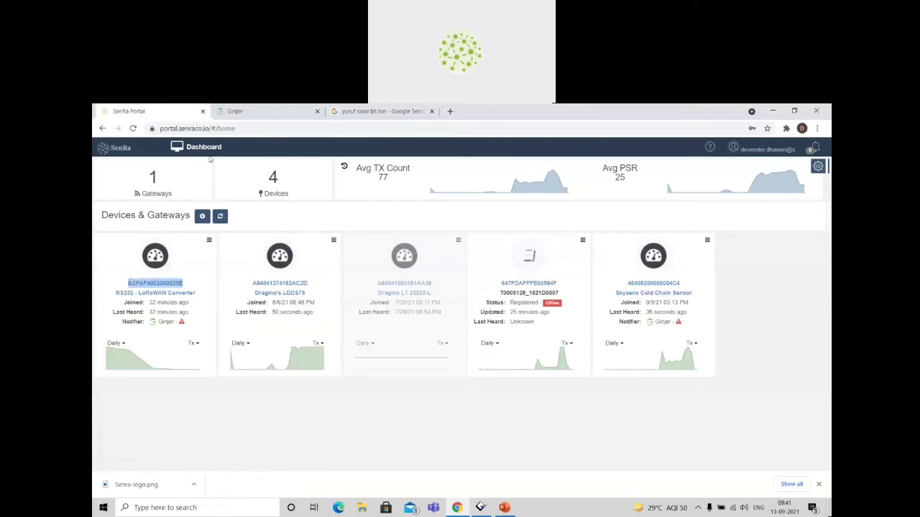
click(287, 111)
key(ctrl+v)
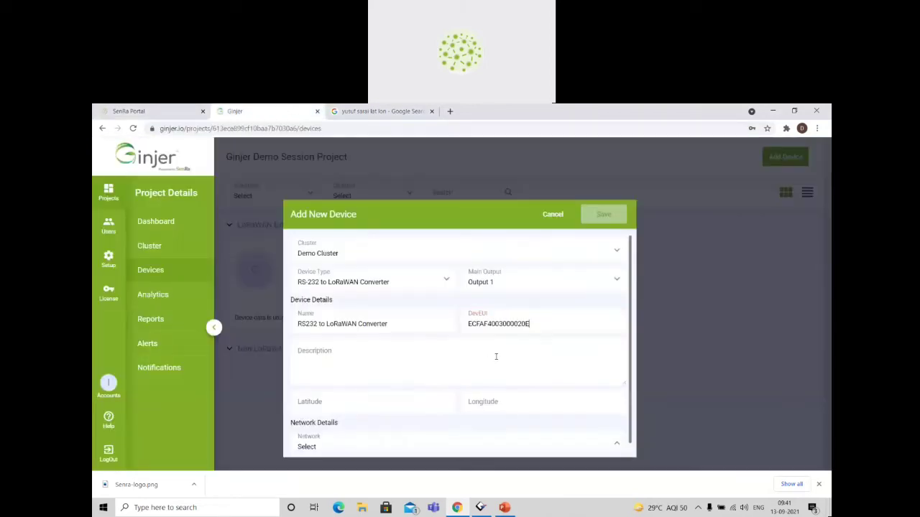
Copy the device name RS232 to LoRaWAN Converter into the second device's description.
click(362, 355)
drag(388, 324, 298, 324)
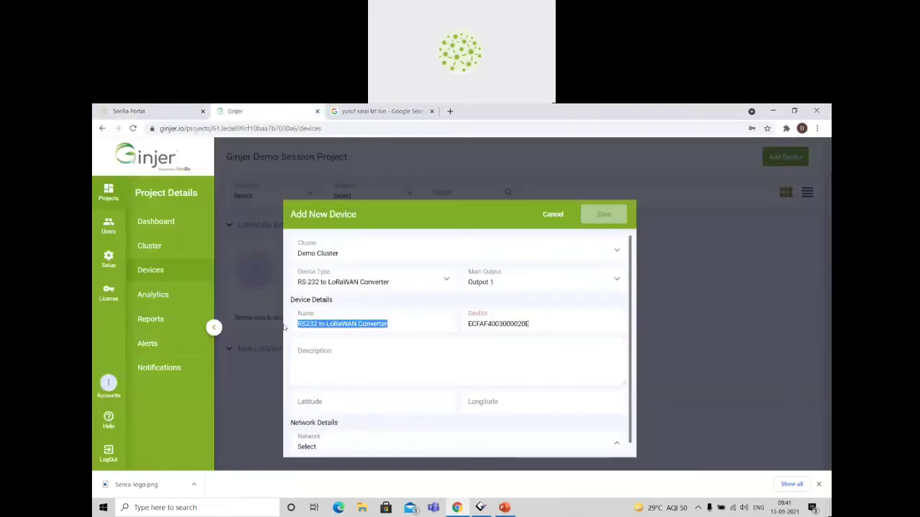
click(367, 362)
key(ctrl+v)
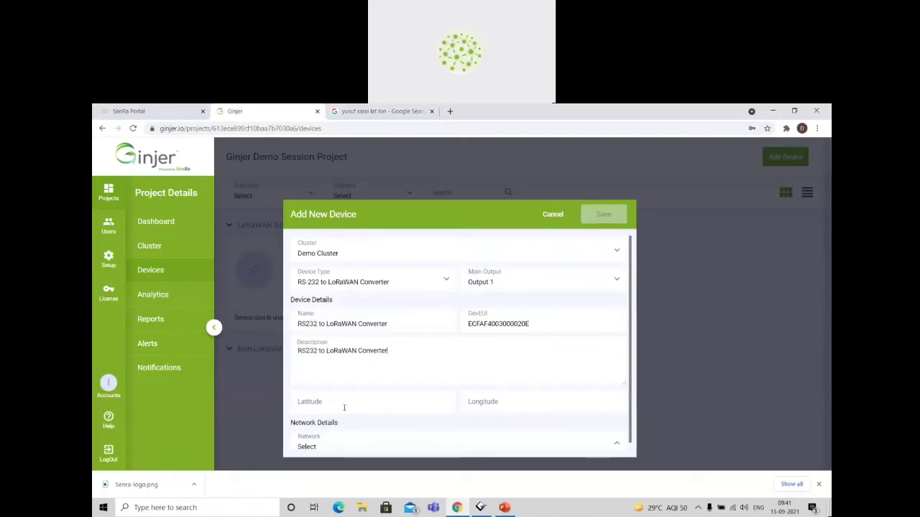
Enter 28.5588 as the second device's latitude, based on the Yusuf Sarai coordinates in the Google results tab.
click(369, 112)
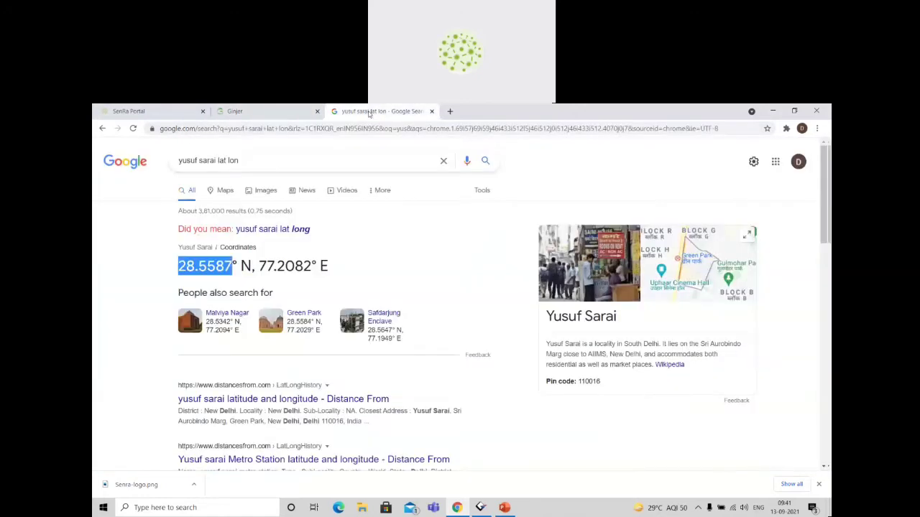
click(287, 112)
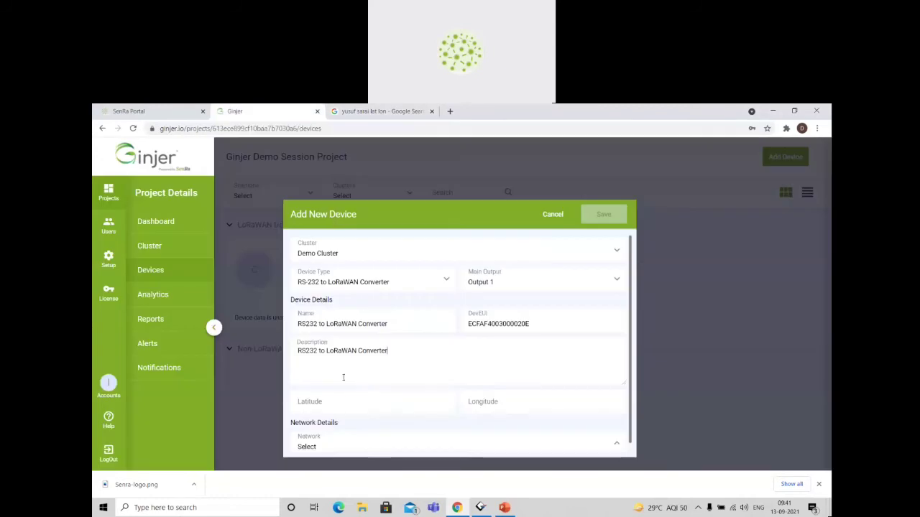
click(337, 400)
key(ctrl+v)
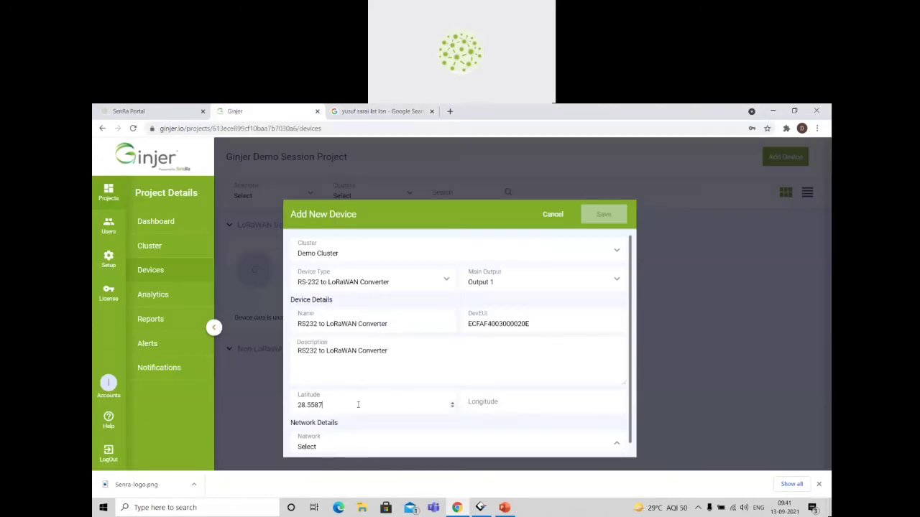
key(BackSpace)
text(8)
Copy the Yusuf Sarai longitude from the Google results tab into the second device and set it to 77.2083.
click(370, 114)
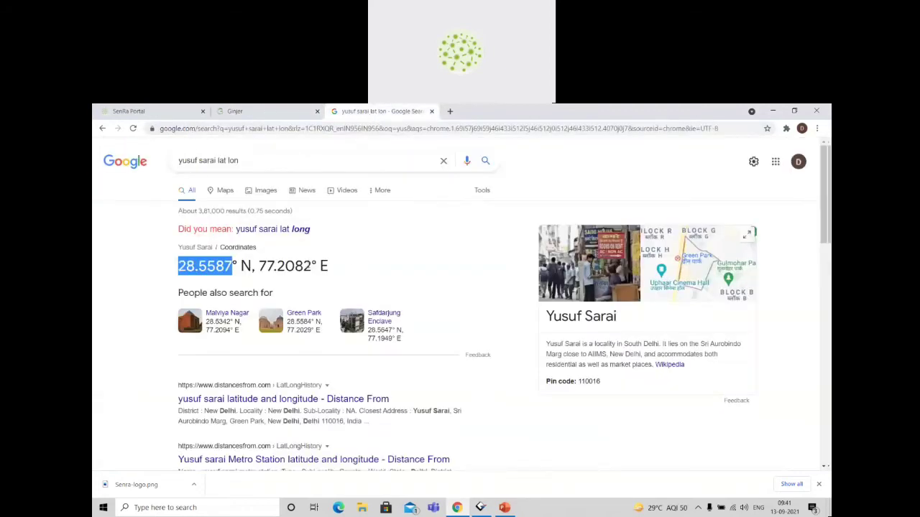
drag(311, 266, 258, 266)
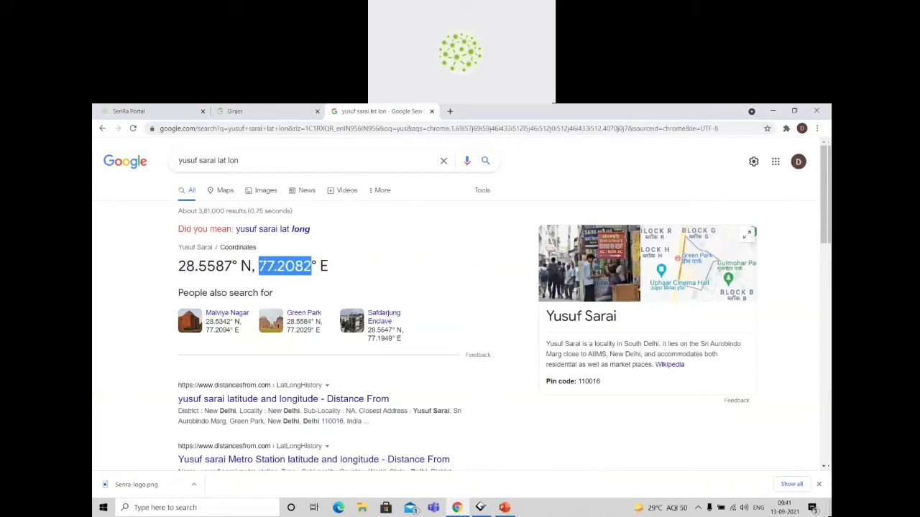
key(ctrl+c)
click(265, 112)
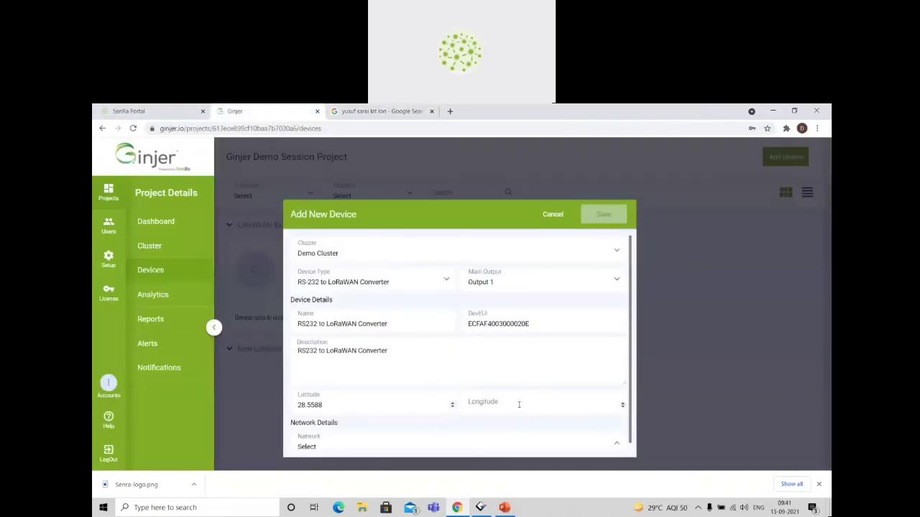
click(519, 405)
key(ctrl+v)
Assign network SenRa (Dev) with network key SenRa Development Network to the RS232 to LoRaWAN Converter and save the device.
click(399, 447)
click(376, 396)
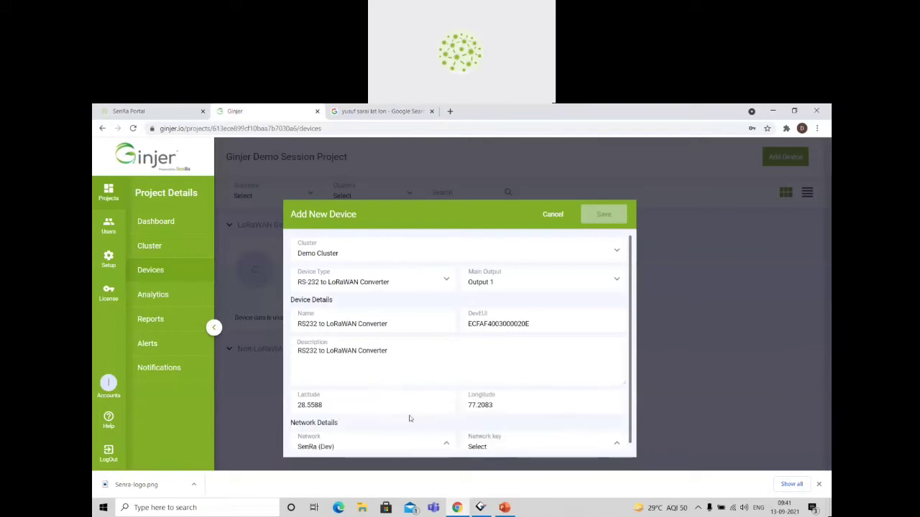
click(495, 445)
click(514, 420)
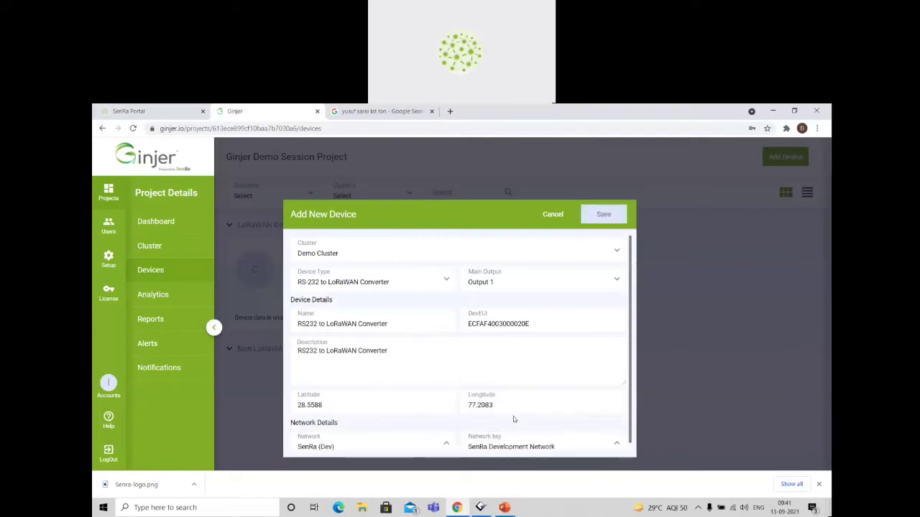
click(606, 213)
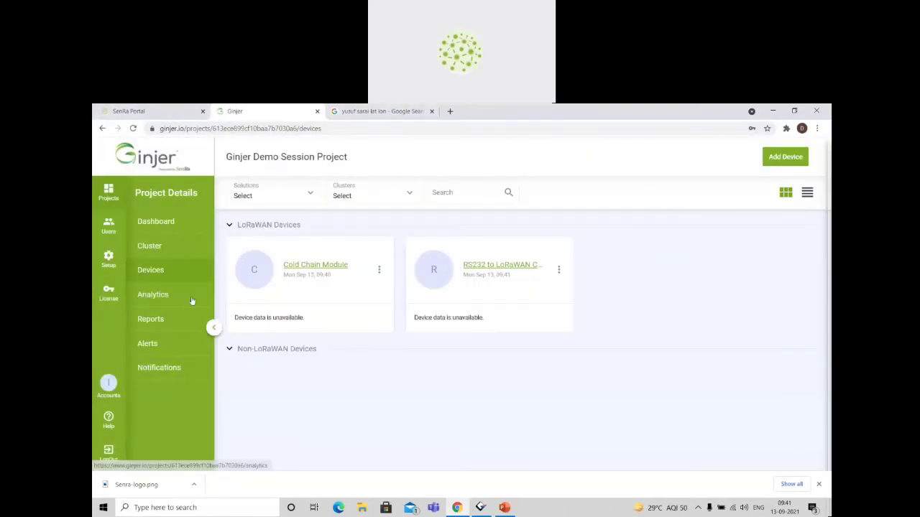
In the SenRa Portal tab, enable the Skysens Cold Chain Sensor's notification target forwarding to Ginjer and save it.
click(133, 113)
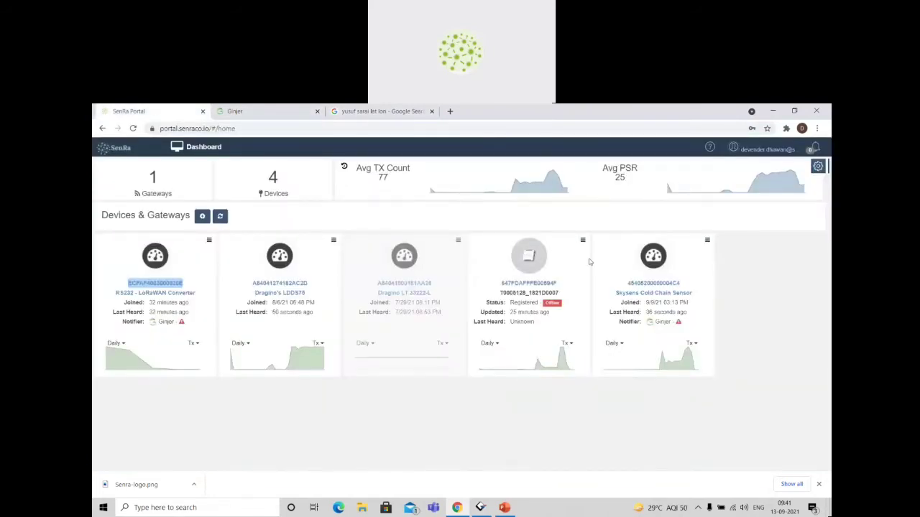
click(707, 242)
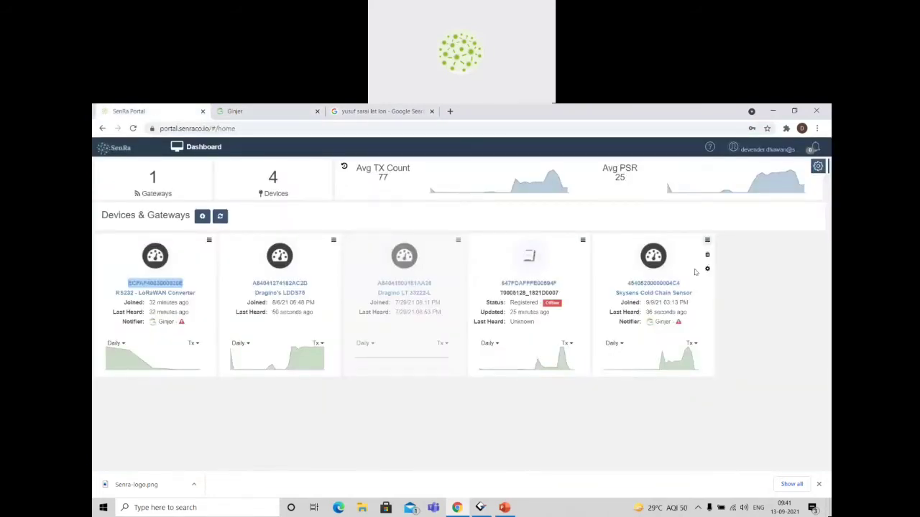
click(708, 267)
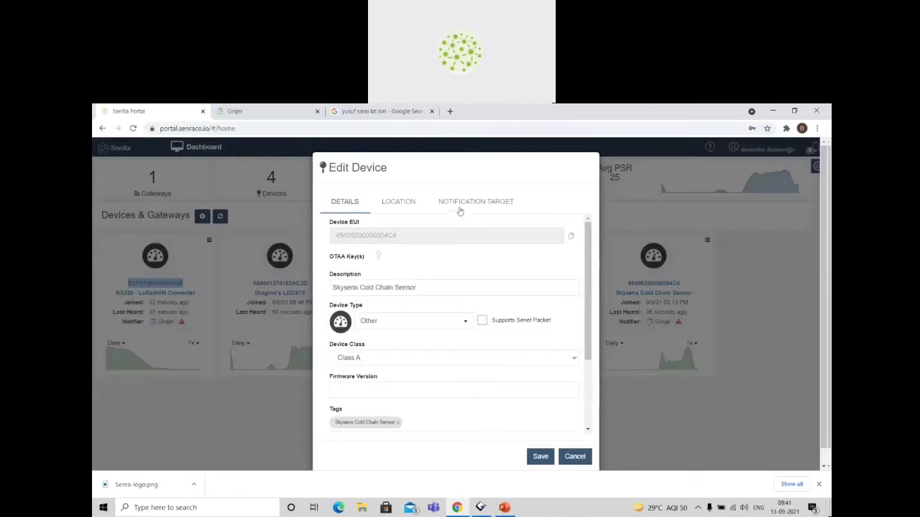
click(460, 206)
click(337, 234)
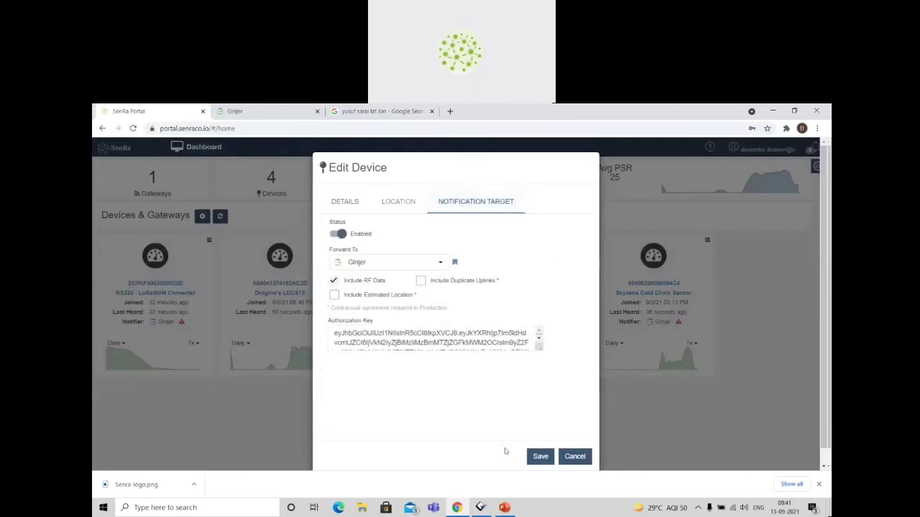
click(538, 462)
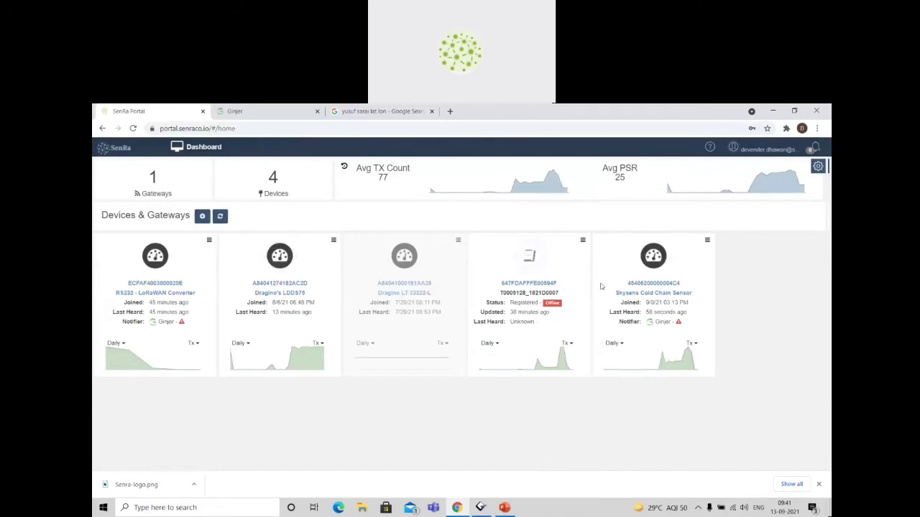
Refresh the portal dashboard and save the RS232 - LoRaWAN Converter with its notification target enabled and forwarding to Ginjer.
key(F5)
click(209, 241)
click(209, 268)
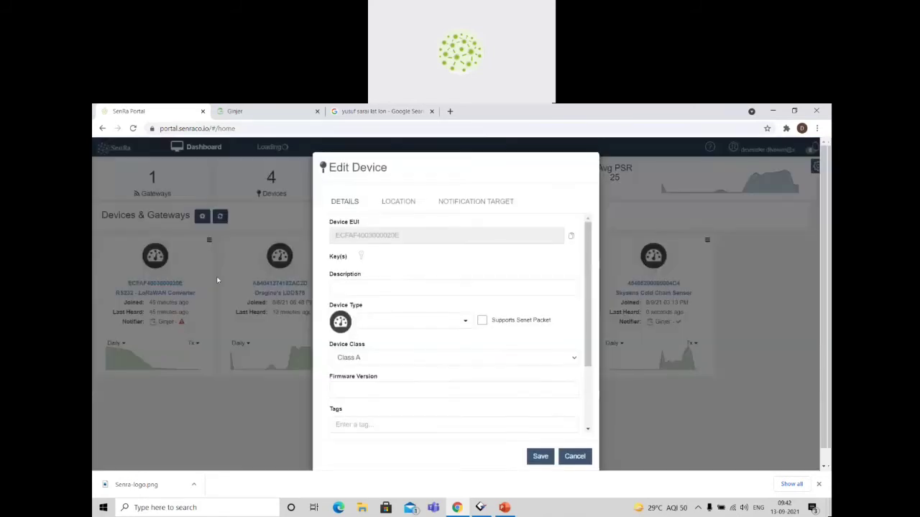
click(492, 203)
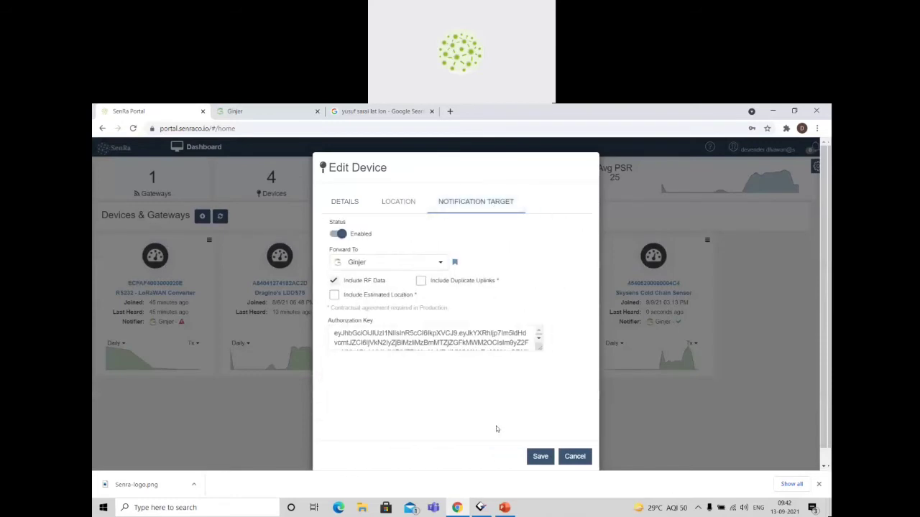
click(539, 456)
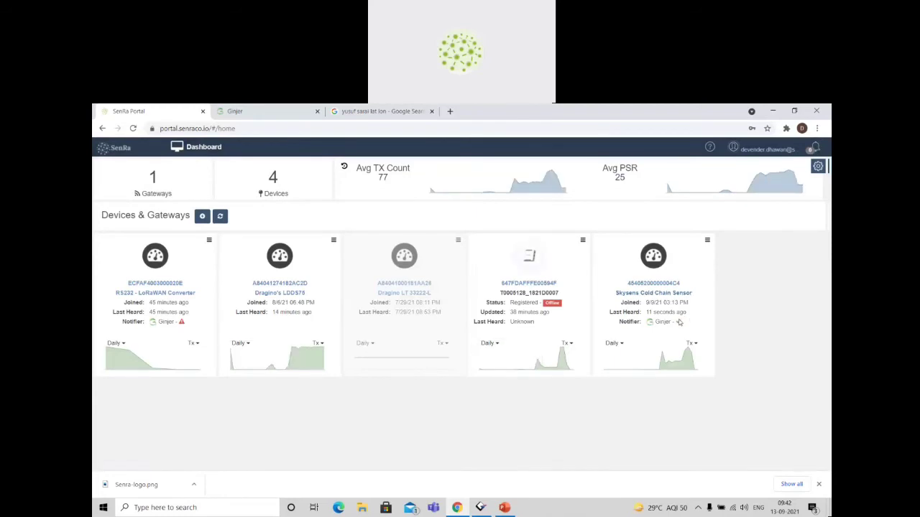
click(273, 119)
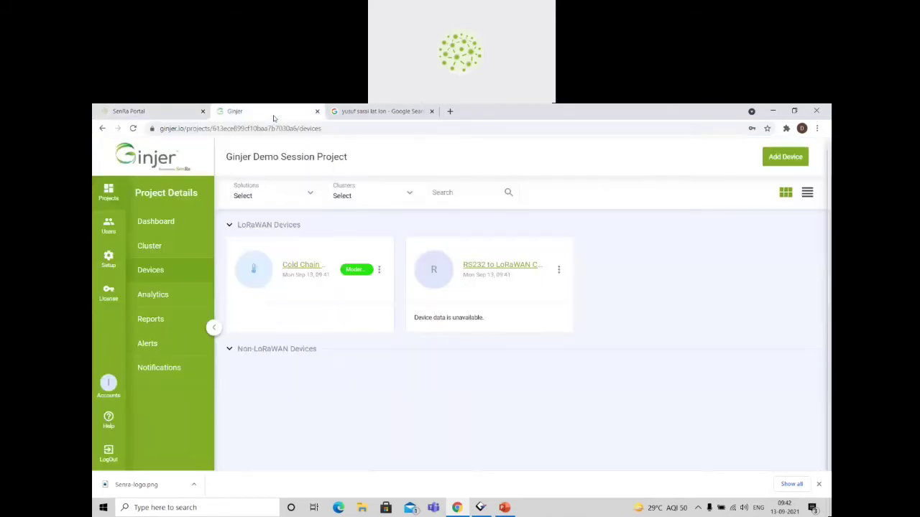
click(309, 266)
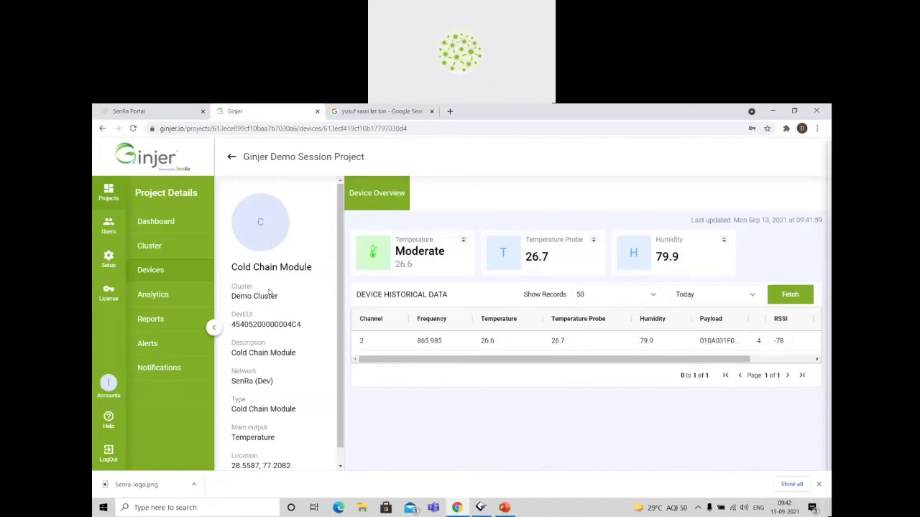
click(150, 246)
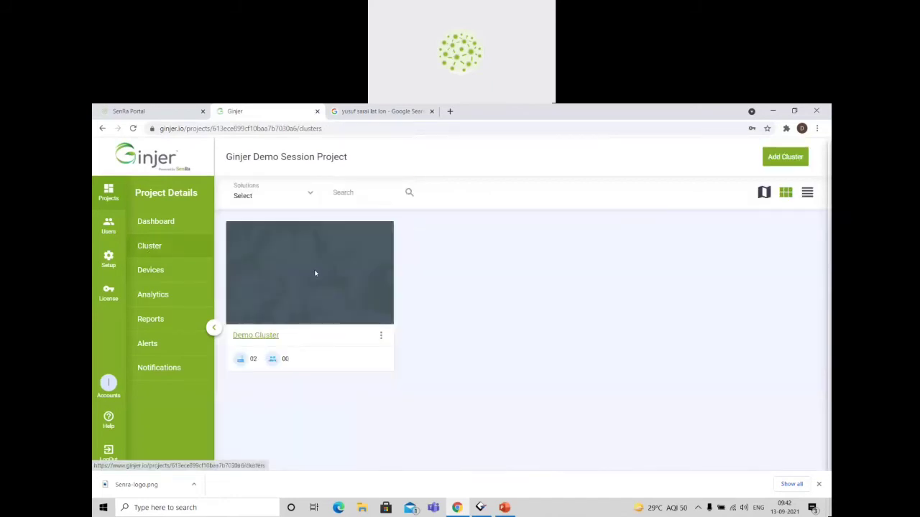
click(255, 333)
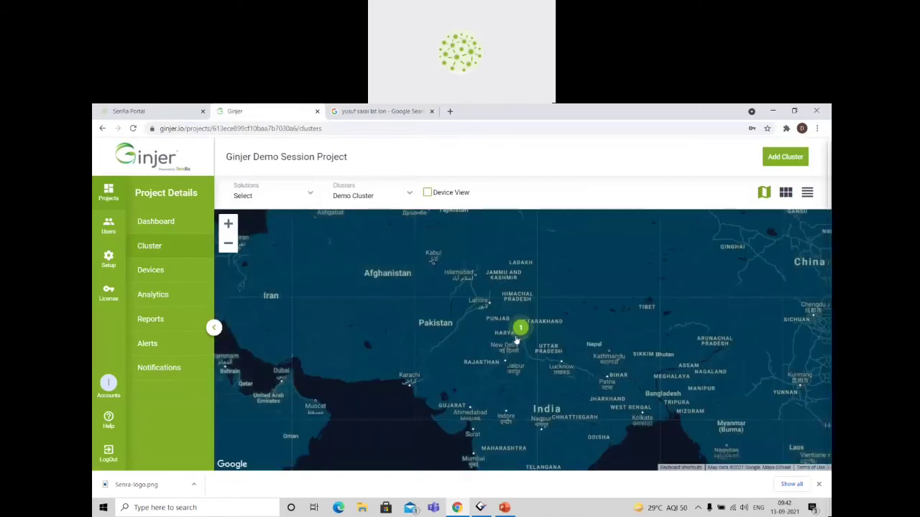
Examine Demo Cluster's location in New Delhi at street level with Device View turned on.
scroll(526, 336, up, 3)
scroll(518, 359, up, 4)
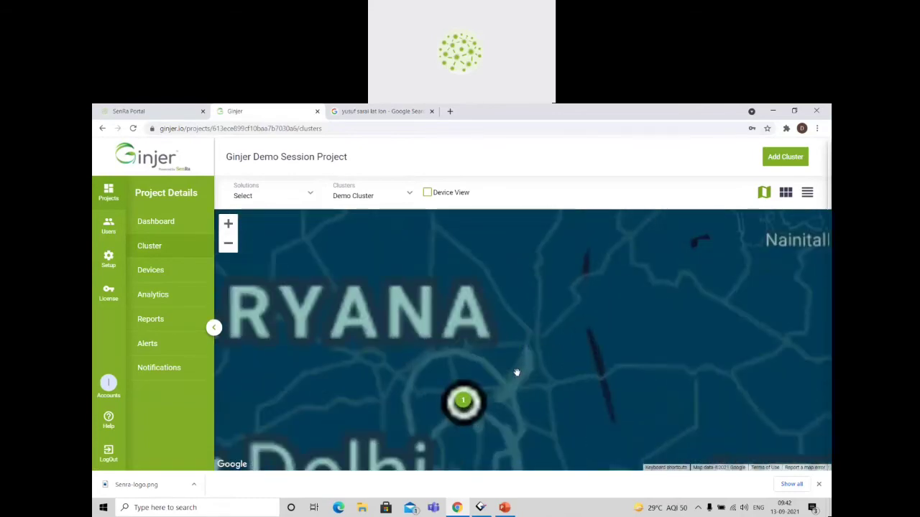
scroll(479, 301, up, 4)
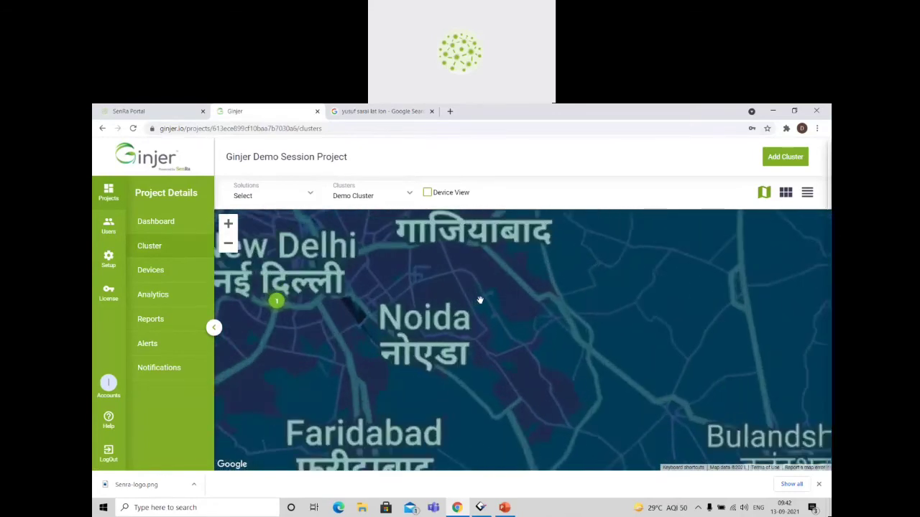
scroll(525, 329, up, 3)
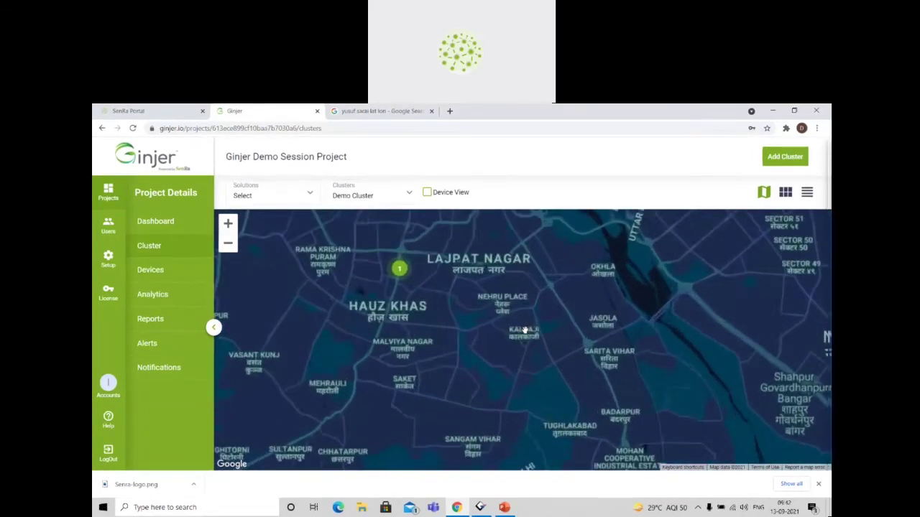
scroll(528, 320, down, 1)
scroll(522, 316, up, 3)
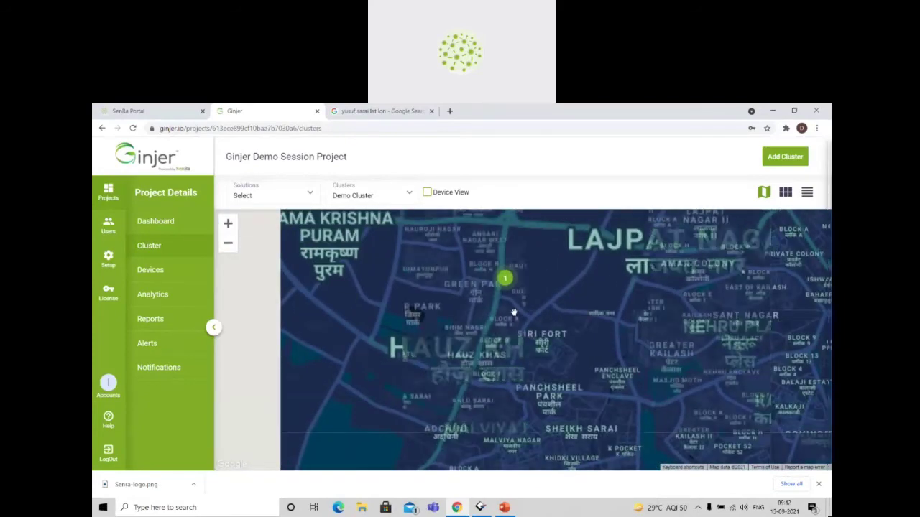
scroll(462, 371, up, 4)
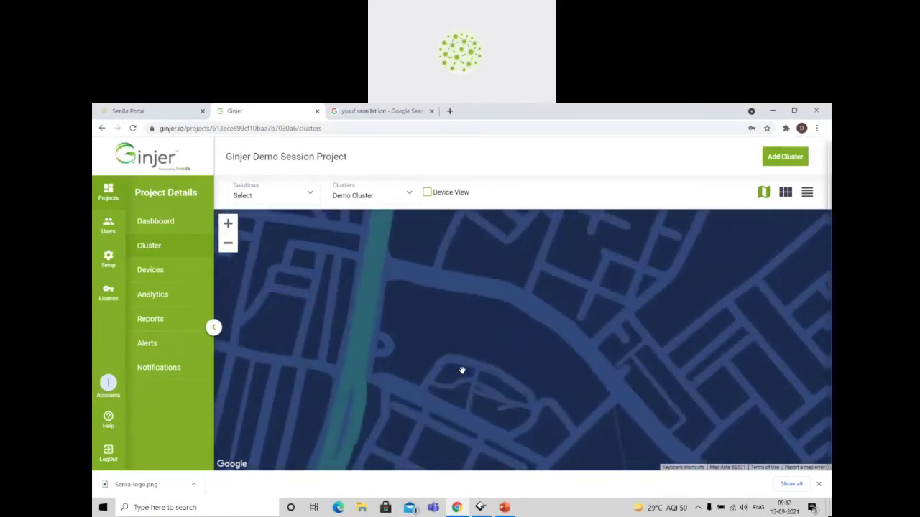
scroll(421, 416, down, 3)
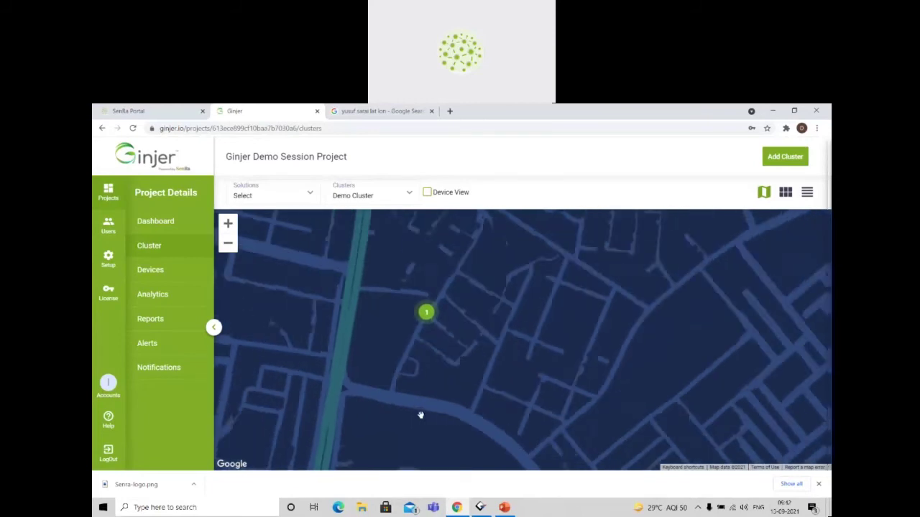
click(428, 193)
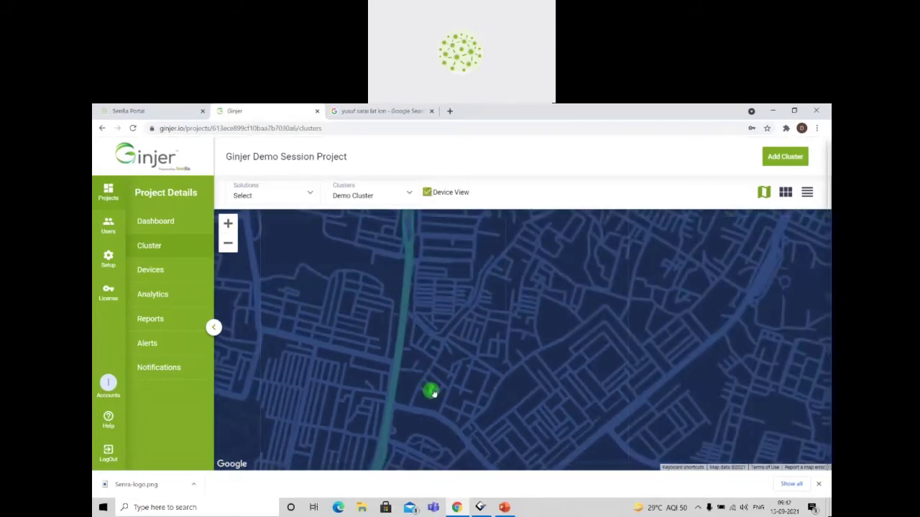
scroll(433, 388, up, 4)
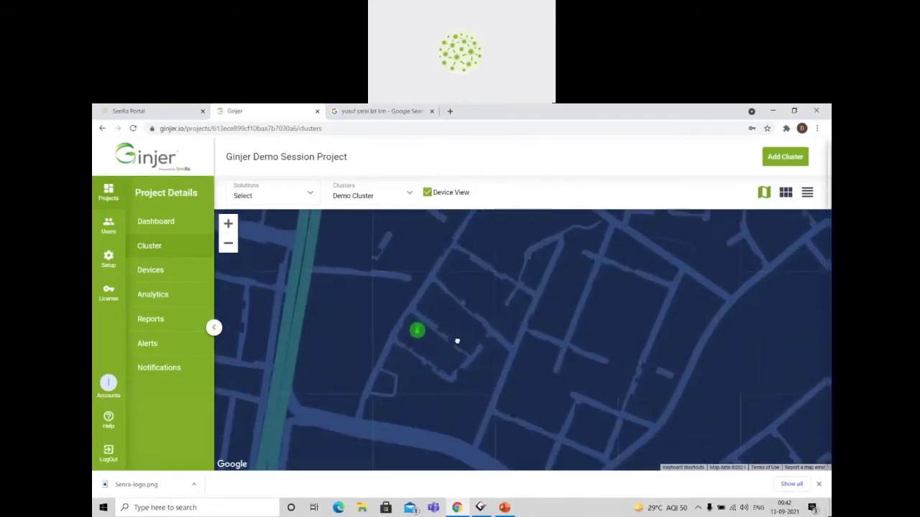
Open Setup in a new browser tab and bring up the configuration of the Demo Session Solution.
right_click(108, 256)
click(143, 261)
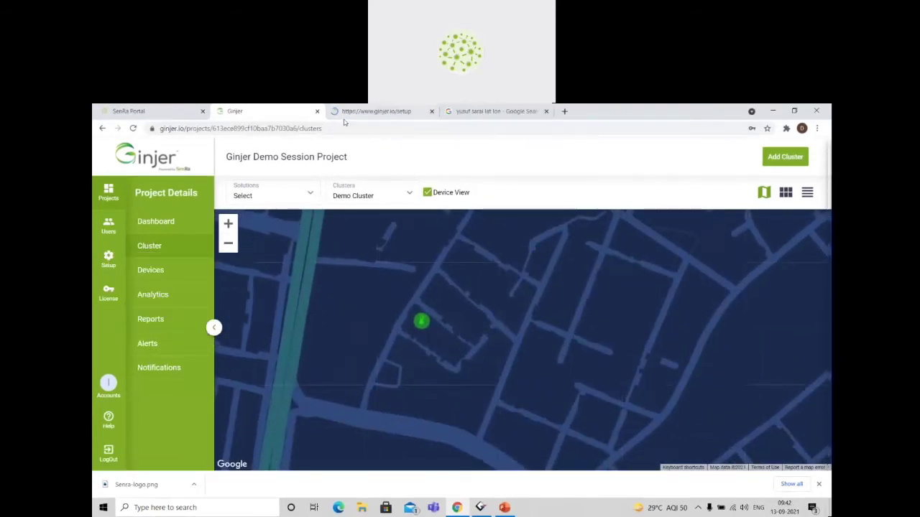
key(ctrl+Tab)
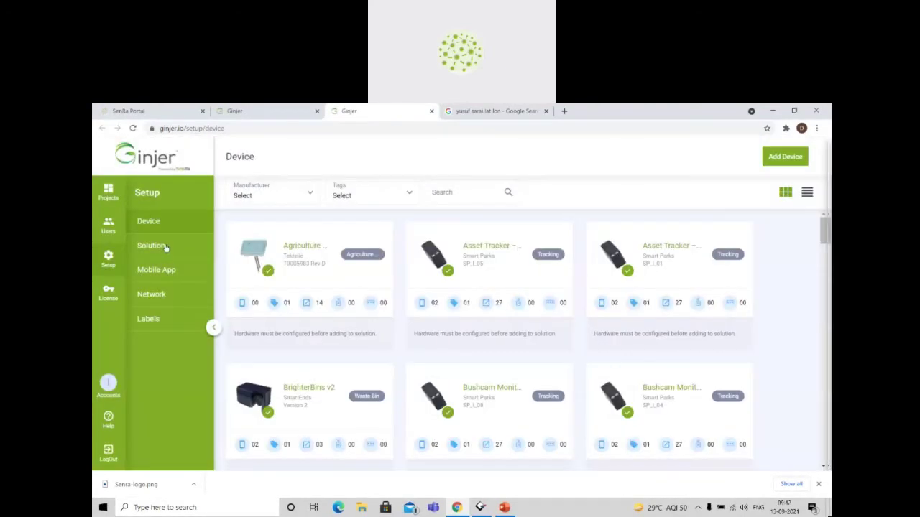
click(151, 245)
scroll(381, 353, down, 5)
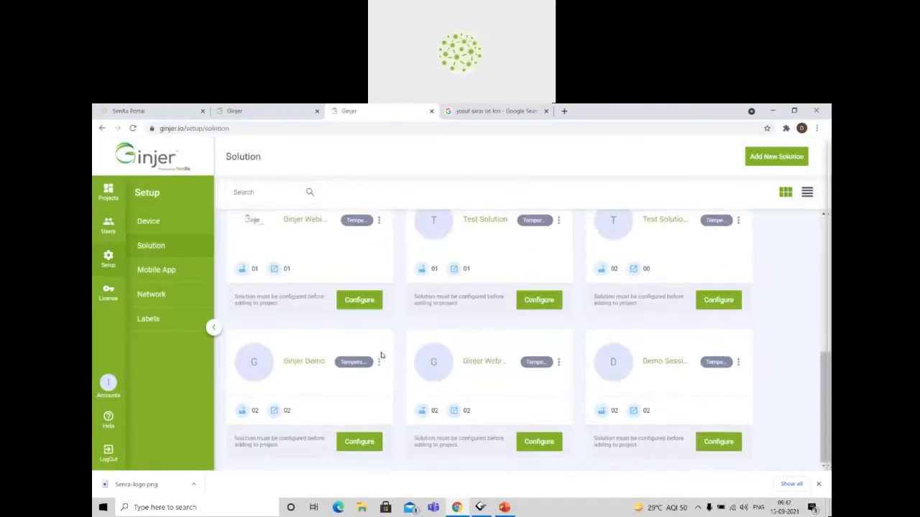
click(720, 441)
Compare the Cold Chain Module's temperature on the cluster map with the Temperature conditions in the Demo Session Solution configuration.
click(301, 113)
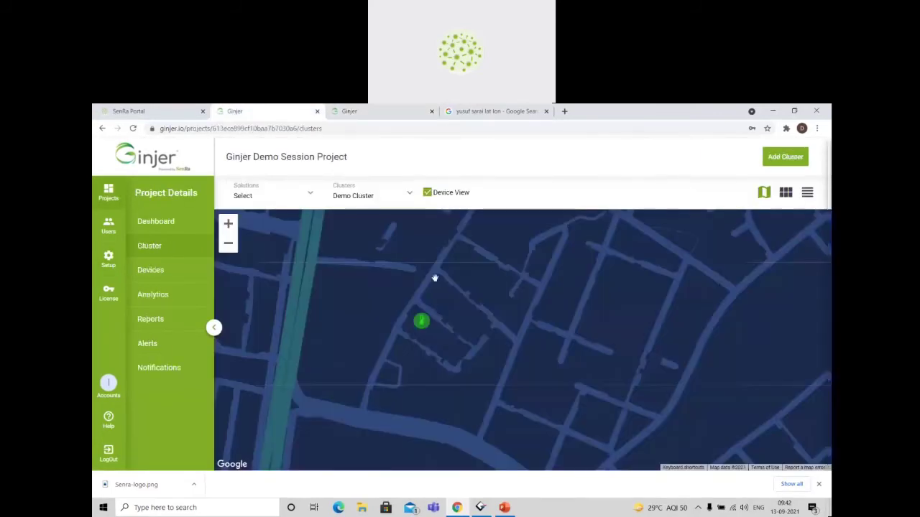
click(419, 321)
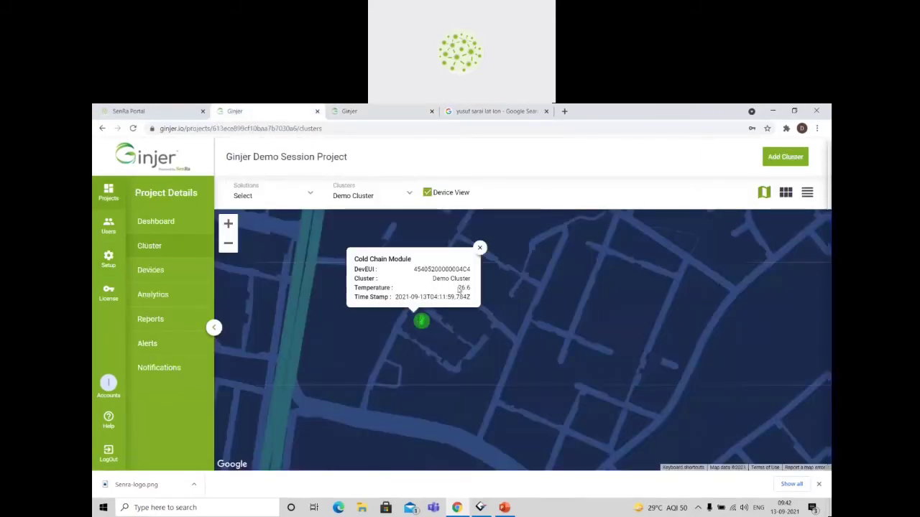
click(471, 288)
click(368, 112)
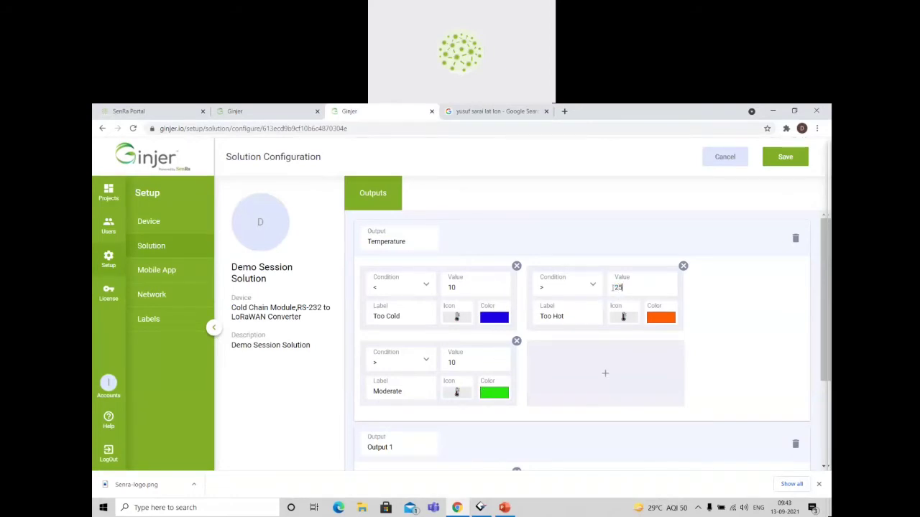
Save the Temperature output's Too Hot condition at 25, reload the project's clusters and reopen Demo Cluster on the map.
click(780, 165)
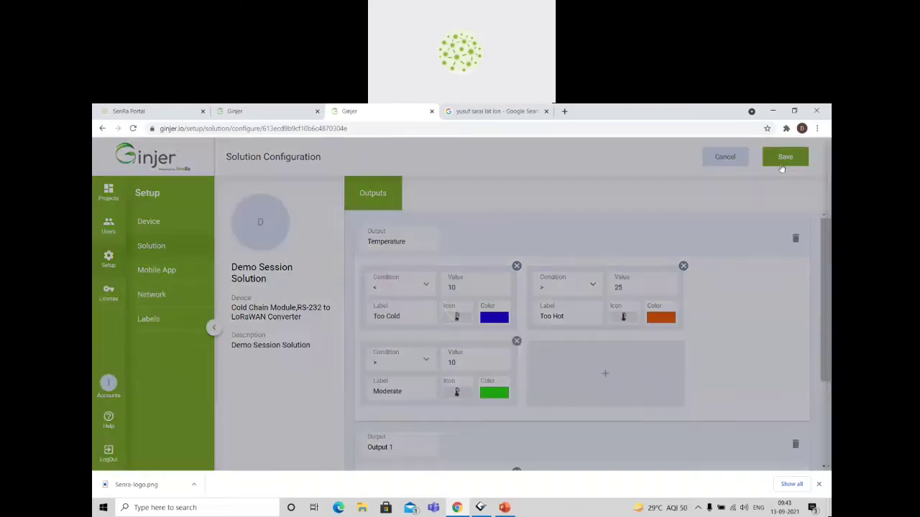
click(266, 111)
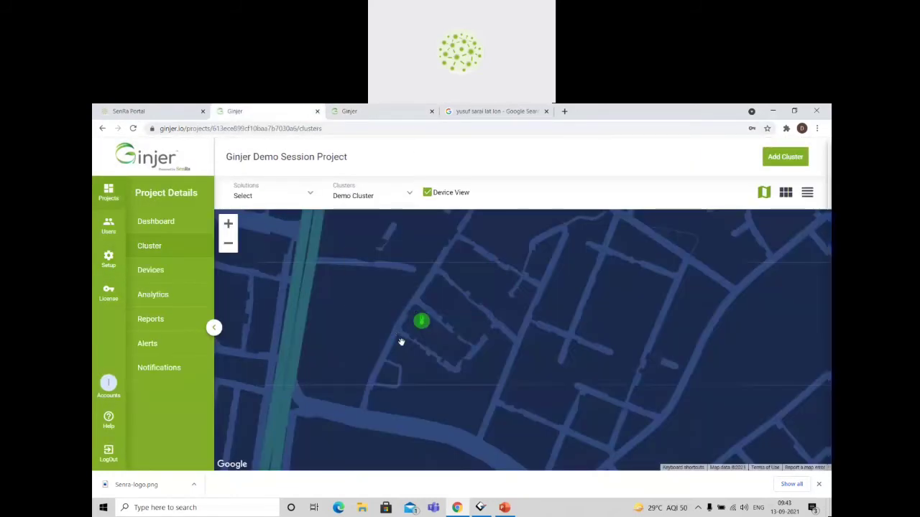
key(F5)
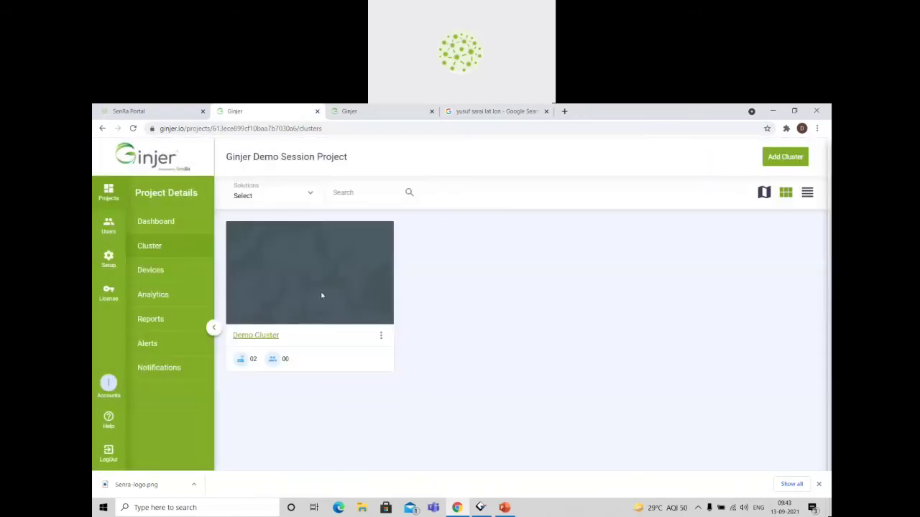
click(256, 336)
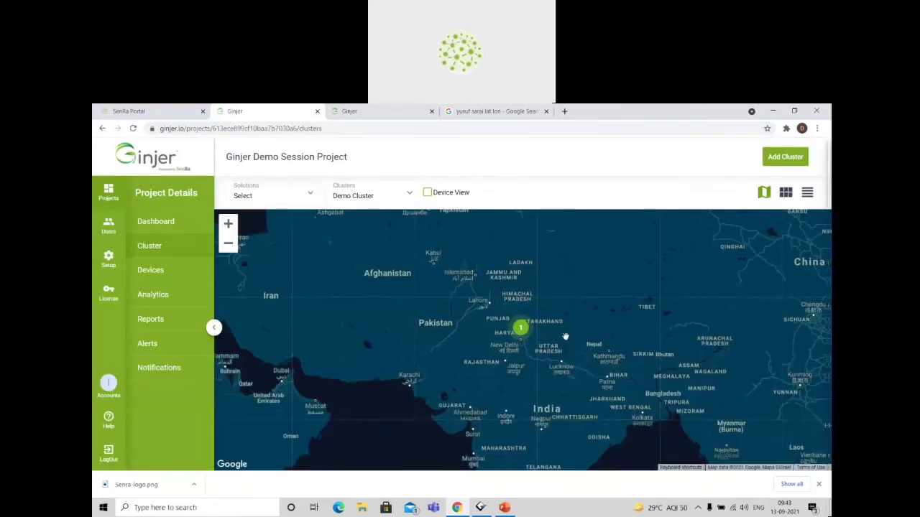
Examine Demo Cluster's location in New Delhi at street level and turn on Device View to see its device marker.
scroll(566, 336, up, 4)
drag(565, 336, 647, 338)
scroll(647, 338, up, 1)
drag(357, 330, 484, 324)
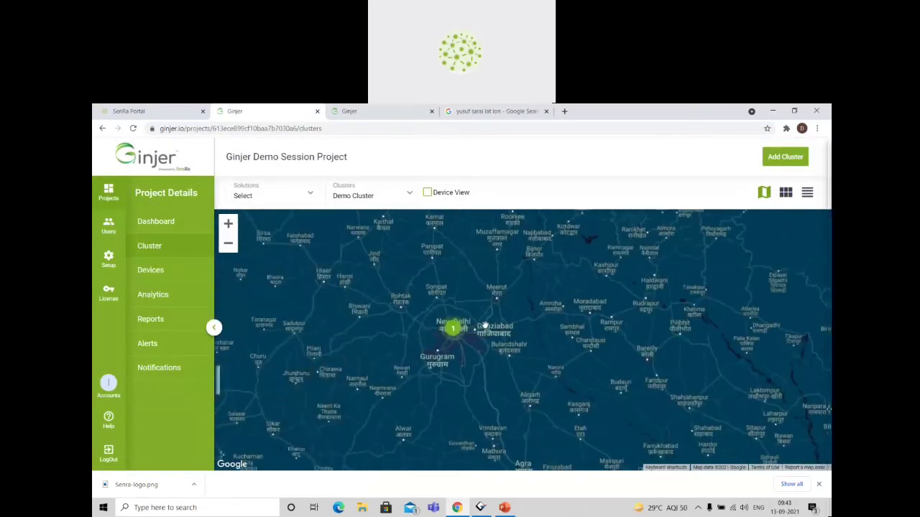
scroll(485, 324, up, 1)
drag(443, 349, 404, 380)
scroll(403, 381, up, 4)
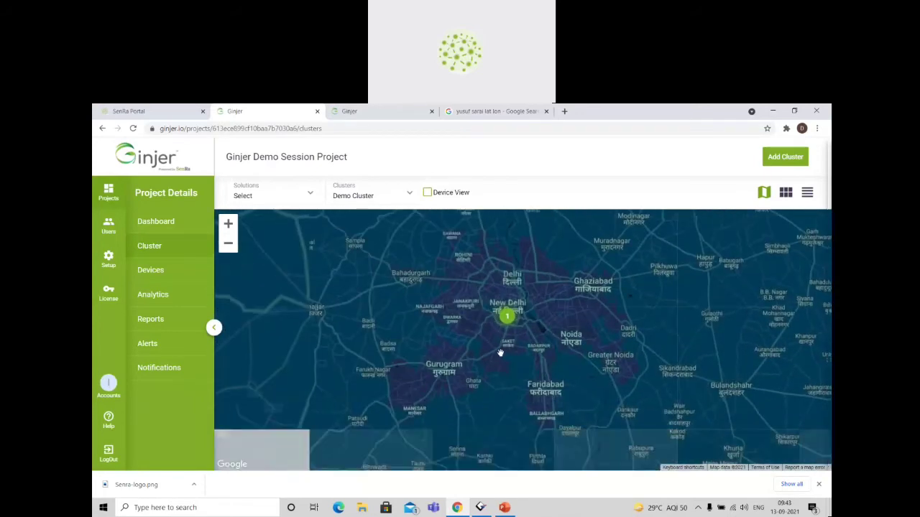
scroll(427, 355, up, 4)
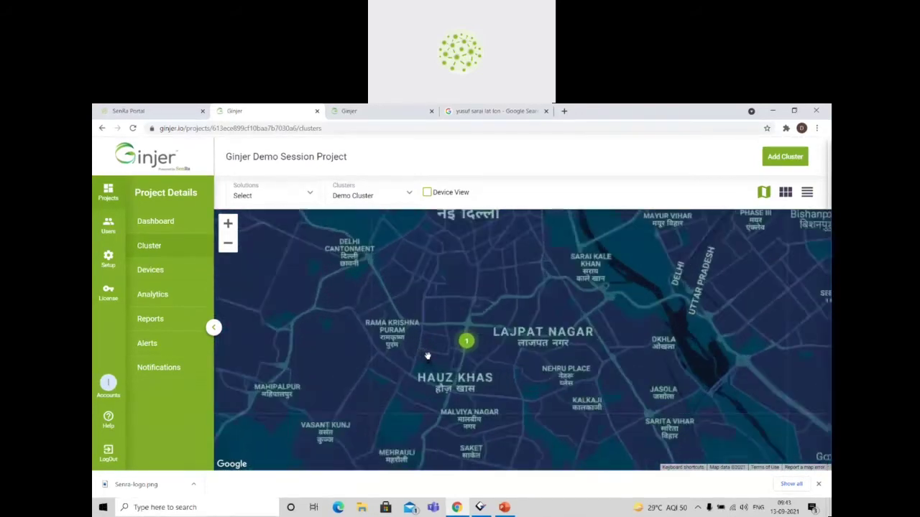
scroll(494, 330, up, 5)
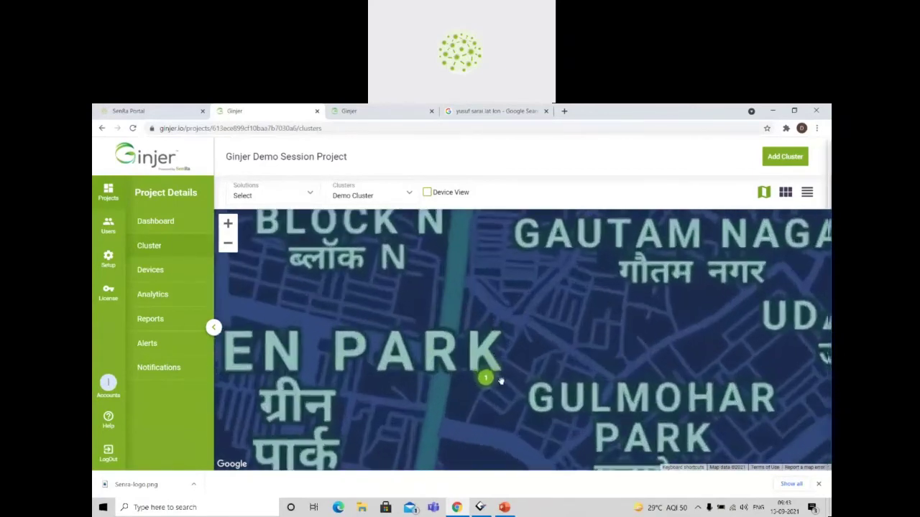
click(427, 193)
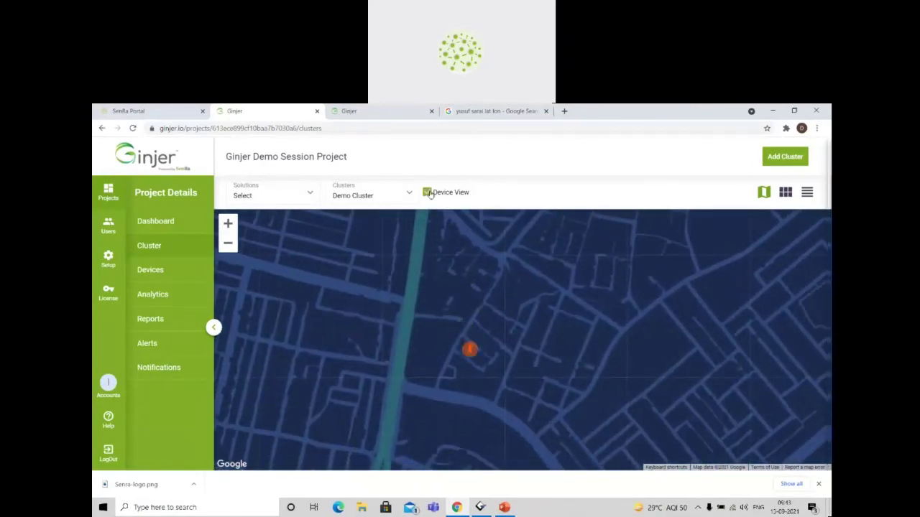
drag(515, 351, 485, 329)
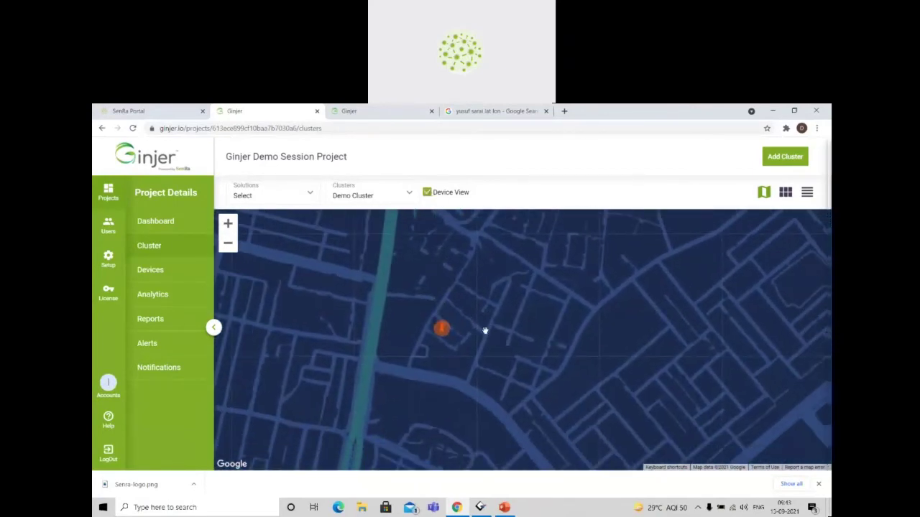
Check the Cold Chain Module's temperature and time stamp on its map marker, then recheck them for a newer reading.
click(442, 331)
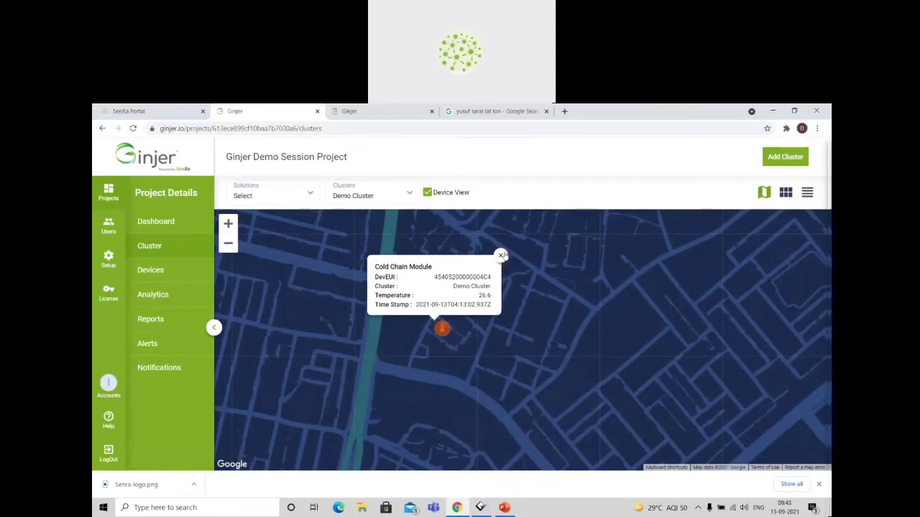
click(500, 255)
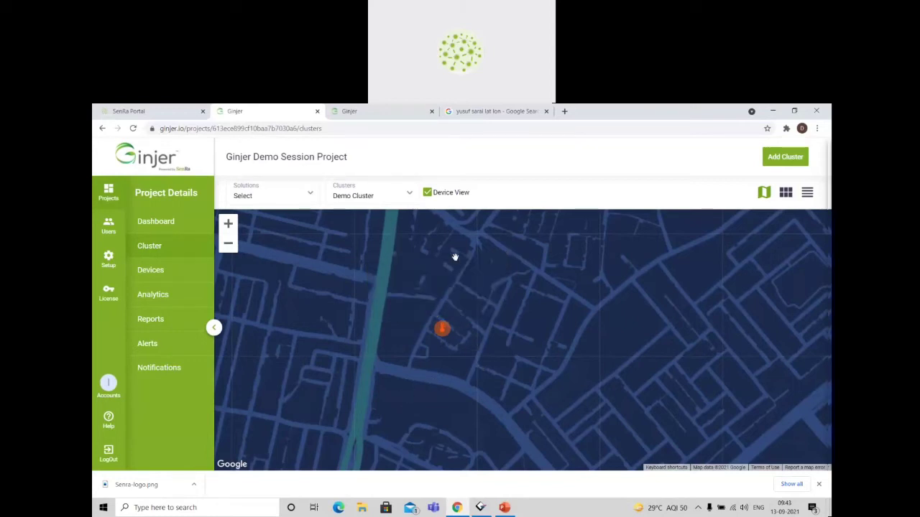
click(441, 331)
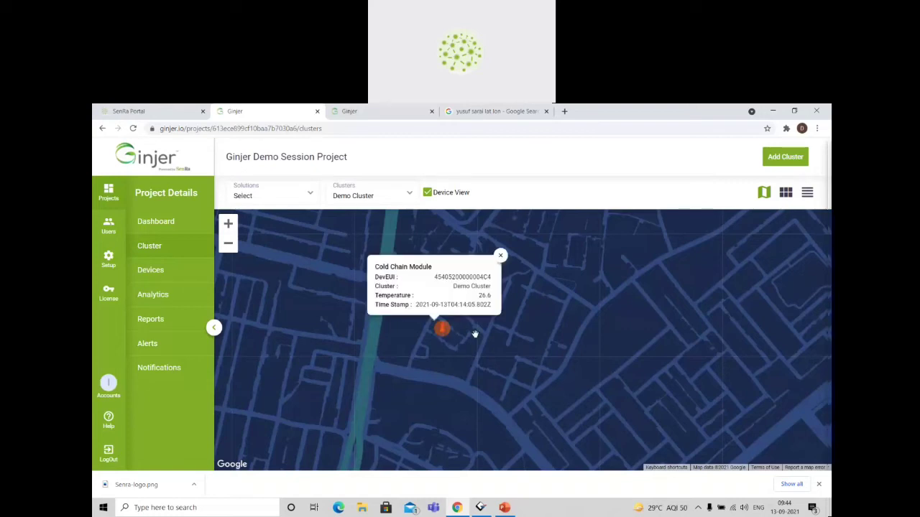
click(501, 254)
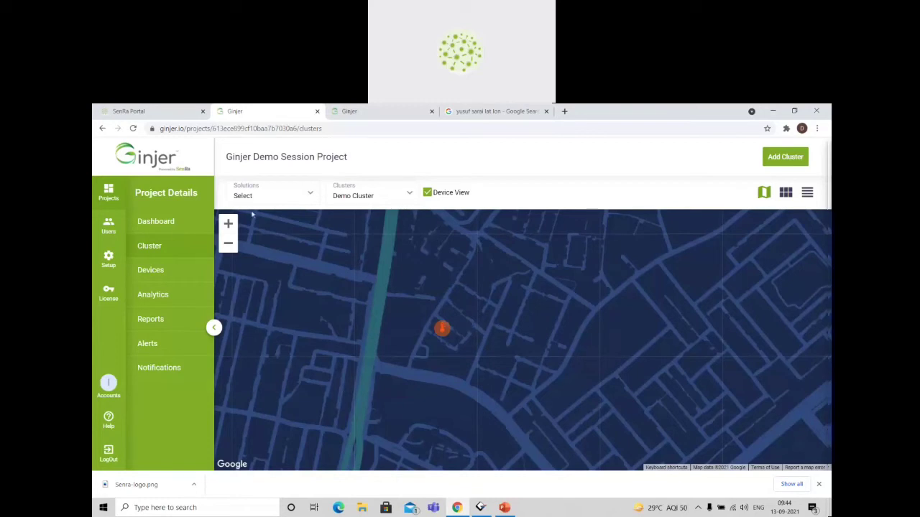
Open the Cold Chain Module from the project's devices and examine its temperature status in the device overview.
click(153, 271)
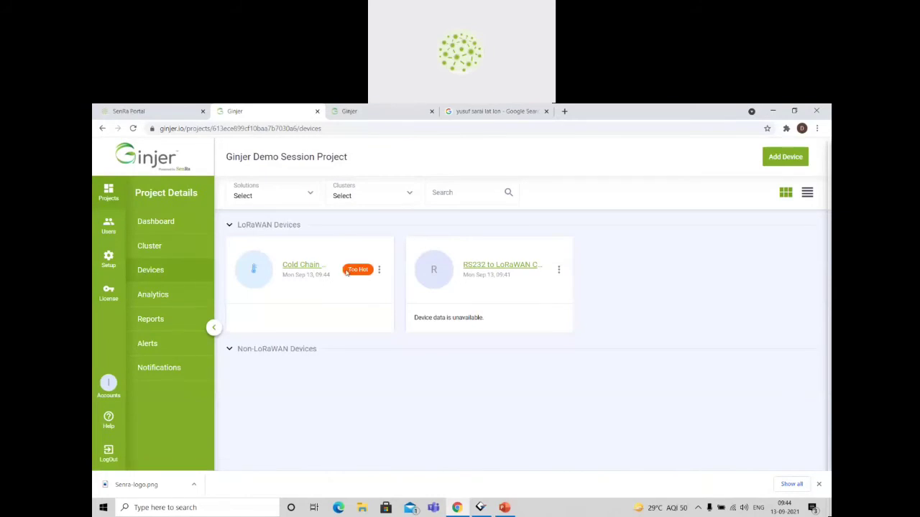
click(305, 265)
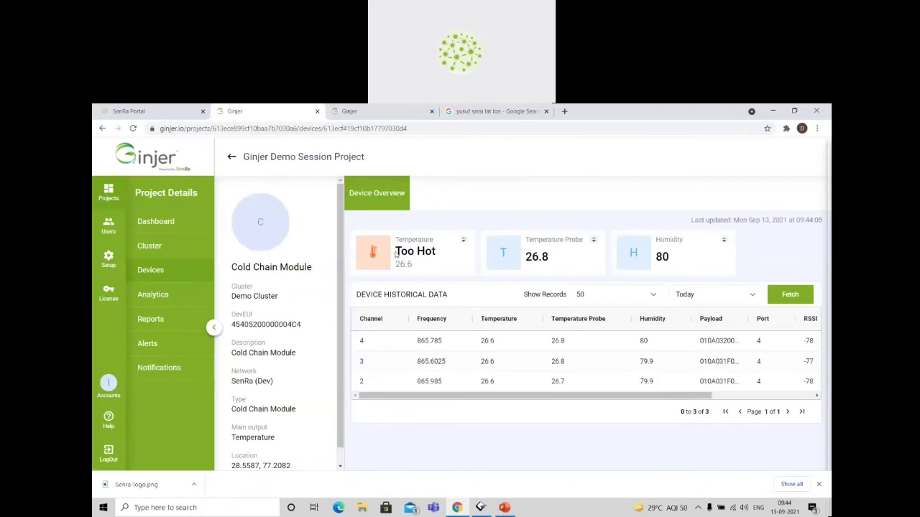
triple_click(417, 251)
click(500, 434)
Set the Too Hot condition's value to 40 in the Demo Session Solution configuration and save it.
click(368, 113)
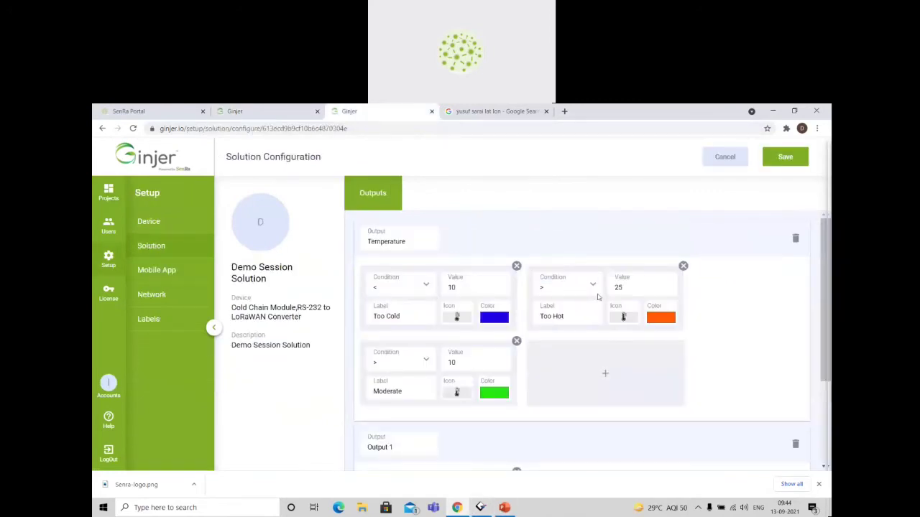
drag(623, 288, 605, 293)
text(40)
click(786, 157)
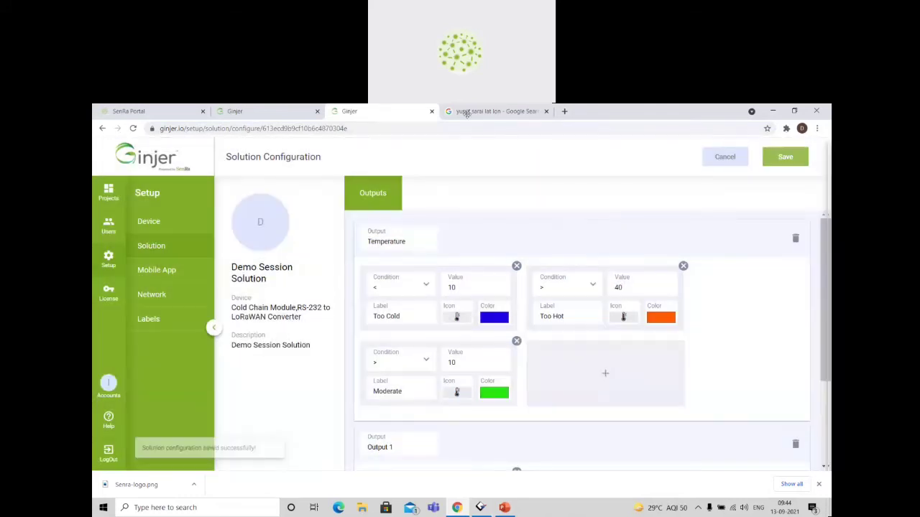
Reload the Cold Chain Module's overview and move the Timestamp column next to Humidity in the historical data.
click(266, 111)
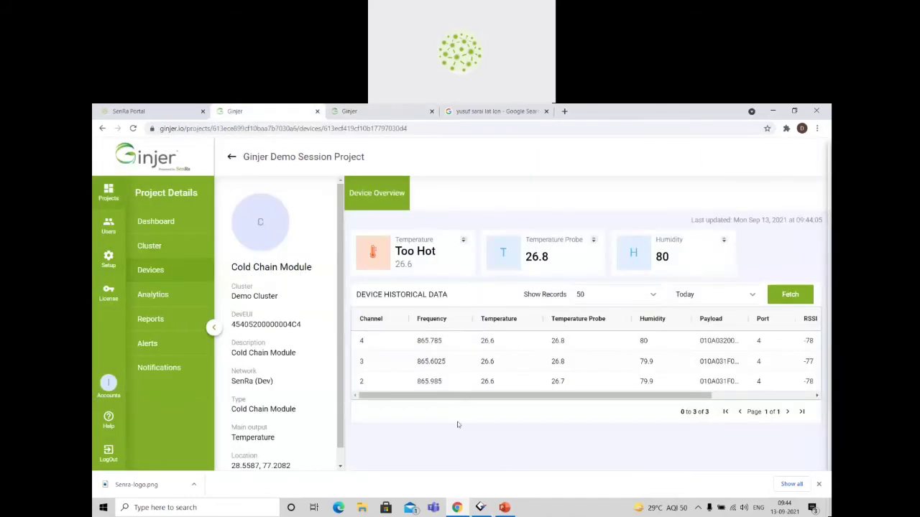
key(F5)
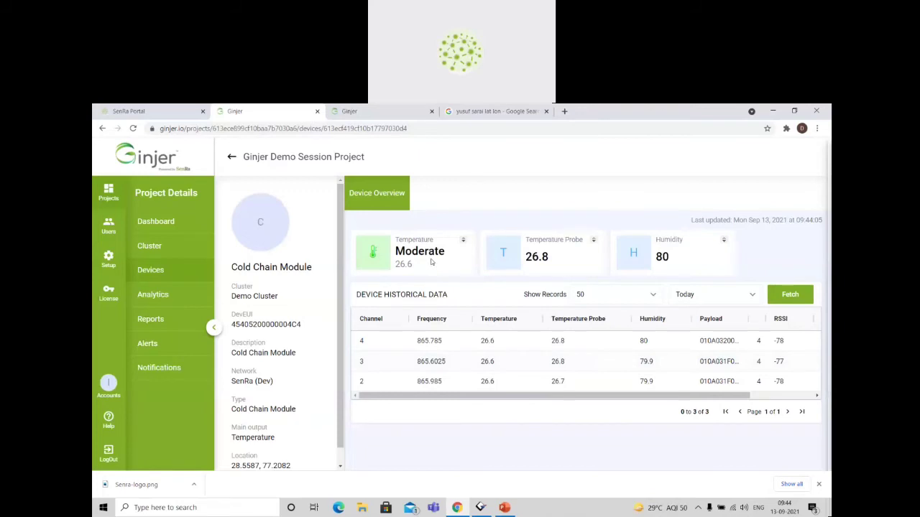
scroll(718, 361, right, 3)
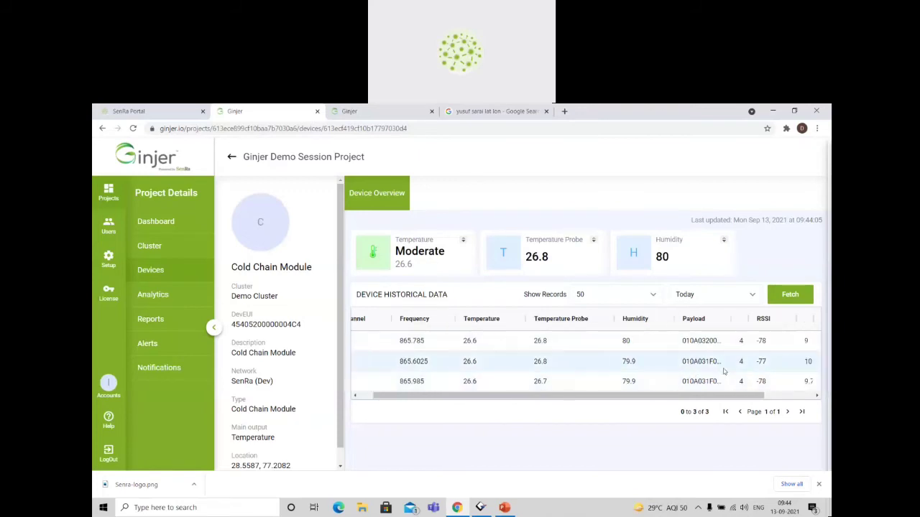
drag(786, 321, 762, 311)
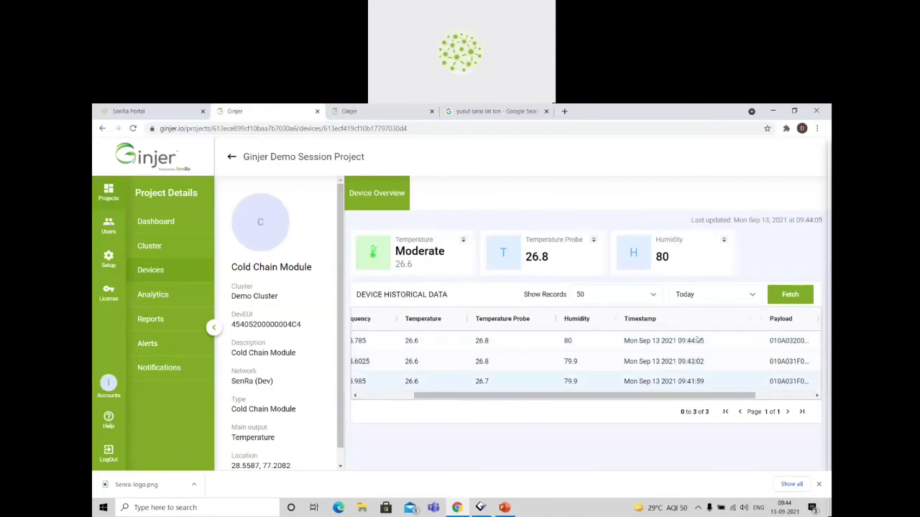
scroll(549, 380, left, 3)
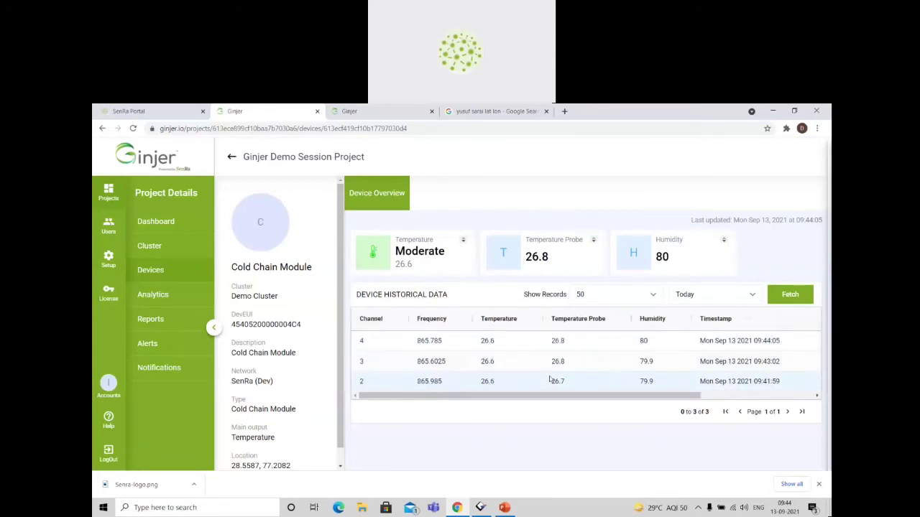
Try the Custom Date range for the Cold Chain Module's historical data, then return the range to Today.
click(751, 296)
scroll(712, 371, down, 2)
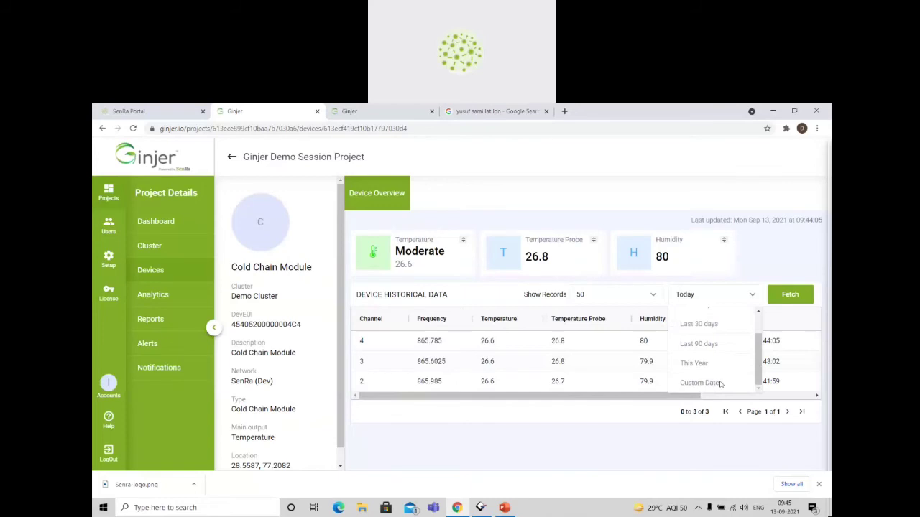
click(721, 384)
click(572, 295)
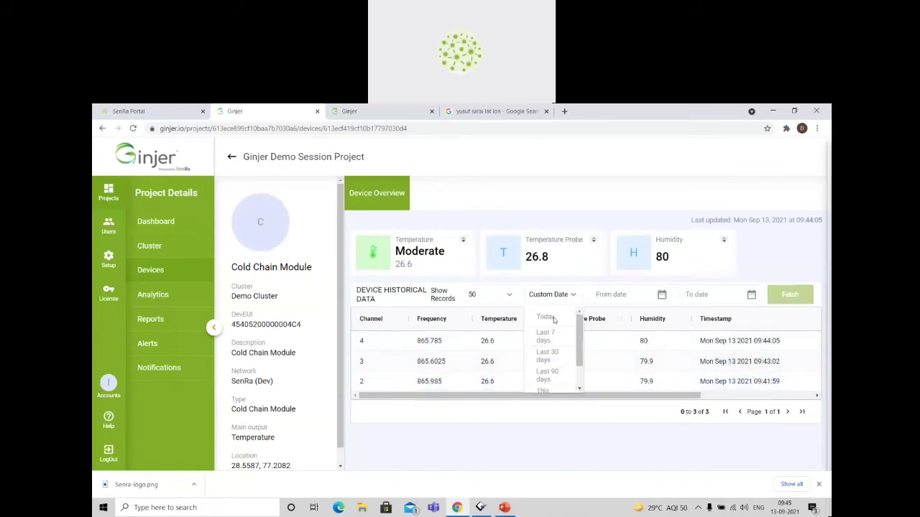
click(546, 316)
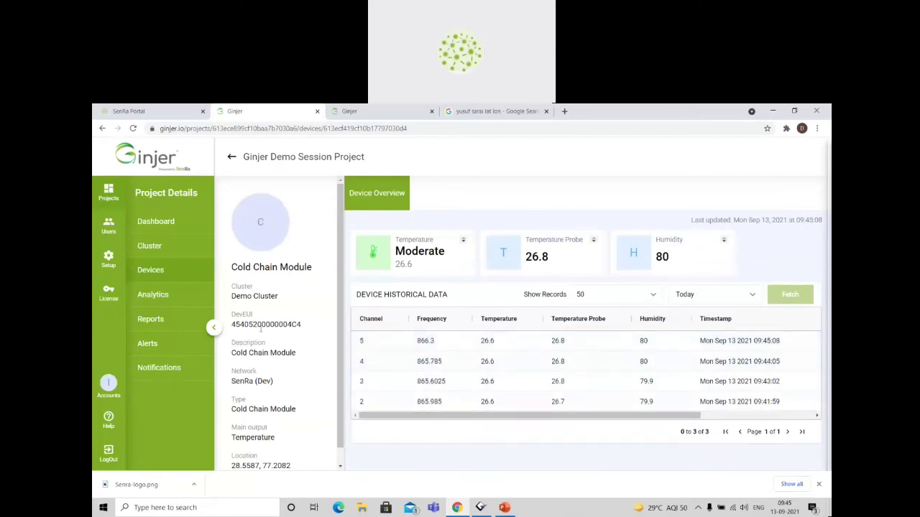
click(176, 270)
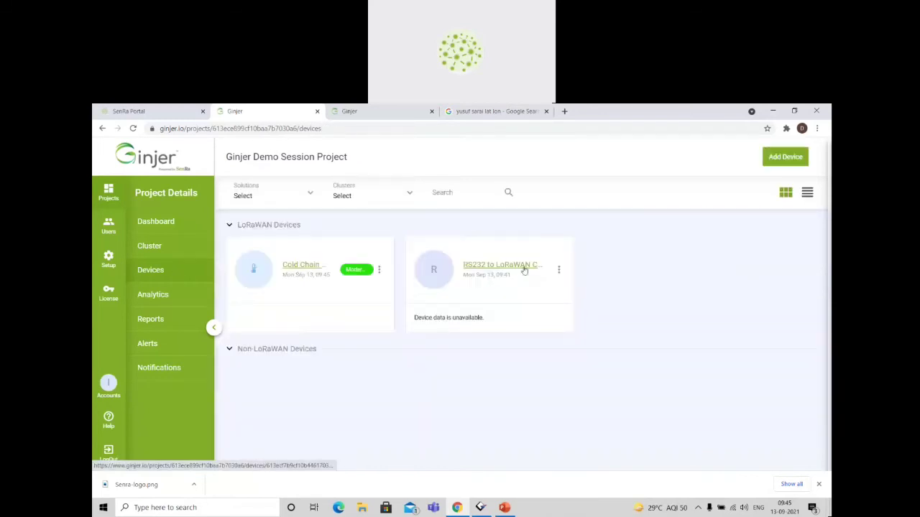
click(523, 266)
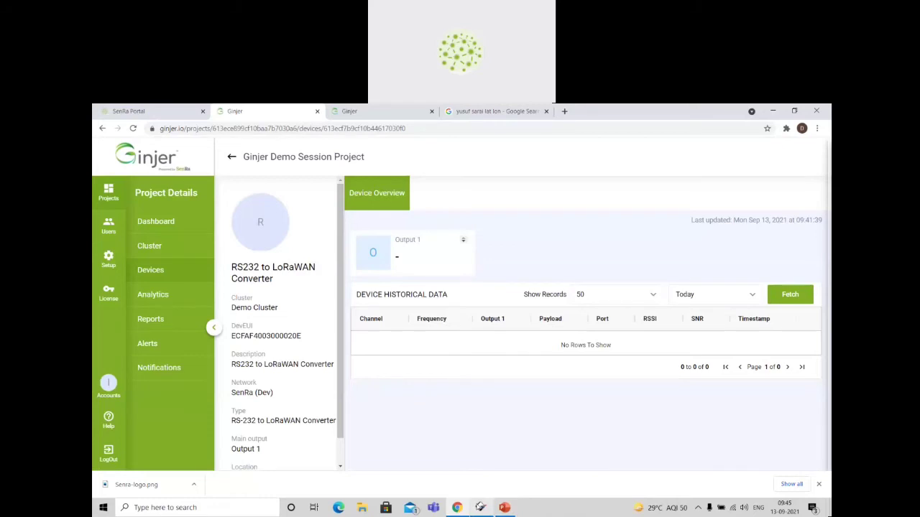
Switch to Docklight, close it without saving the project, relaunch it and dismiss the license registration to continue in evaluation mode.
click(480, 508)
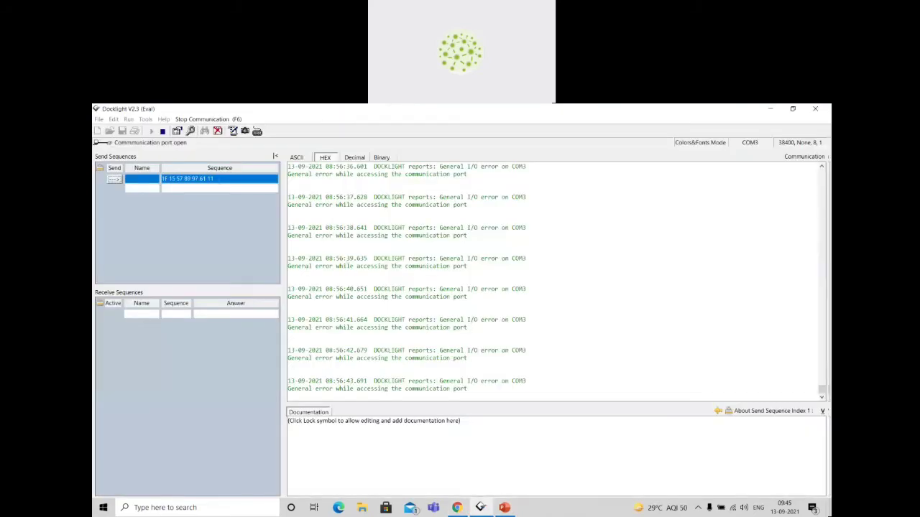
click(813, 110)
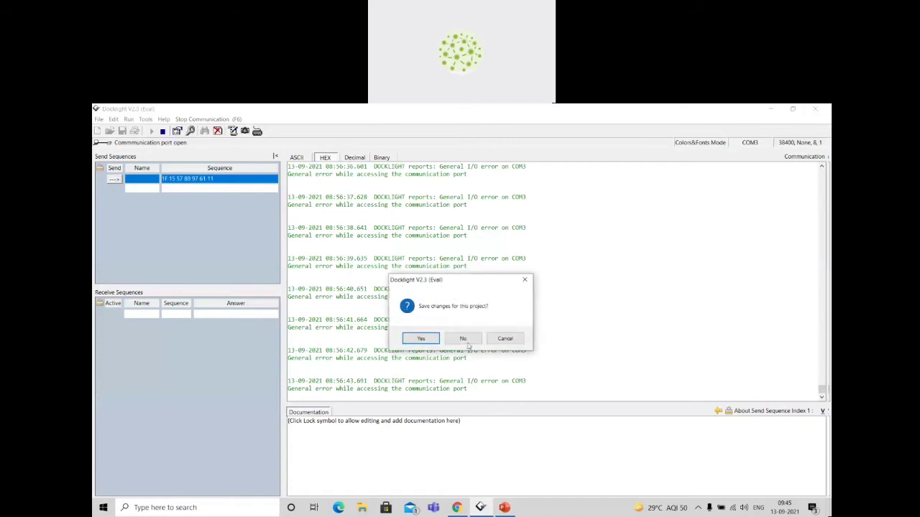
click(464, 341)
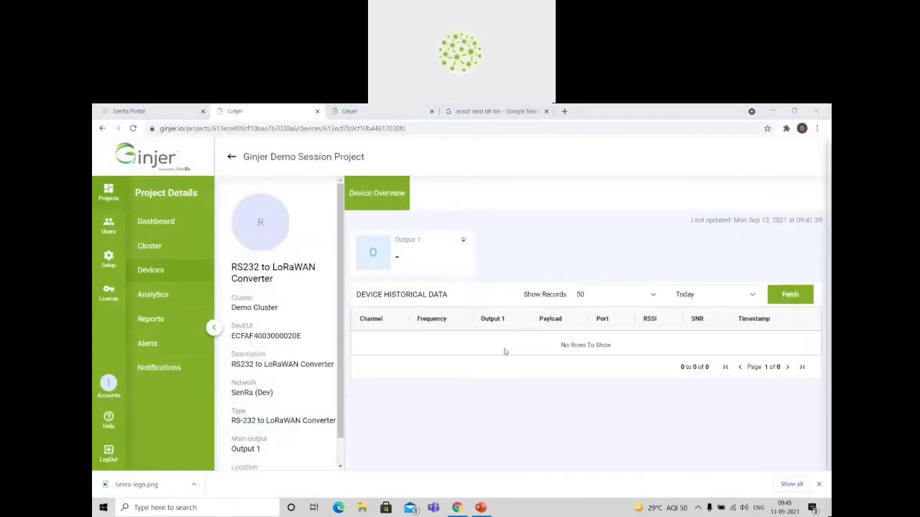
key(super)
text(docklight)
key(Return)
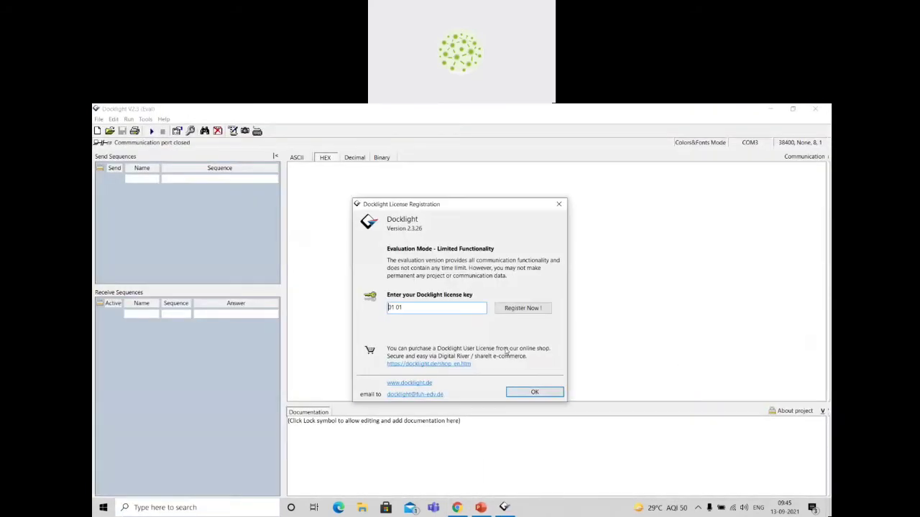
click(533, 390)
click(533, 385)
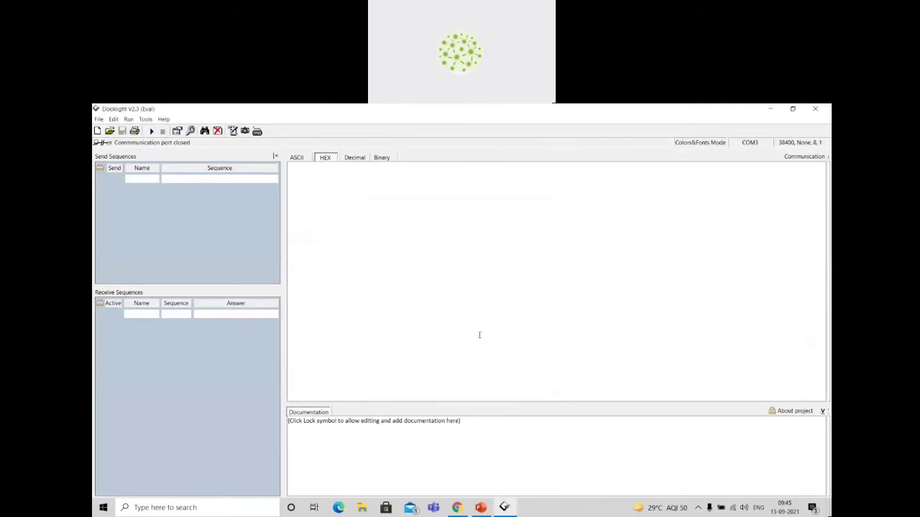
Select COM3 as the send/receive channel in the project settings, keeping the baud rate at 38400.
click(754, 143)
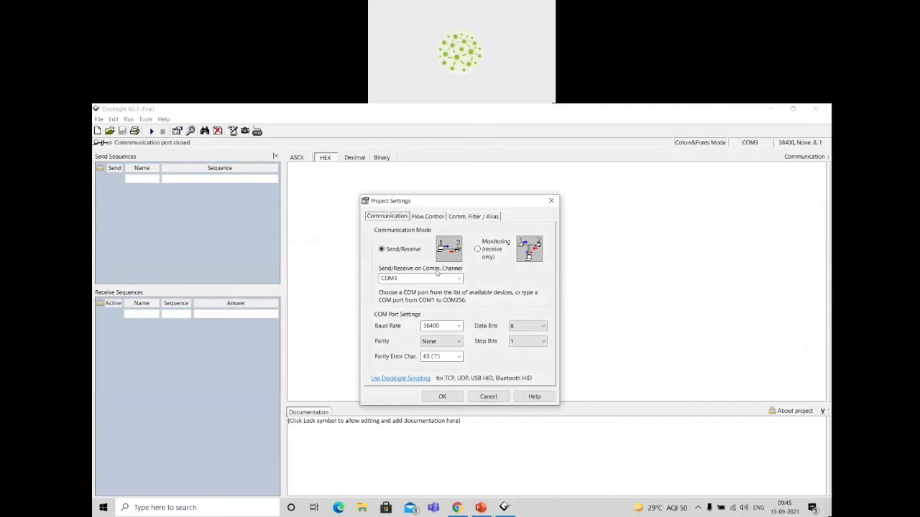
click(434, 278)
click(457, 278)
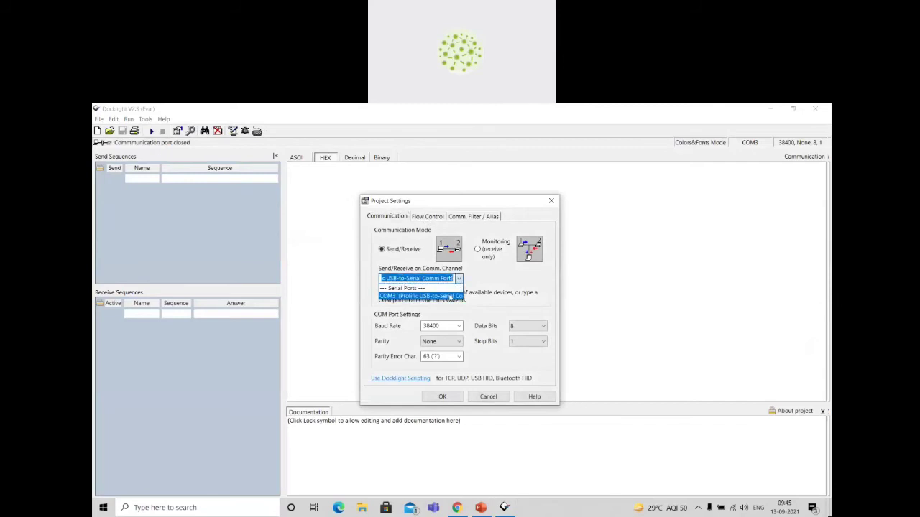
click(451, 297)
drag(441, 327, 406, 326)
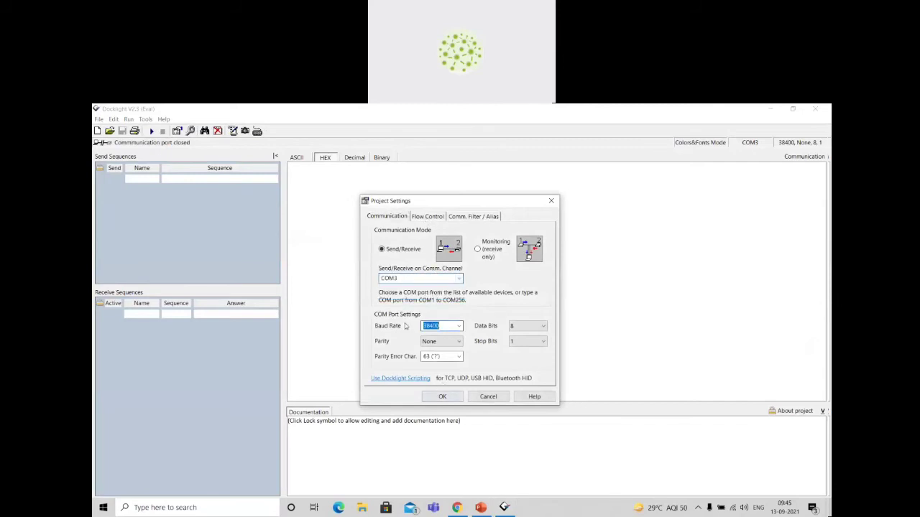
click(447, 397)
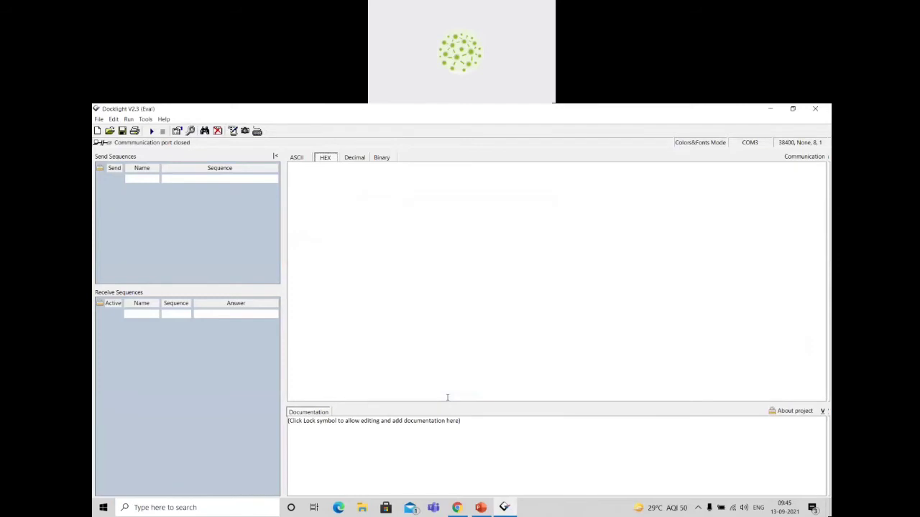
Define an unnamed HEX send sequence 1F 1F 1F 1F 1F 01 and send it over the serial port.
double_click(189, 180)
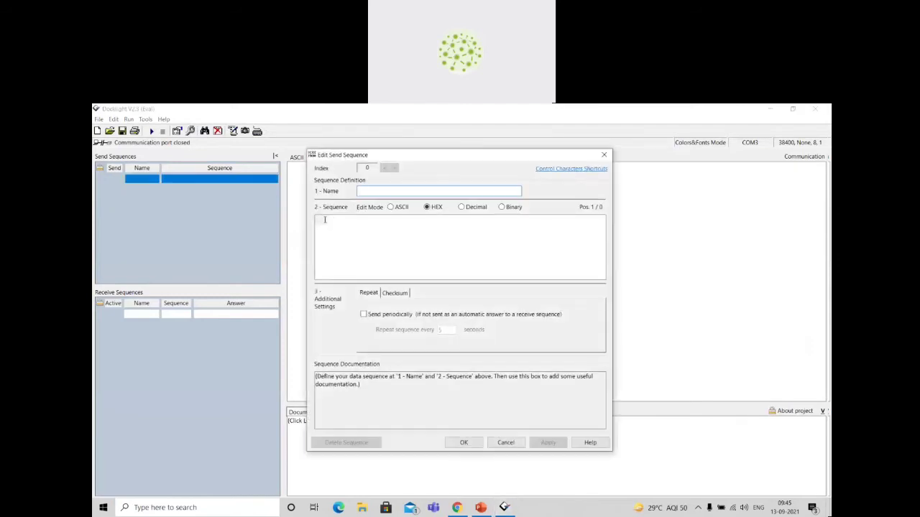
text(1F1F1F1F1F1)
click(478, 442)
click(121, 179)
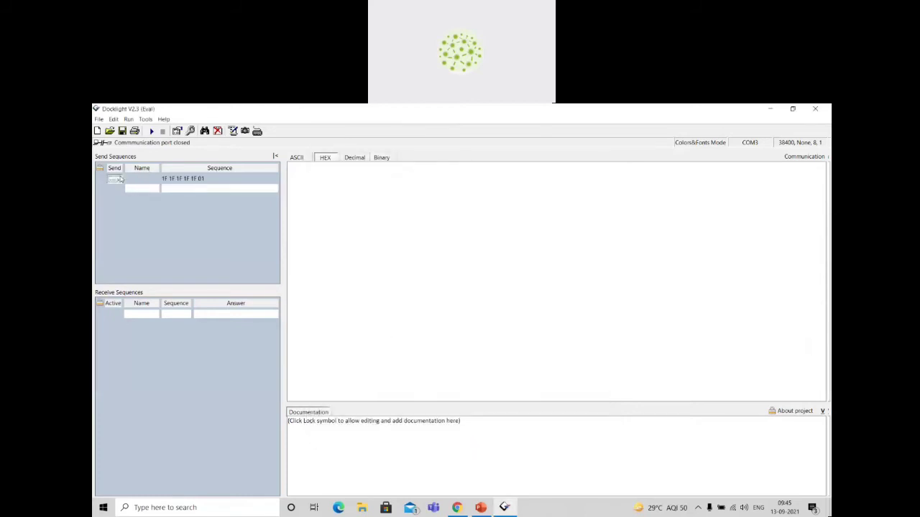
Return to Ginjer, reload the RS232 converter's overview and widen the Payload column of the historical data to read the received payload.
click(768, 110)
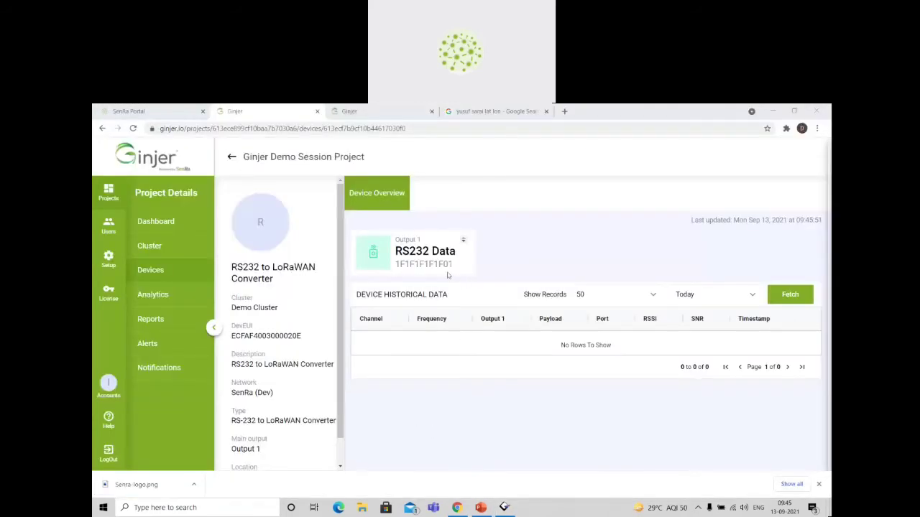
drag(397, 263, 456, 271)
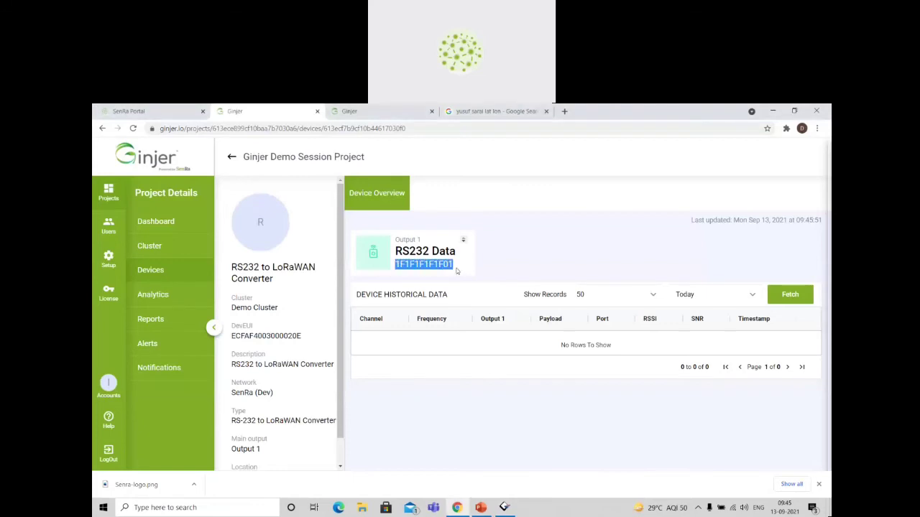
click(457, 271)
key(F5)
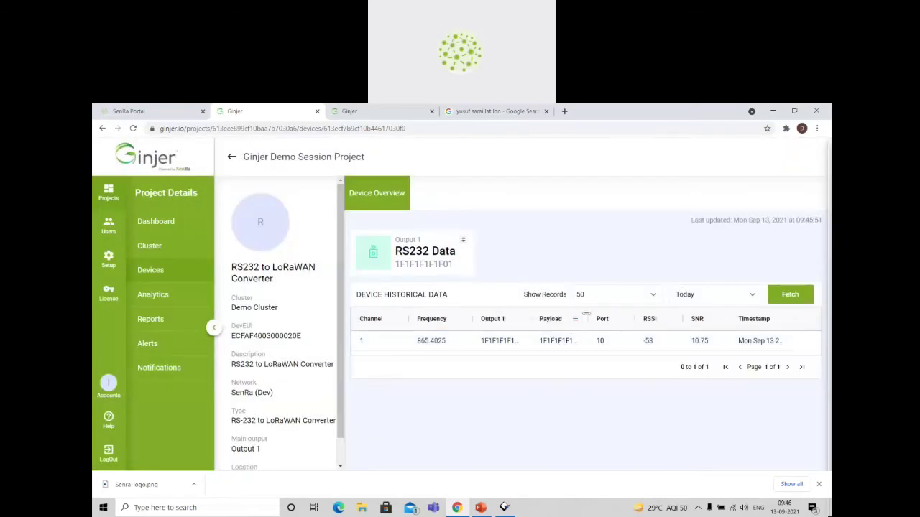
drag(585, 314, 615, 314)
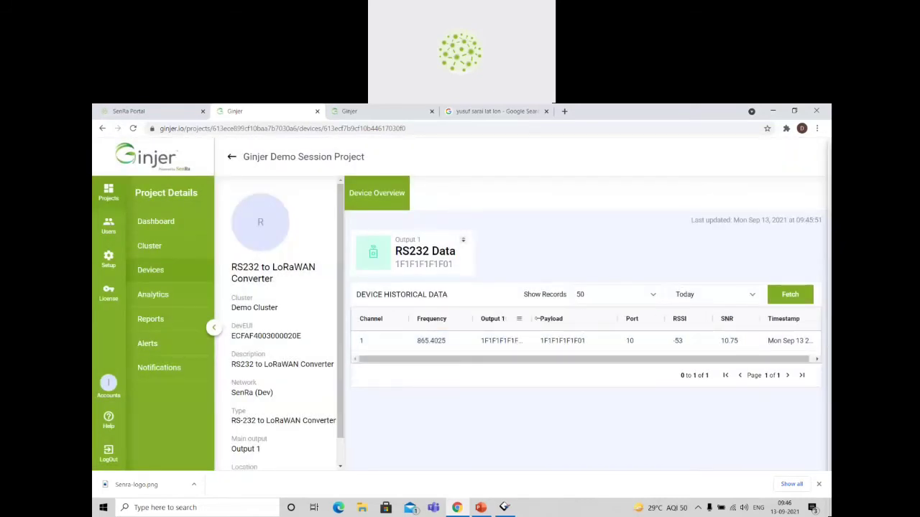
Open Demo Cluster from the project's clusters and examine its location on the map.
click(158, 249)
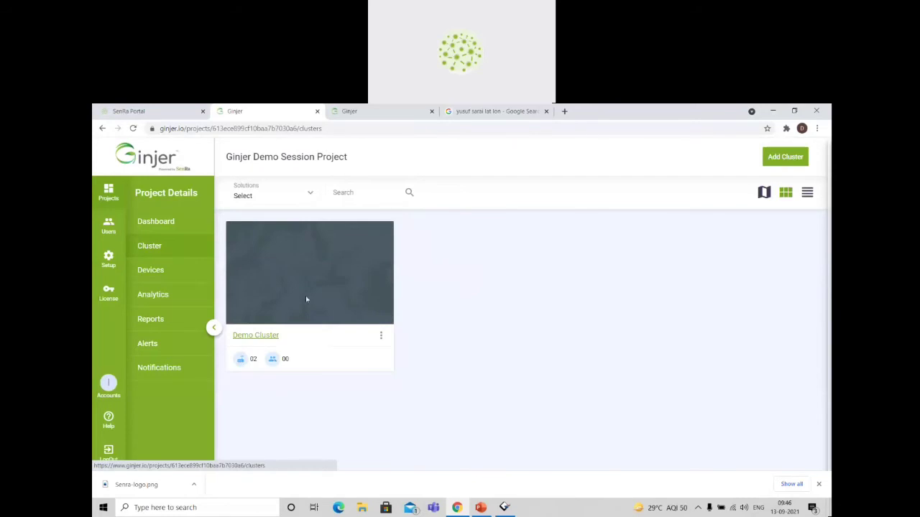
click(259, 336)
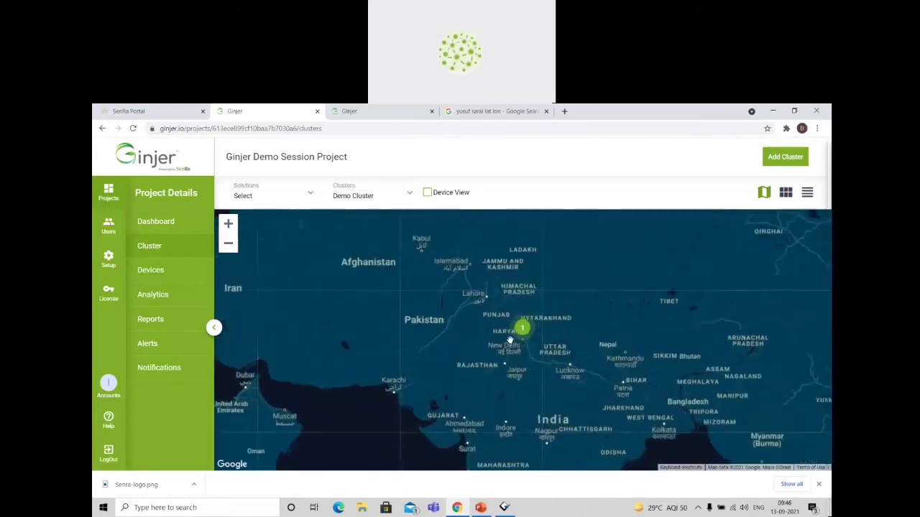
scroll(510, 340, up, 2)
drag(587, 322, 437, 338)
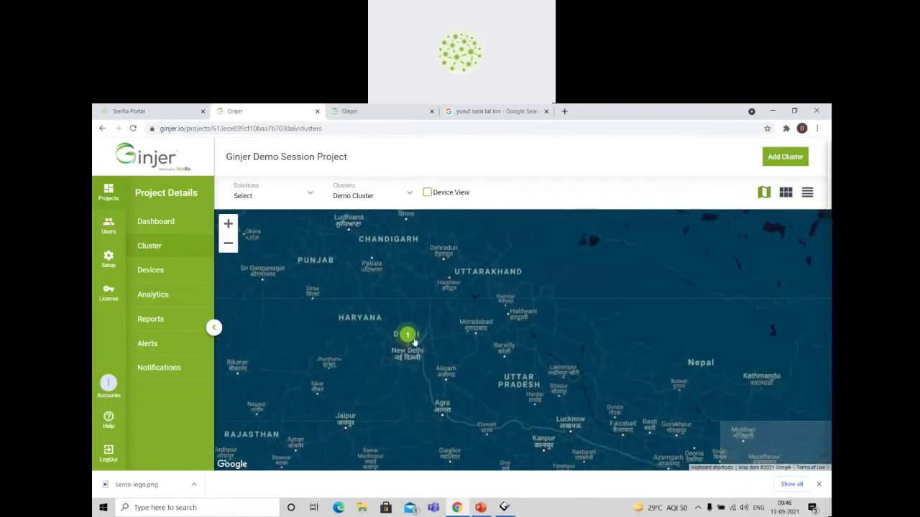
scroll(414, 342, up, 5)
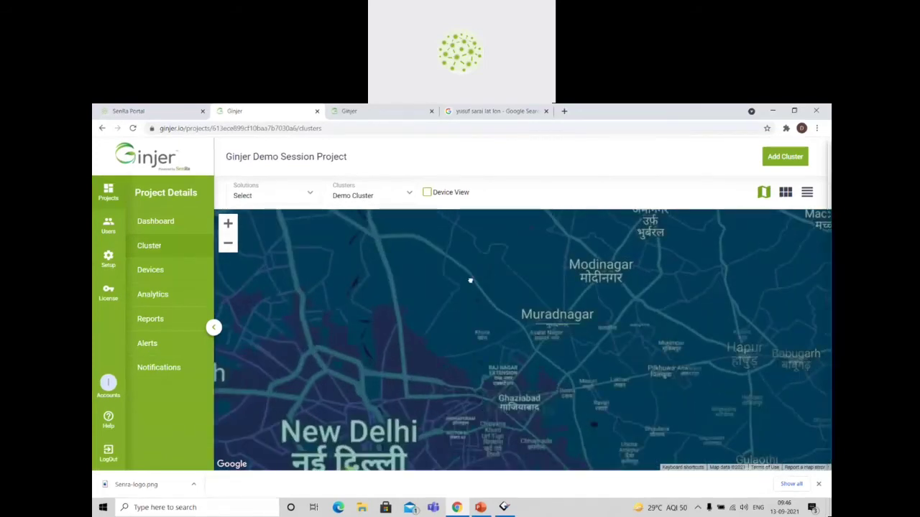
scroll(470, 280, up, 4)
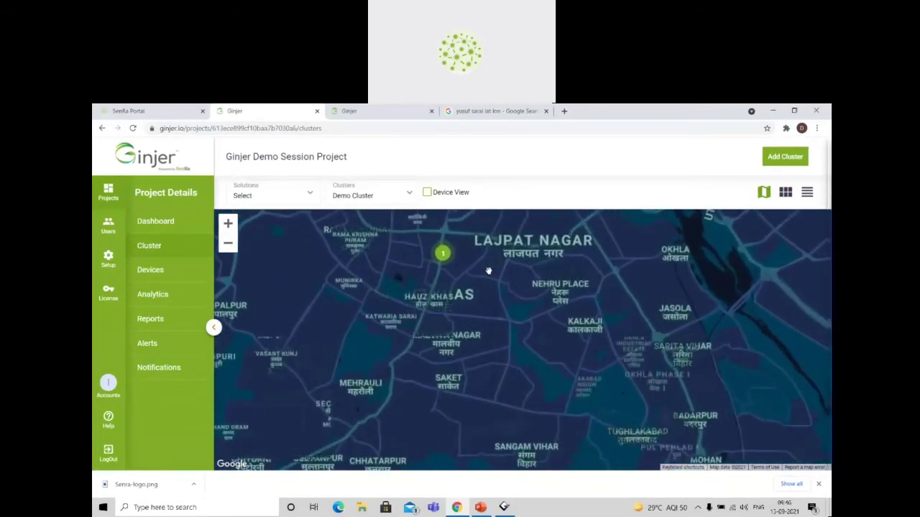
scroll(488, 270, up, 4)
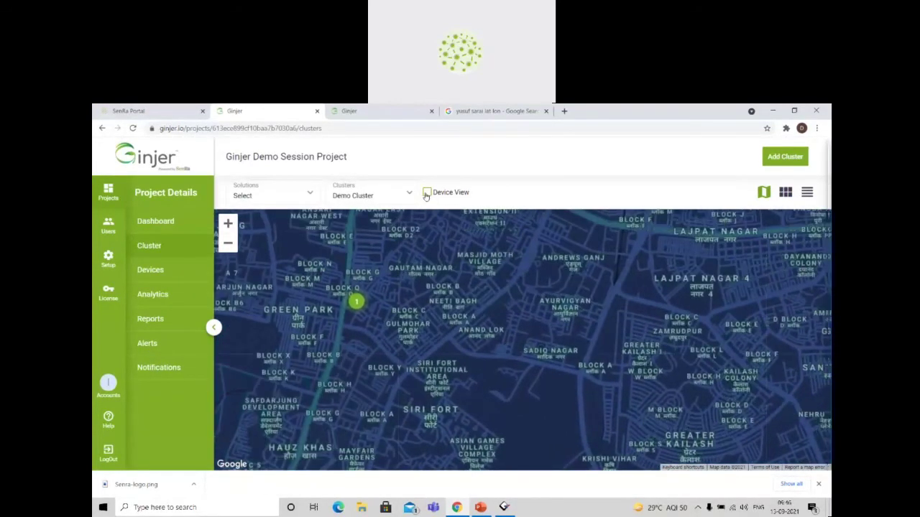
Enable Device View on the cluster map and examine the individual device markers up close.
click(427, 193)
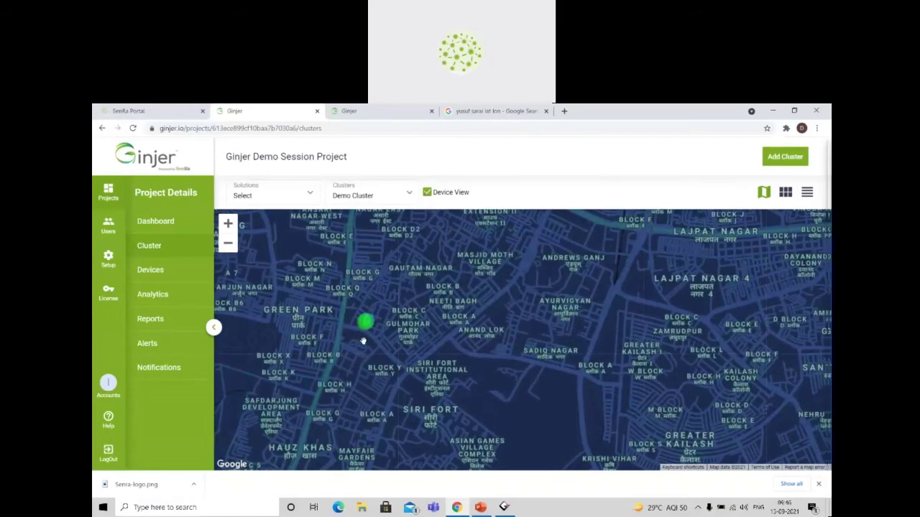
scroll(363, 341, up, 3)
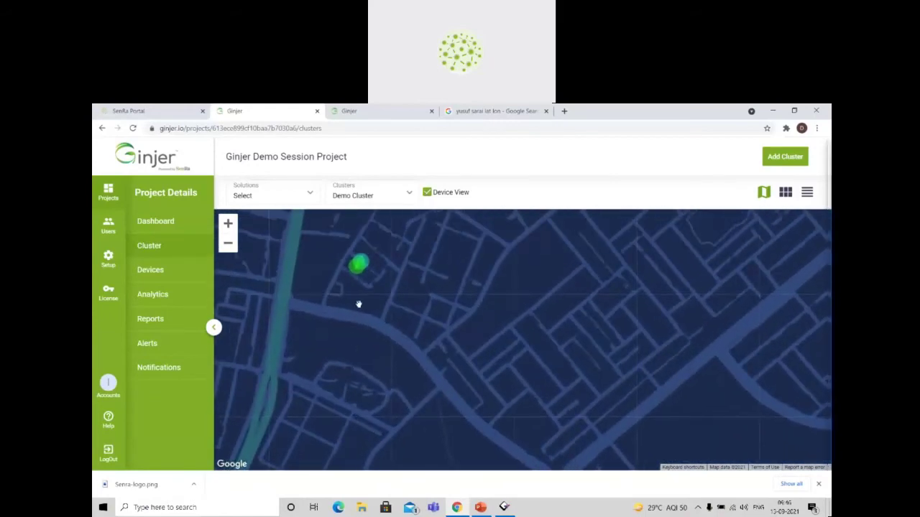
scroll(363, 287, up, 3)
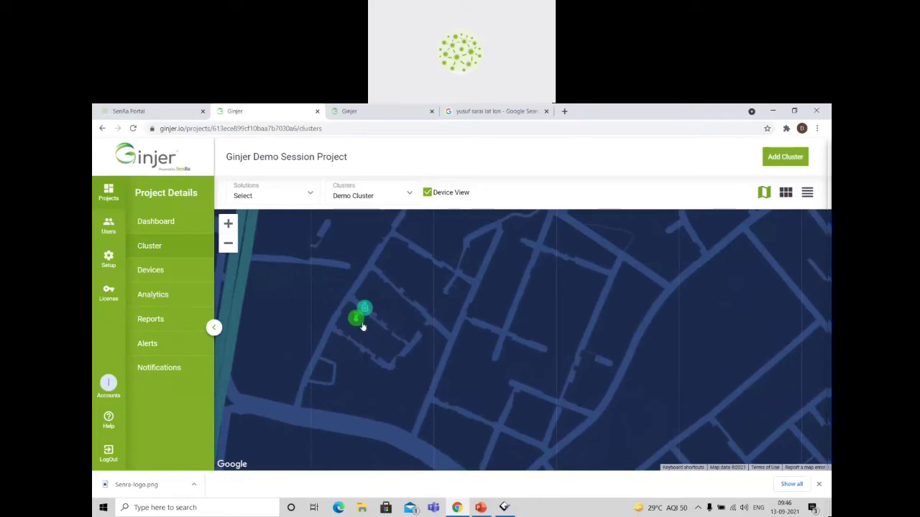
scroll(361, 322, up, 1)
drag(357, 307, 378, 324)
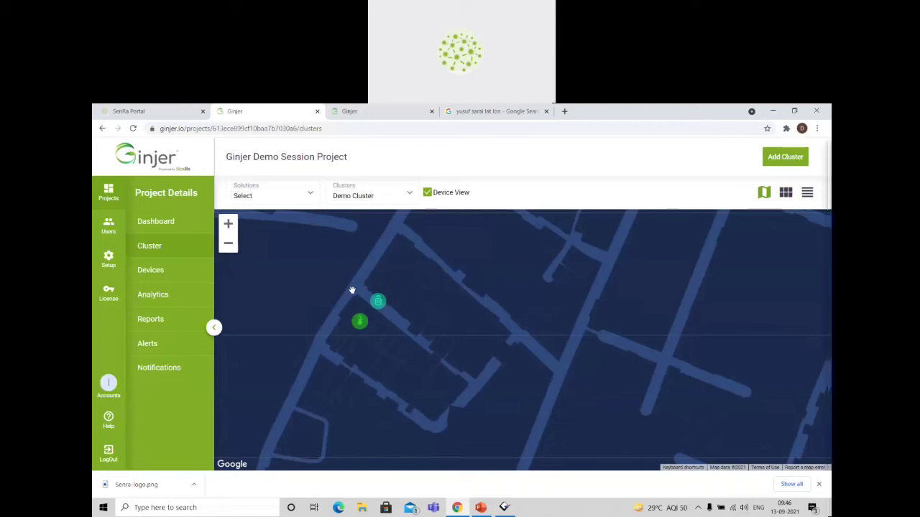
Reopen the RS232 to LoRaWAN Converter's overview from the project's devices.
click(153, 270)
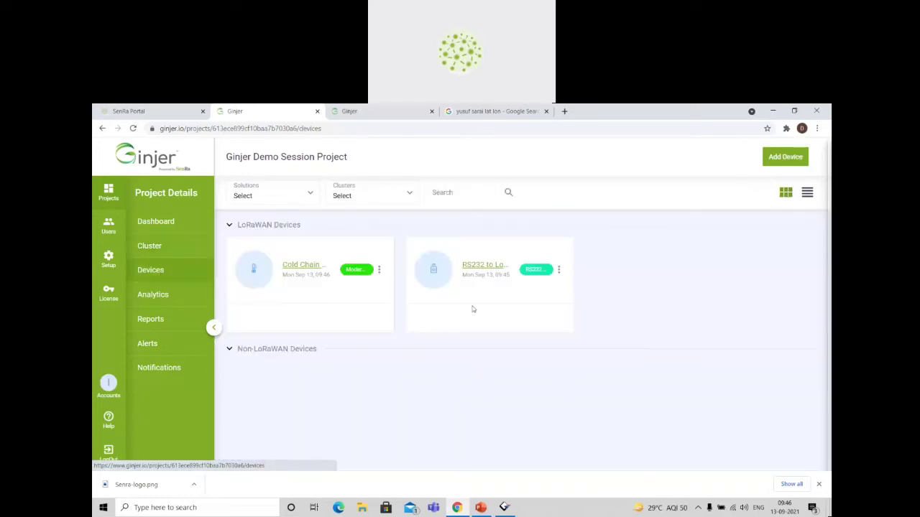
click(492, 266)
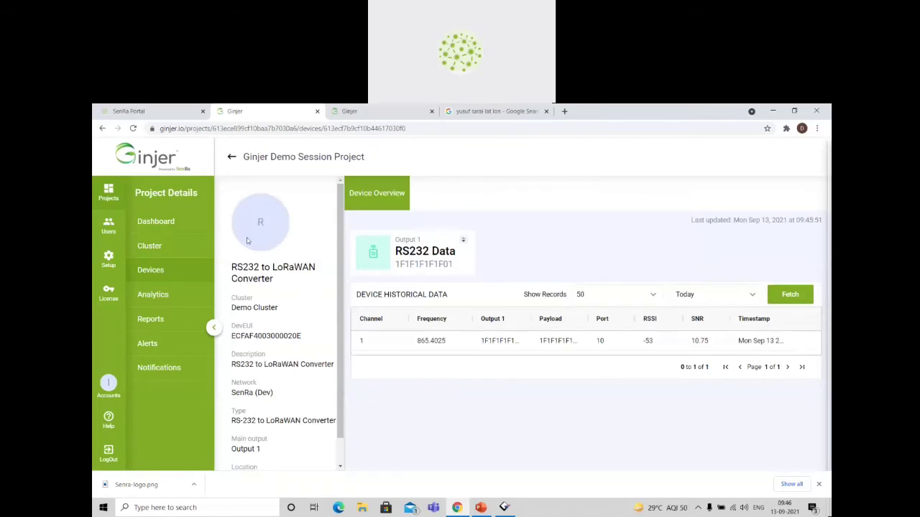
click(167, 269)
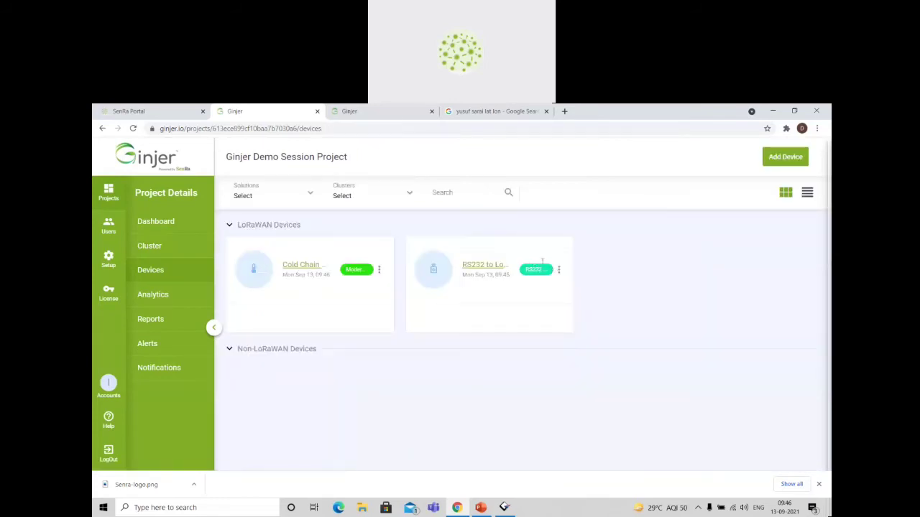
click(486, 266)
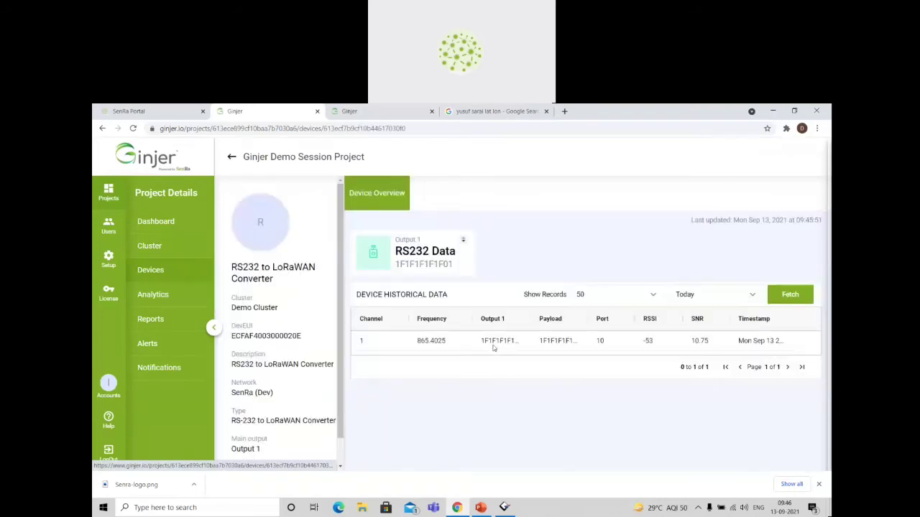
Switch to Docklight, move its window aside and change the HEX send sequence to FF 0F CD 09 10.
click(505, 507)
drag(289, 115, 189, 178)
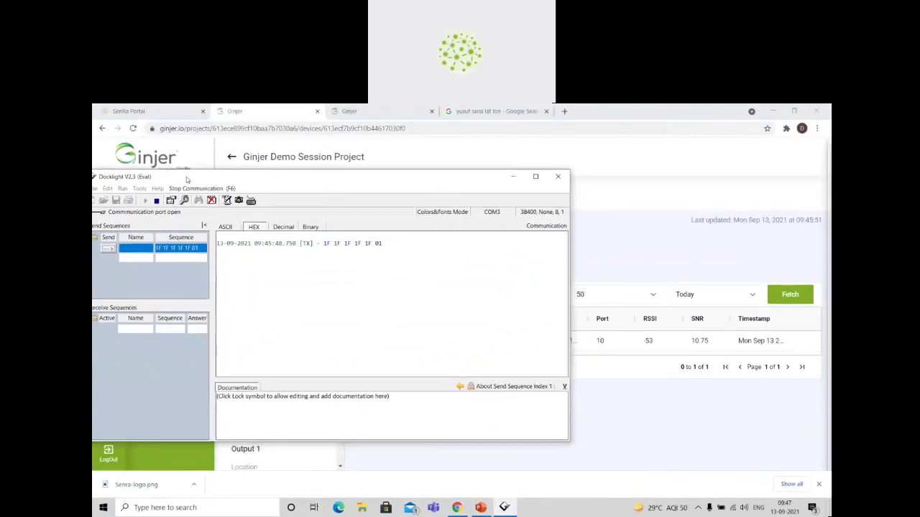
double_click(180, 247)
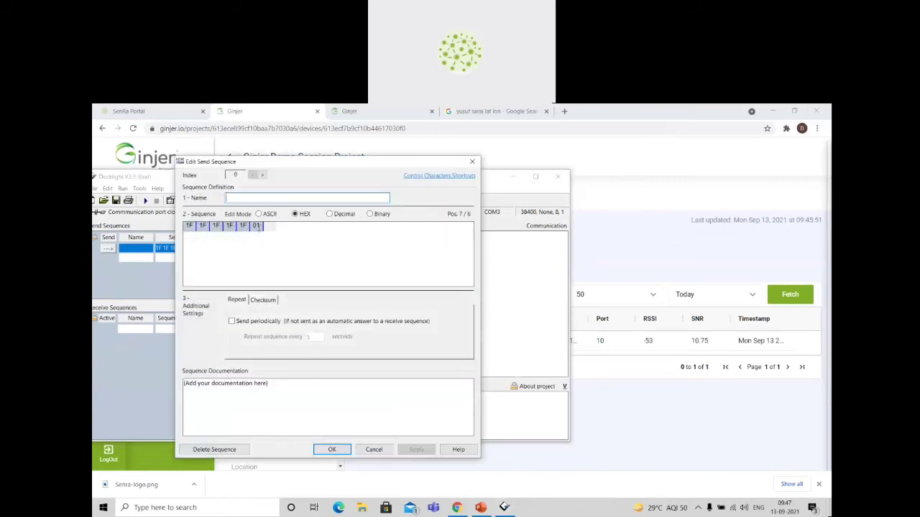
key(BackSpace)
key(BackSpace)
key(BackSpace)
key(BackSpace)
key(BackSpace)
key(BackSpace)
key(BackSpace)
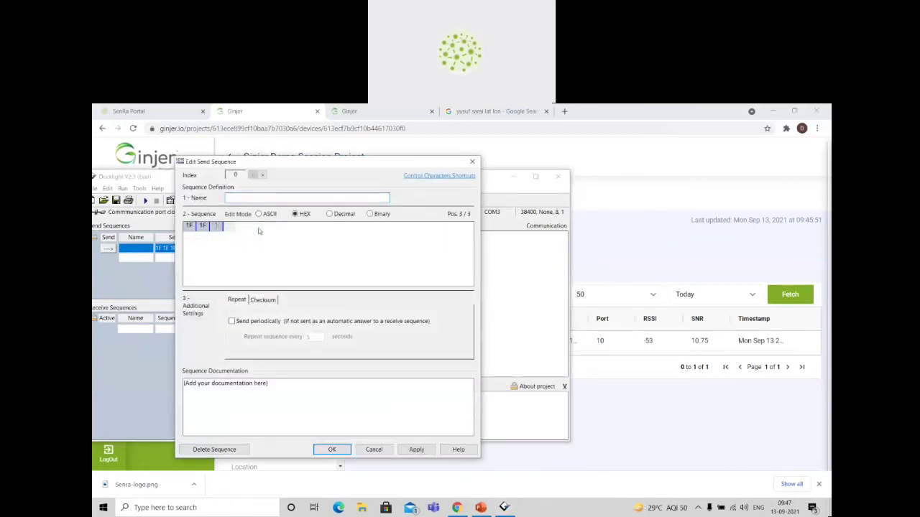
key(BackSpace)
key(BackSpace)
text(FF0F)
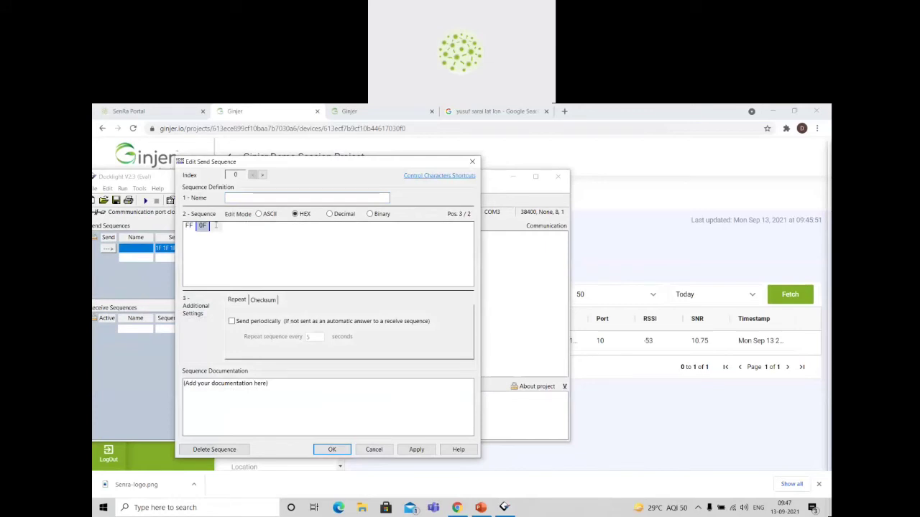
text(CD 09 10)
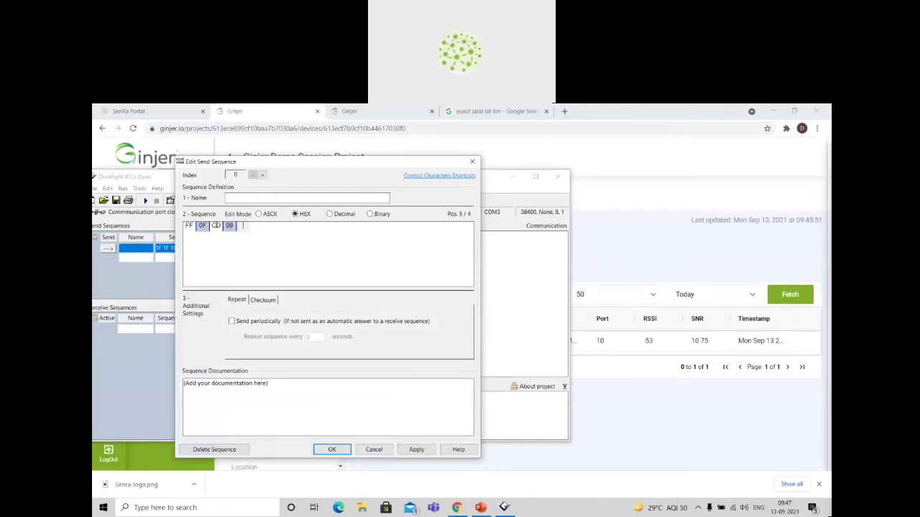
click(322, 449)
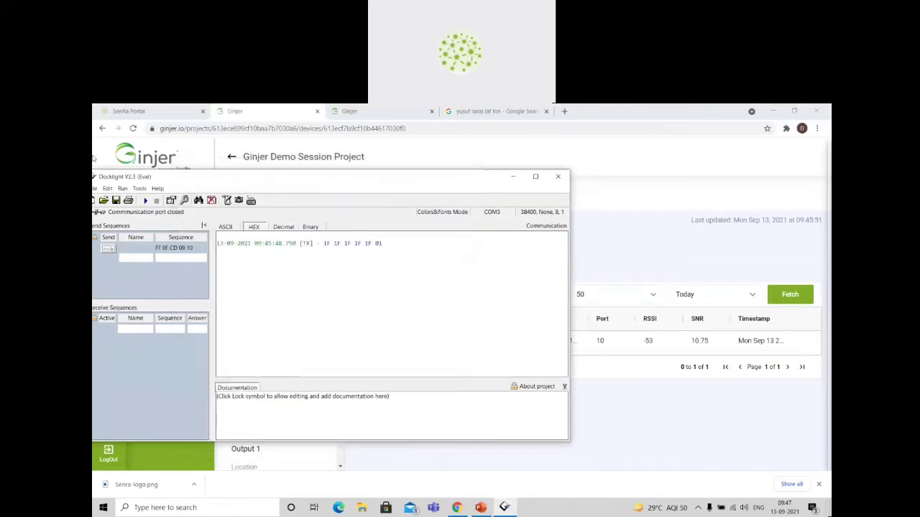
Send the edited sequence and return to Ginjer to check the payload in the converter's historical data.
click(106, 248)
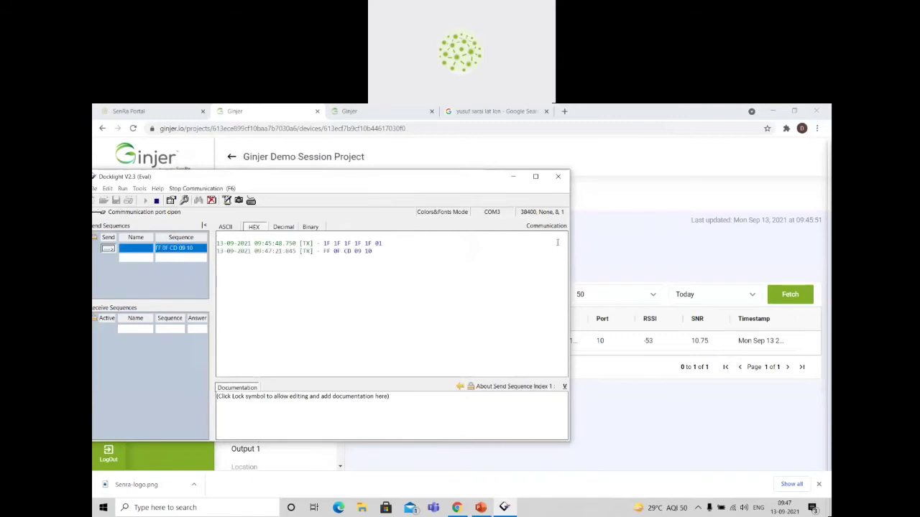
click(621, 248)
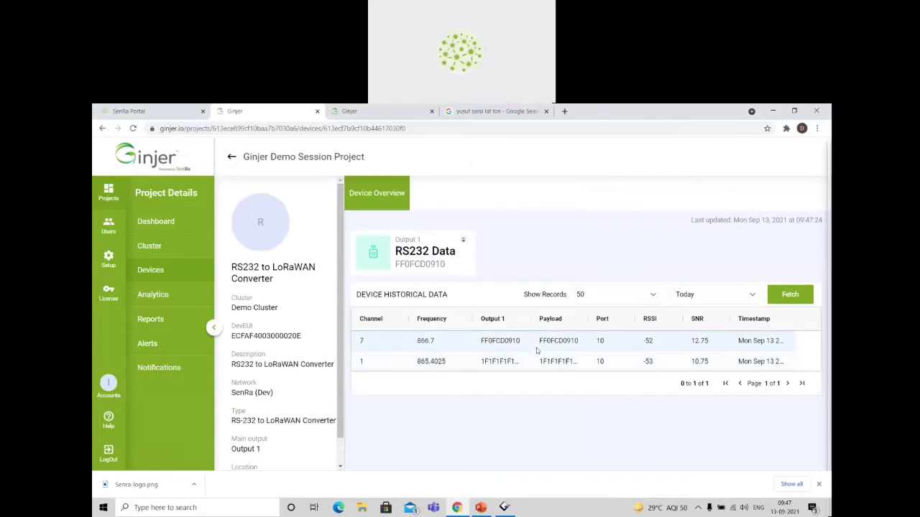
click(559, 344)
click(560, 226)
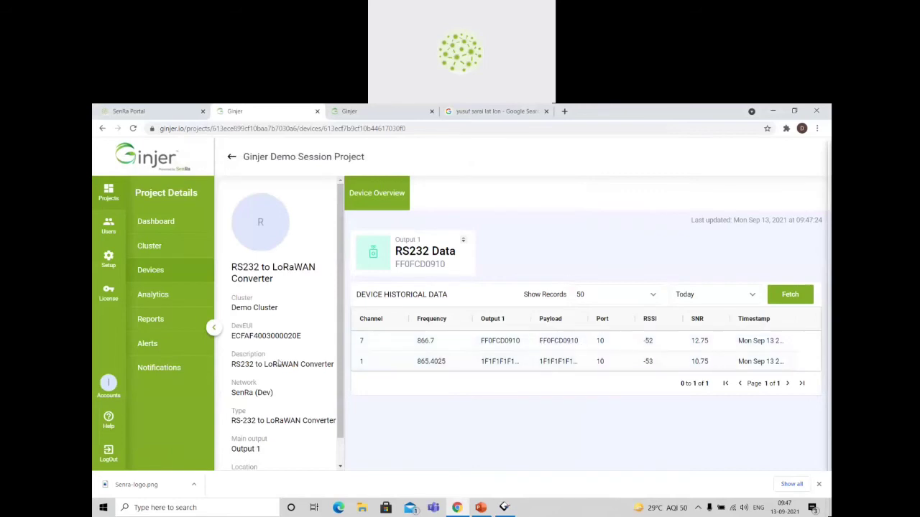
Create a new analytics page named Demo Analytics in the project.
click(162, 298)
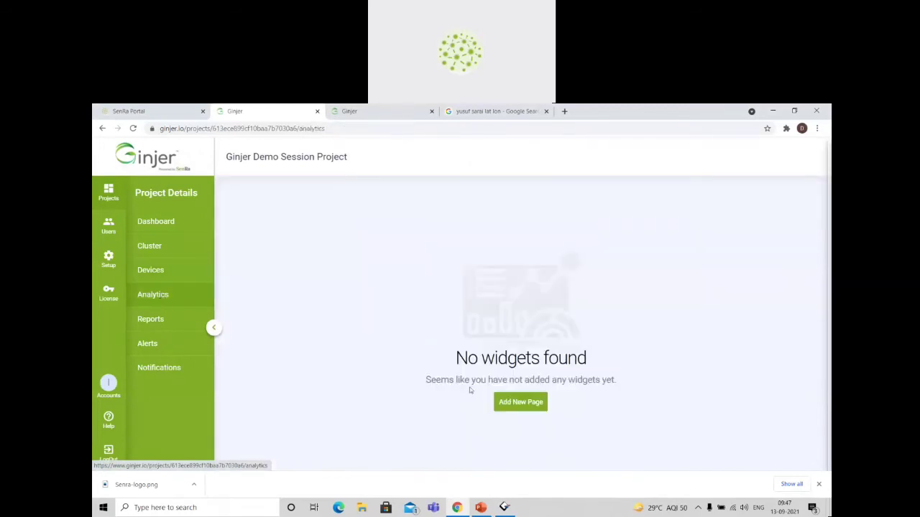
click(516, 404)
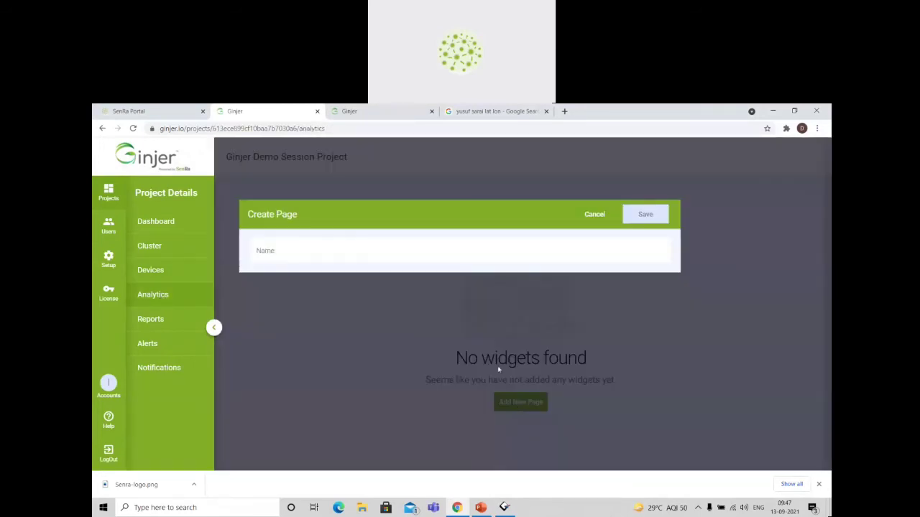
click(359, 253)
text(Demo Analytics)
click(646, 217)
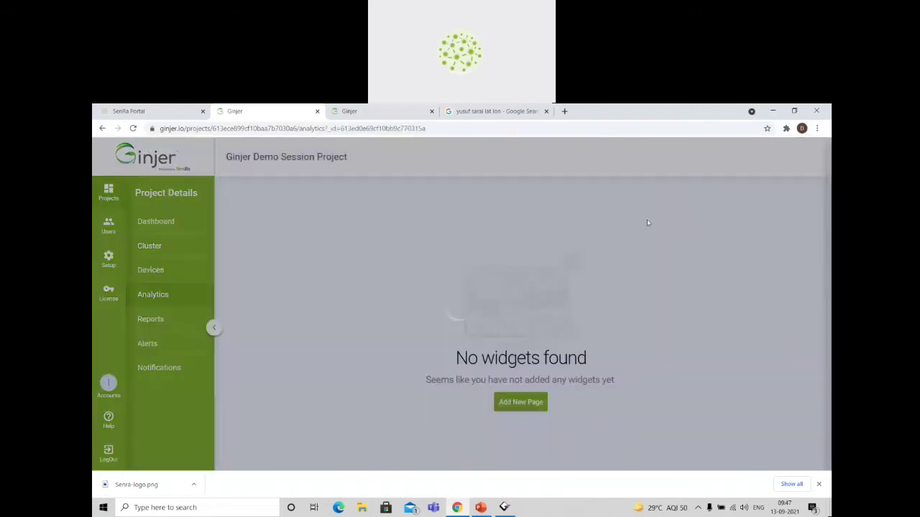
Add a Chart widget named Temperature, using Demo Session Solution and the Temperature output.
click(750, 156)
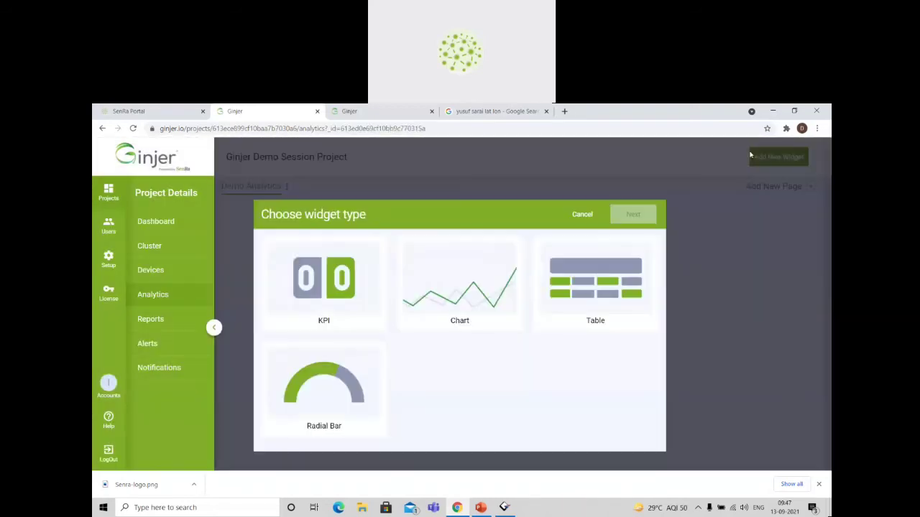
click(435, 300)
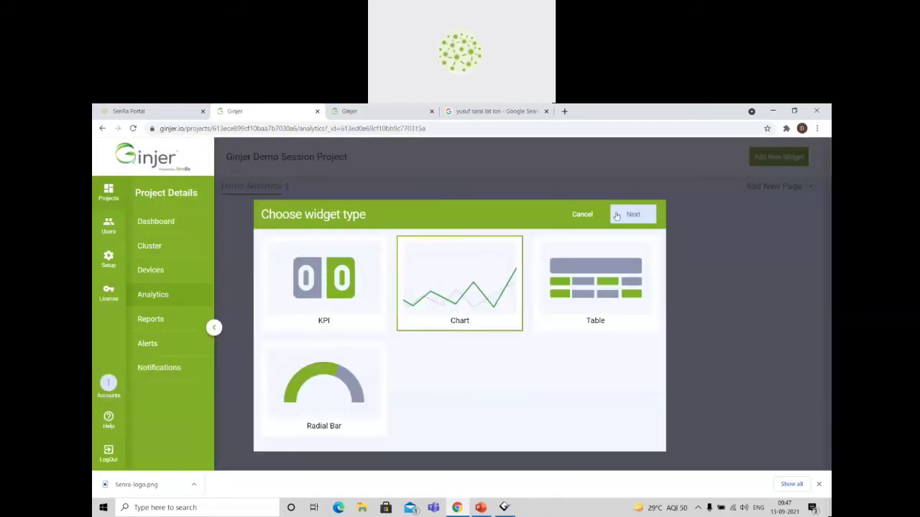
click(635, 217)
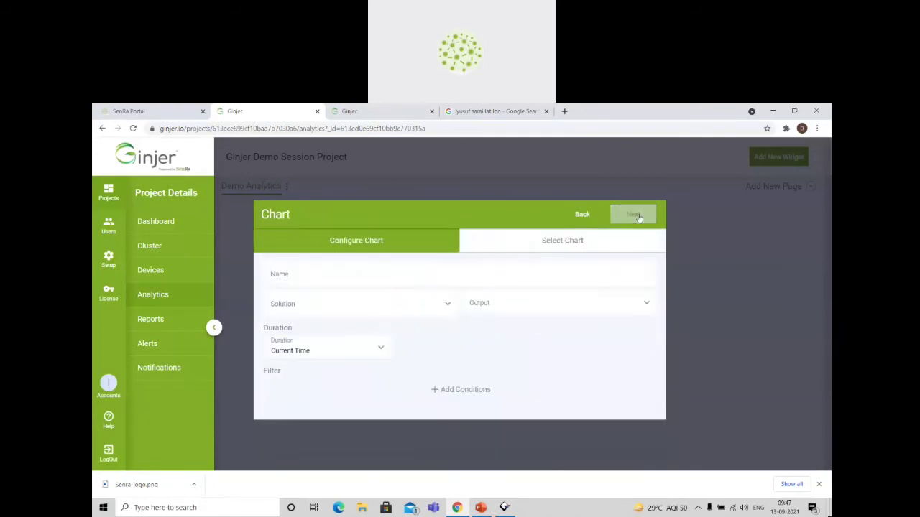
click(338, 274)
click(320, 301)
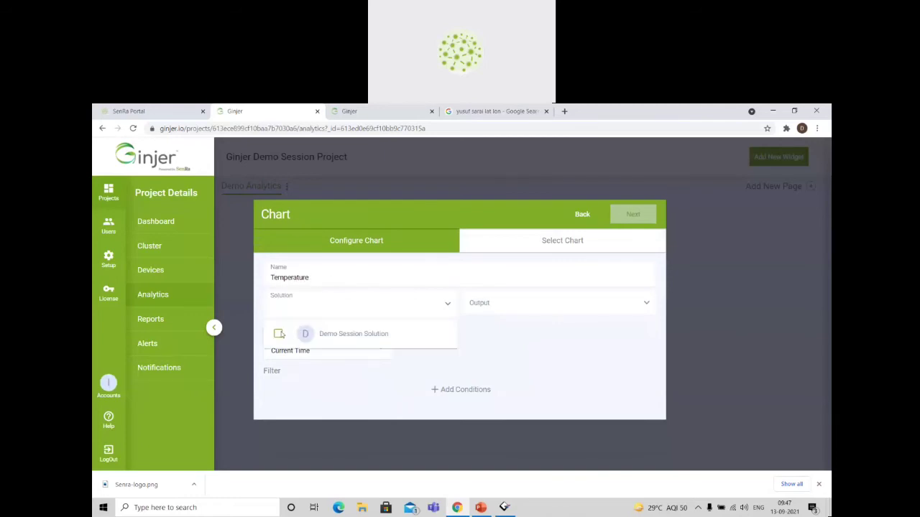
click(277, 334)
click(495, 309)
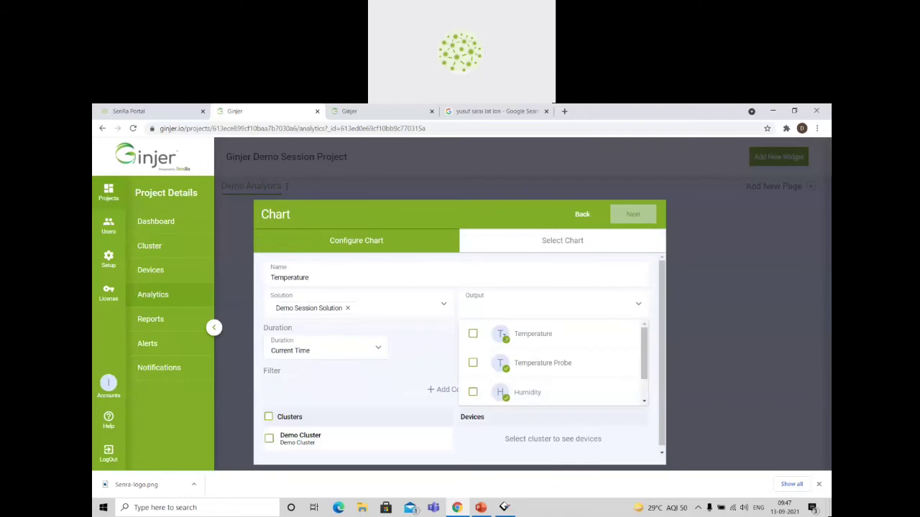
scroll(531, 353, down, 1)
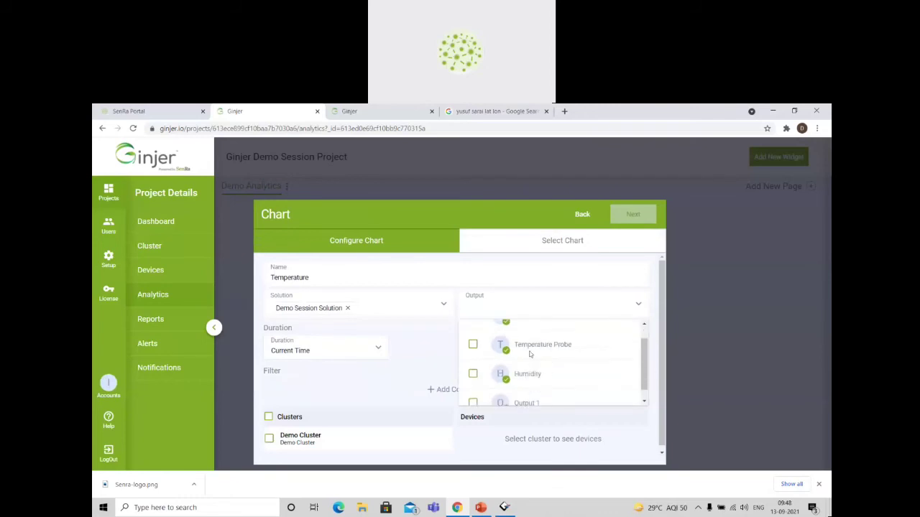
scroll(531, 353, up, 1)
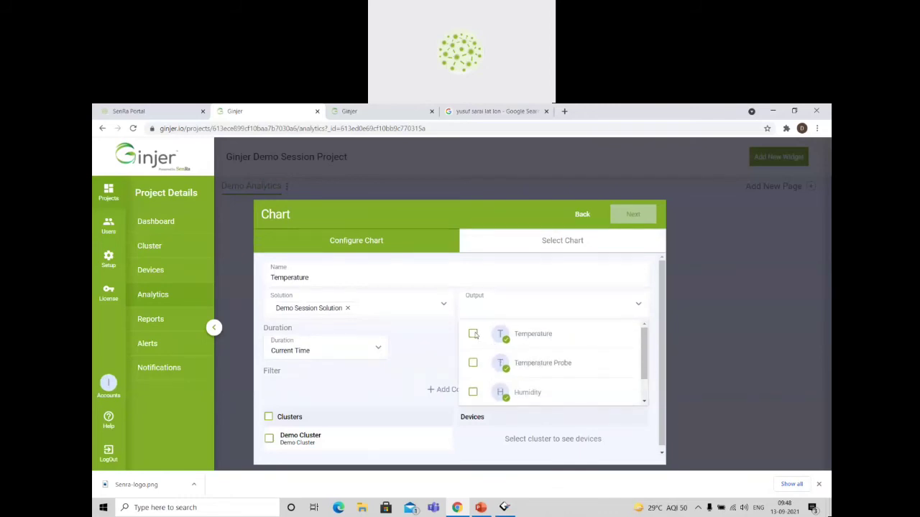
click(473, 334)
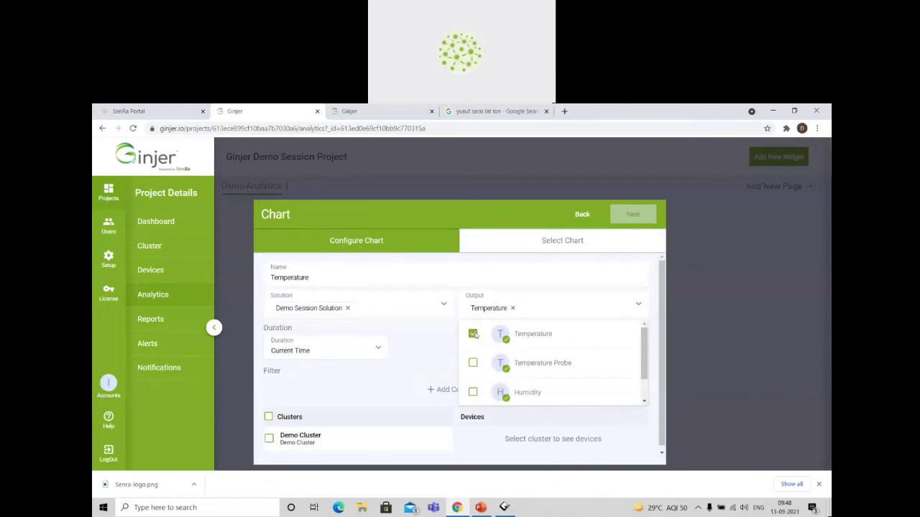
Set the chart's duration to Today and include Demo Cluster with only the Cold Chain Module, then continue to chart selection.
click(376, 349)
click(296, 392)
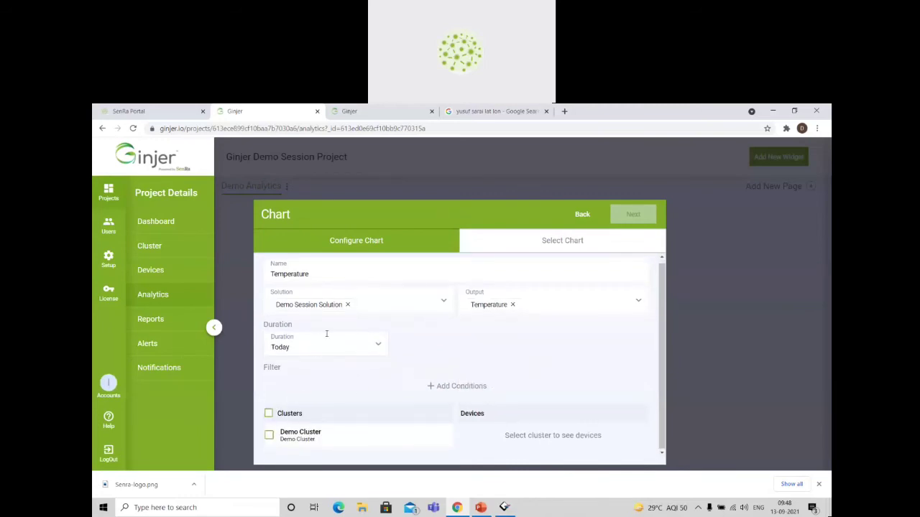
click(272, 436)
click(271, 437)
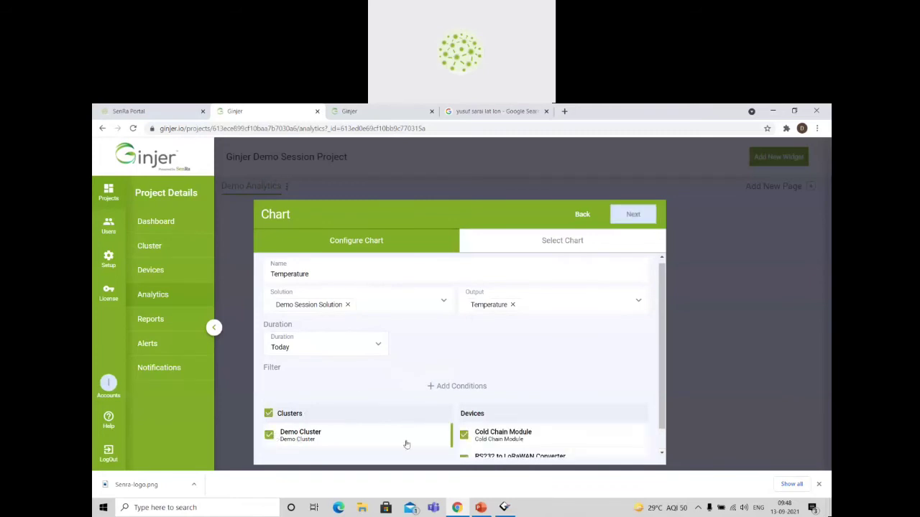
scroll(404, 441, down, 1)
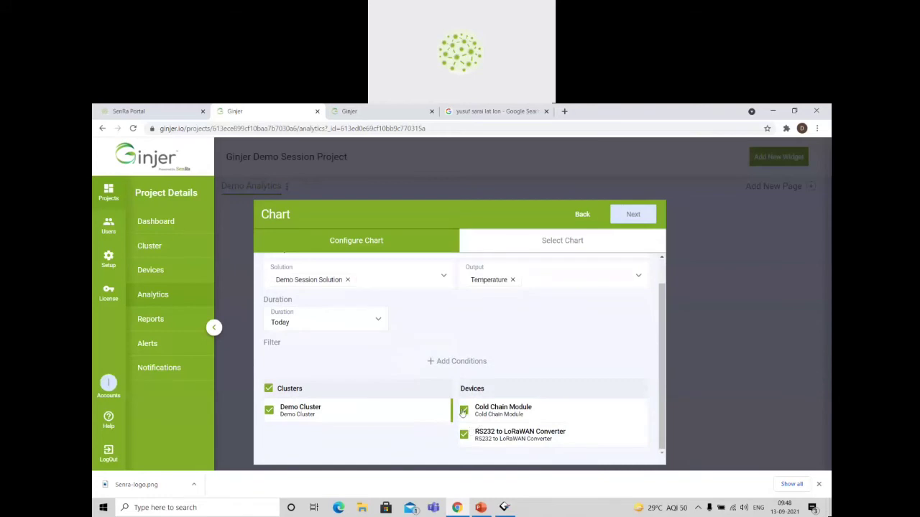
click(463, 436)
scroll(550, 334, up, 1)
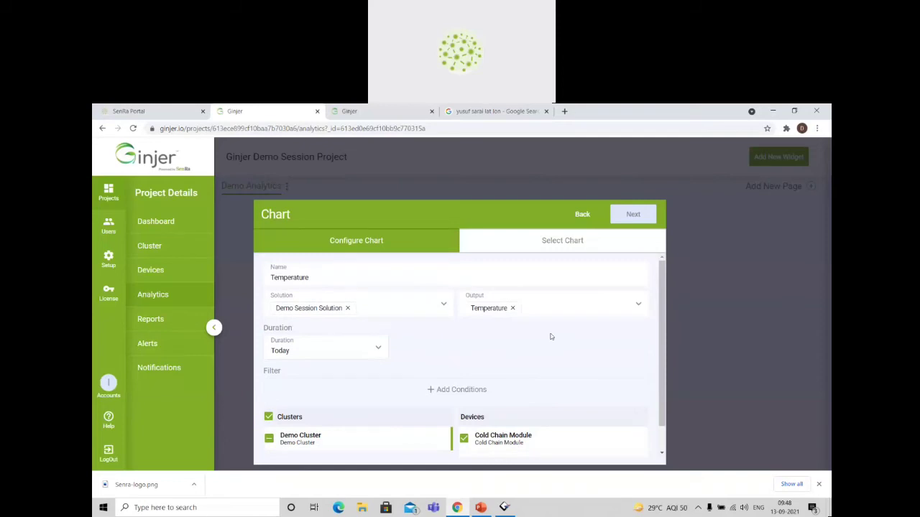
click(628, 214)
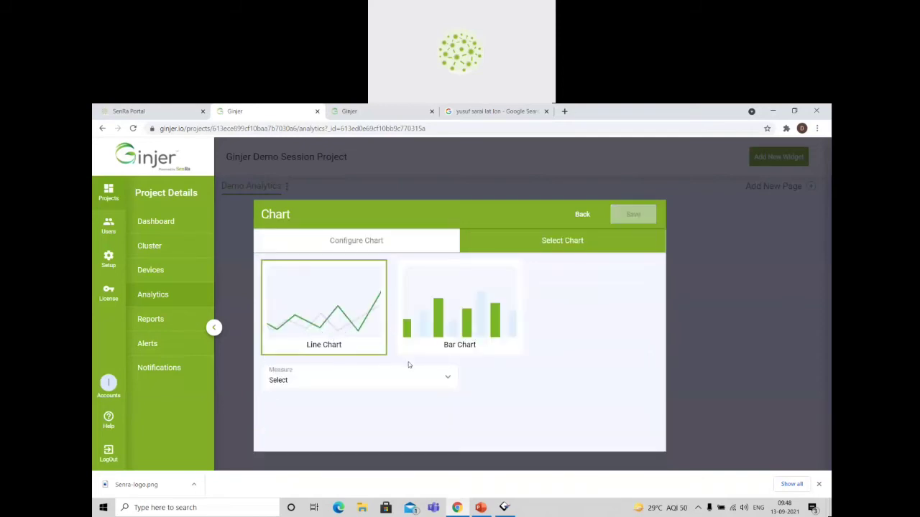
Set the line chart's measure to Value and its X-axis to Time, and save the widget.
click(447, 378)
scroll(489, 407, down, 1)
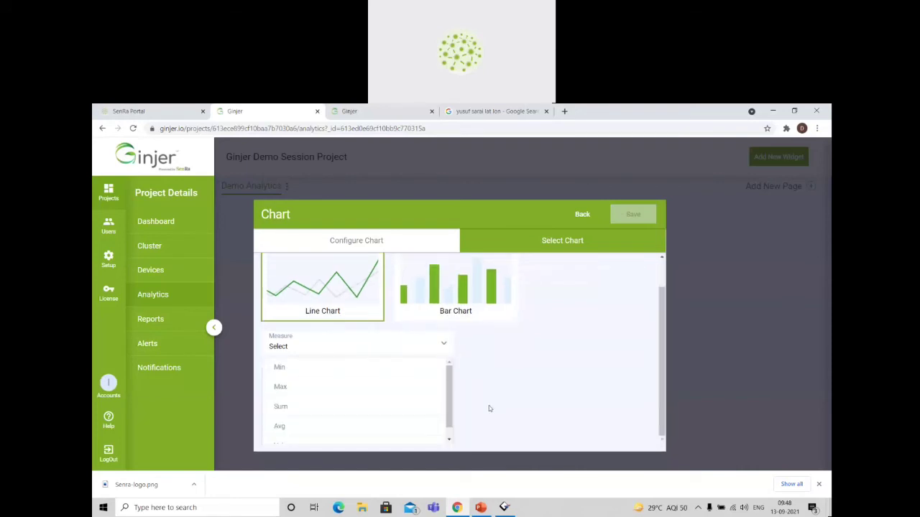
scroll(349, 439, down, 1)
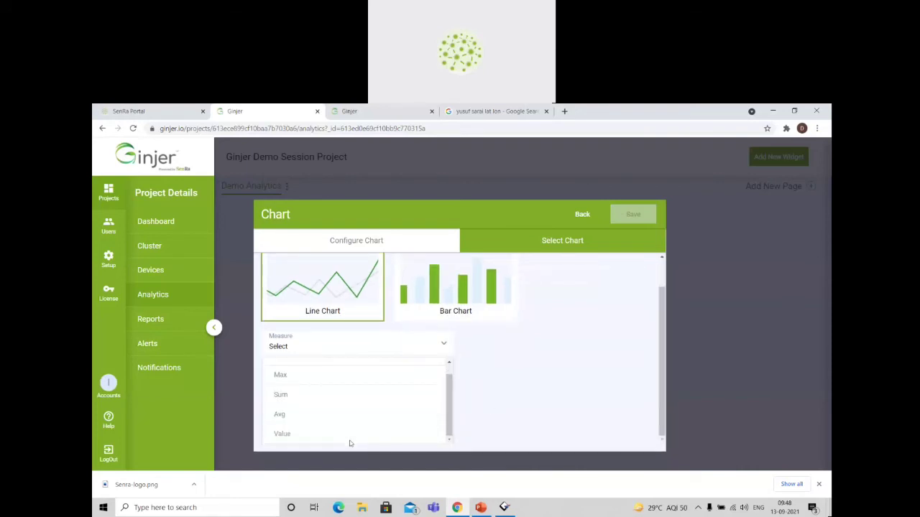
click(286, 434)
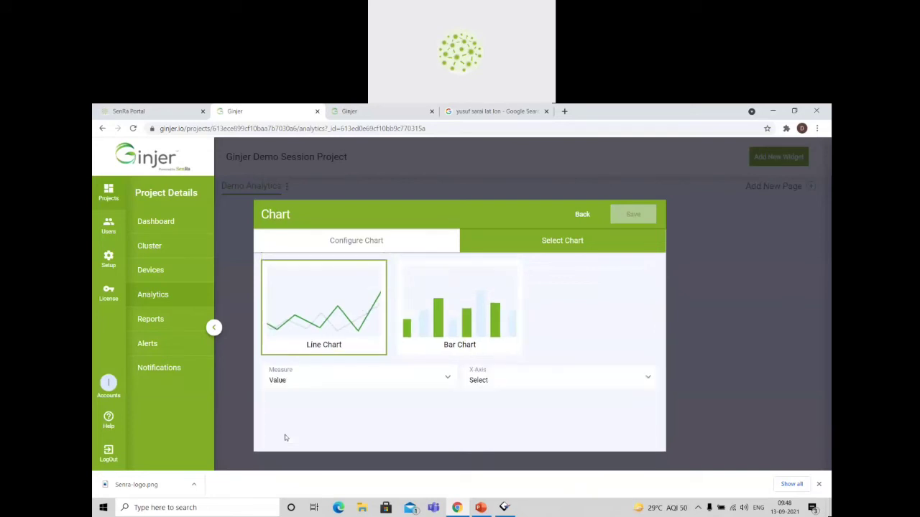
click(494, 380)
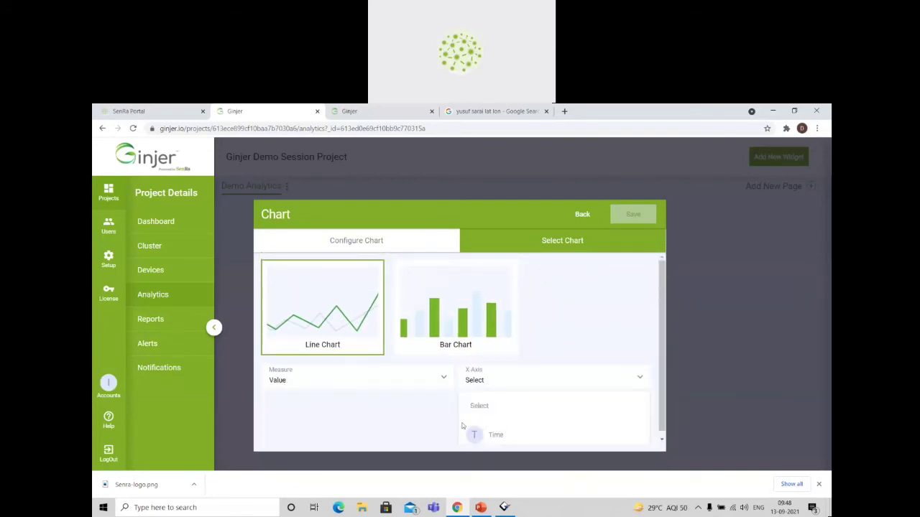
click(519, 438)
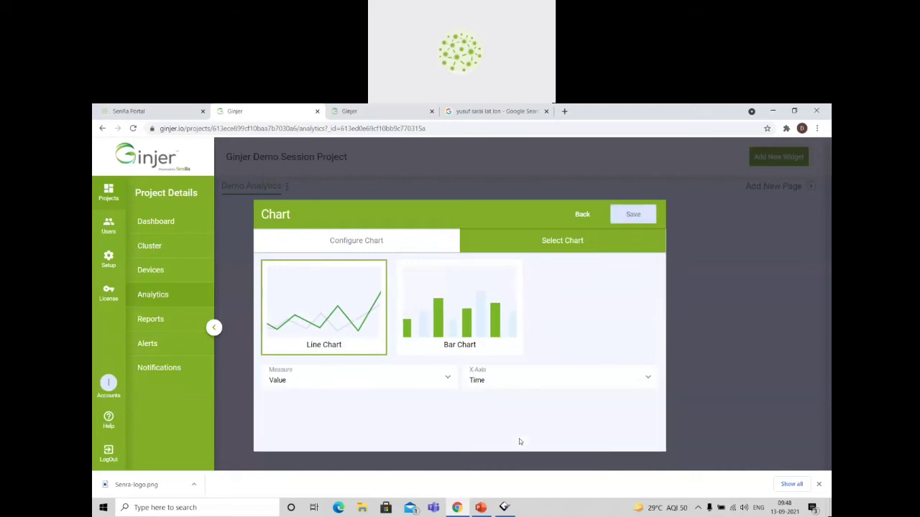
click(445, 381)
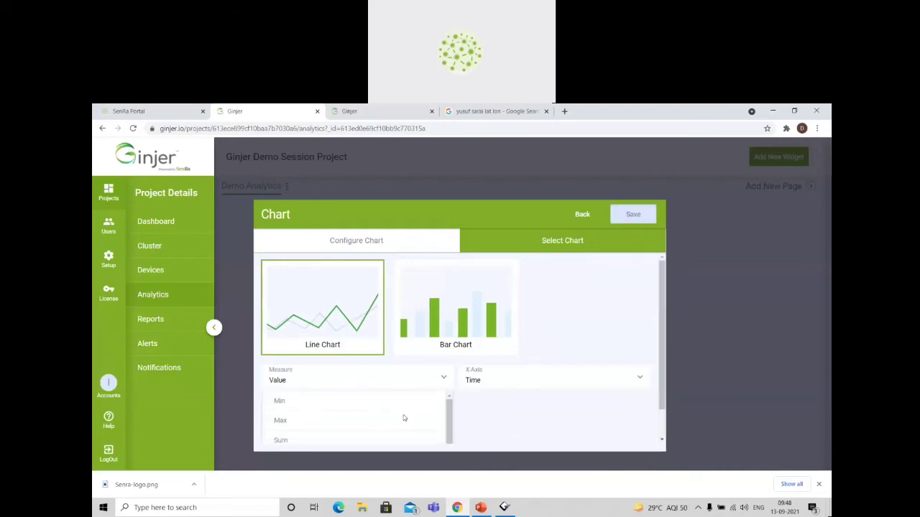
click(526, 424)
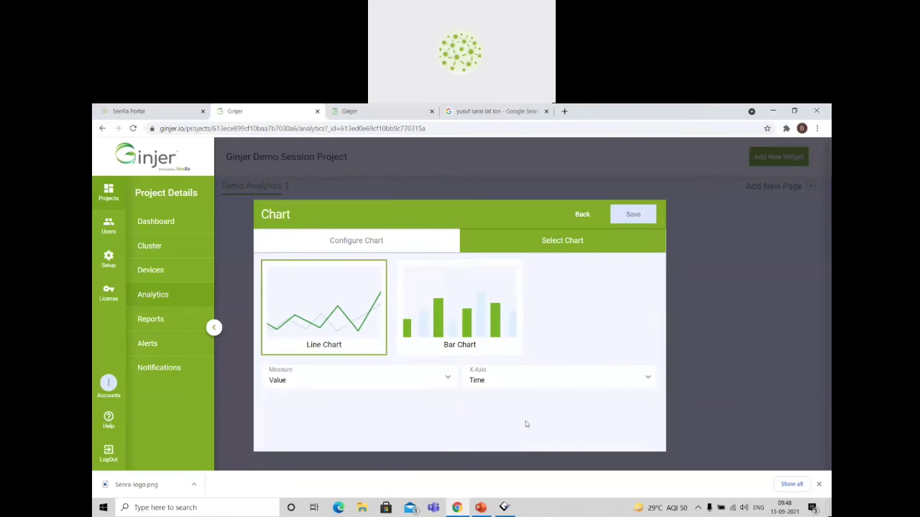
click(652, 221)
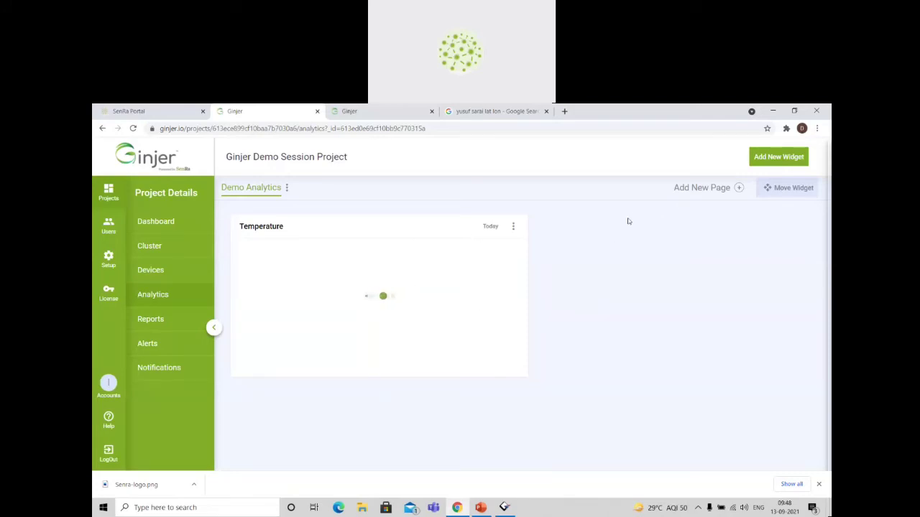
Look over the available widget types for a further widget and close the chooser without adding one.
click(790, 163)
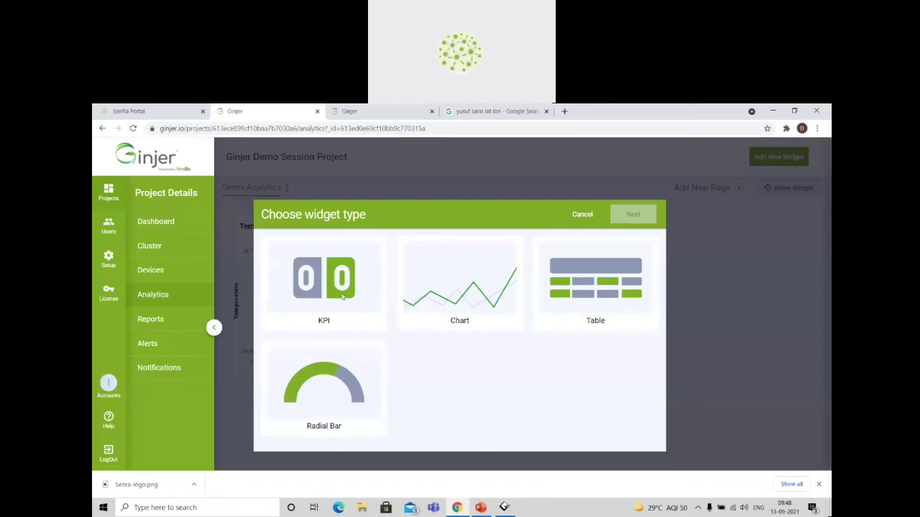
click(580, 213)
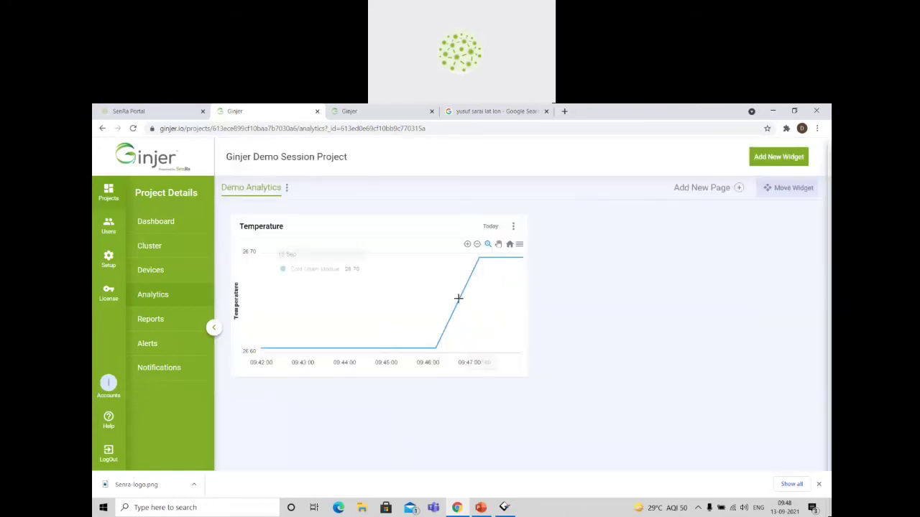
Open the project's reports and set both the From Date and To Date to September 13, 2021.
click(154, 319)
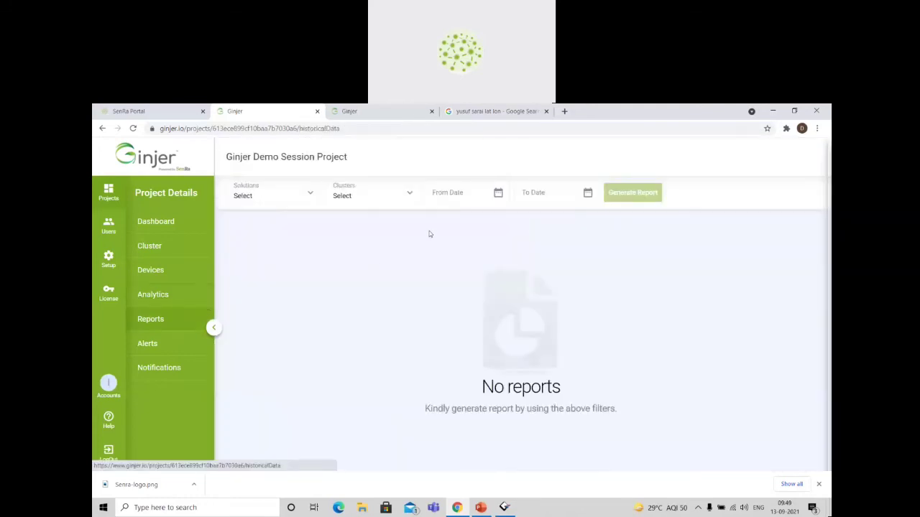
click(472, 192)
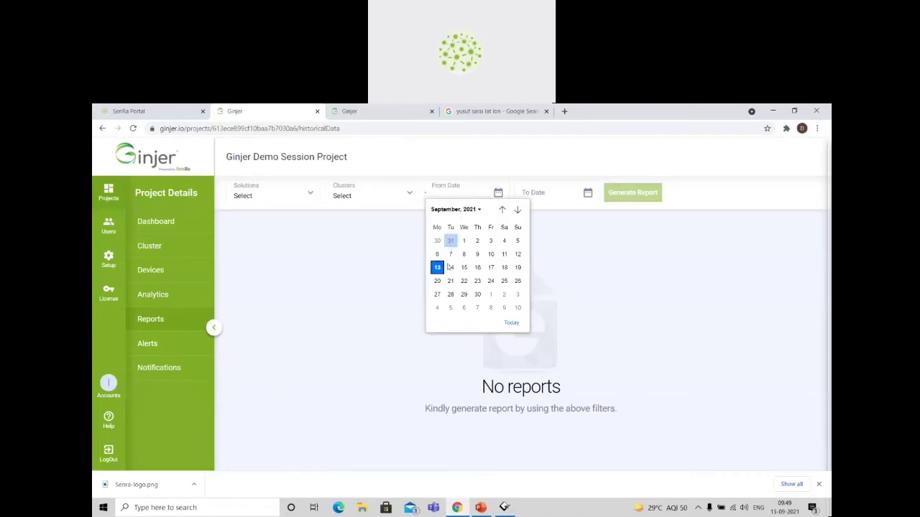
click(436, 268)
click(546, 194)
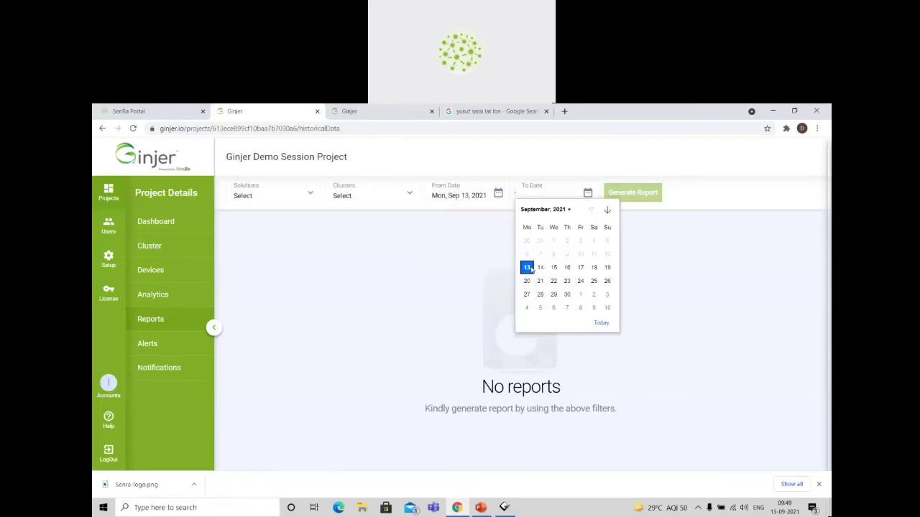
click(528, 268)
Generate the report for Demo Session Solution and Demo Cluster, and download it as CSV.
click(365, 195)
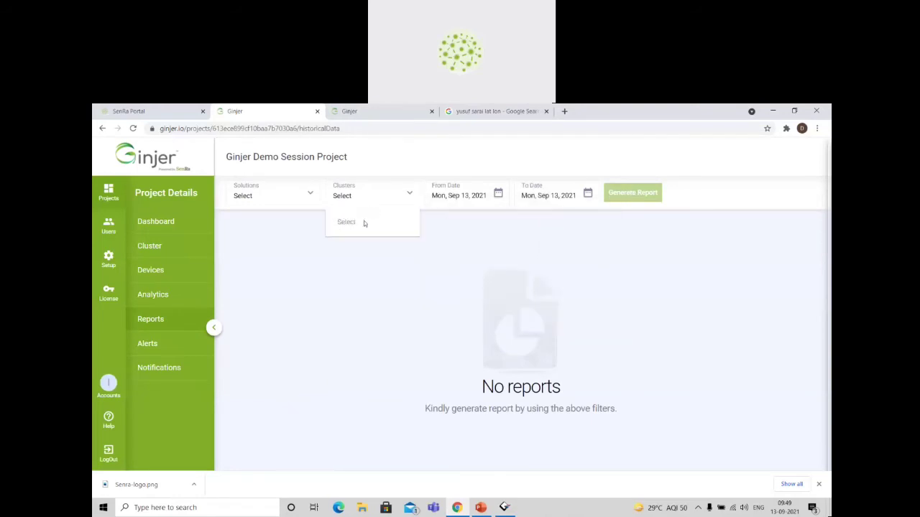
click(285, 188)
click(299, 255)
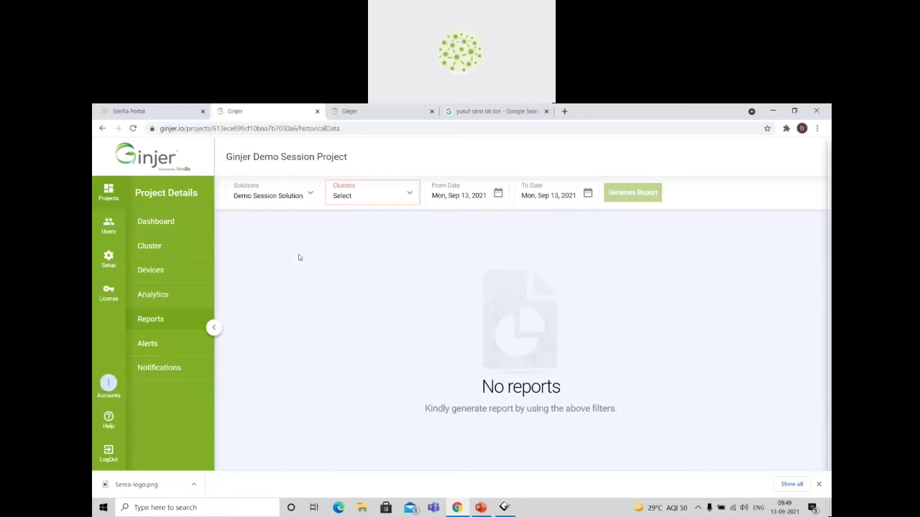
click(365, 195)
click(363, 269)
click(622, 195)
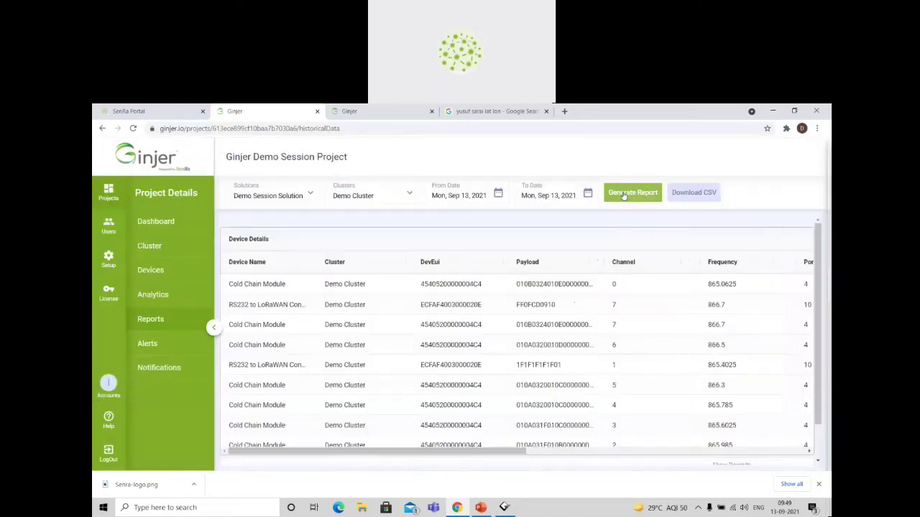
scroll(509, 305, down, 2)
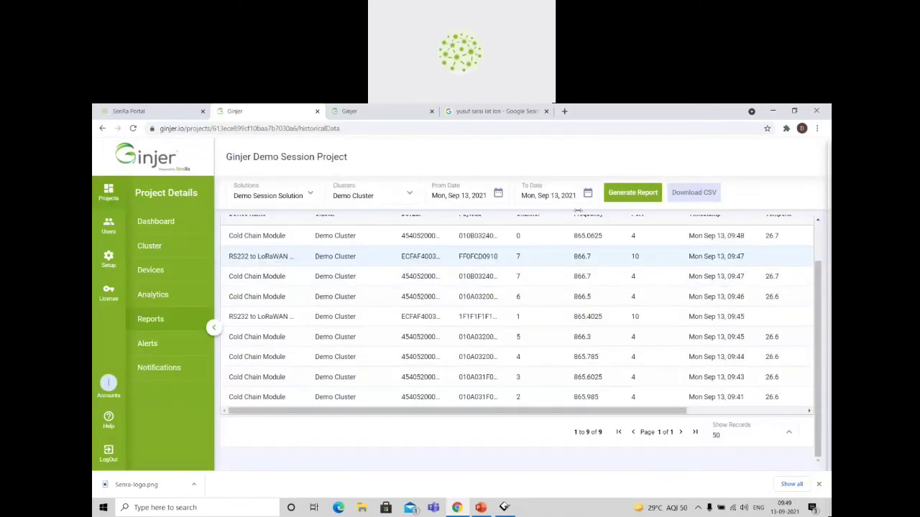
click(695, 196)
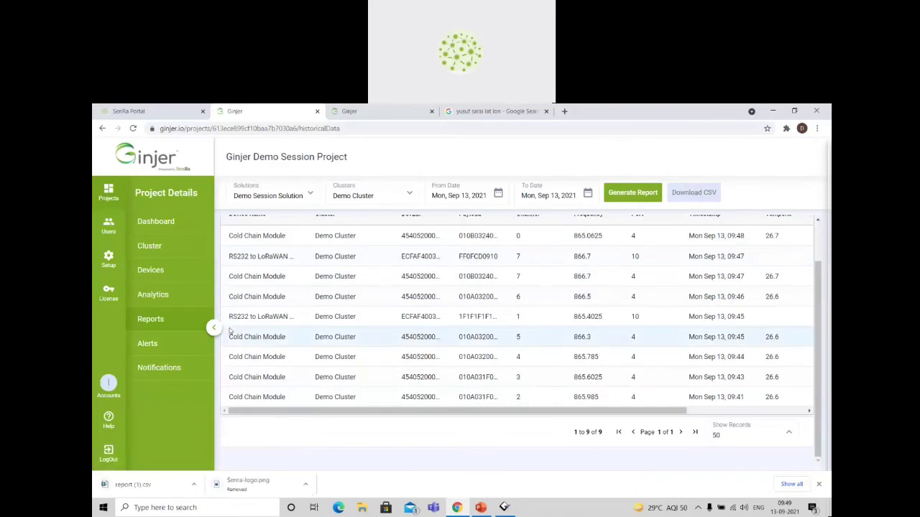
Open the project's alerts and start an alert named Temp Monitoring with Demo Session Solution and the Temperature output.
click(148, 344)
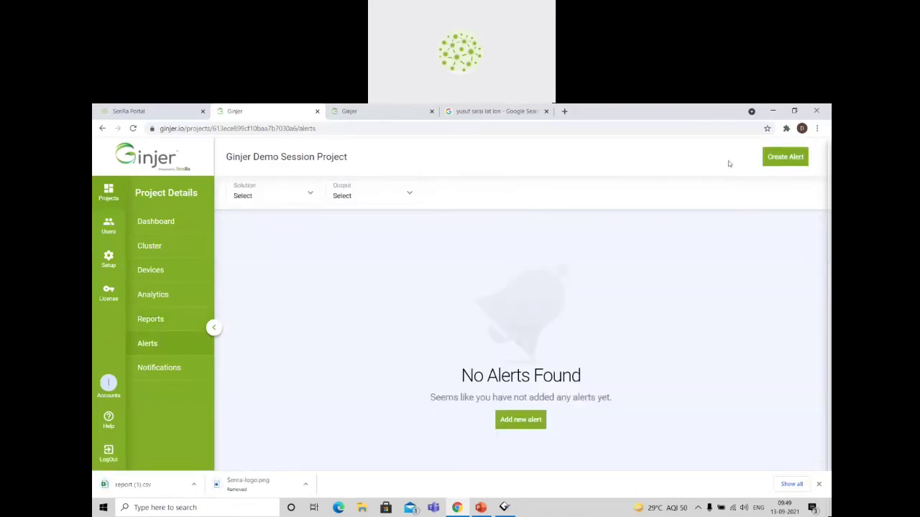
click(787, 157)
click(357, 269)
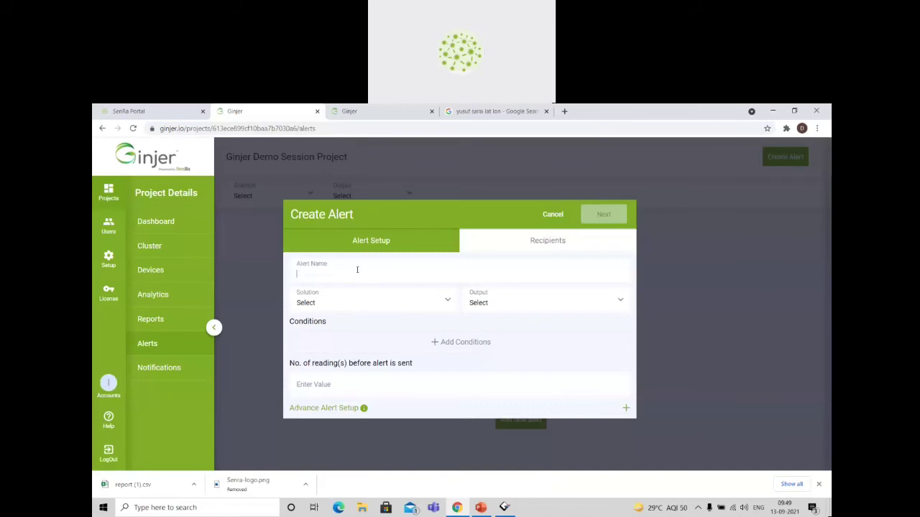
text(Temp Monitoring)
click(347, 299)
click(340, 355)
click(510, 309)
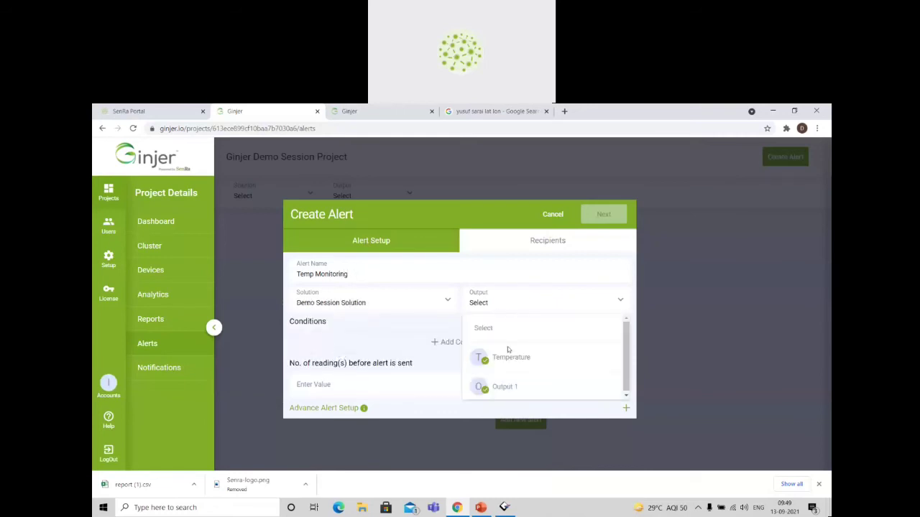
click(508, 355)
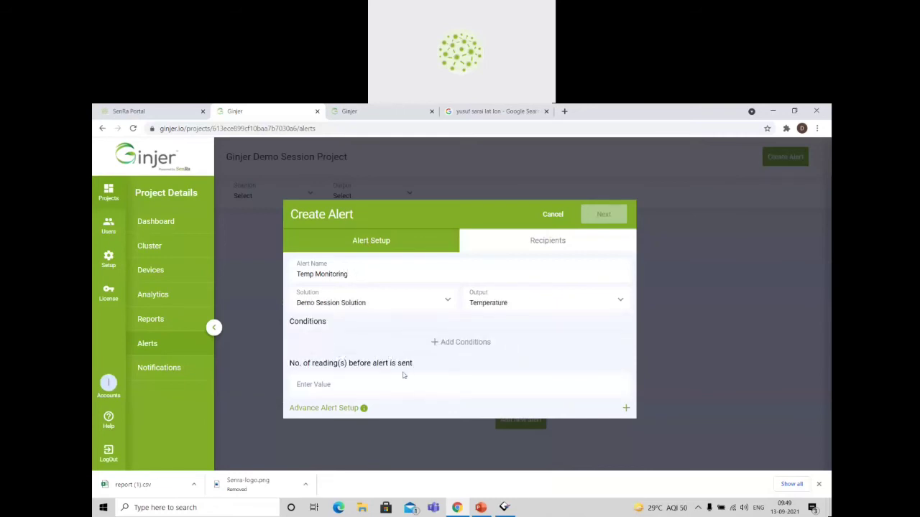
Set the number of readings before the alert is sent to 1 and view the advanced alert setup.
click(385, 387)
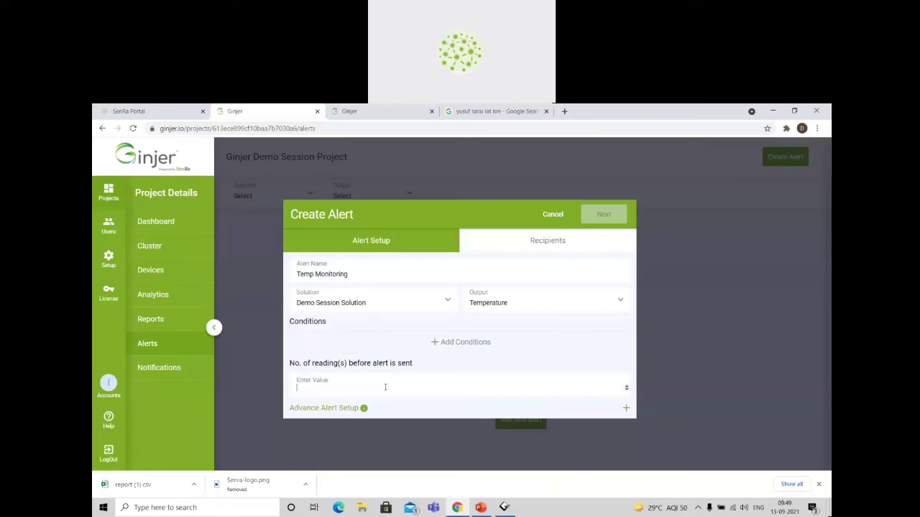
click(335, 411)
scroll(397, 401, down, 1)
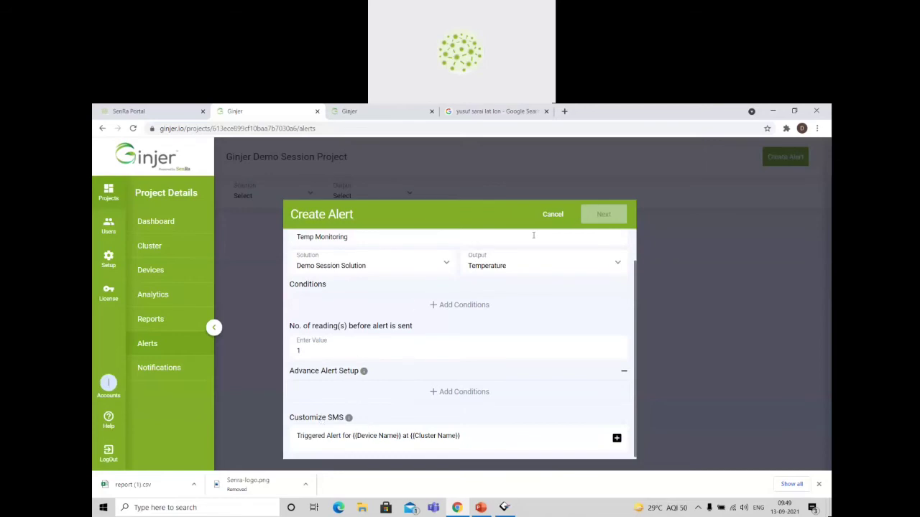
scroll(515, 254, up, 1)
click(357, 410)
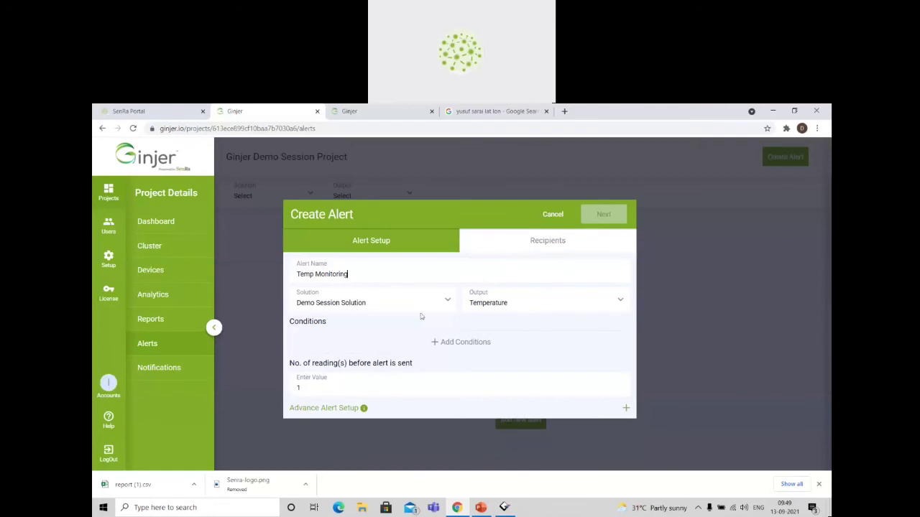
Try adding a condition to the Temp Monitoring alert, remove it again, and cancel the alert.
click(455, 343)
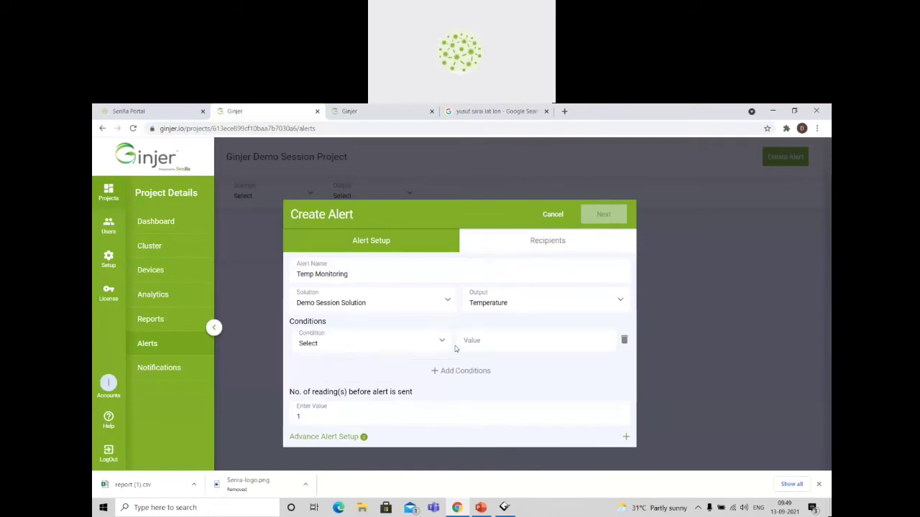
click(625, 341)
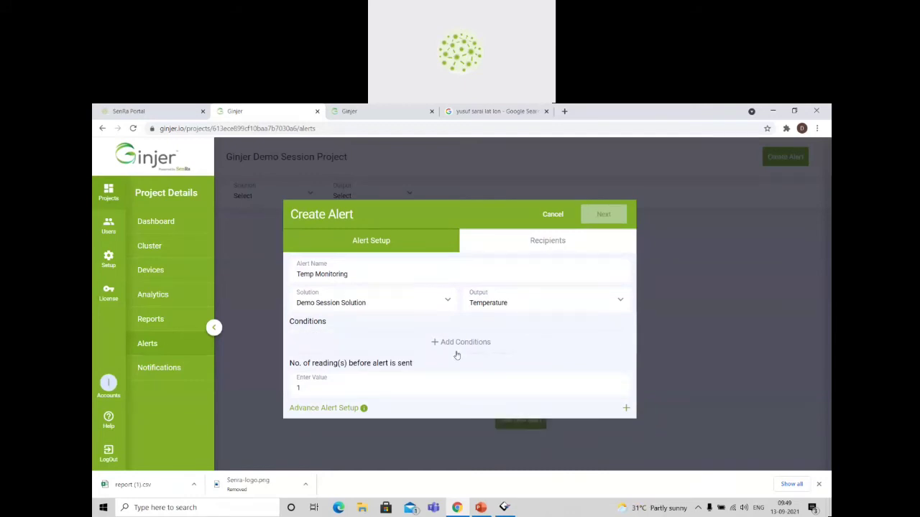
click(349, 409)
scroll(404, 414, down, 1)
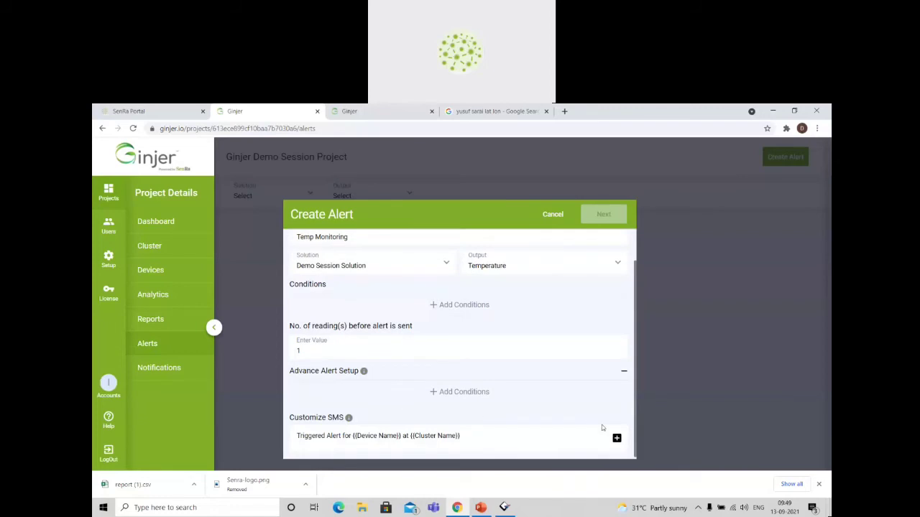
click(624, 370)
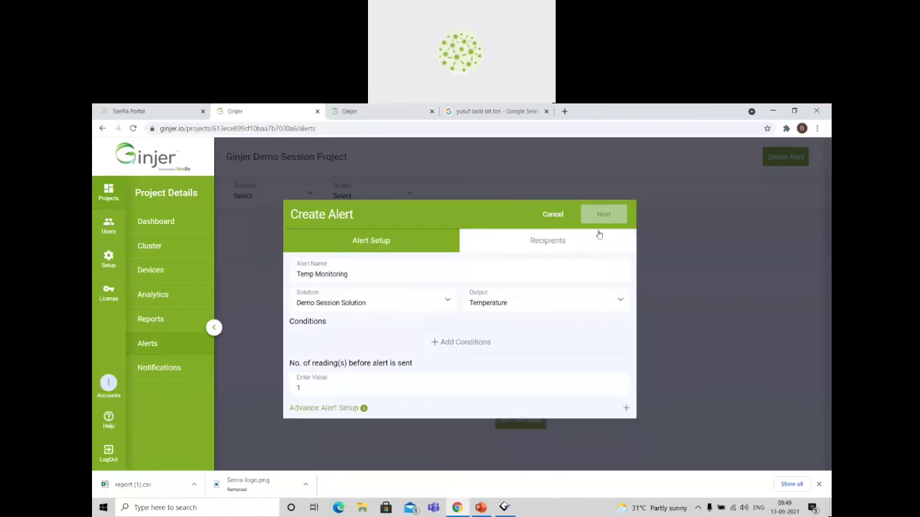
click(562, 211)
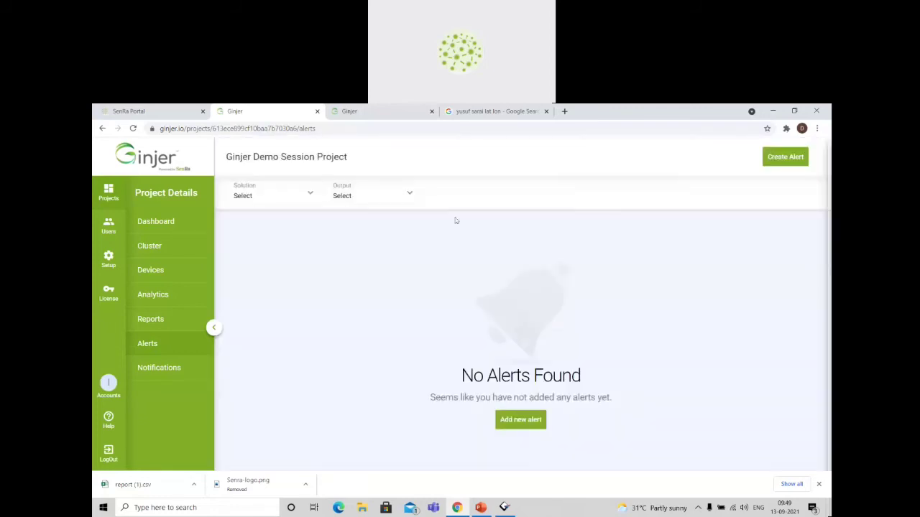
Start the alert again, named Temp Monitoring, with Demo Session Solution and the Temperature output.
click(796, 160)
click(344, 267)
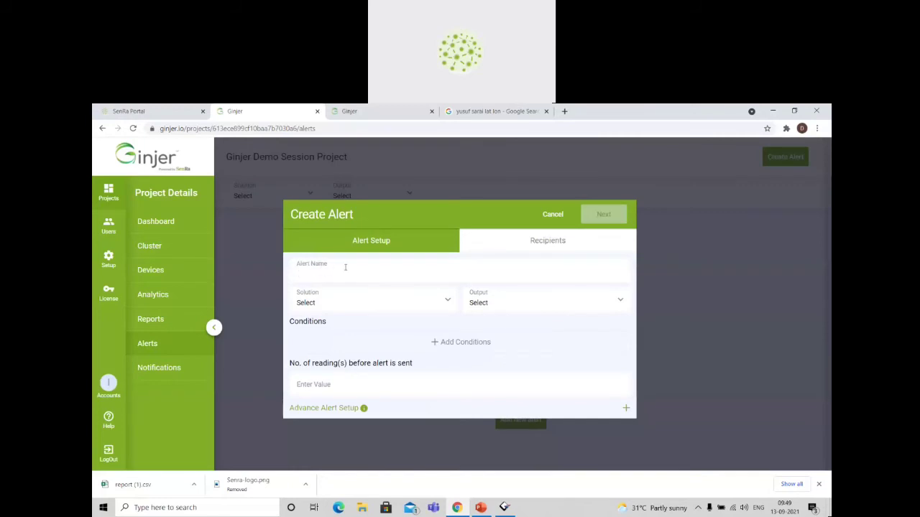
text(Temp Monitoring)
click(343, 297)
click(340, 355)
click(495, 304)
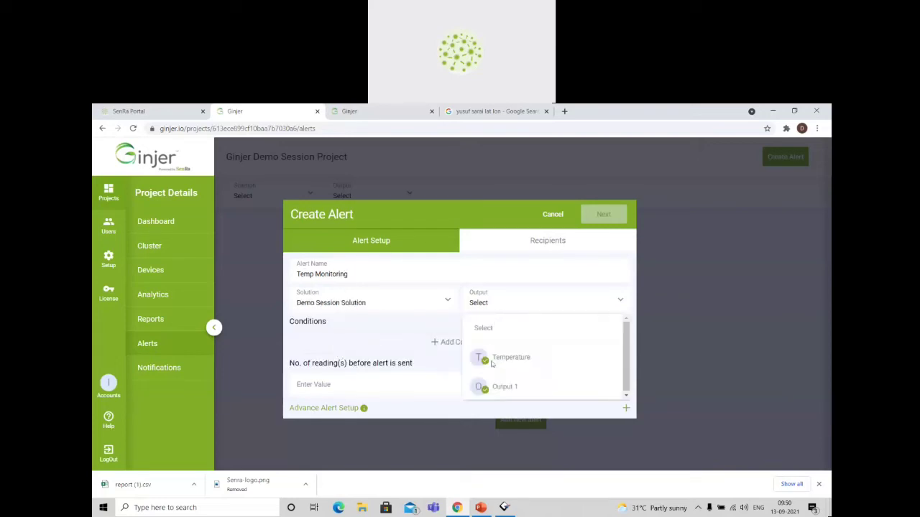
click(493, 364)
Set the readings before the alert is sent to 1, and try adding a condition but remove it again.
click(350, 377)
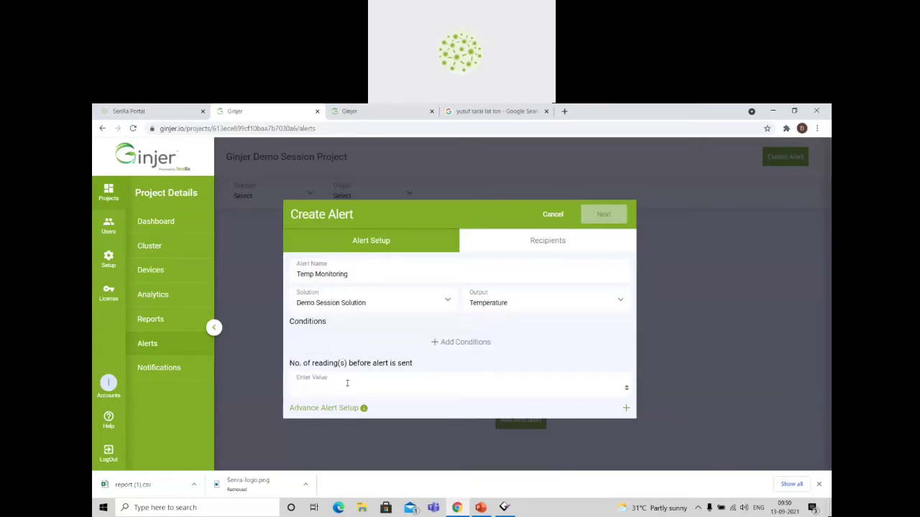
text(1)
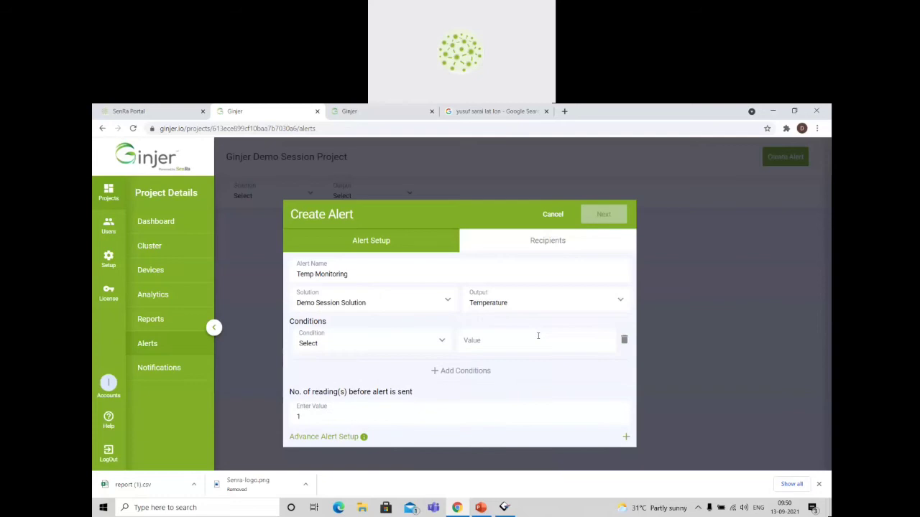
click(623, 340)
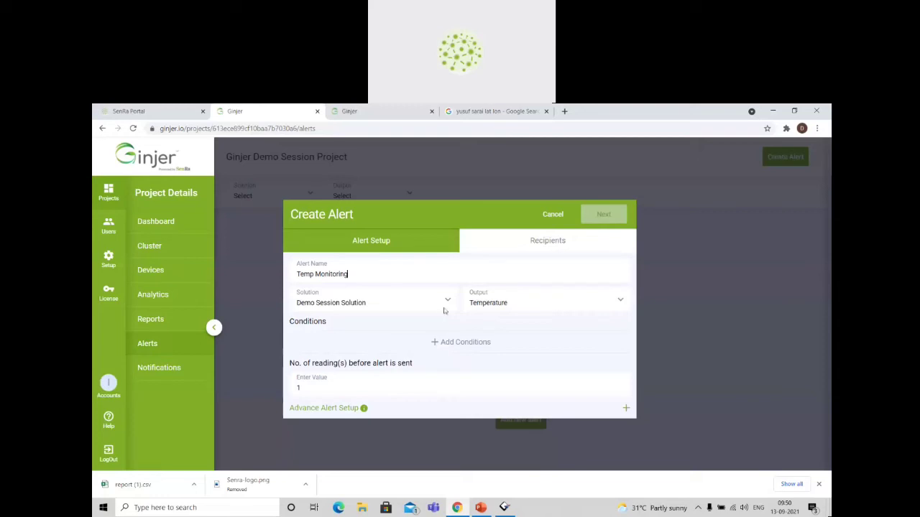
click(484, 302)
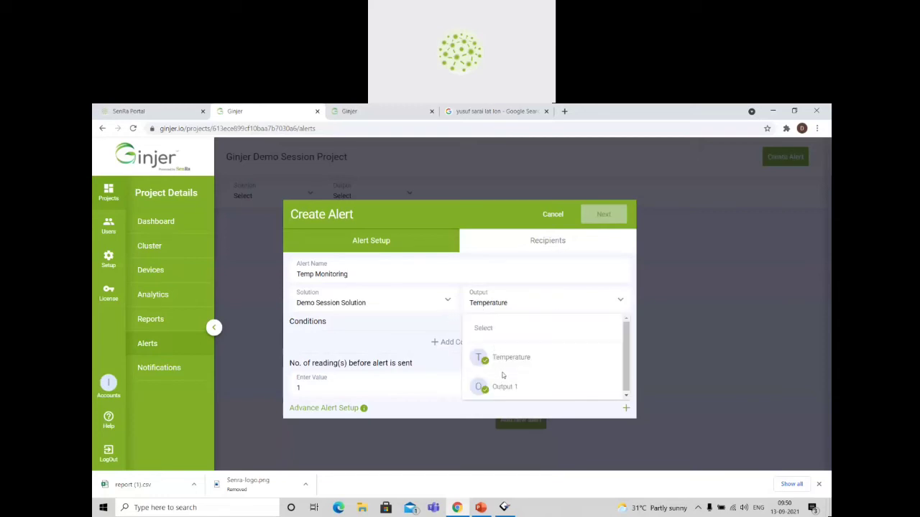
click(371, 321)
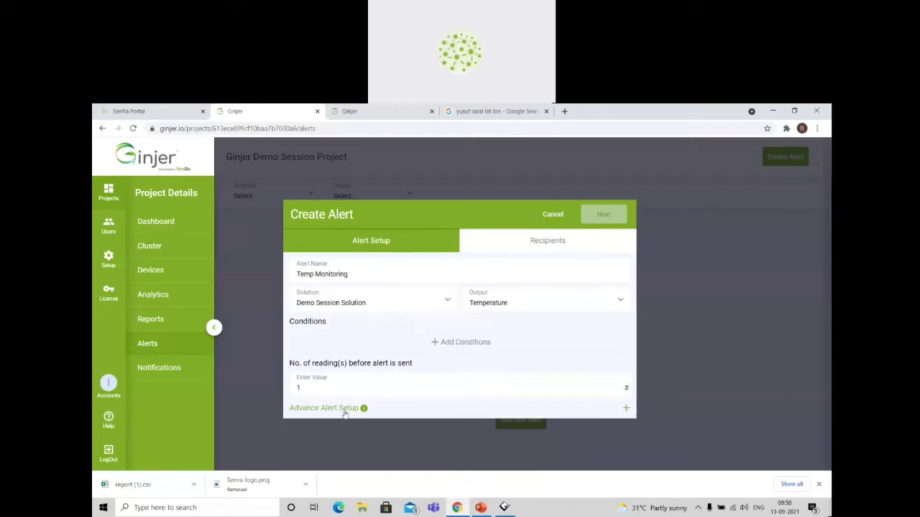
Try an advanced alert condition for Demo Session Solution's Cold Chain Module, then remove it and collapse the advanced setup.
click(345, 409)
scroll(420, 409, down, 1)
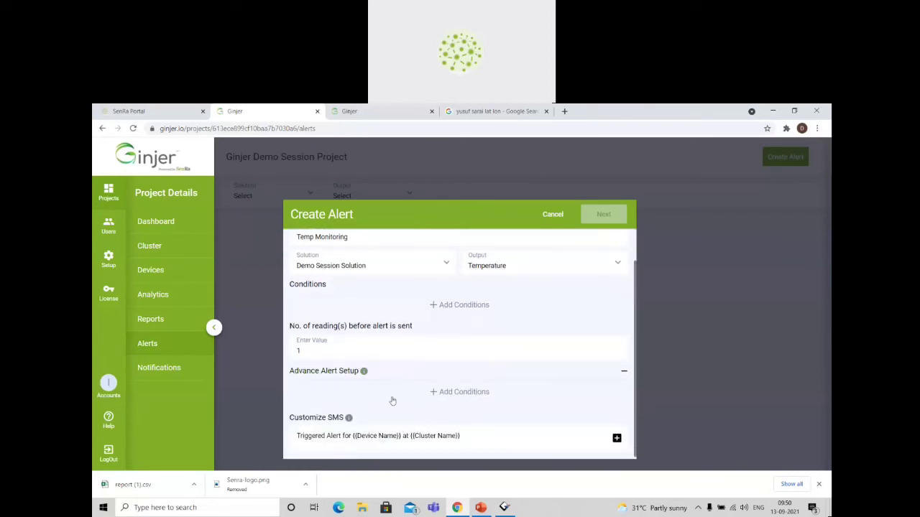
click(453, 391)
click(336, 394)
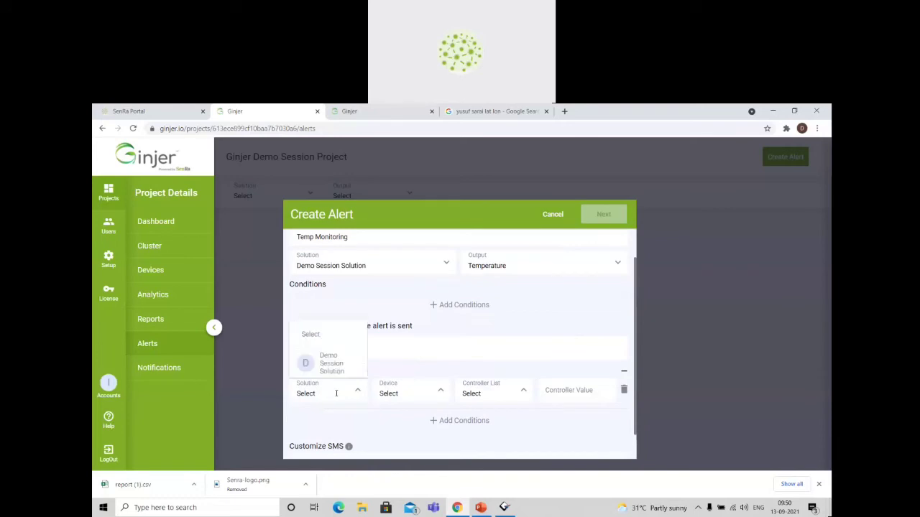
click(351, 360)
click(410, 387)
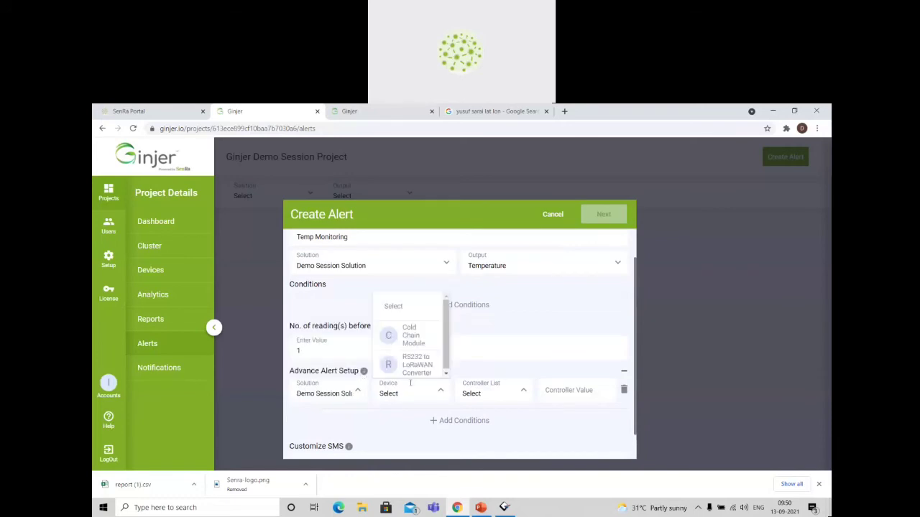
click(415, 336)
click(474, 386)
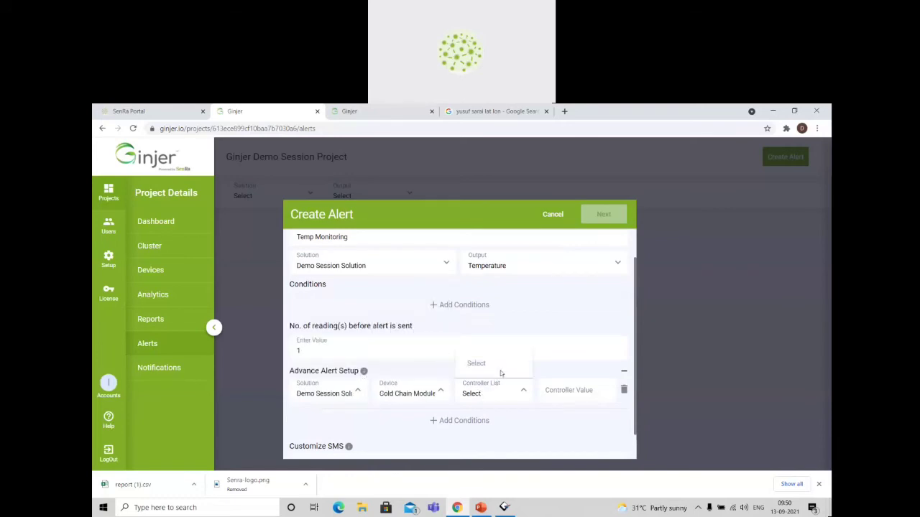
click(557, 406)
click(623, 391)
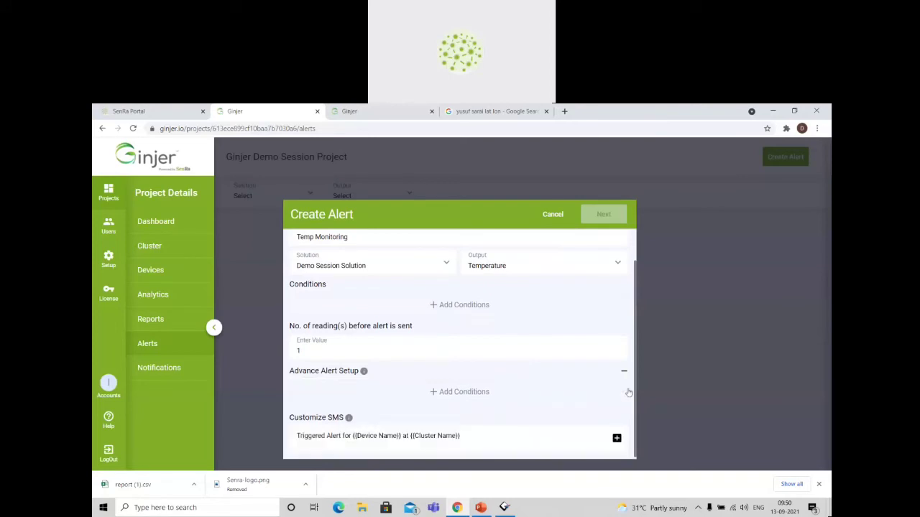
click(623, 375)
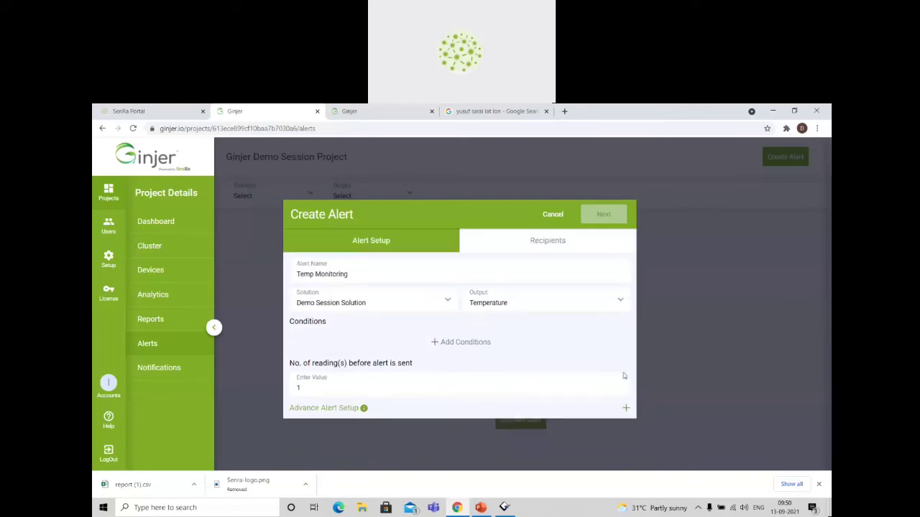
Try adding a condition, remove it, and switch the alert's output to Output 1 and back to Temperature.
click(453, 343)
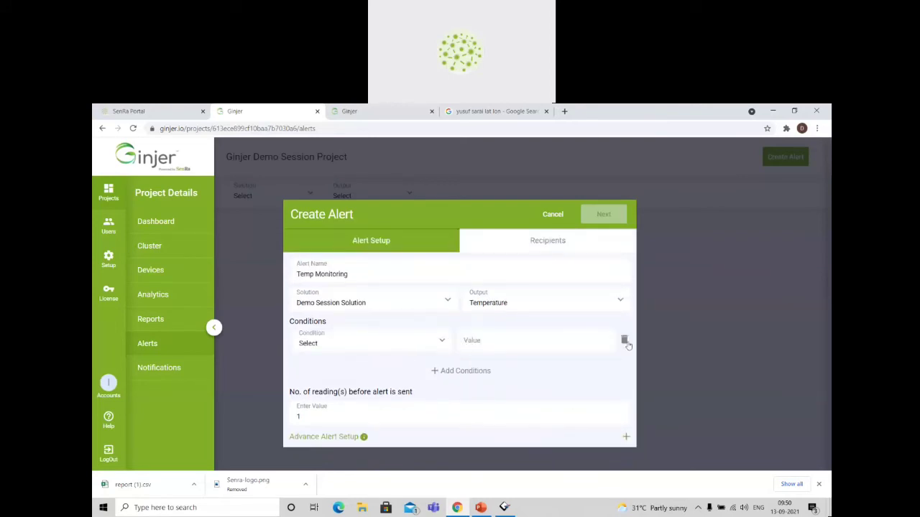
click(624, 340)
drag(441, 342, 392, 303)
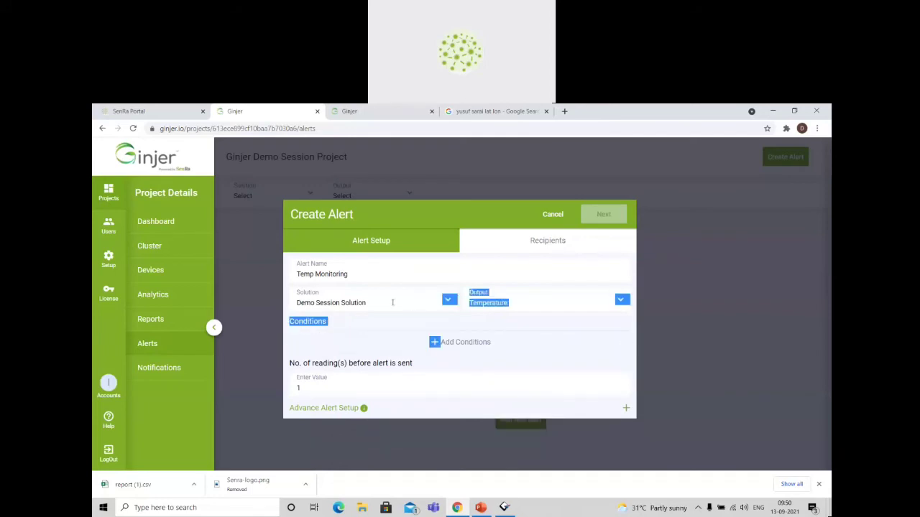
click(487, 303)
click(503, 389)
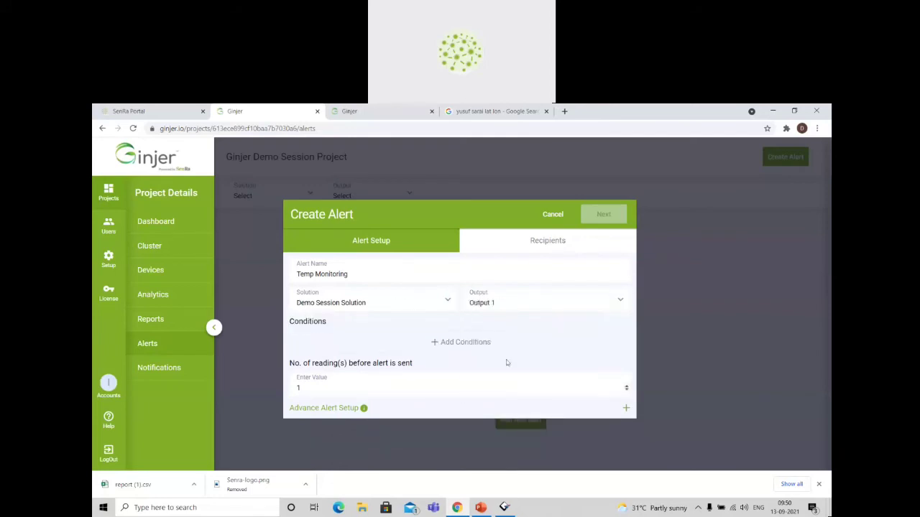
click(420, 302)
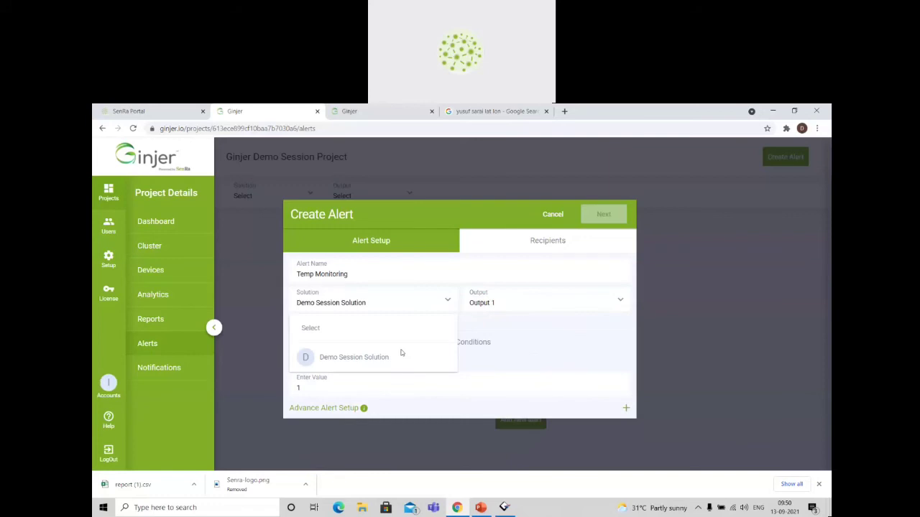
click(382, 357)
click(544, 300)
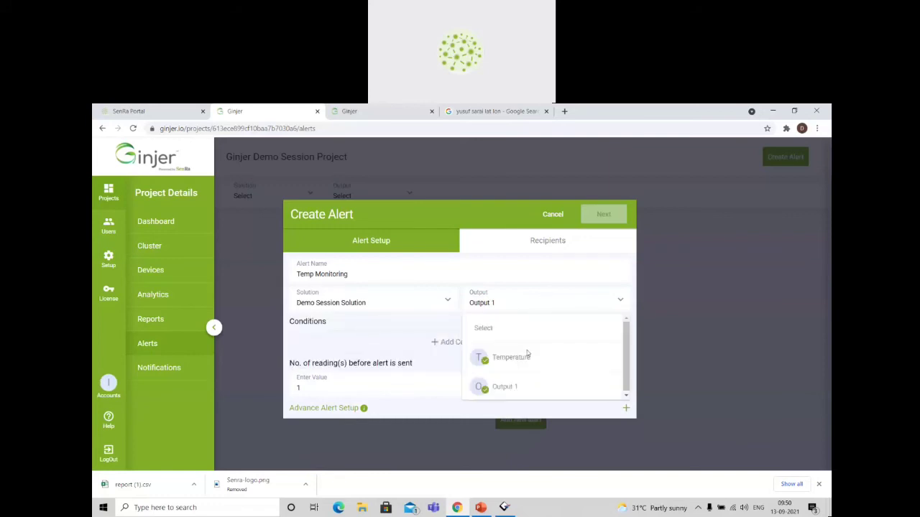
click(527, 354)
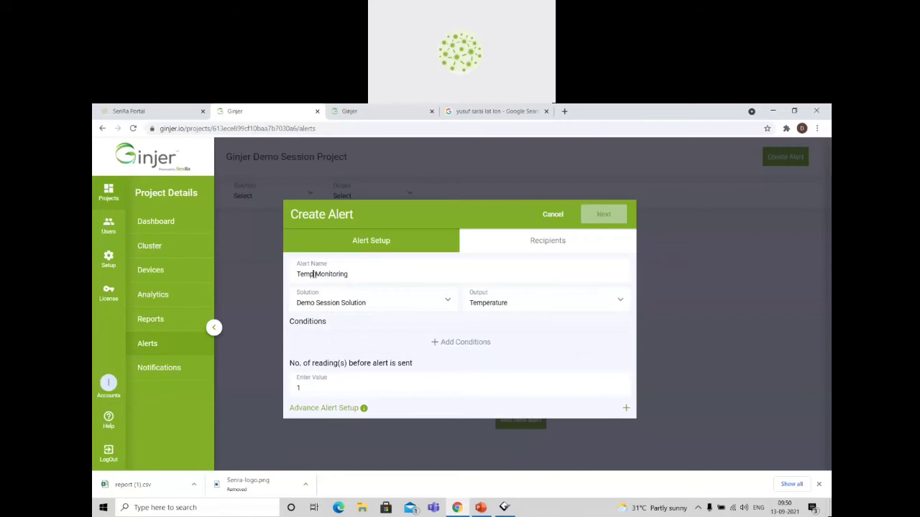
Rename the alert to Temperature Monitoring, set the readings before sending to 01, and cancel the alert.
text(erature)
key(BackSpace)
key(BackSpace)
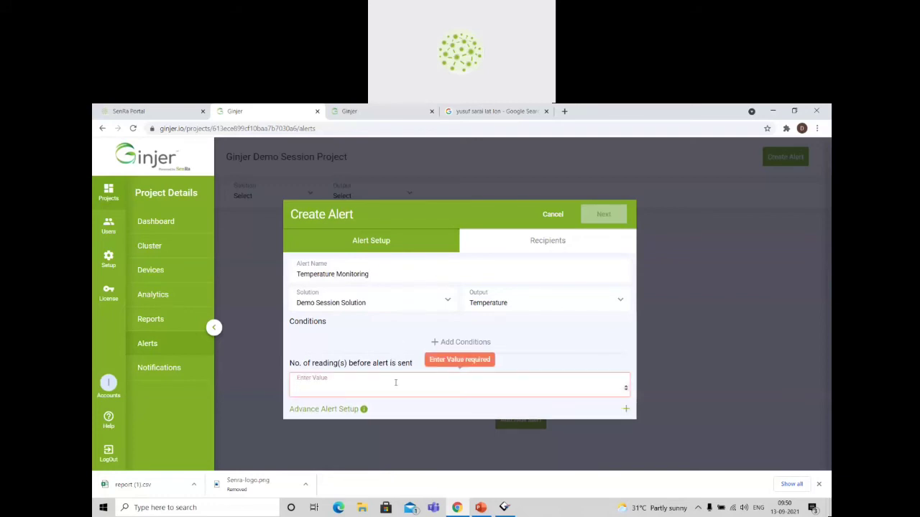
text(01)
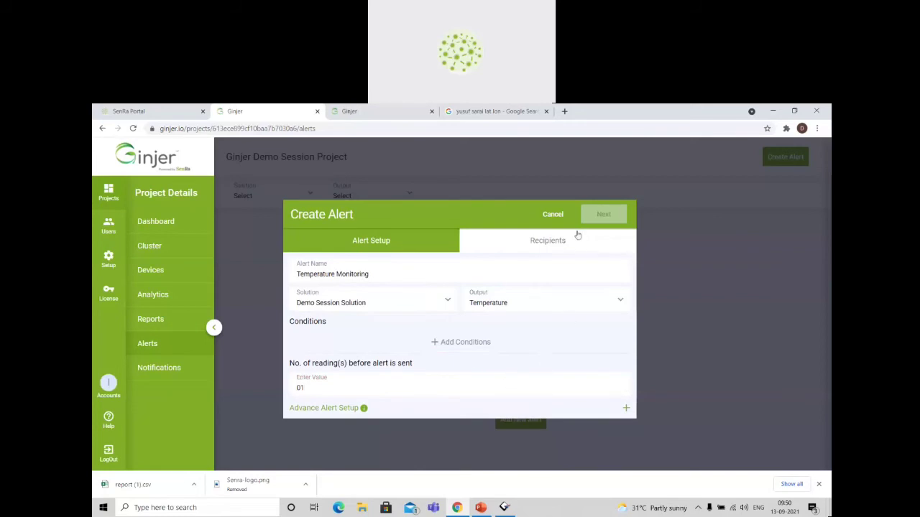
click(548, 214)
Reload the alerts page and start a new alert named TemP Monitoring.
key(F5)
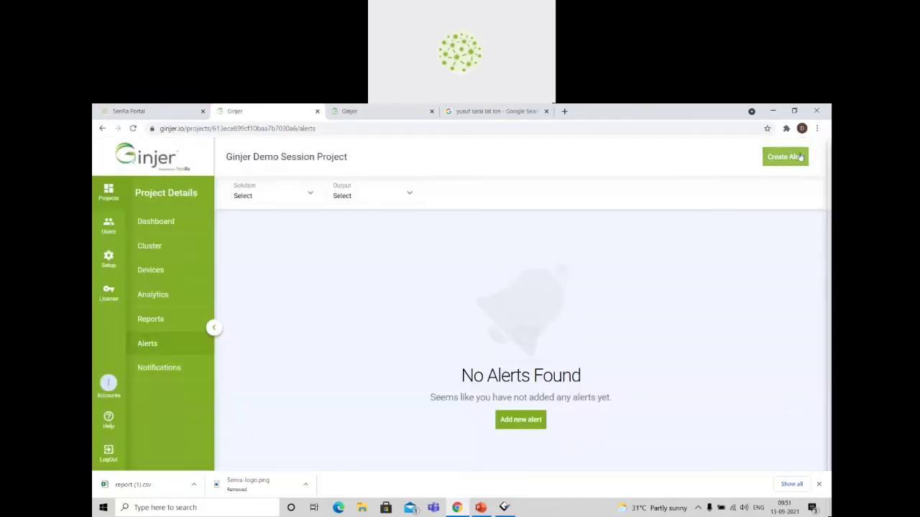
click(800, 158)
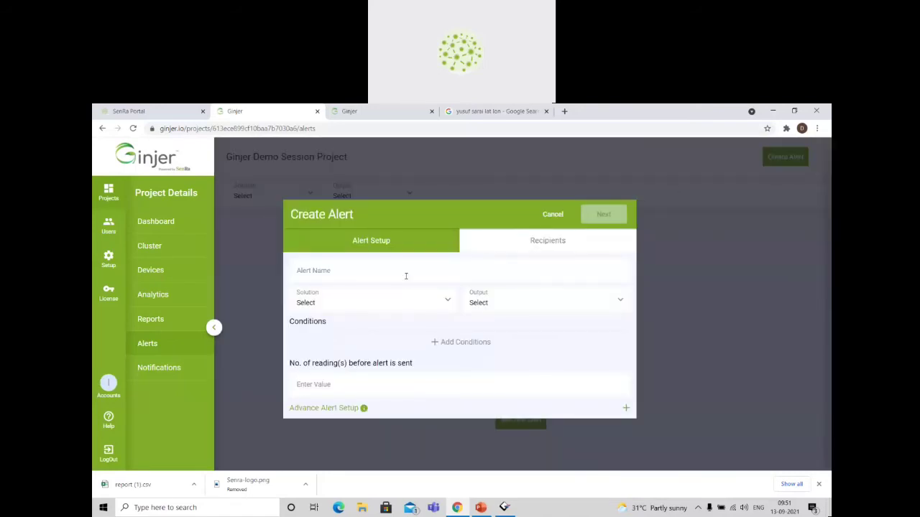
text(TemP MOnitoring)
Set the alert's solution to Demo Session Solution, its output to Temperature and the readings before it is sent to 1.
click(396, 293)
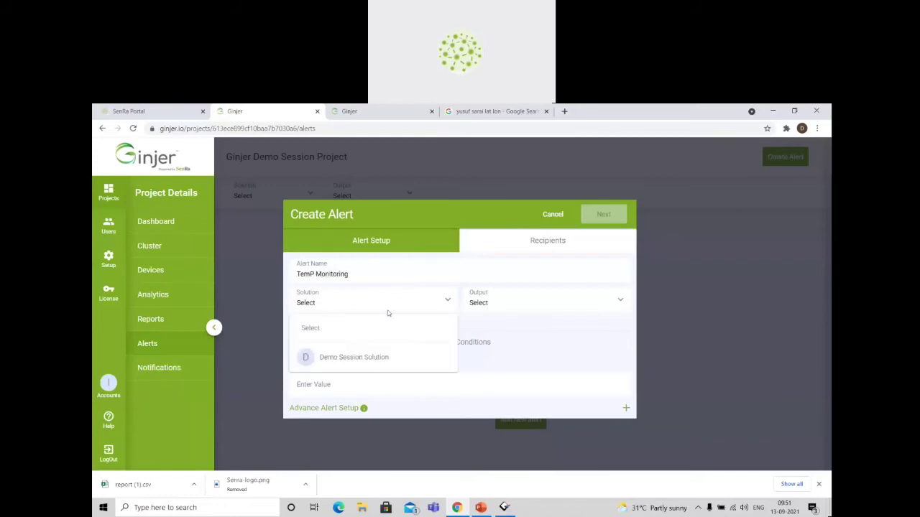
click(367, 357)
click(528, 302)
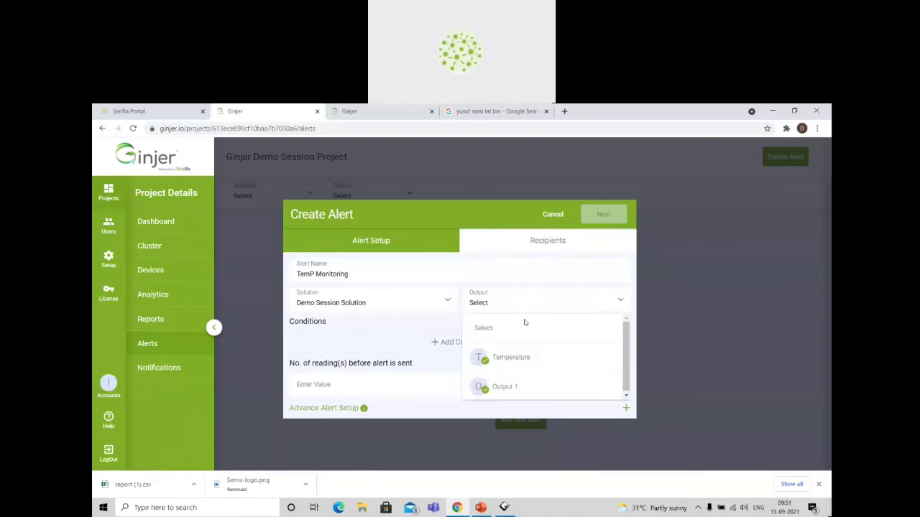
click(514, 356)
click(378, 389)
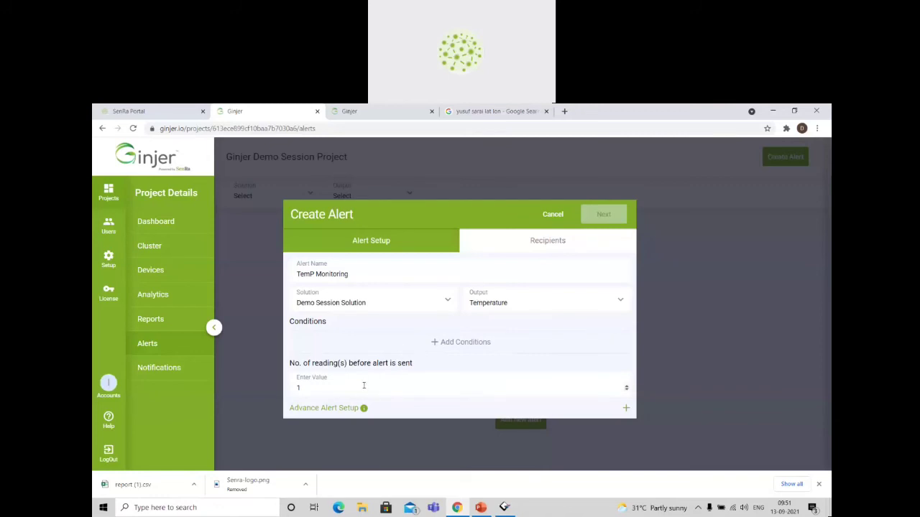
Add an alert condition that the temperature is greater than (>) 25.
click(406, 342)
click(376, 346)
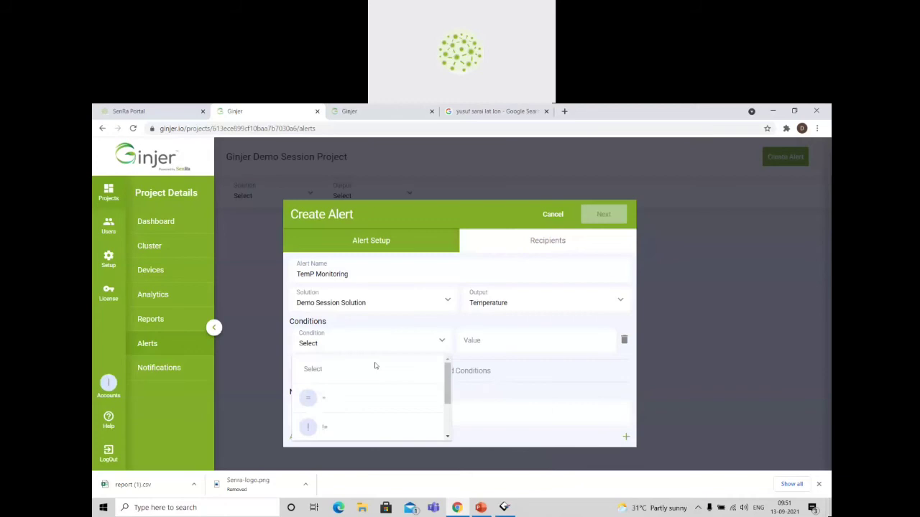
click(404, 397)
click(507, 341)
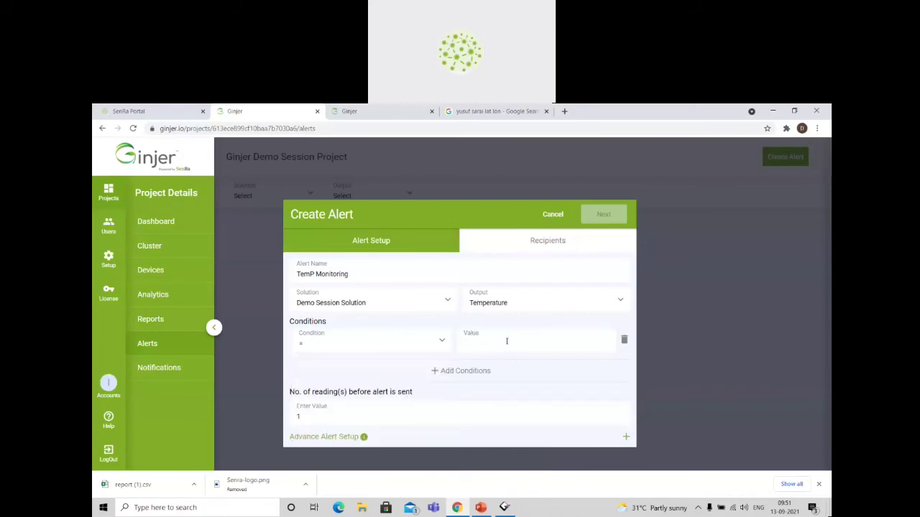
click(434, 343)
scroll(401, 399, down, 2)
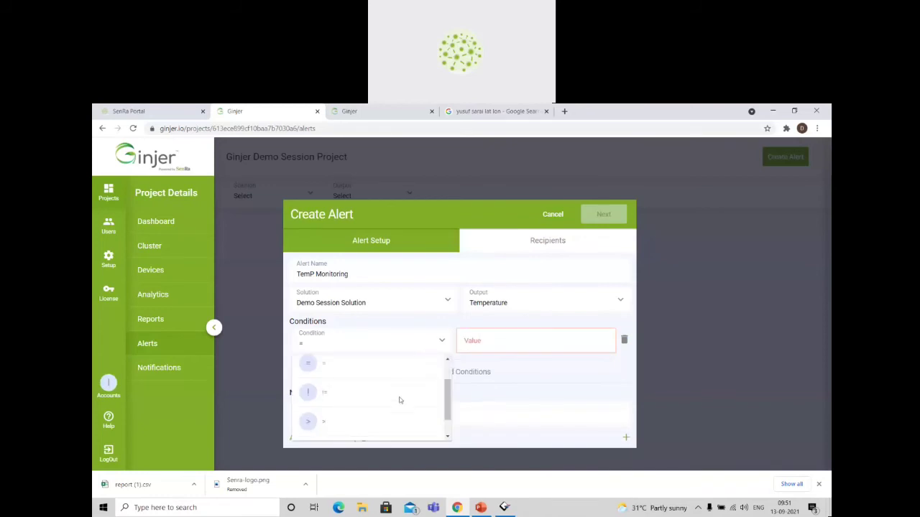
scroll(400, 399, up, 2)
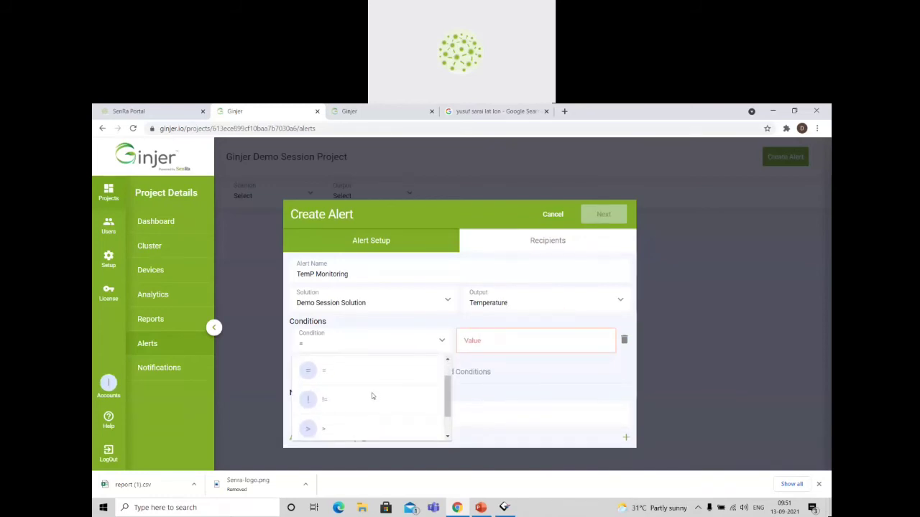
scroll(368, 396, down, 2)
click(361, 407)
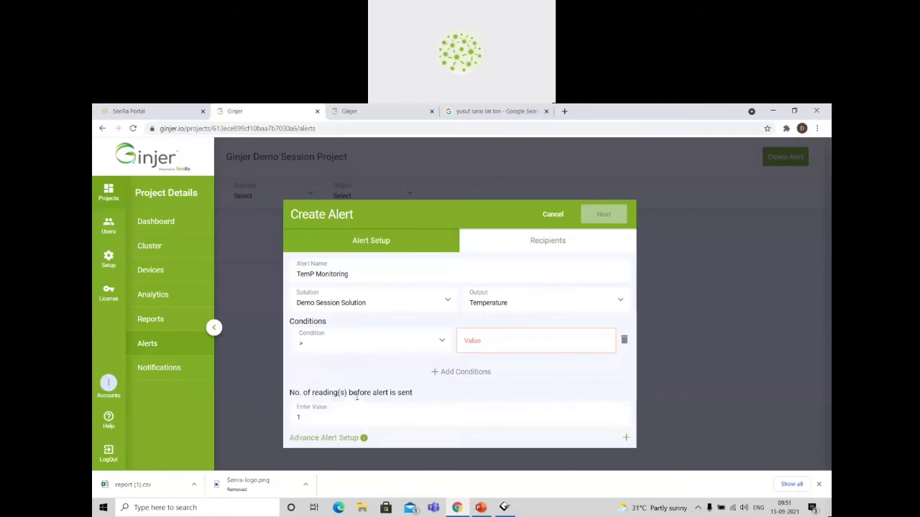
click(484, 339)
text(25)
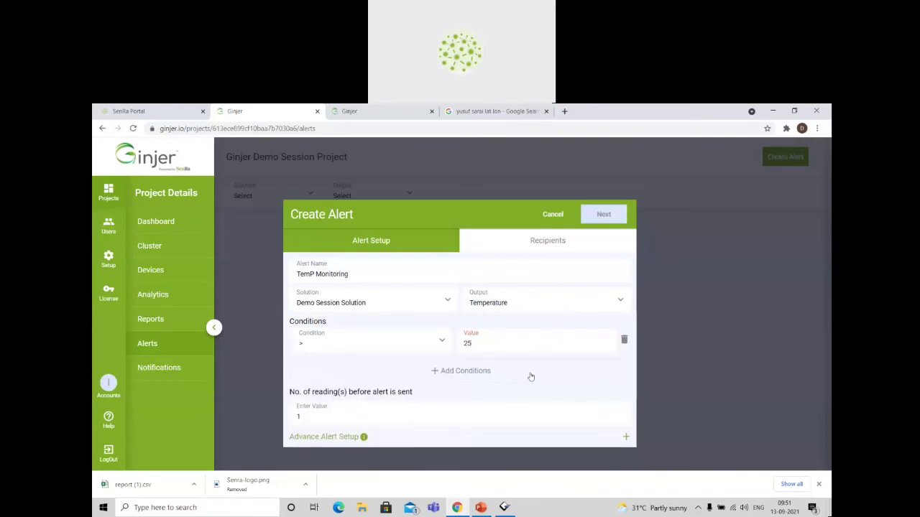
click(531, 372)
click(622, 369)
Choose the admin user as the alert's recipient and save the alert.
click(603, 215)
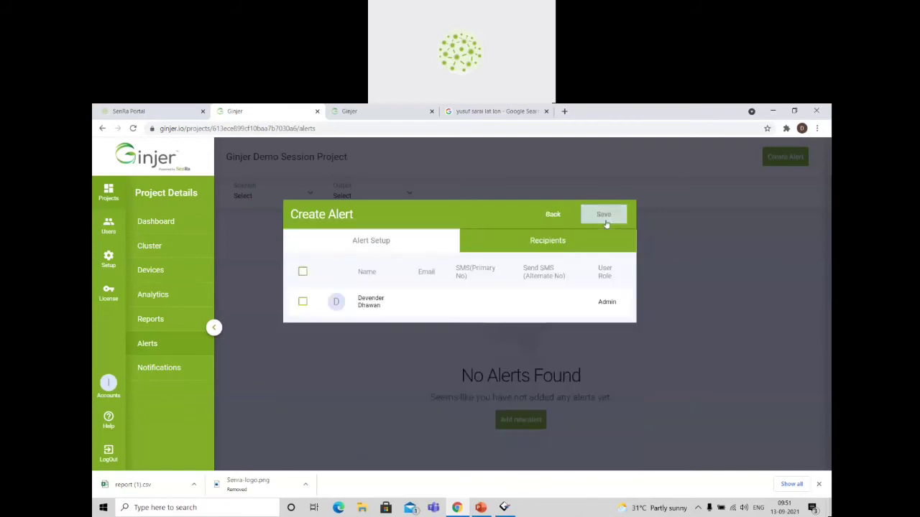
click(303, 302)
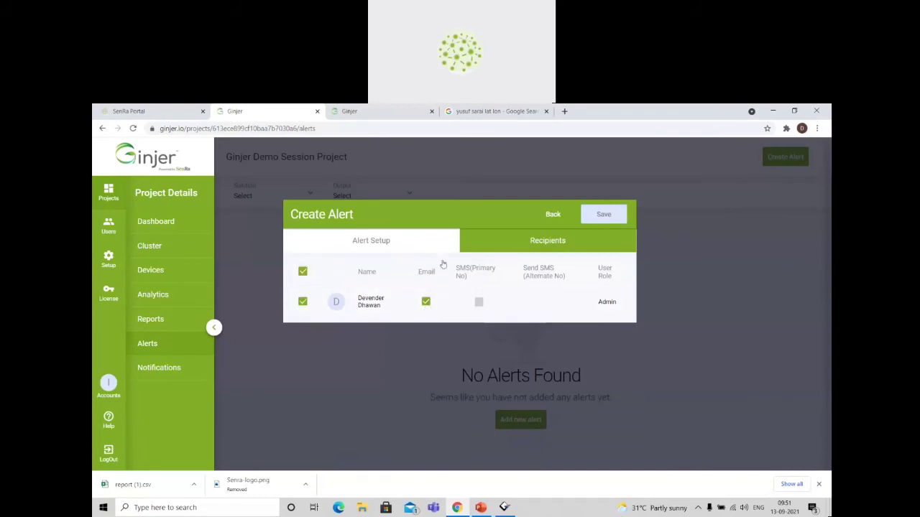
click(601, 219)
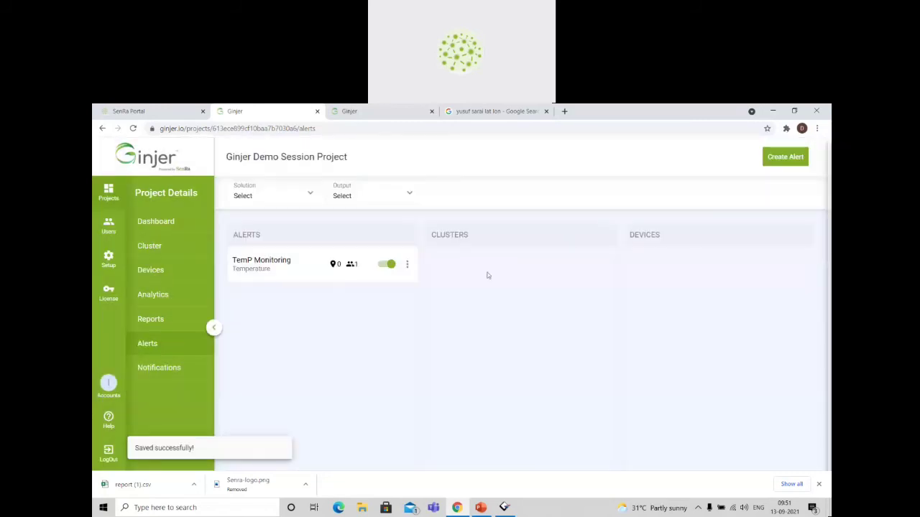
Enable the TemP Monitoring alert for Demo Cluster and its Cold Chain Module device.
click(321, 262)
click(486, 269)
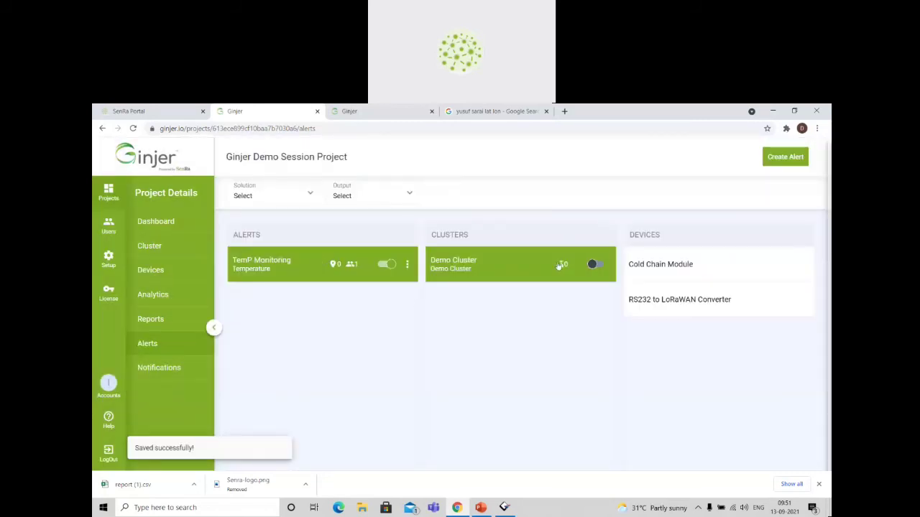
click(595, 264)
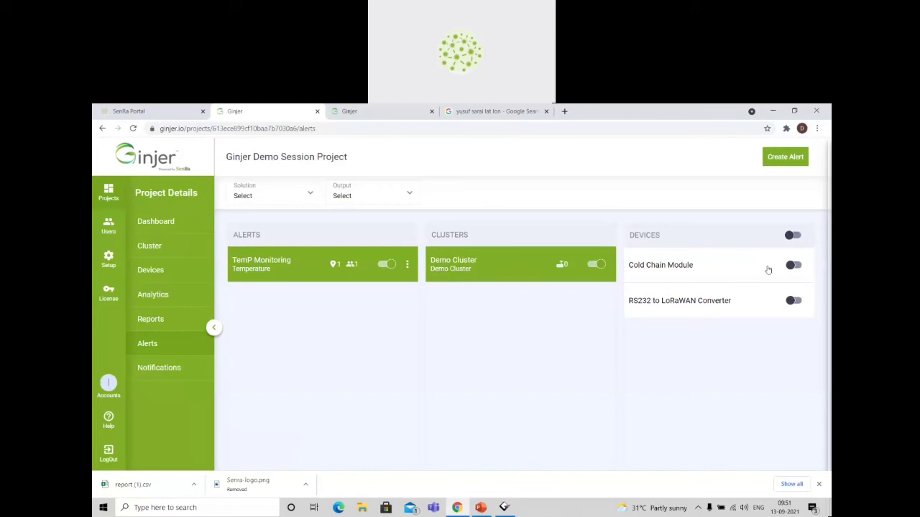
click(795, 265)
click(164, 269)
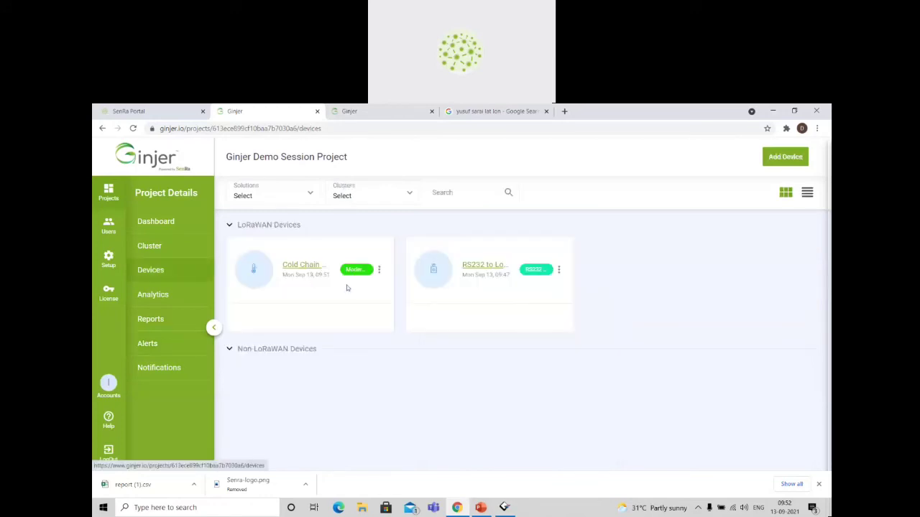
click(347, 287)
scroll(553, 357, right, 2)
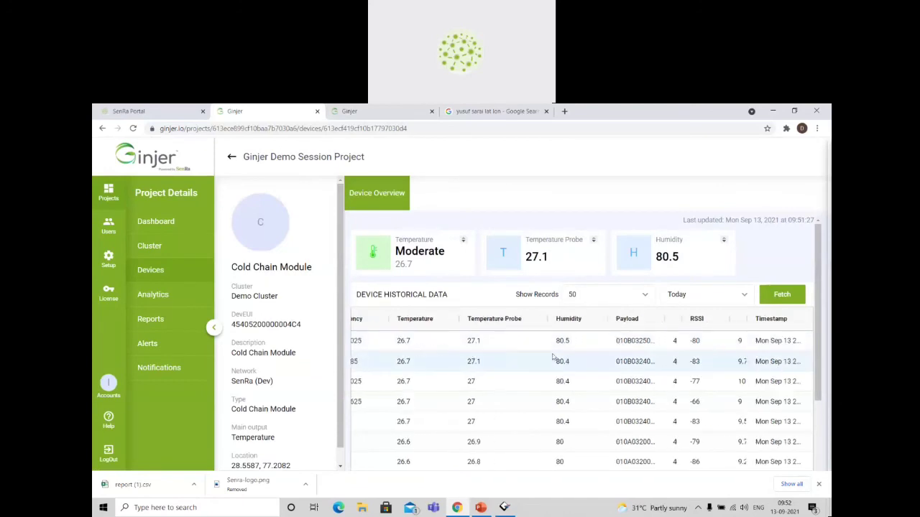
drag(790, 318, 674, 320)
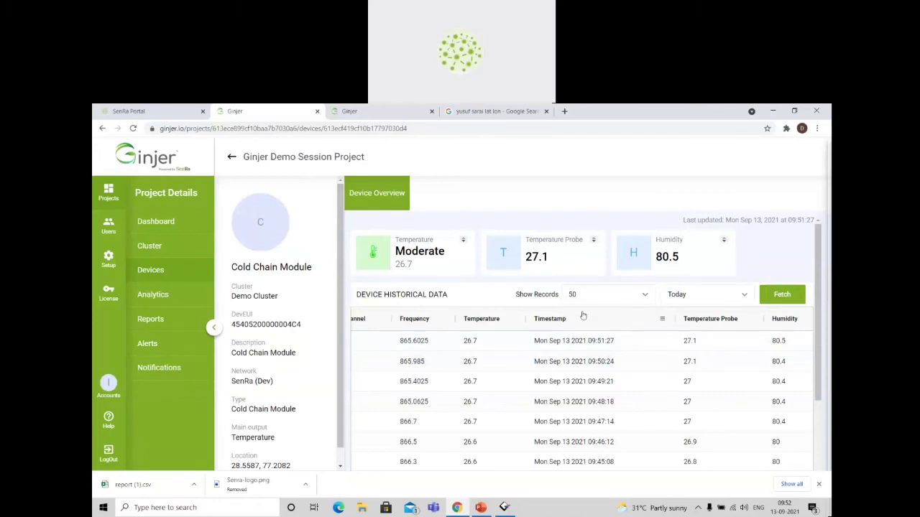
Examine the Cold Chain Module's entry in the active notifications, including its cluster, alert and output.
click(188, 367)
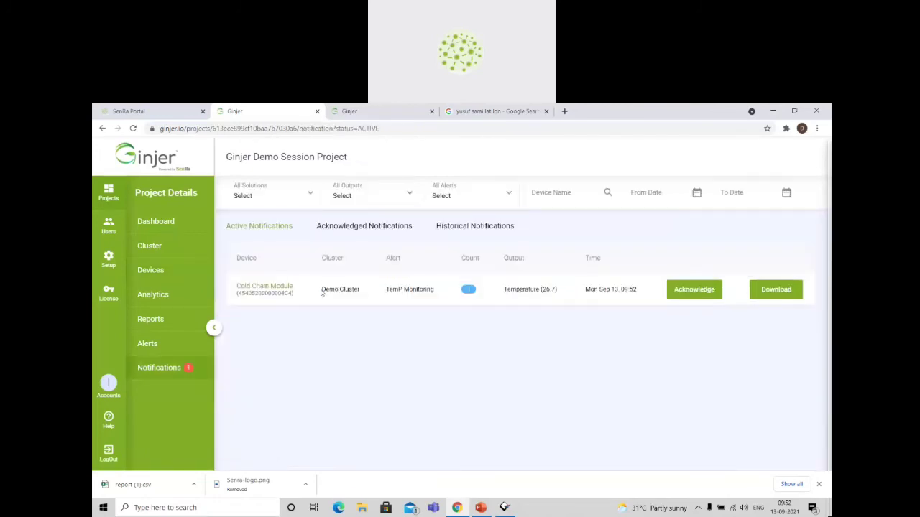
drag(321, 293, 453, 296)
click(452, 296)
drag(251, 287, 403, 316)
click(469, 312)
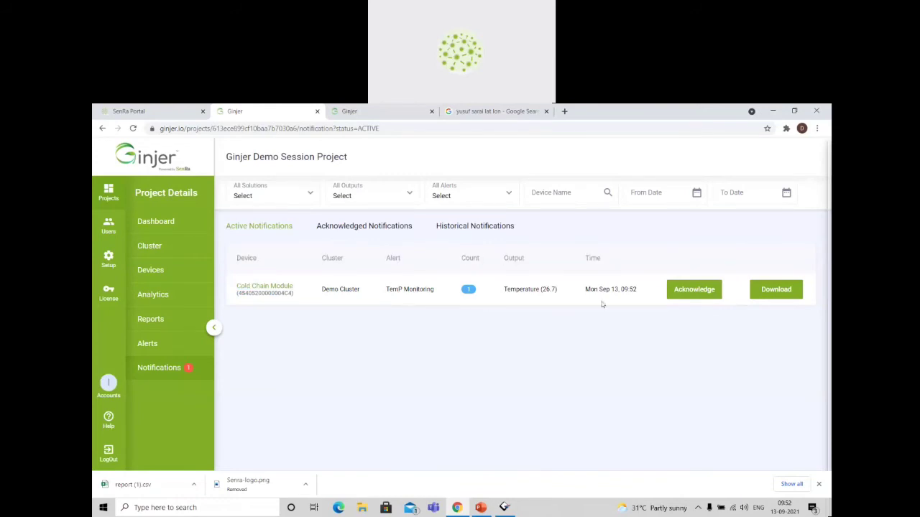
Acknowledge the Cold Chain Module's TemP Monitoring notification and archive it from the acknowledged notifications.
click(685, 291)
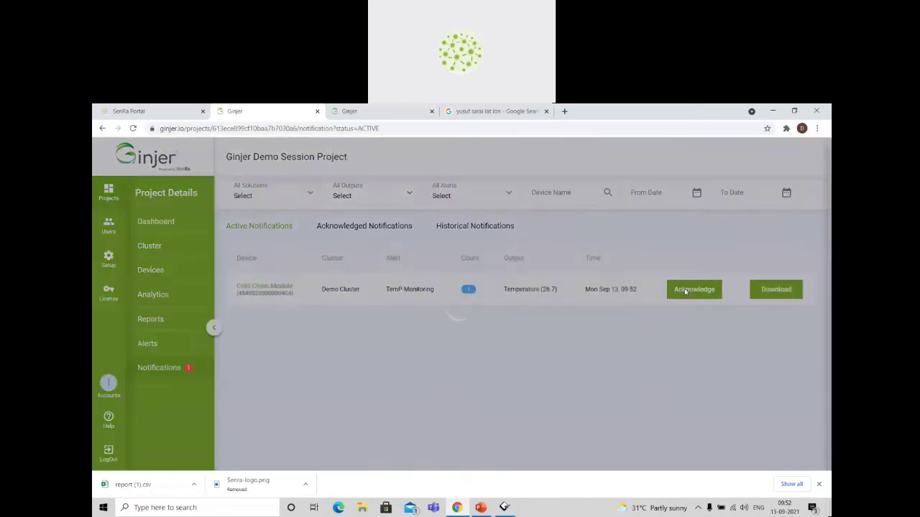
click(380, 227)
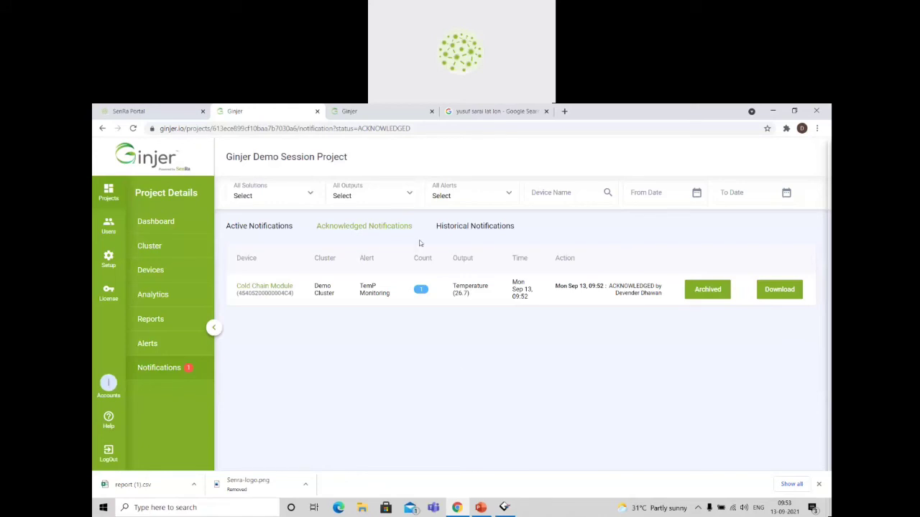
click(709, 290)
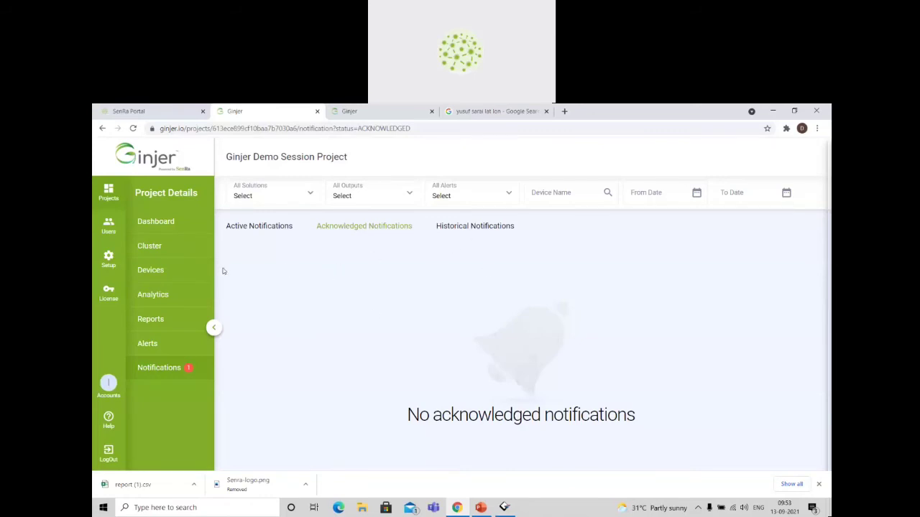
Turn off the TemP Monitoring alert and check the active notifications.
click(159, 345)
click(383, 265)
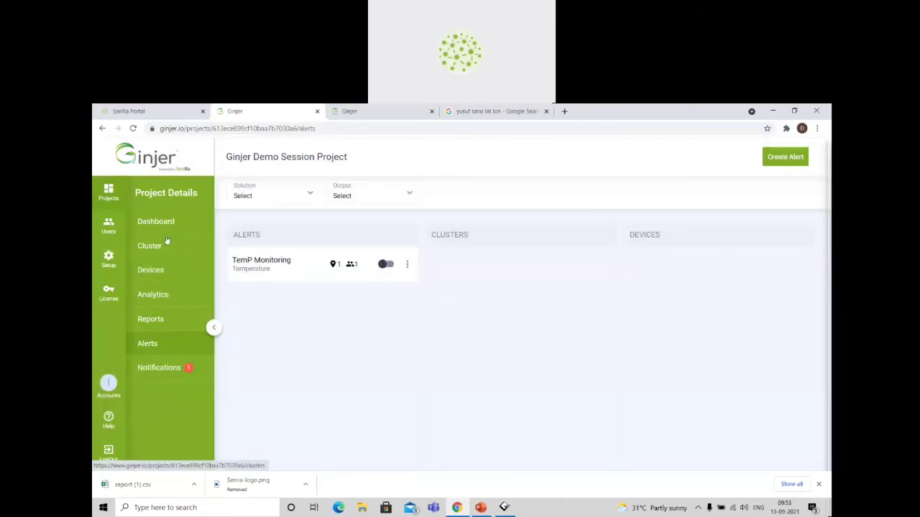
click(163, 295)
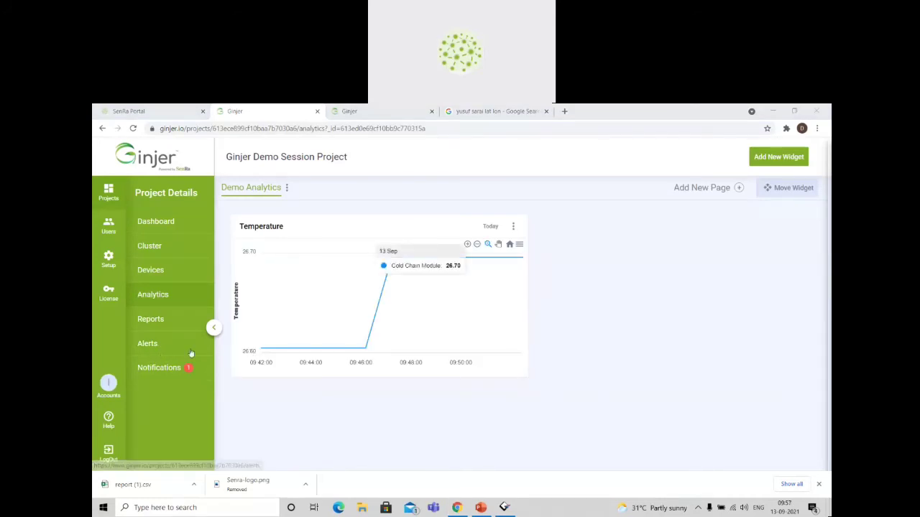
click(176, 368)
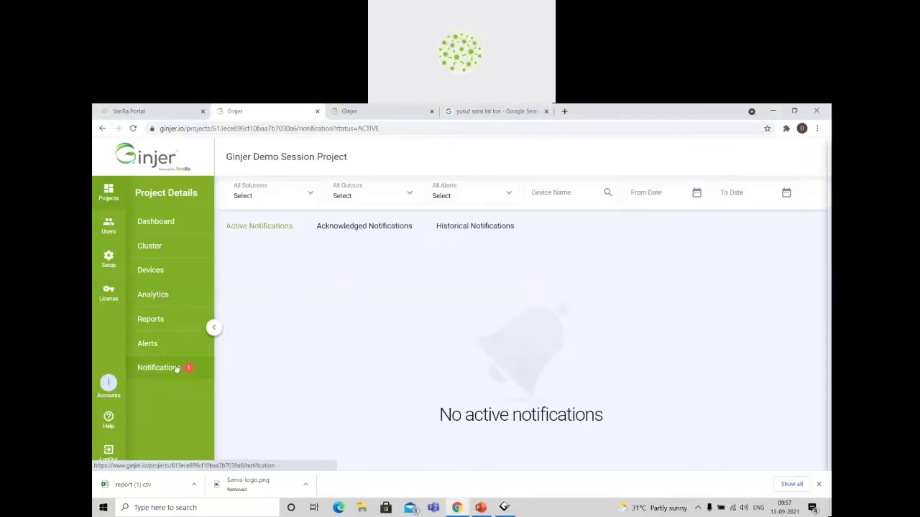
Start a new Table widget on the Demo Analytics page and name it Summary.
click(154, 296)
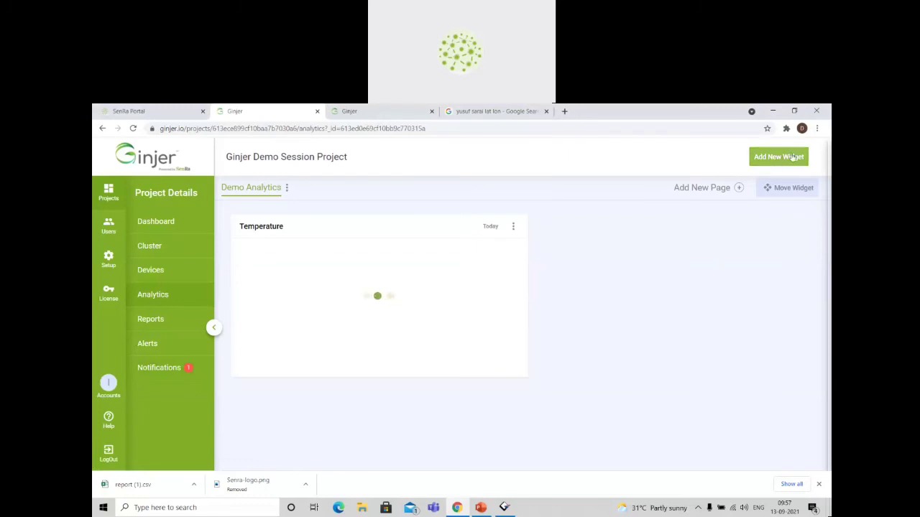
click(793, 157)
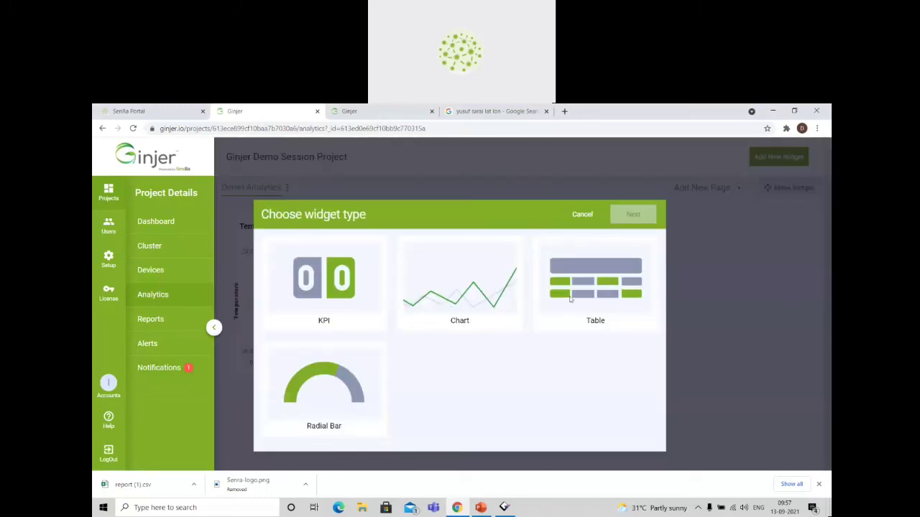
click(571, 301)
click(635, 217)
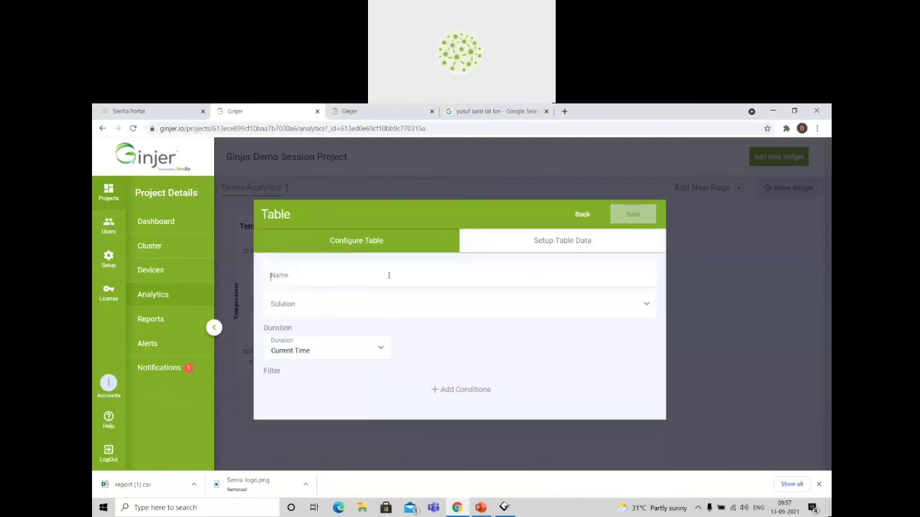
click(389, 275)
text(y)
Assign Demo Session Solution to the table, keeping the Current Time duration.
click(348, 306)
click(338, 336)
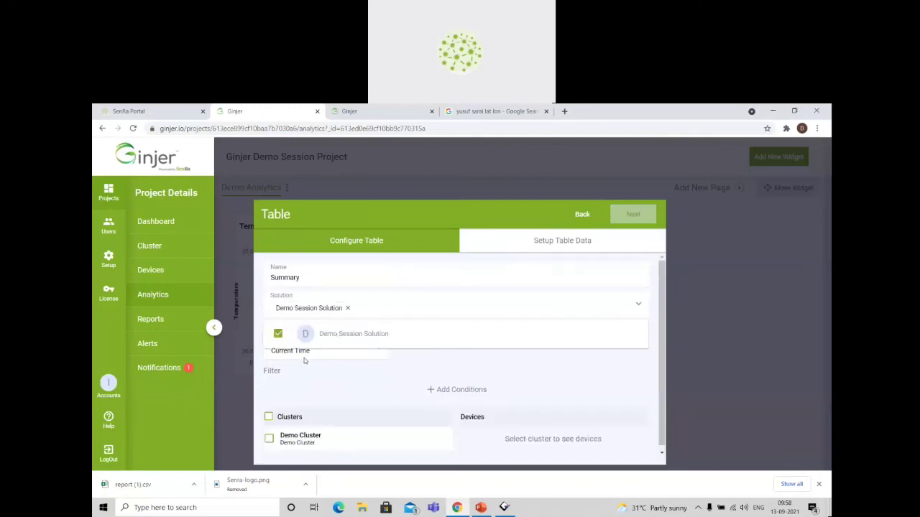
click(303, 368)
click(316, 351)
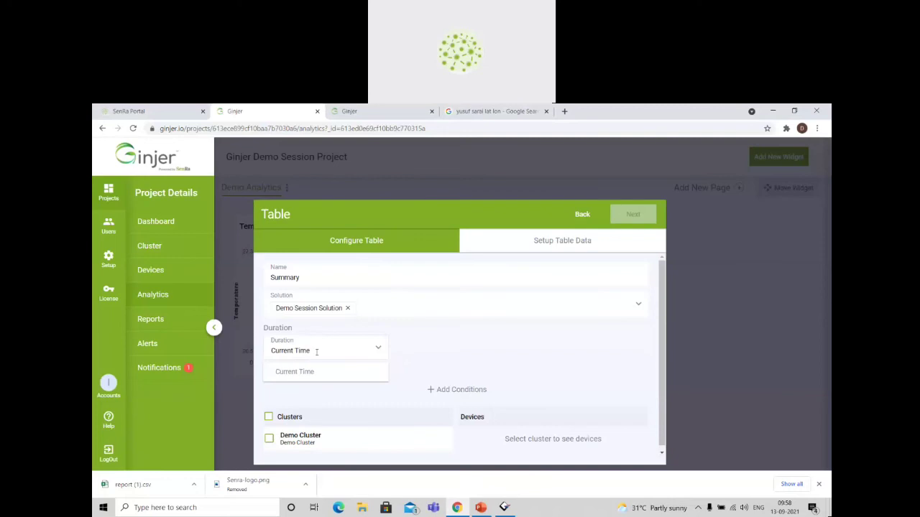
click(428, 351)
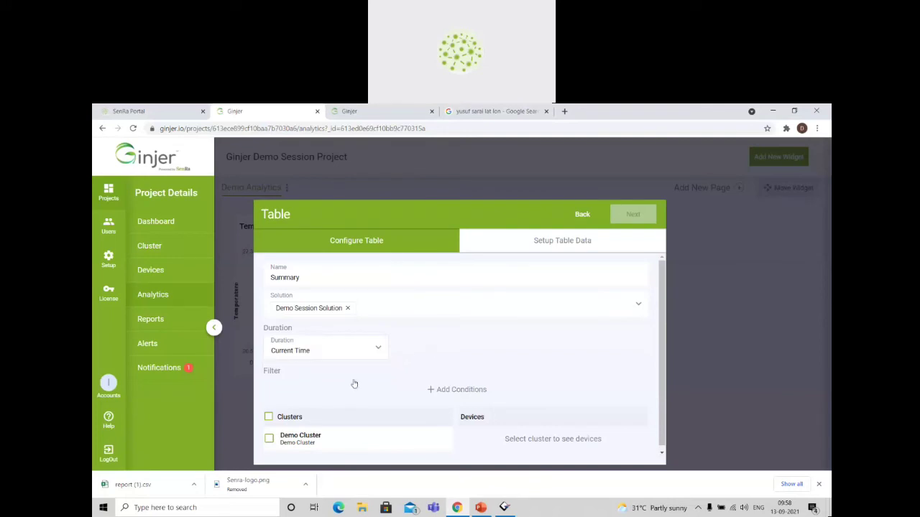
Include Demo Cluster with its Cold Chain Module and RS232 to LoRaWAN Converter devices, and proceed to the table data setup.
click(269, 440)
scroll(438, 442, down, 1)
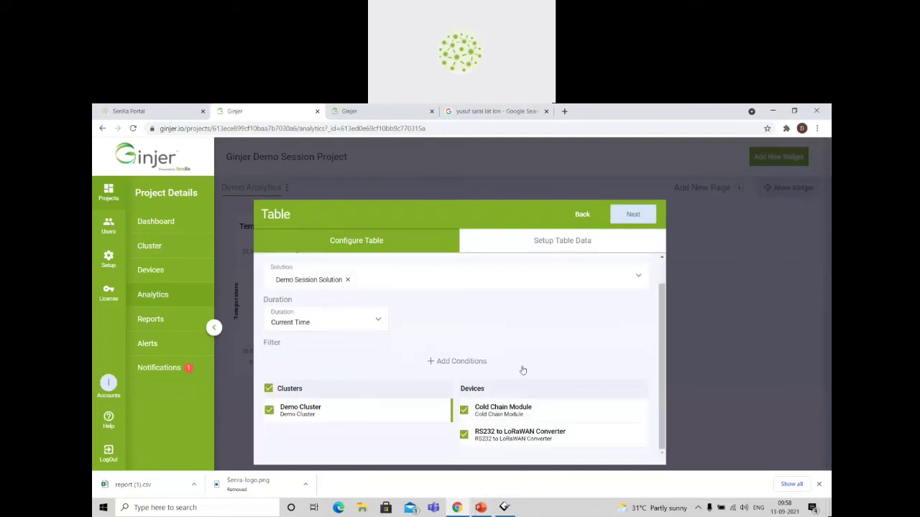
scroll(524, 370, up, 1)
click(632, 214)
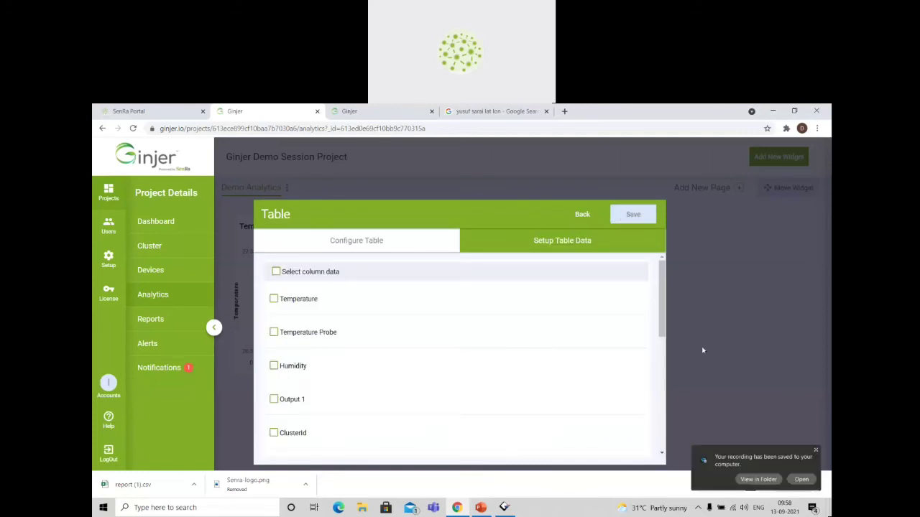
click(816, 451)
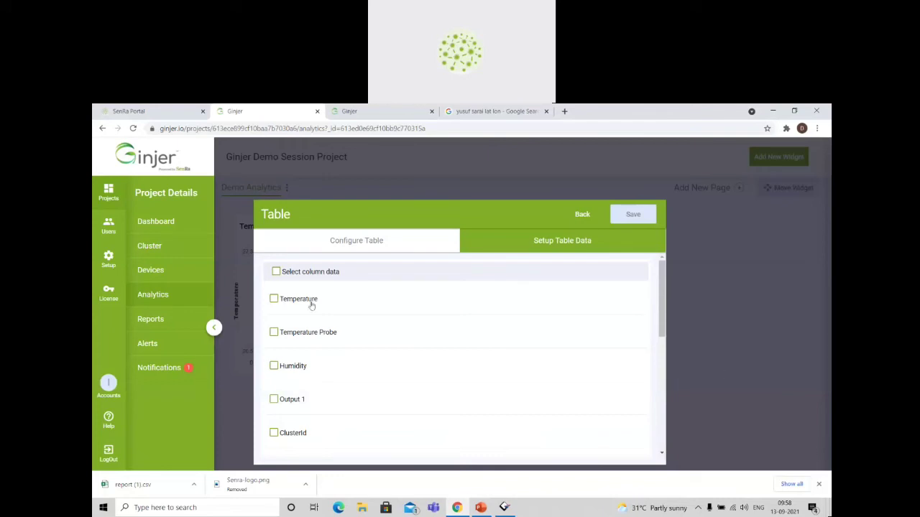
Include the Temperature, Temperature Probe, Humidity, Output 1 and DevEui columns in the Summary table.
click(274, 300)
click(274, 365)
click(274, 400)
scroll(387, 384, down, 2)
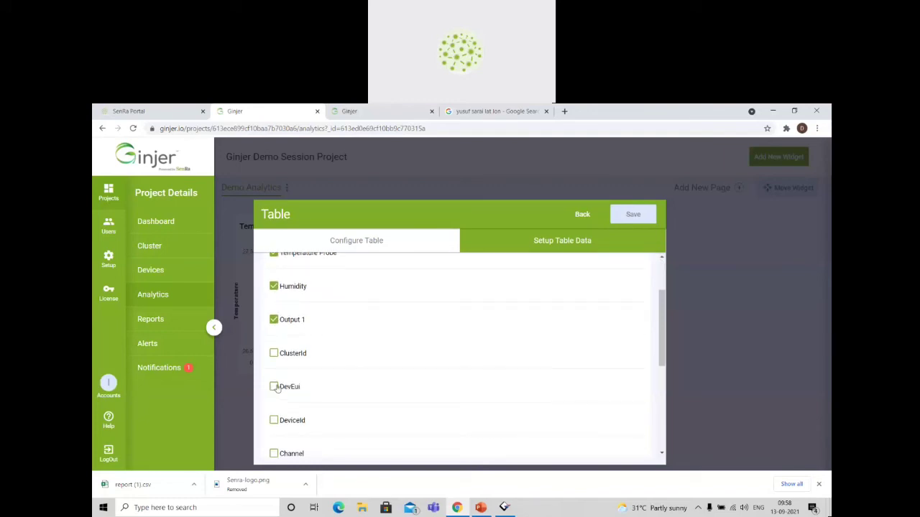
click(274, 387)
scroll(364, 391, down, 1)
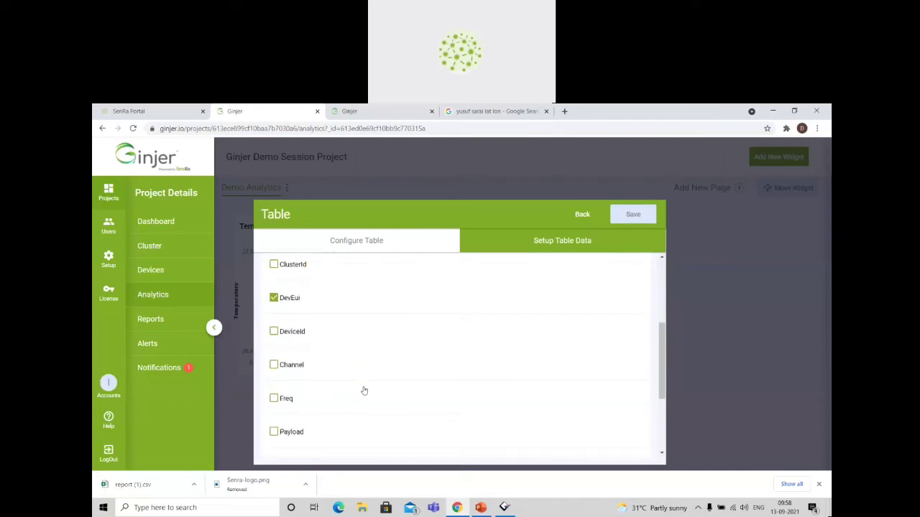
Add the Payload, Rssi, Snr and Timestamp columns to the table and save the widget.
scroll(364, 391, down, 2)
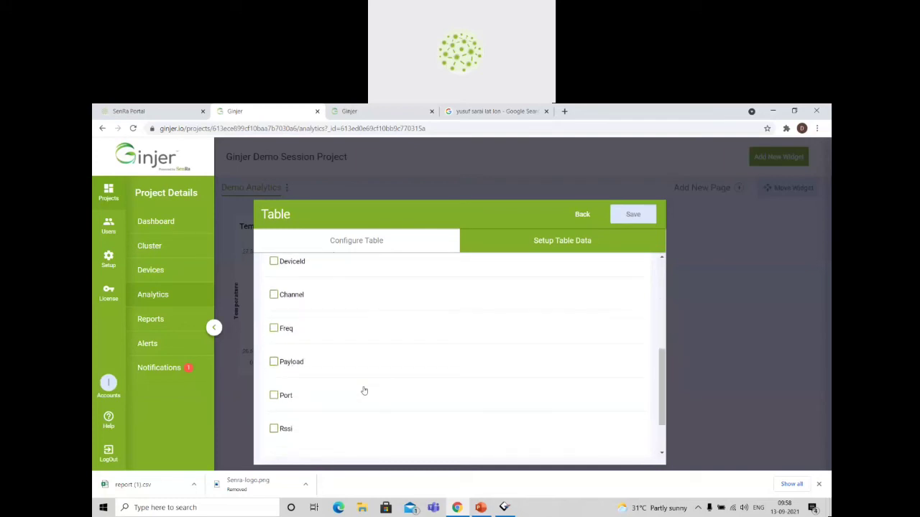
click(273, 365)
scroll(338, 382, down, 2)
click(274, 374)
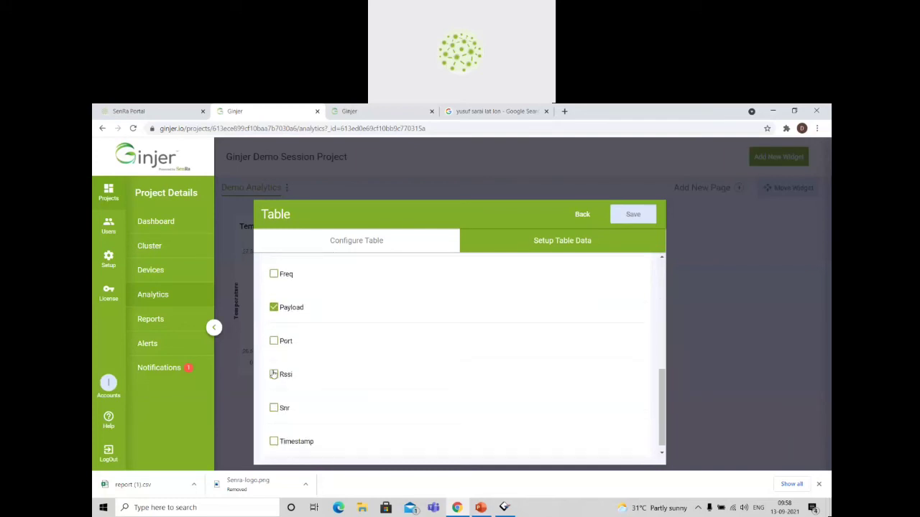
click(273, 408)
click(273, 441)
scroll(431, 447, down, 1)
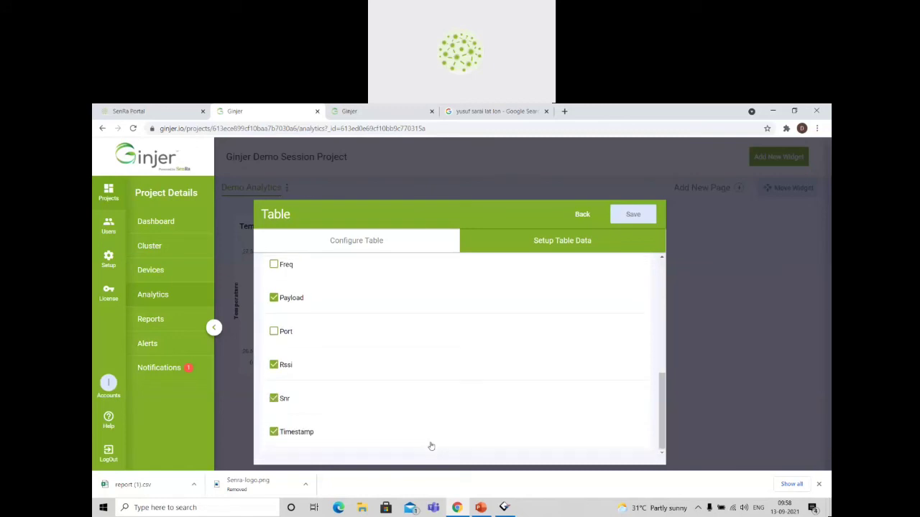
scroll(431, 446, up, 10)
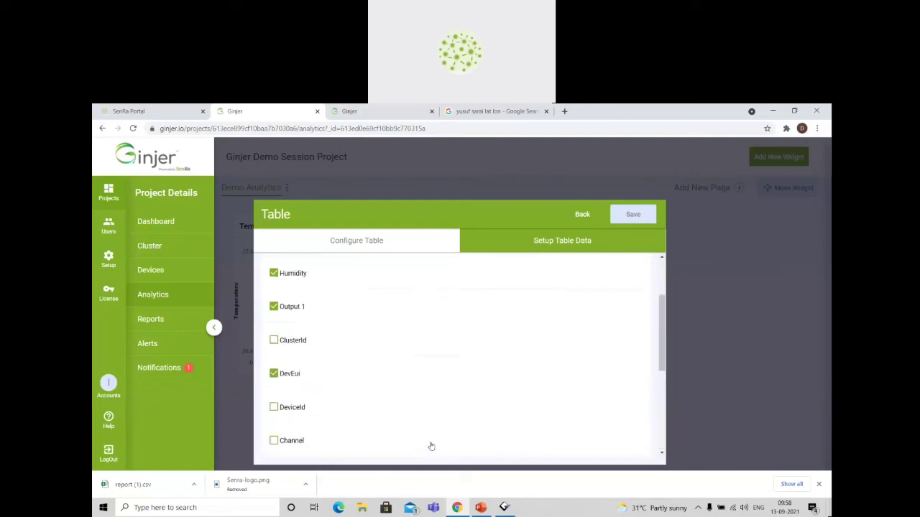
click(630, 216)
Widen the Summary table's devEui column and move the Temperature Probe column ahead of Temperature.
scroll(675, 291, down, 1)
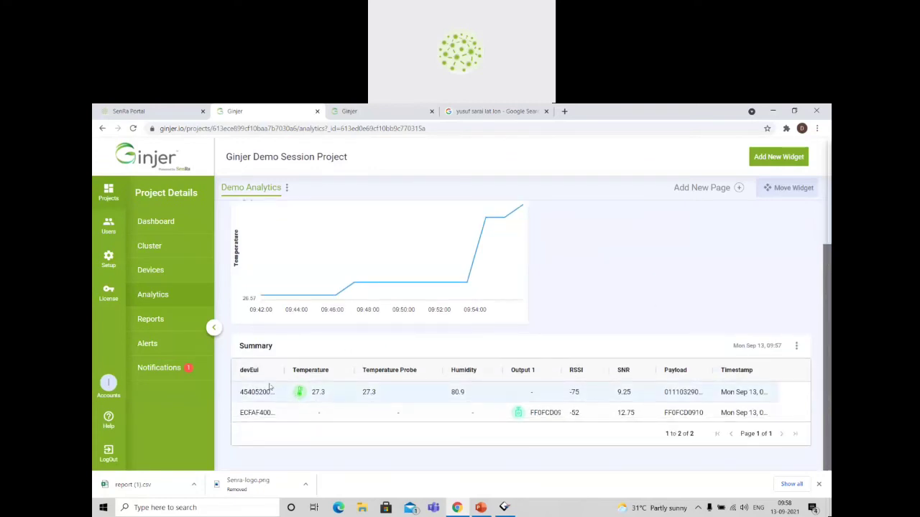
drag(289, 369, 309, 369)
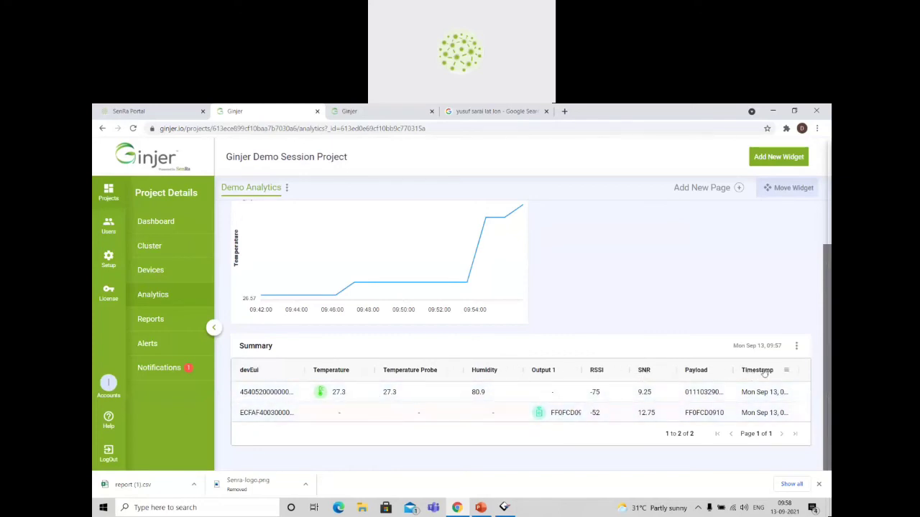
drag(764, 372, 446, 367)
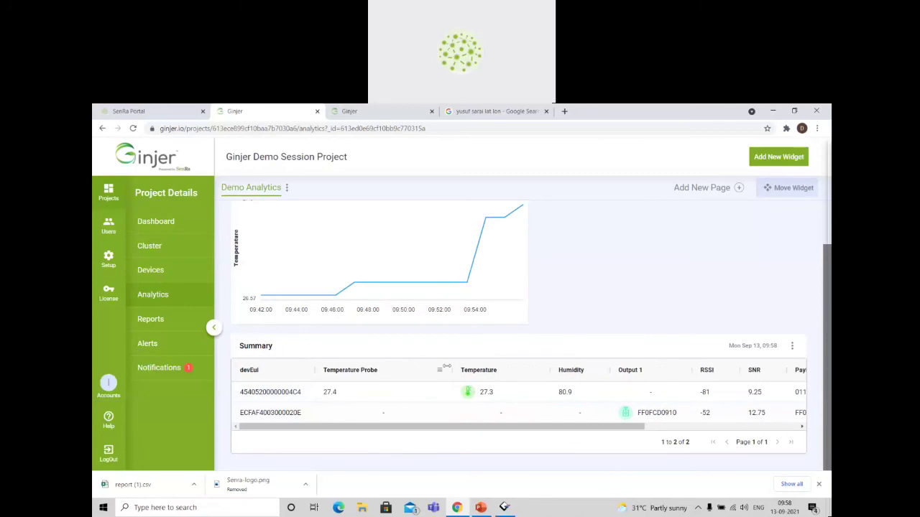
Switch to Docklight, send the FF 0F CD 09 10 sequence, and return to the Ginjer analytics page.
click(505, 508)
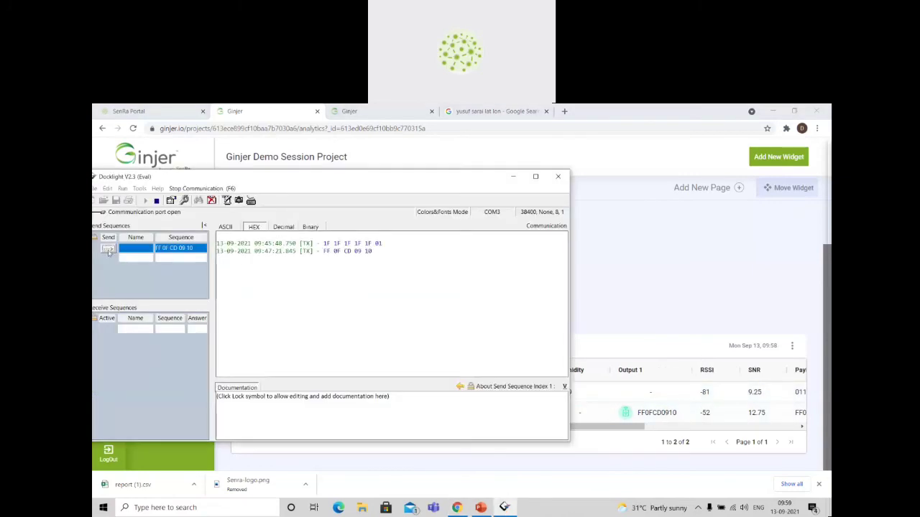
click(108, 250)
click(667, 280)
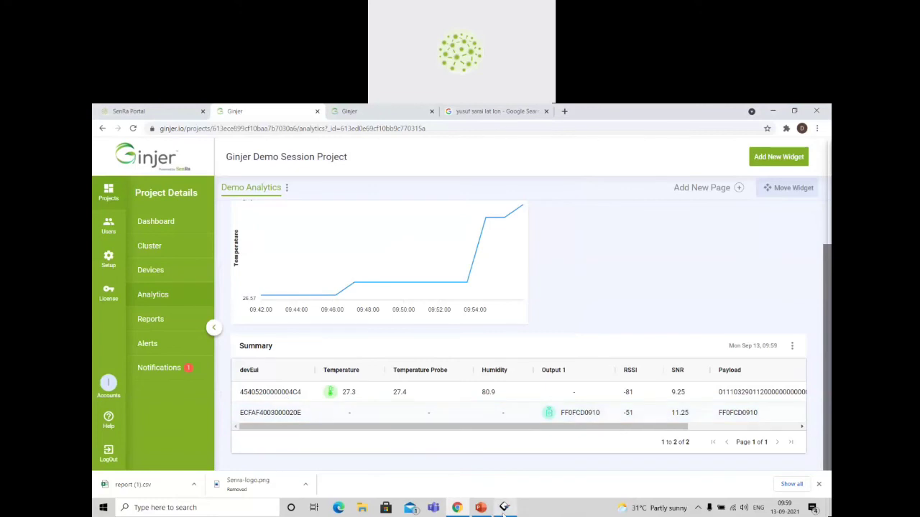
click(506, 508)
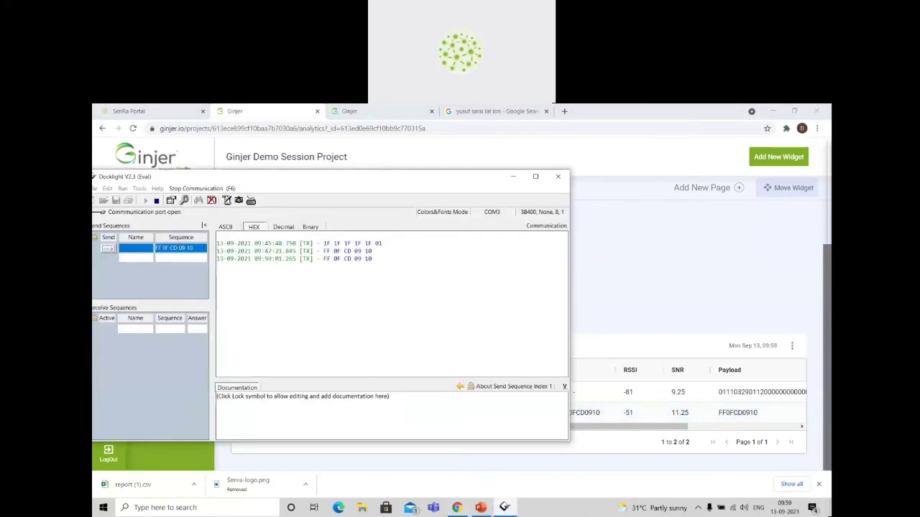
double_click(179, 248)
key(ctrl+a)
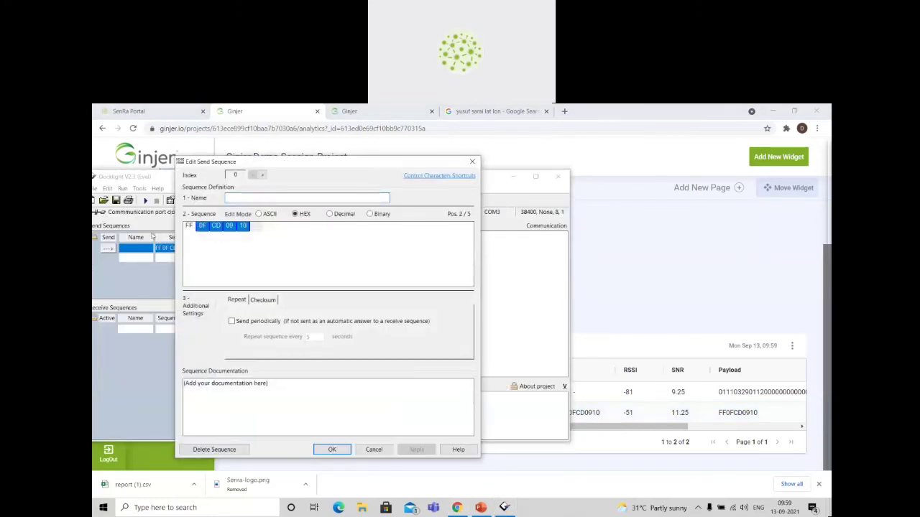
key(Delete)
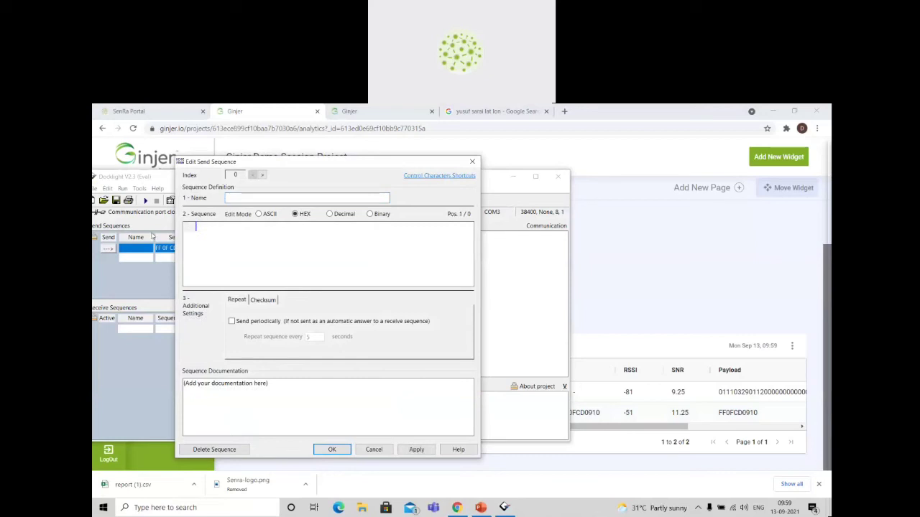
text(12 34 56 78 90)
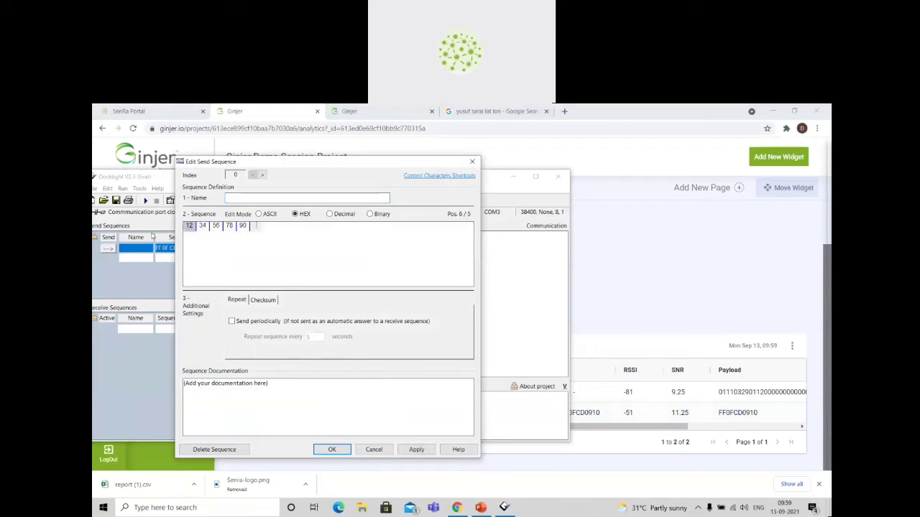
click(330, 450)
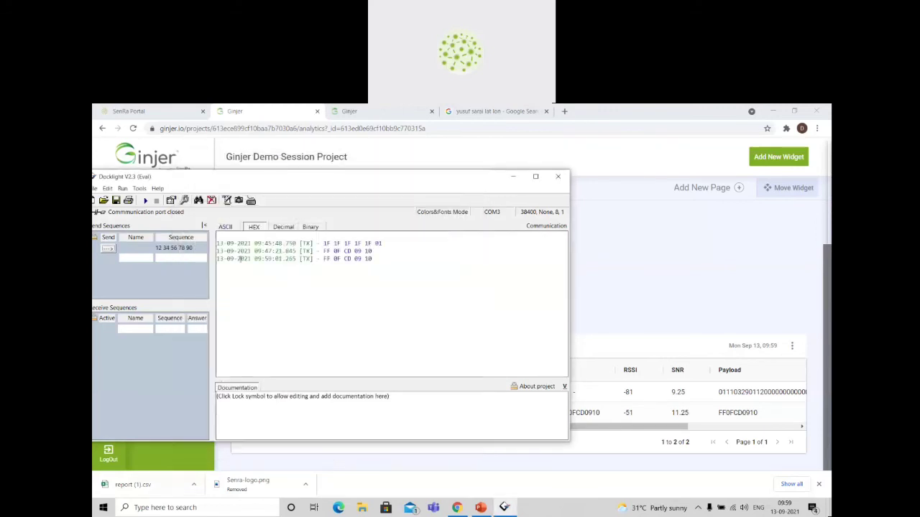
click(108, 248)
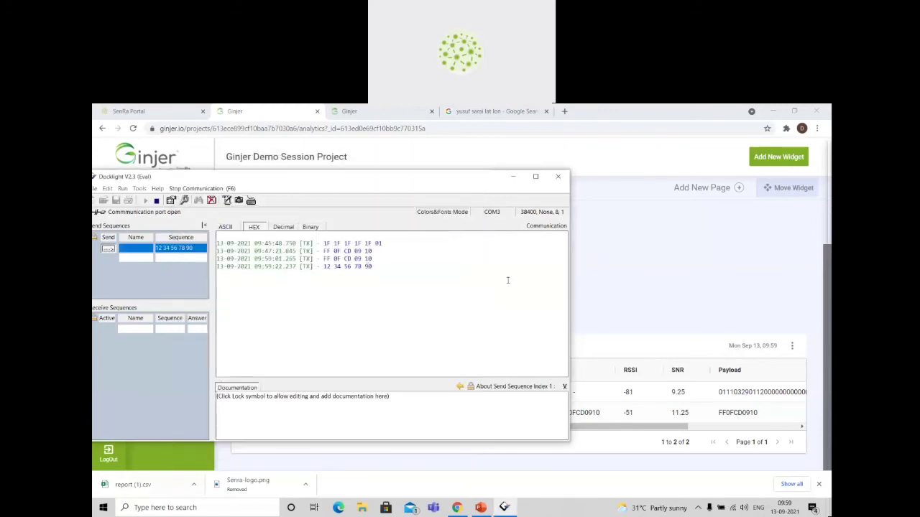
click(612, 293)
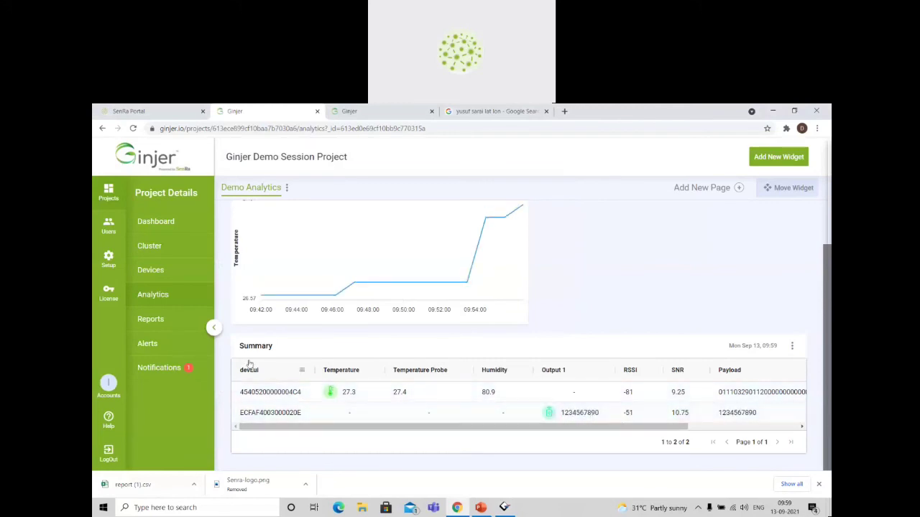
Check the project's active notifications and alerts list, and return to the Demo Analytics page.
click(190, 368)
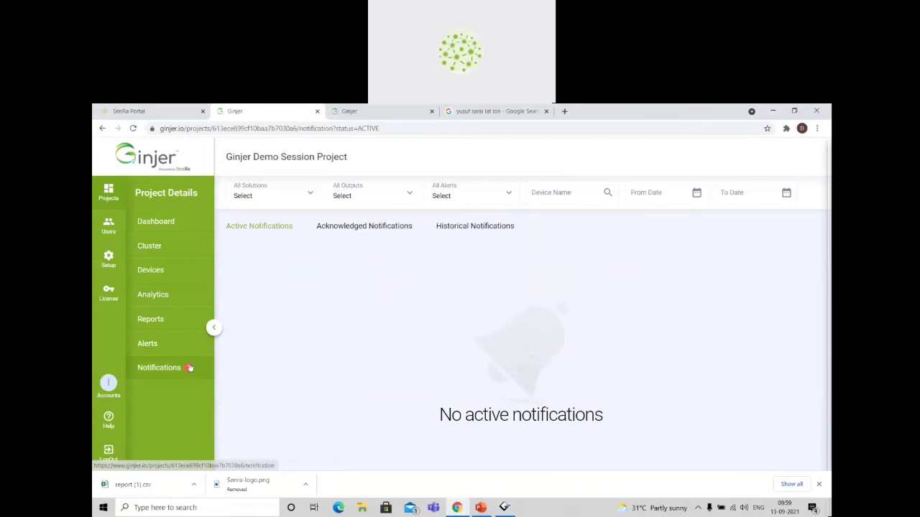
click(150, 344)
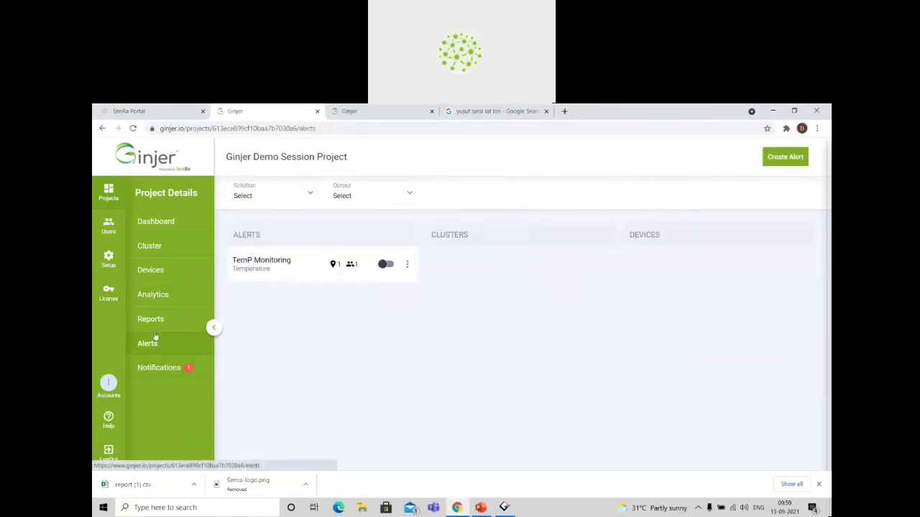
click(153, 295)
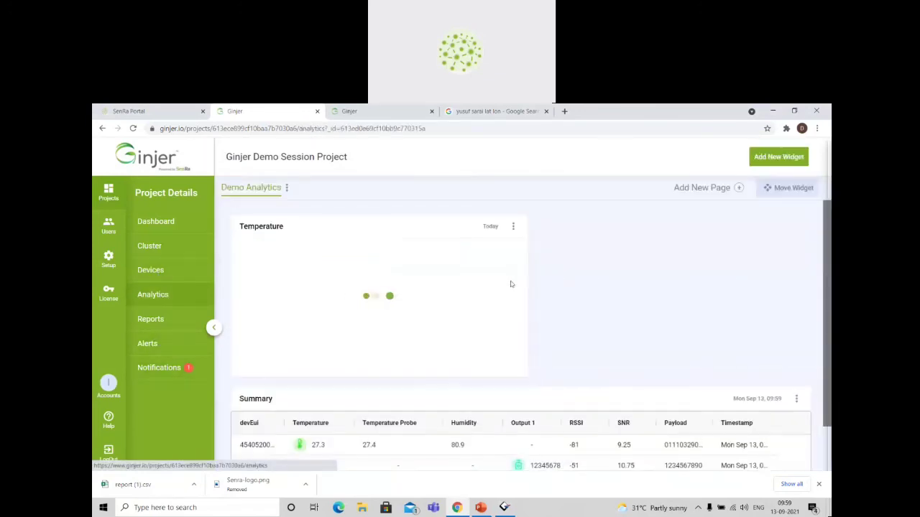
Pin the Summary table widget to the project dashboard.
click(513, 227)
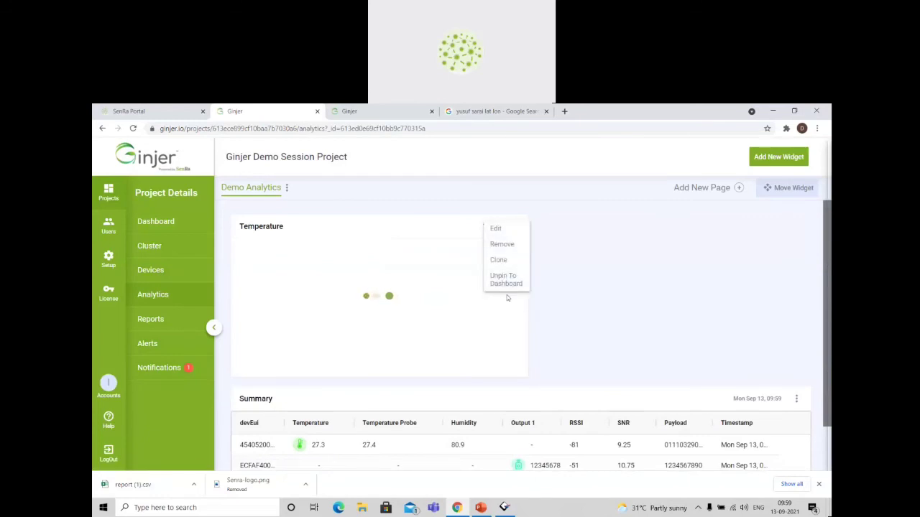
click(560, 298)
scroll(558, 300, down, 1)
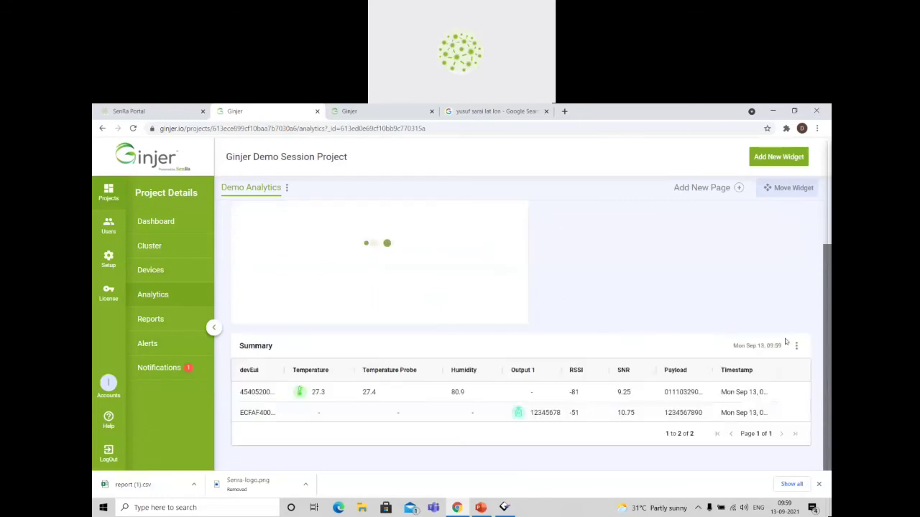
click(798, 348)
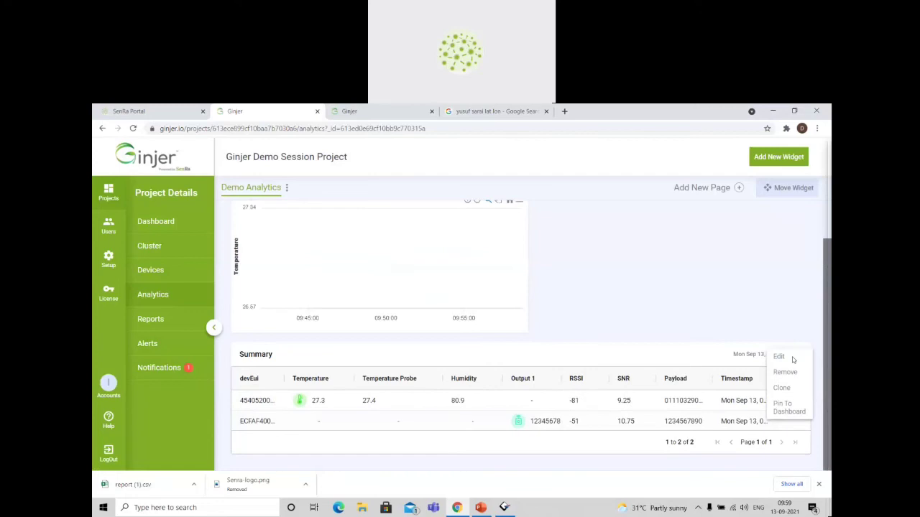
click(789, 411)
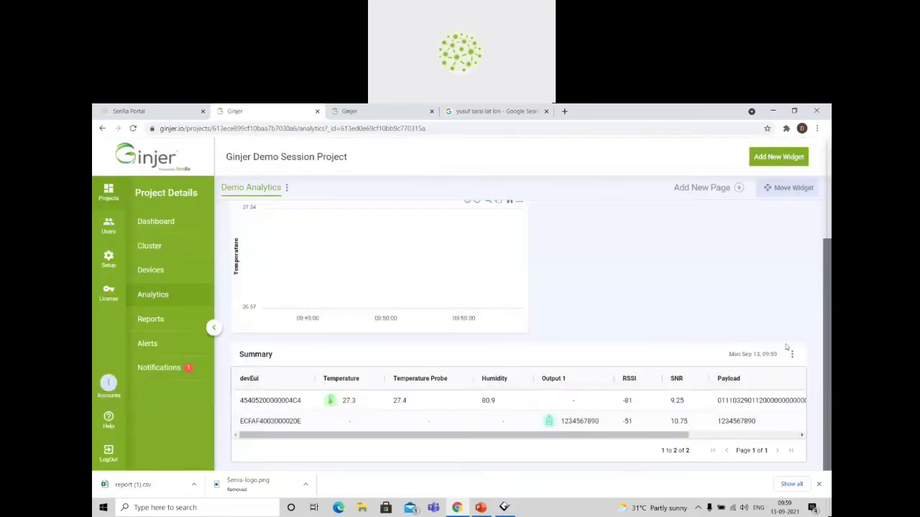
Start a new KPI widget on the Demo Analytics page and name it Ext Temp.
click(780, 156)
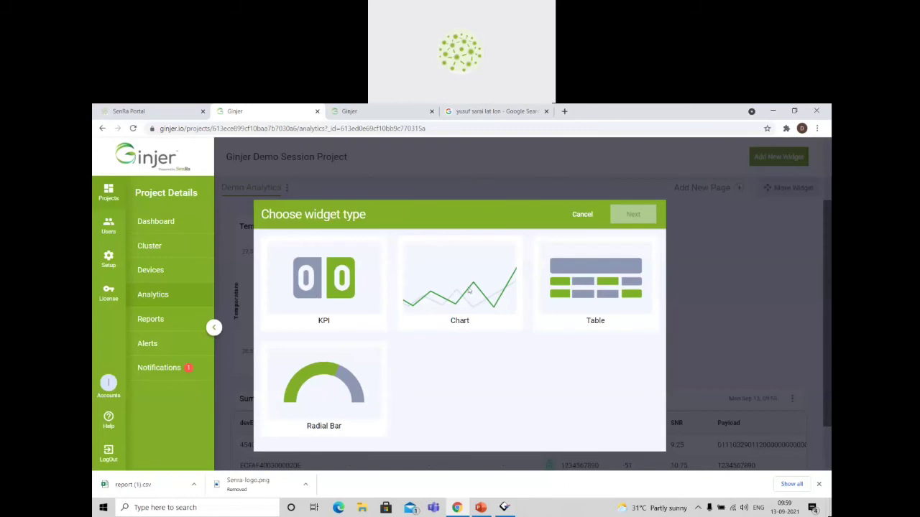
click(371, 287)
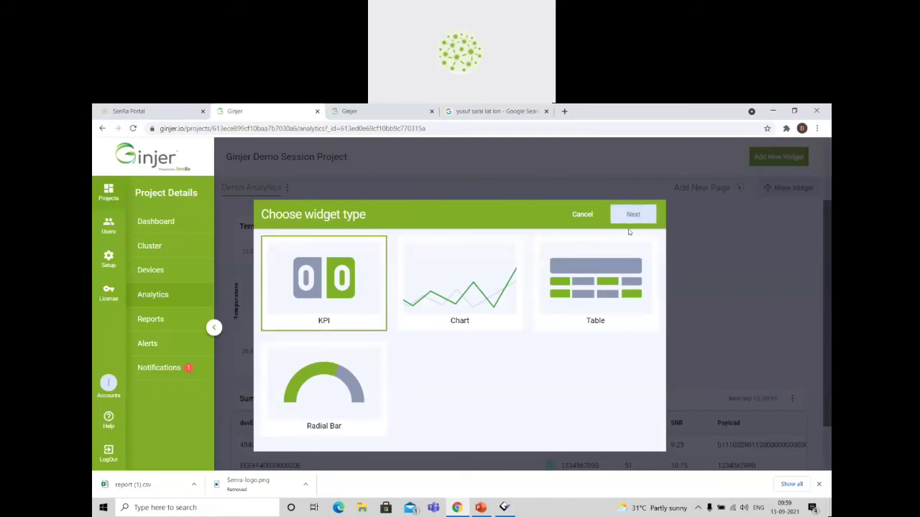
click(638, 220)
click(371, 249)
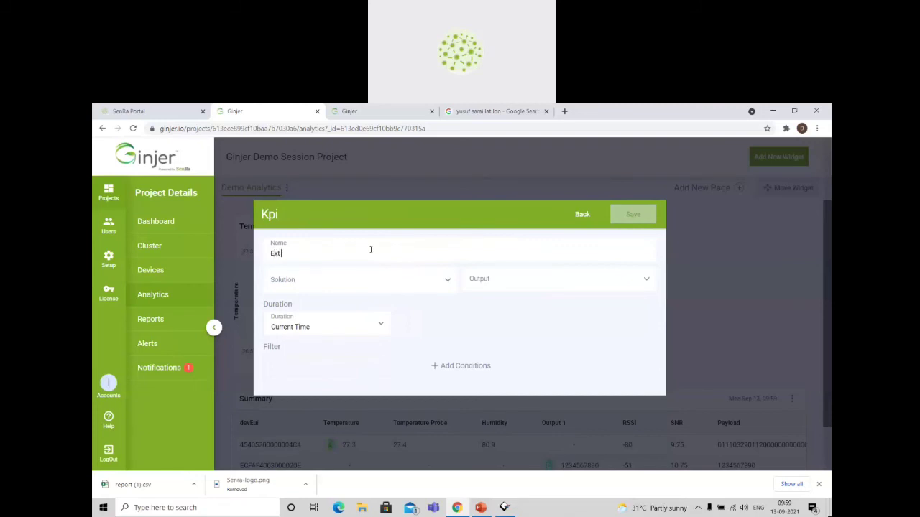
text(Ext Temp)
Assign Demo Session Solution and the Temperature Probe output to the KPI, keeping the Current Time duration.
click(447, 280)
click(407, 313)
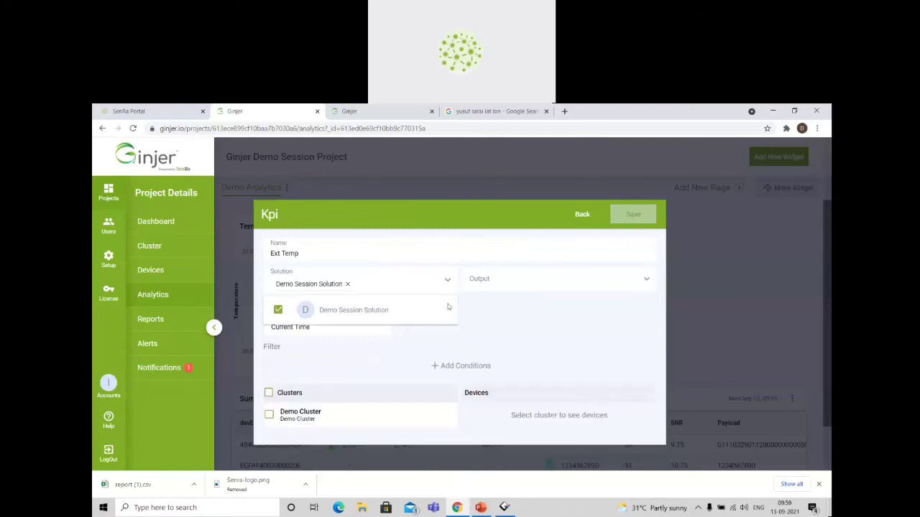
click(502, 285)
click(501, 368)
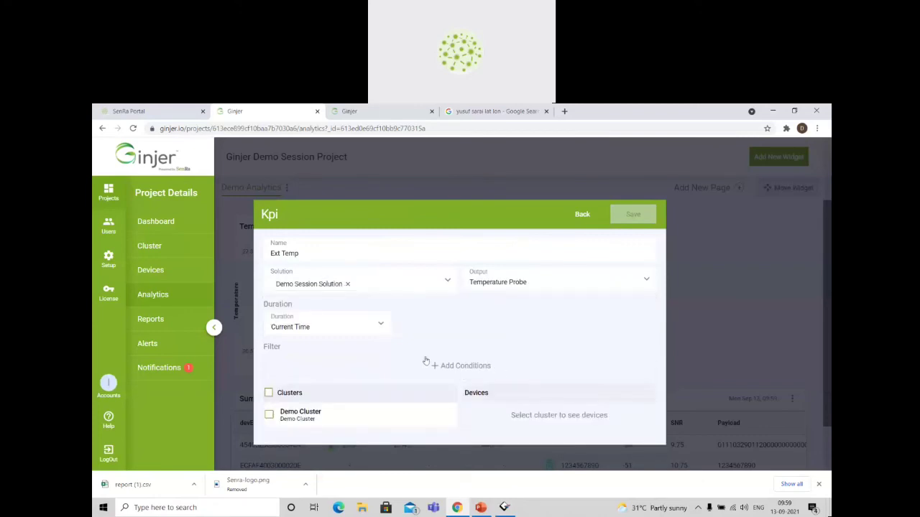
click(320, 335)
click(442, 337)
Limit the KPI to Demo Cluster's Cold Chain Module, set its measure to Value, and save the widget.
click(348, 424)
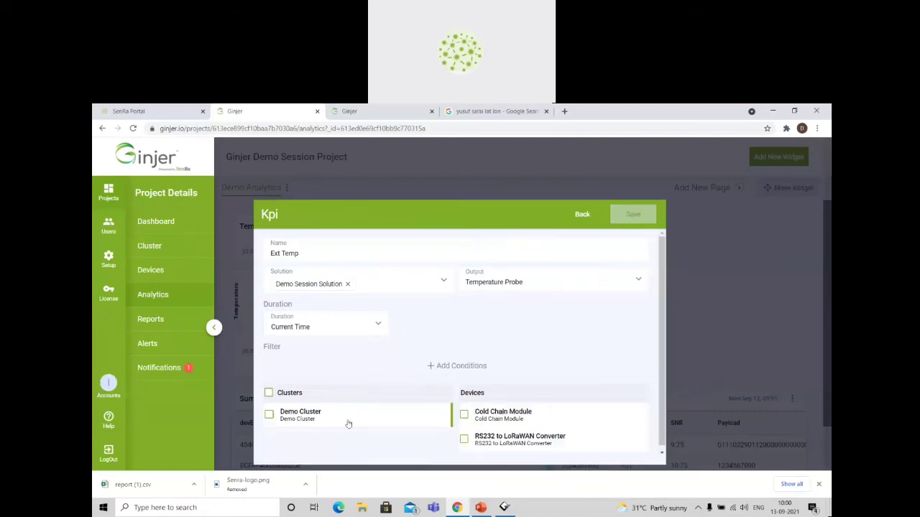
click(269, 415)
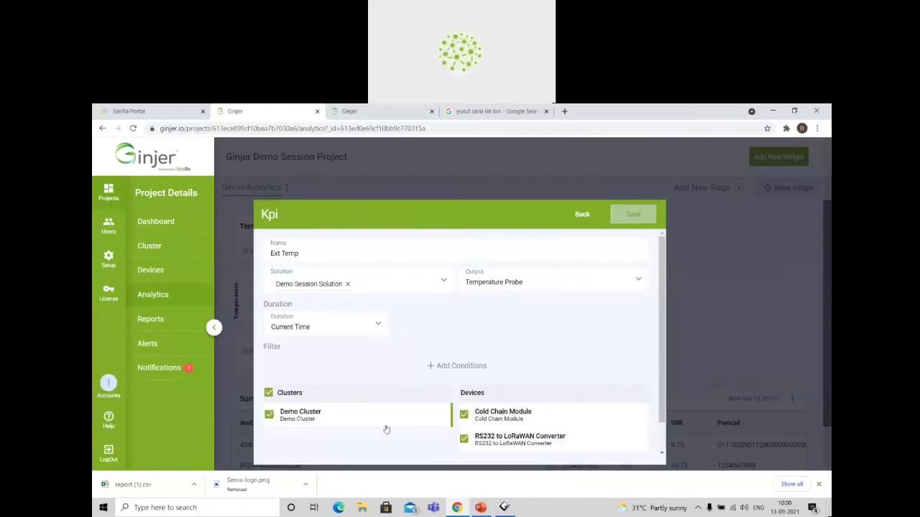
click(465, 441)
scroll(548, 354, down, 1)
click(297, 438)
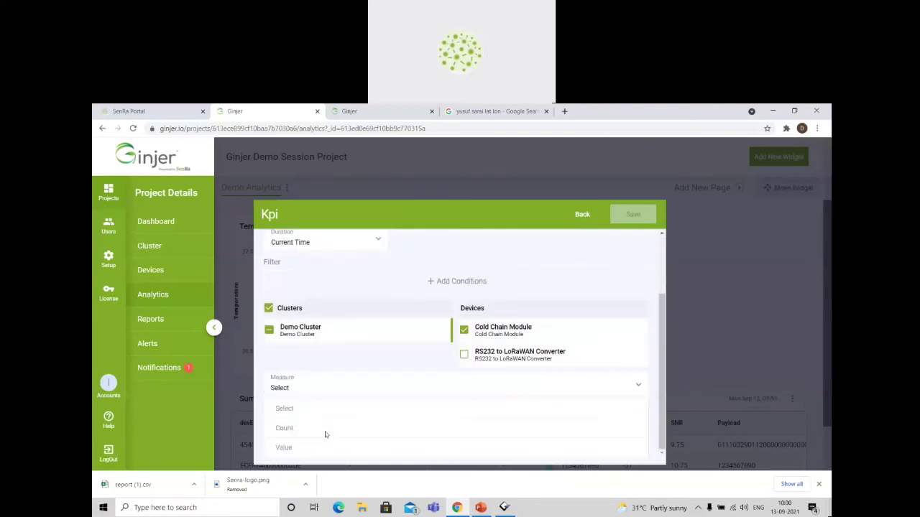
click(295, 448)
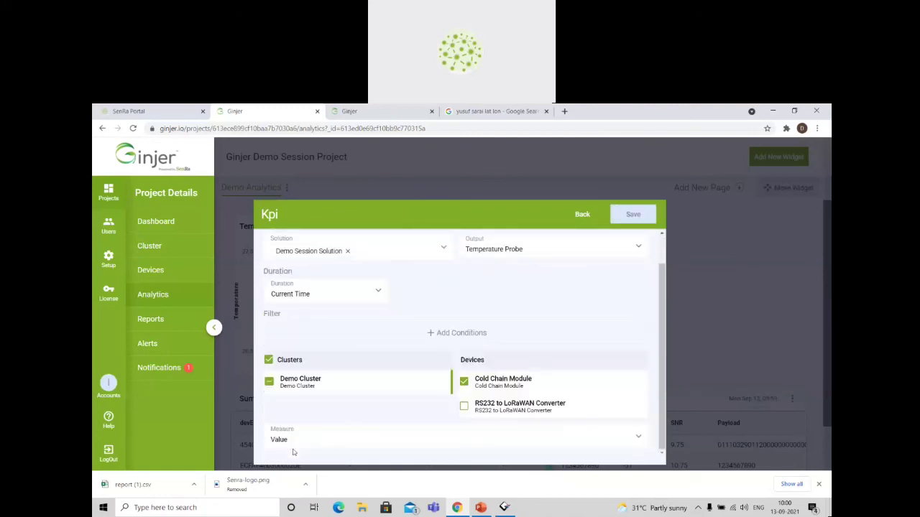
click(642, 218)
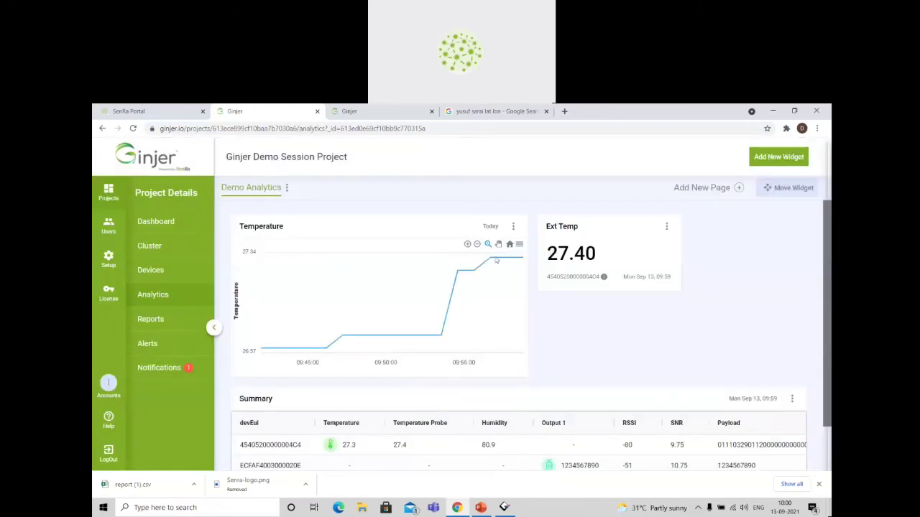
click(152, 270)
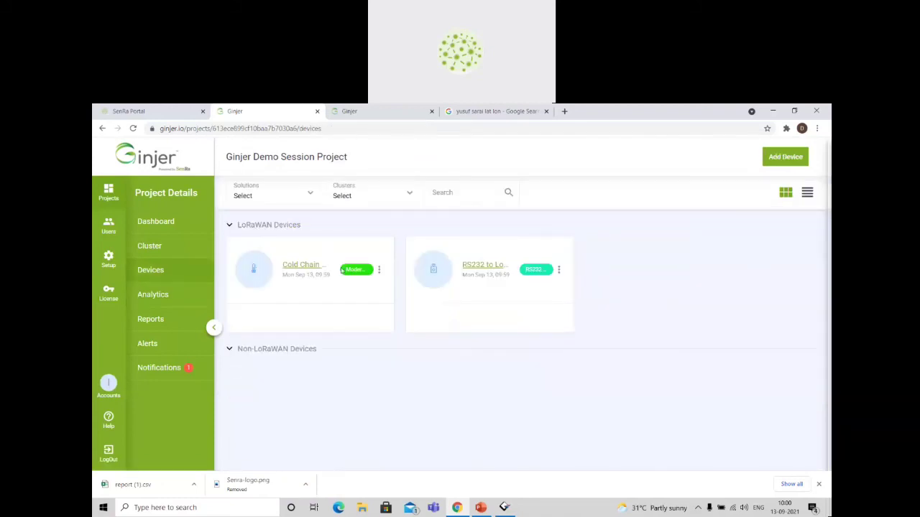
click(294, 266)
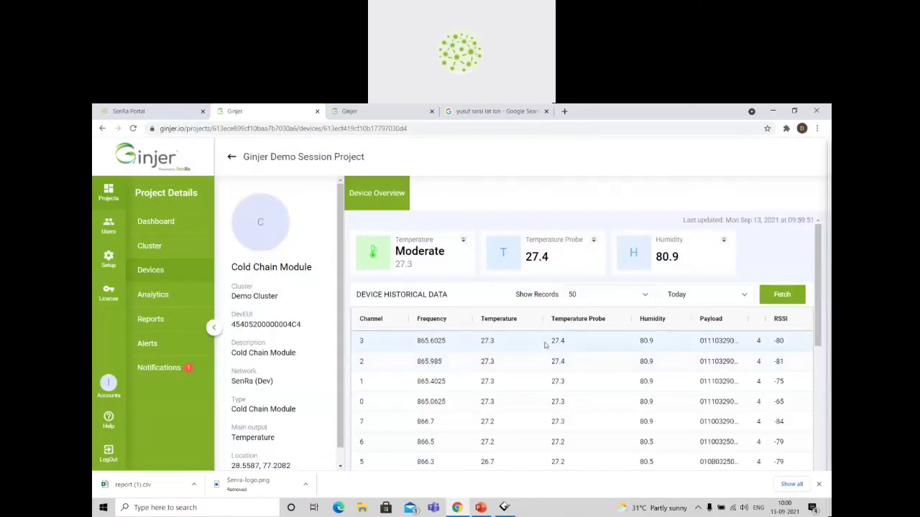
click(567, 343)
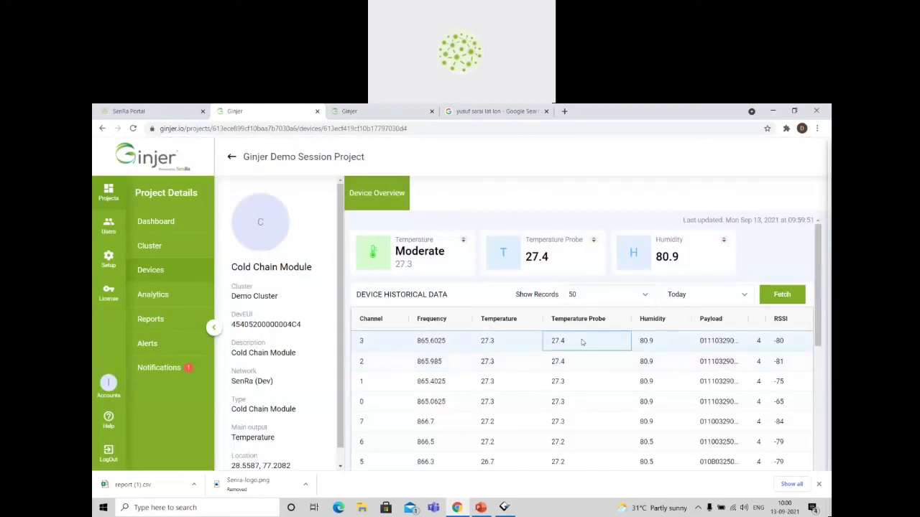
Return to the project's analytics and pin the Ext Temp KPI to the dashboard.
click(163, 301)
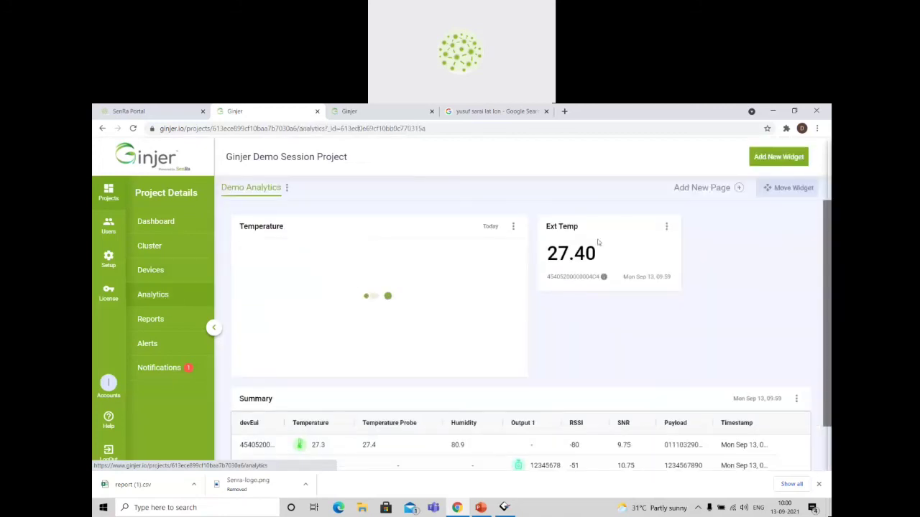
click(666, 226)
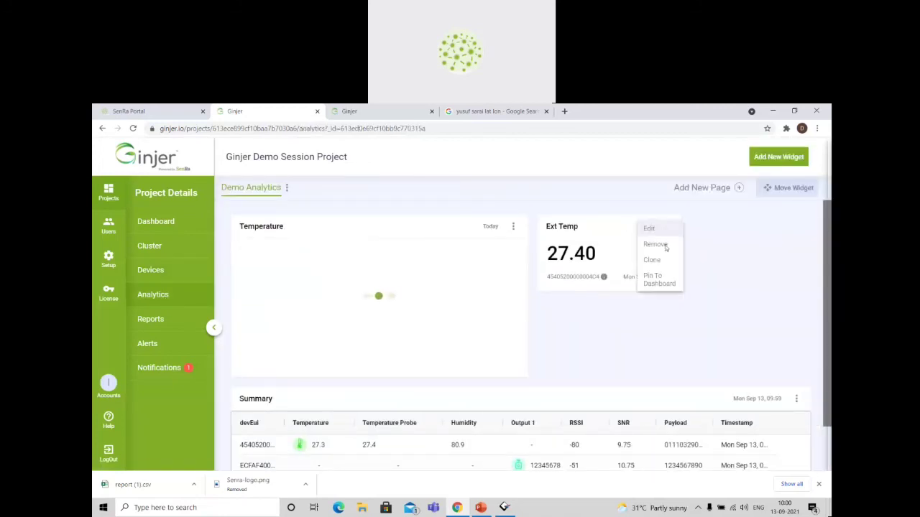
click(670, 283)
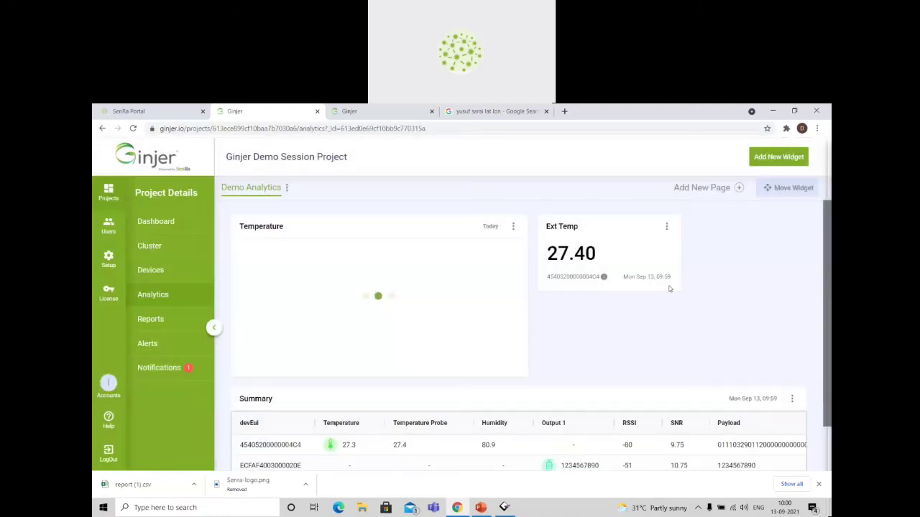
Start a new Radial Bar widget, name it Humidity, and assign Demo Session Solution to it.
click(778, 156)
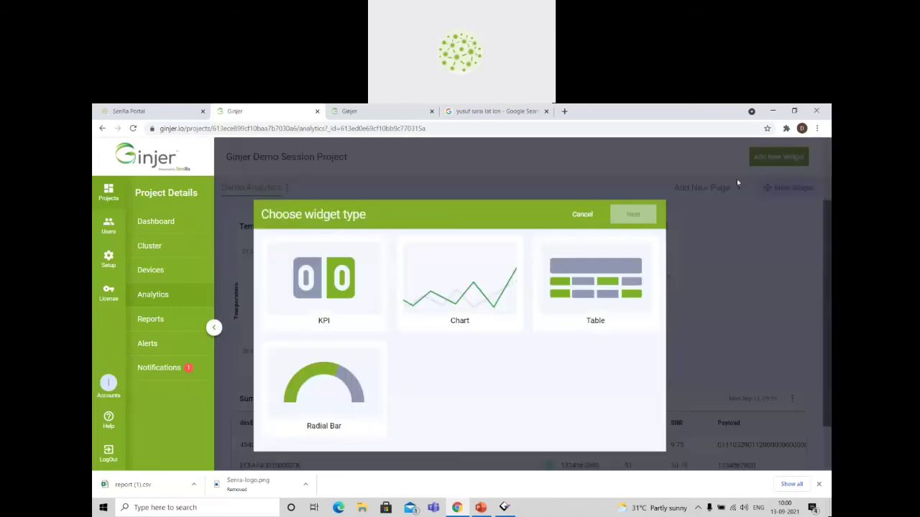
click(462, 298)
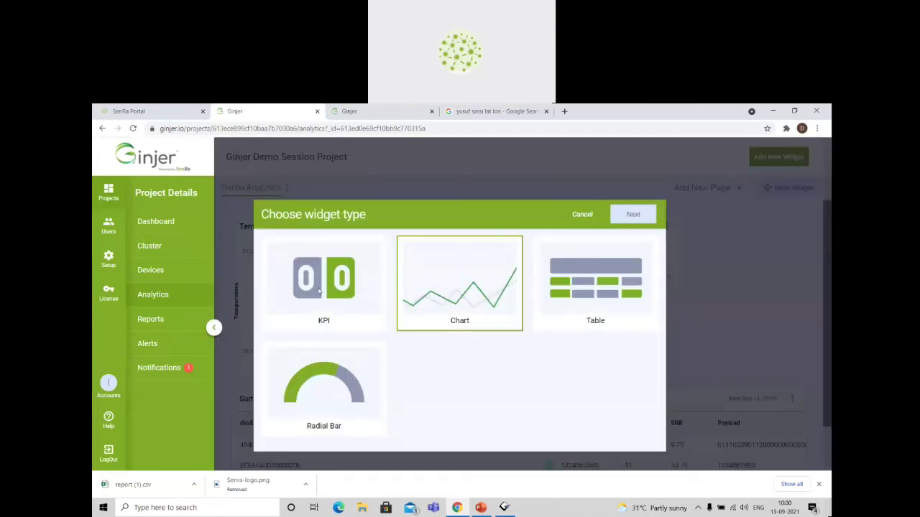
click(320, 290)
click(325, 382)
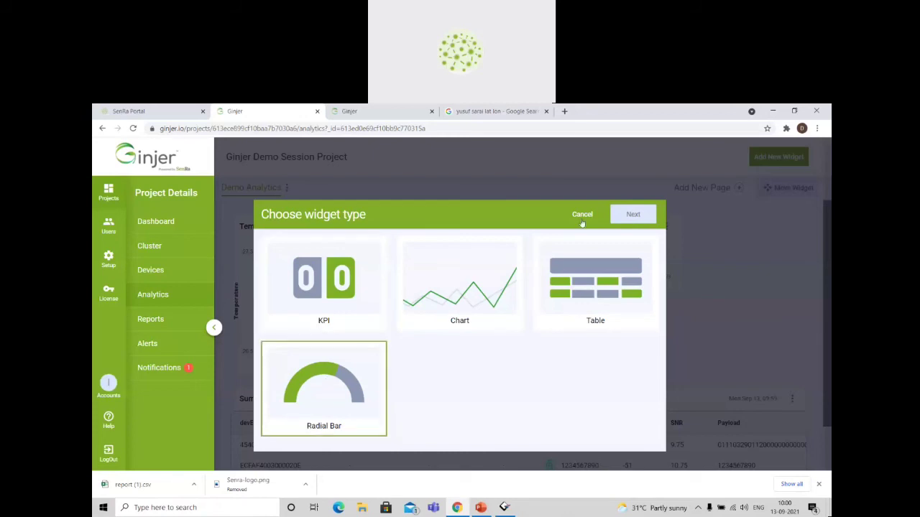
click(630, 216)
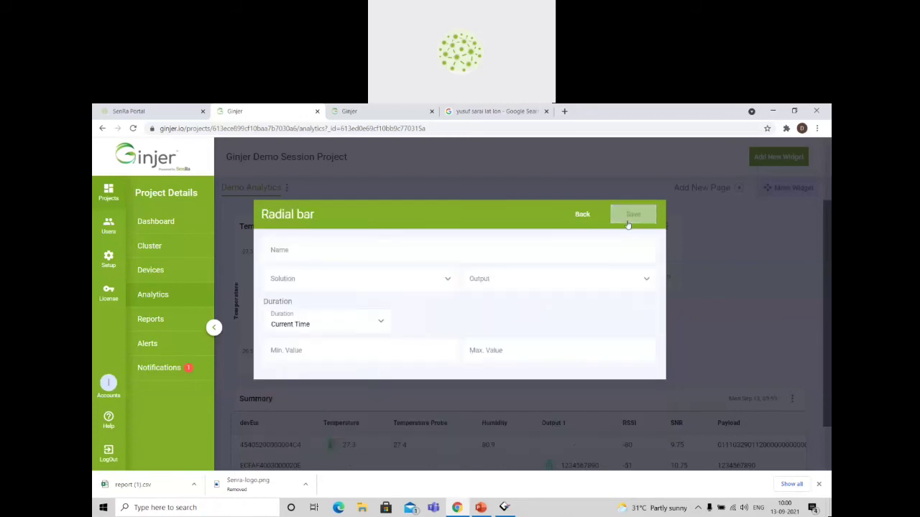
click(332, 251)
click(332, 273)
click(314, 337)
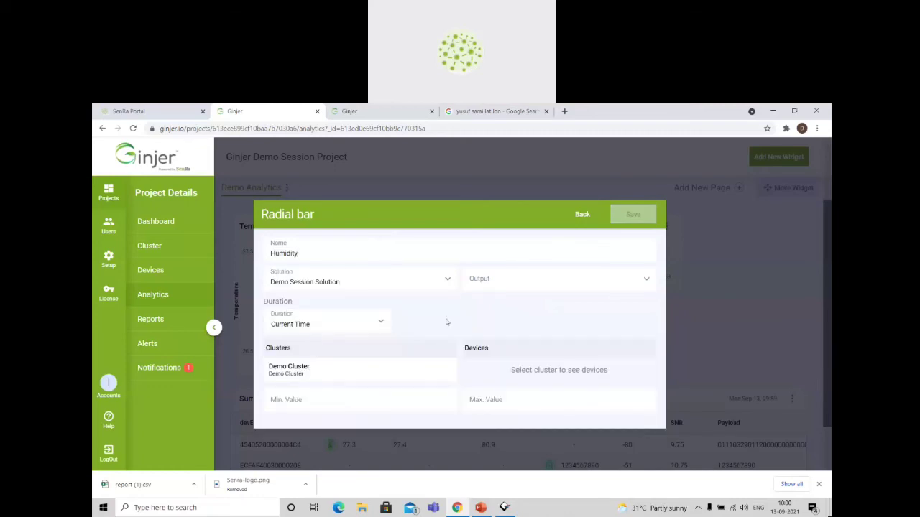
Set the radial bar's output to Humidity and keep the Current Time duration.
click(531, 283)
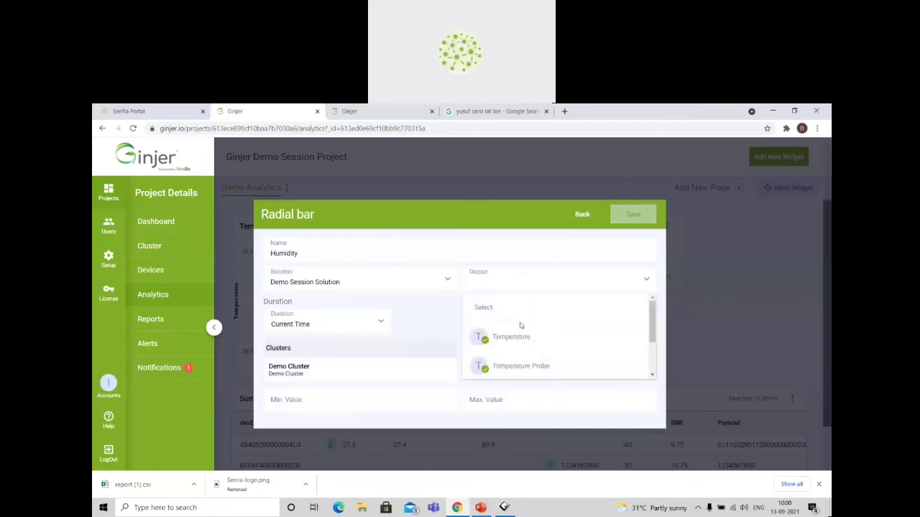
click(383, 243)
click(486, 285)
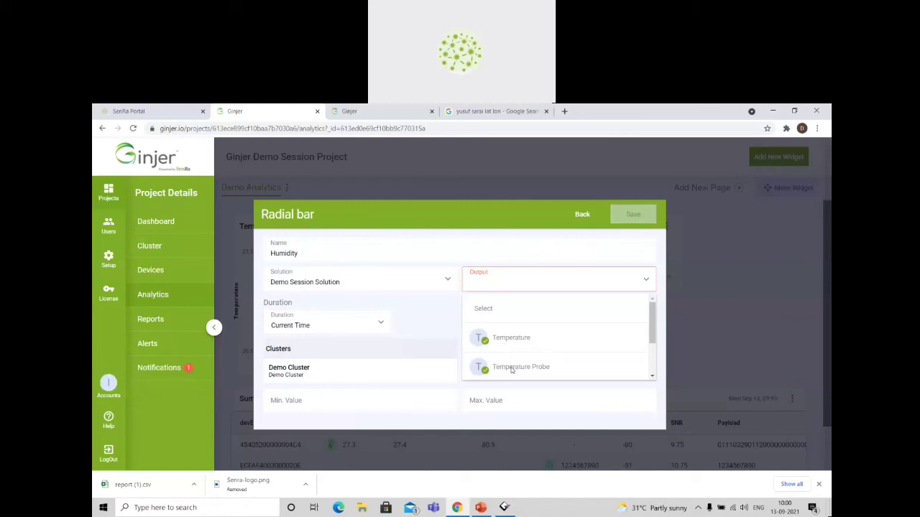
scroll(512, 370, down, 1)
click(514, 338)
click(273, 327)
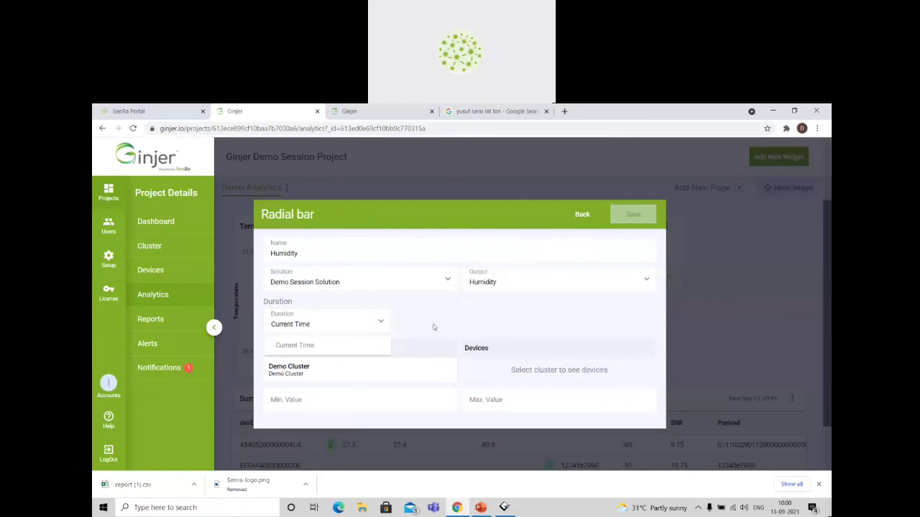
click(442, 328)
Limit the radial bar to Demo Cluster's Cold Chain Module, set its range from 0 to 100, and save the widget.
click(392, 370)
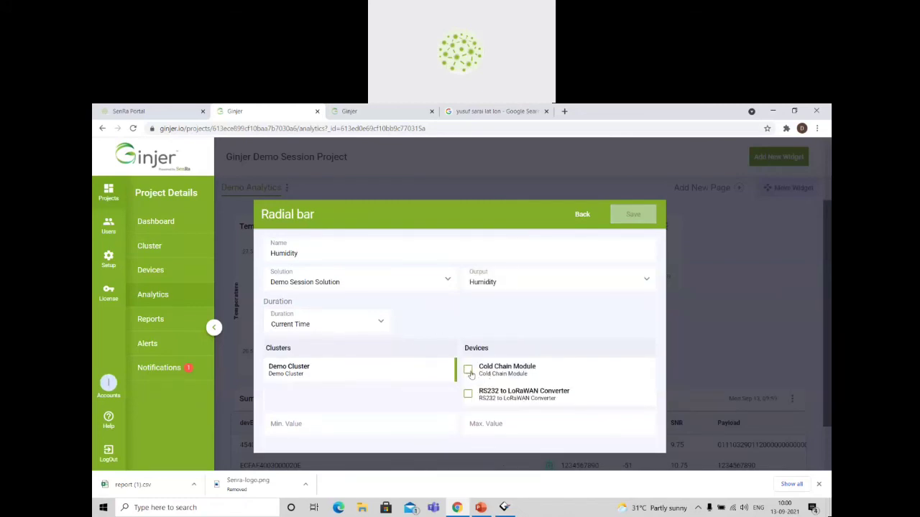
click(467, 370)
click(348, 420)
click(489, 429)
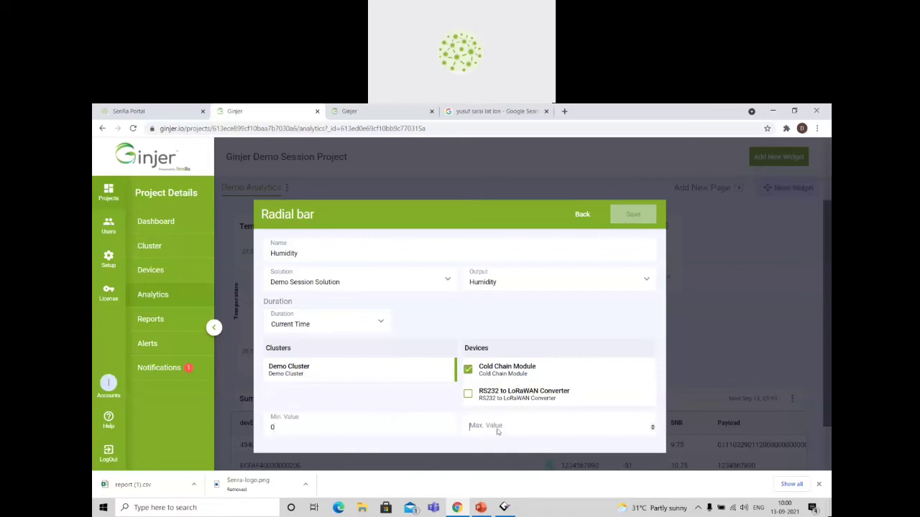
text(100)
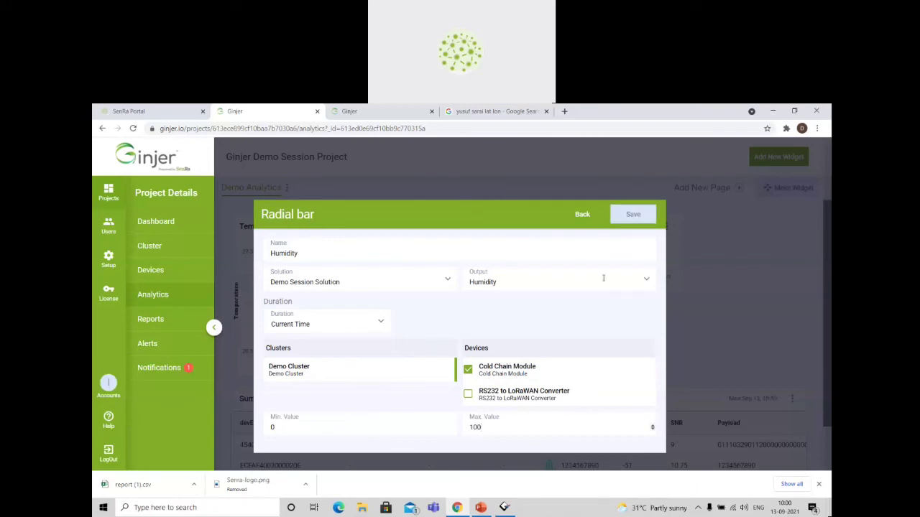
click(638, 214)
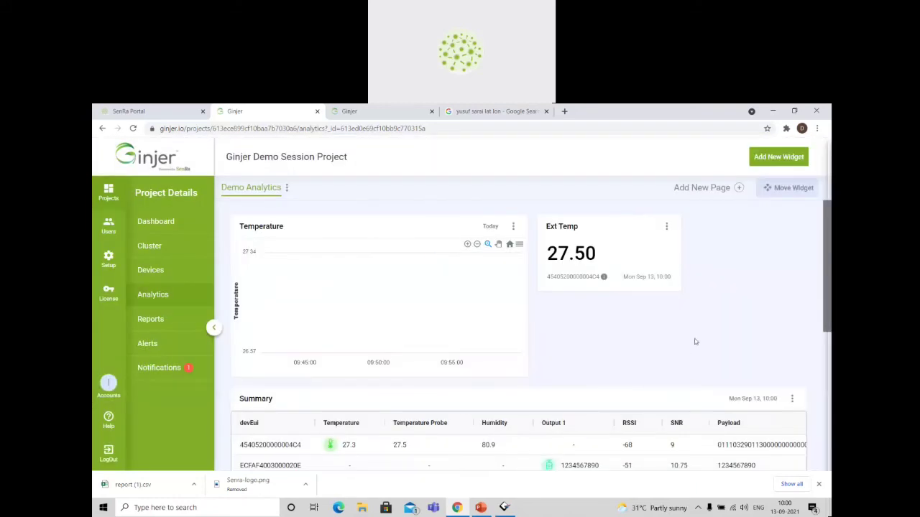
Try to move the Temperature chart to the other side of the Ext Temp KPI on the Demo Analytics page.
scroll(695, 341, down, 2)
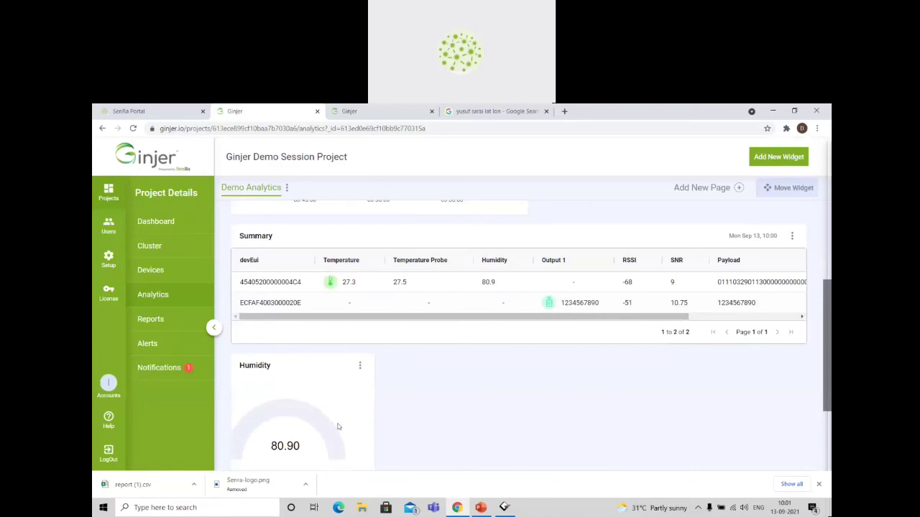
scroll(339, 427, down, 2)
scroll(420, 348, up, 3)
scroll(420, 347, up, 1)
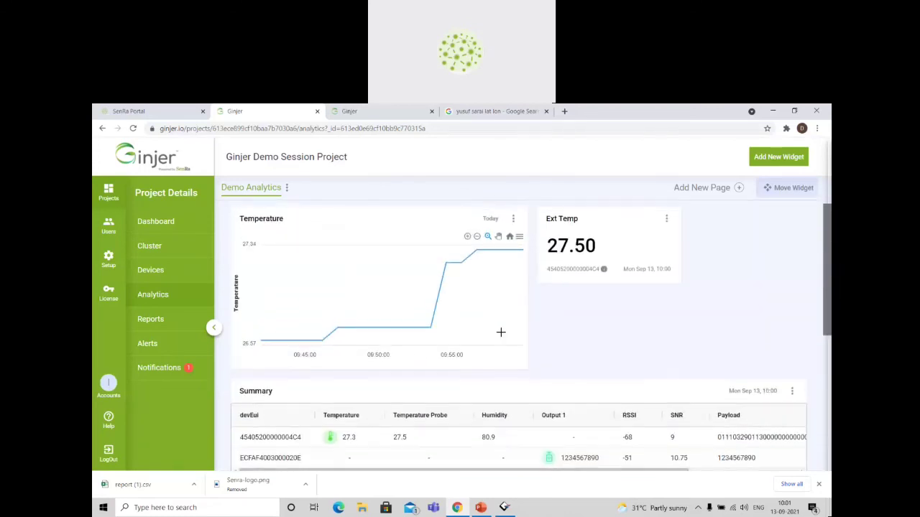
click(772, 187)
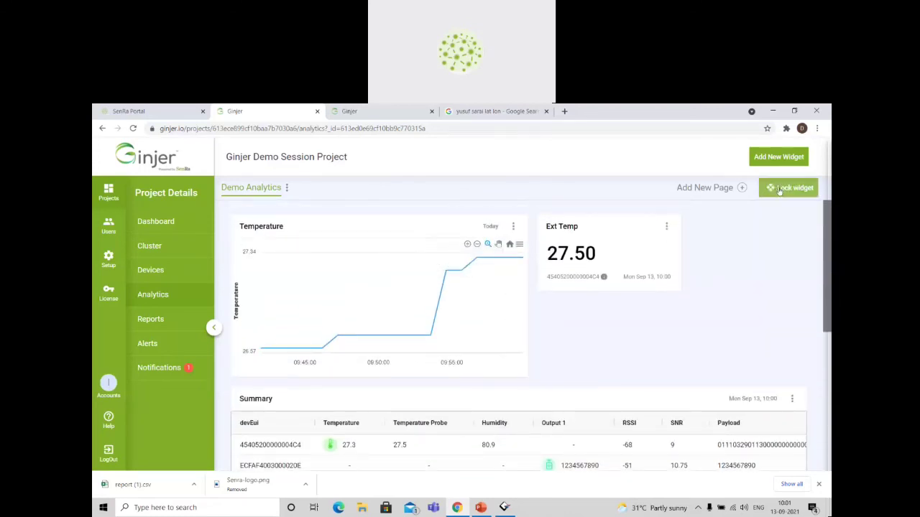
drag(352, 230, 740, 229)
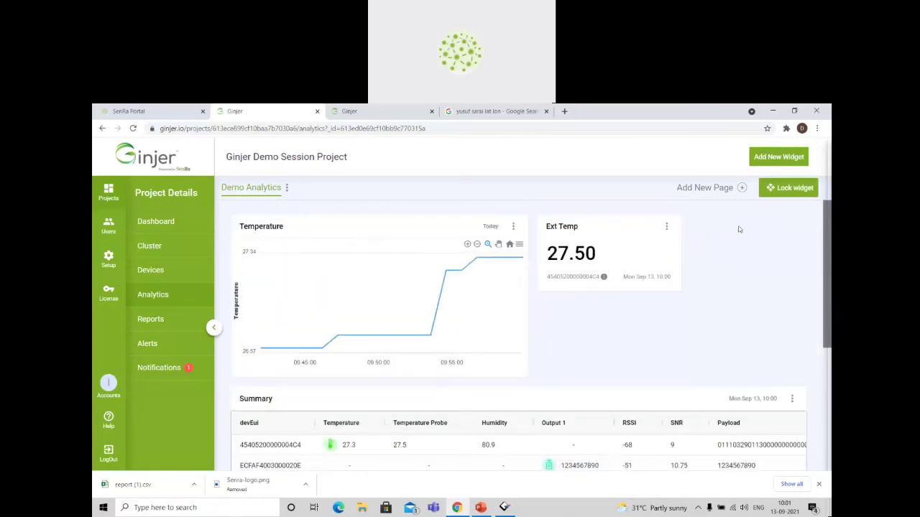
click(801, 190)
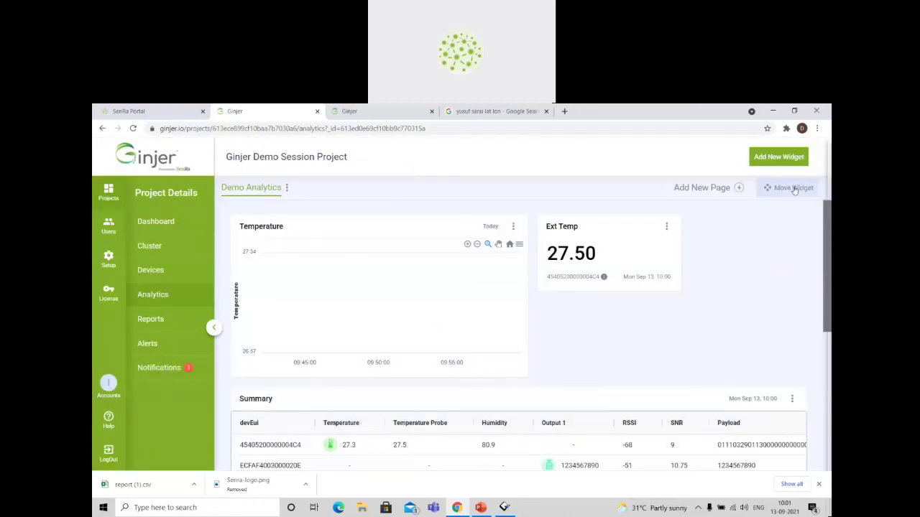
Rearrange the Demo Analytics page with the Summary table above the Temperature chart and Ext Temp after Humidity, and lock the layout.
click(796, 188)
mouse_move(614, 237)
mouse_down()
mouse_move(466, 243)
mouse_move(334, 219)
mouse_move(273, 223)
mouse_move(366, 488)
mouse_move(582, 436)
mouse_move(618, 237)
mouse_up()
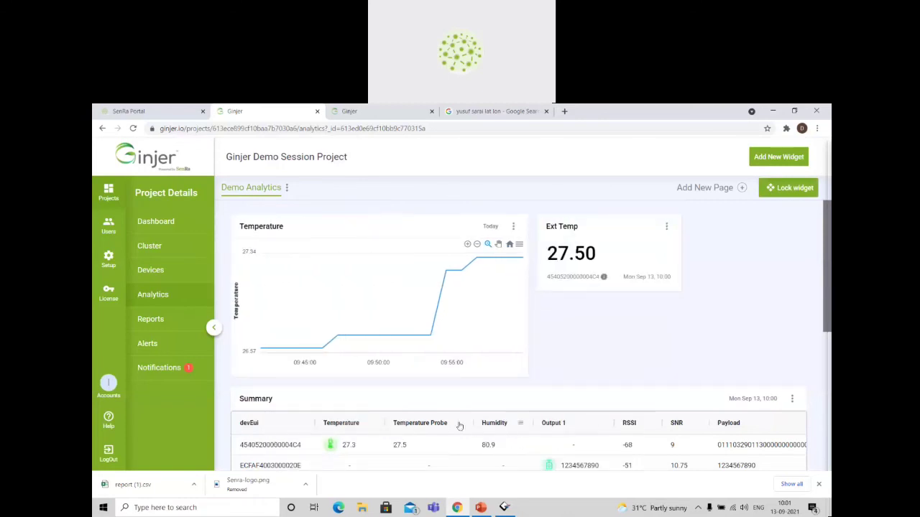
click(214, 326)
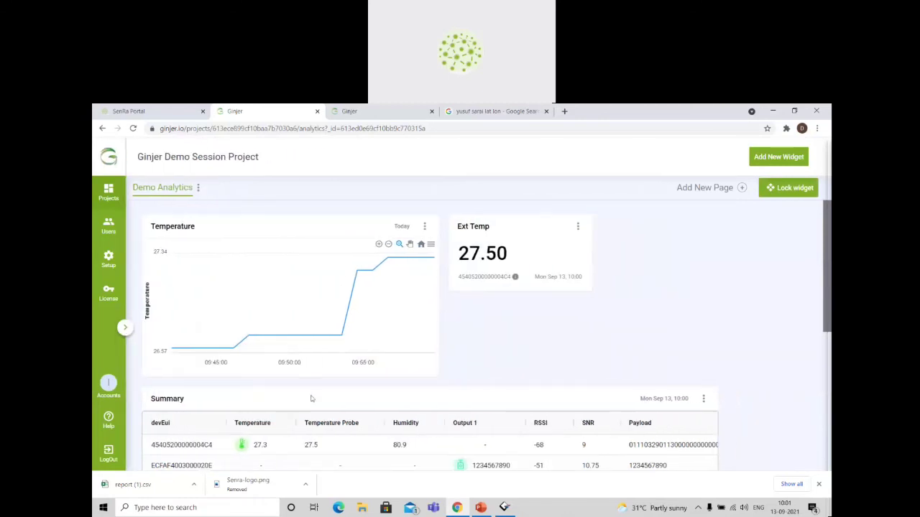
drag(310, 396, 302, 230)
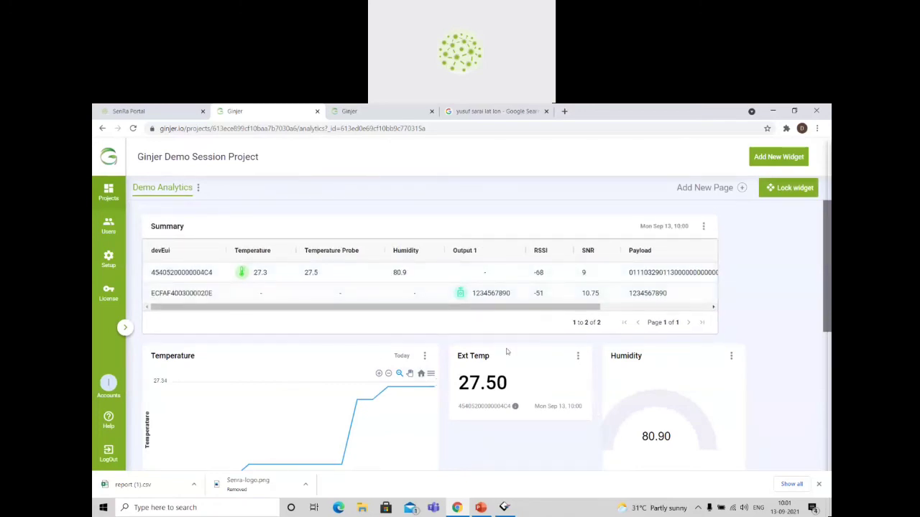
drag(511, 349, 610, 355)
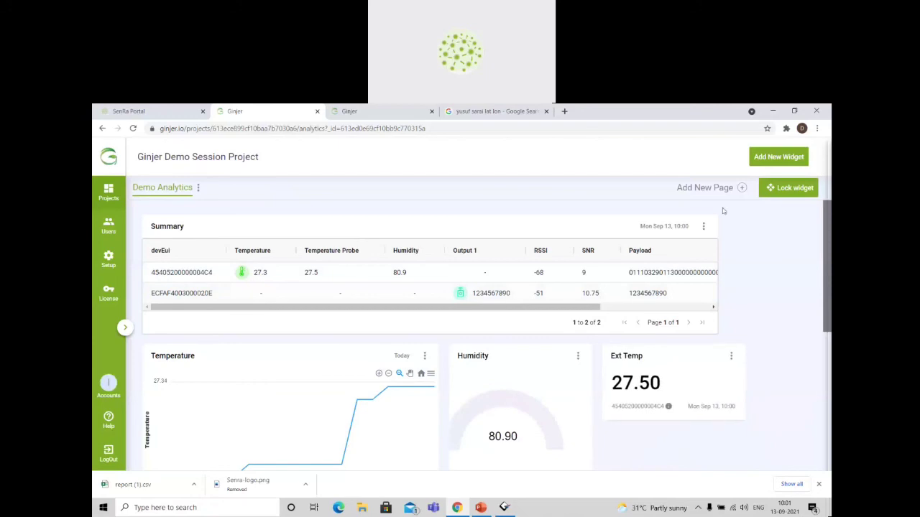
click(765, 188)
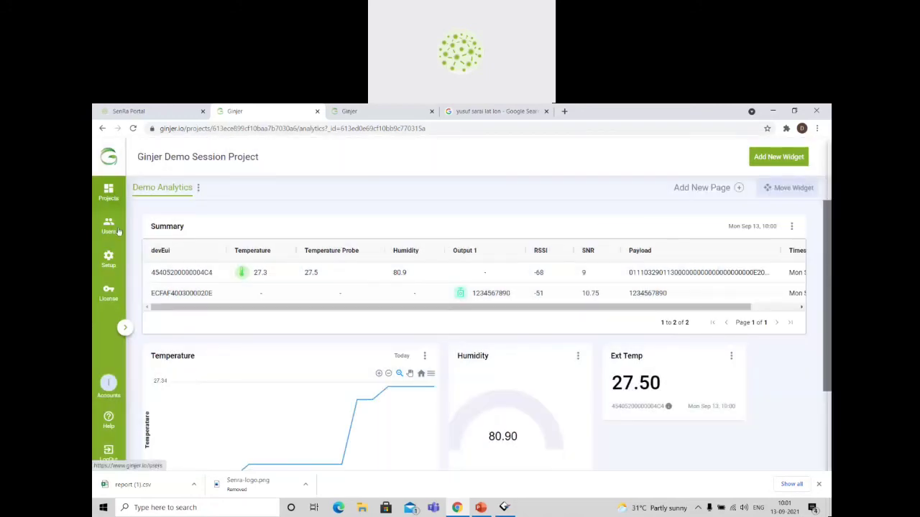
Open the project dashboard and review the Public Dashboard and the widgets pinned to My Dashboard.
click(125, 328)
click(181, 222)
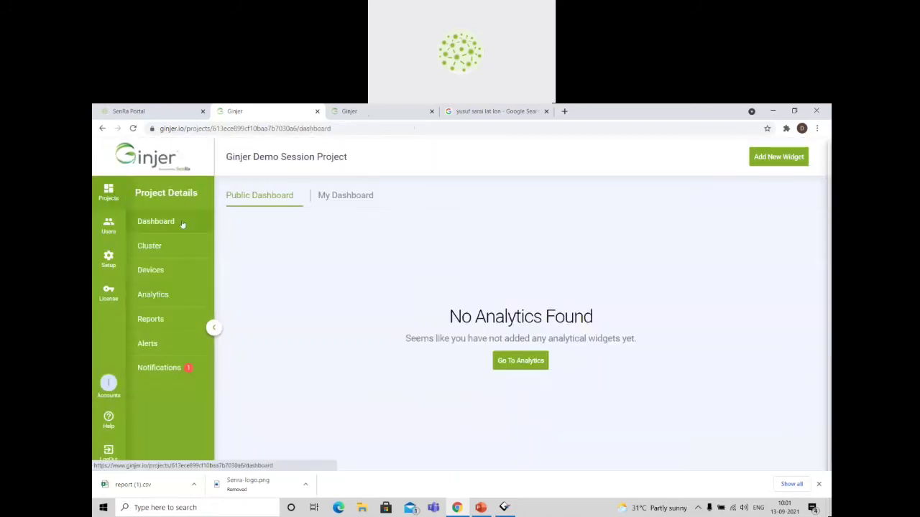
click(345, 195)
click(291, 194)
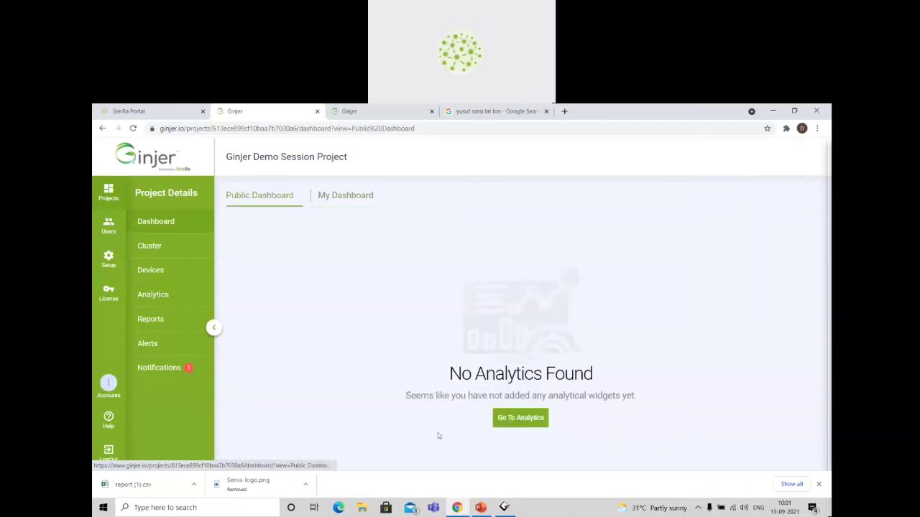
click(345, 195)
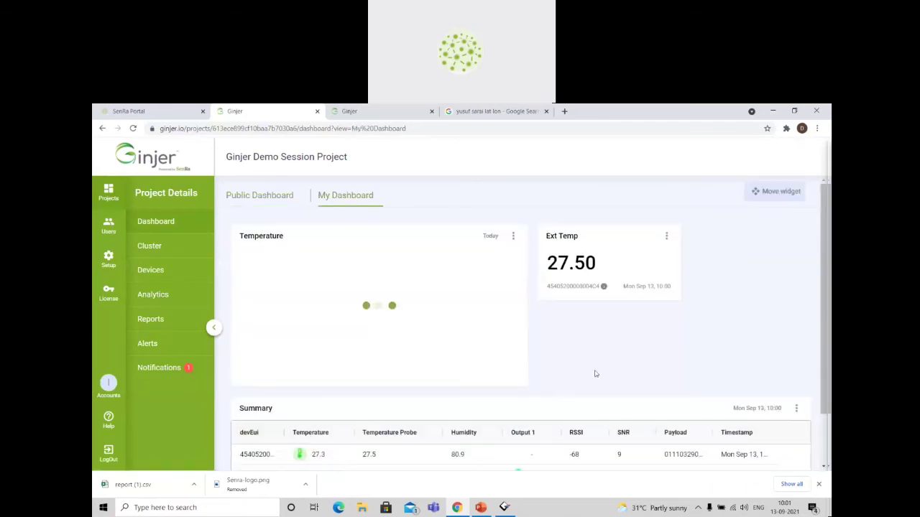
scroll(596, 372, down, 2)
scroll(591, 391, up, 2)
Compare the Public Dashboard with My Dashboard again and check the options of the pinned Temperature chart.
click(279, 203)
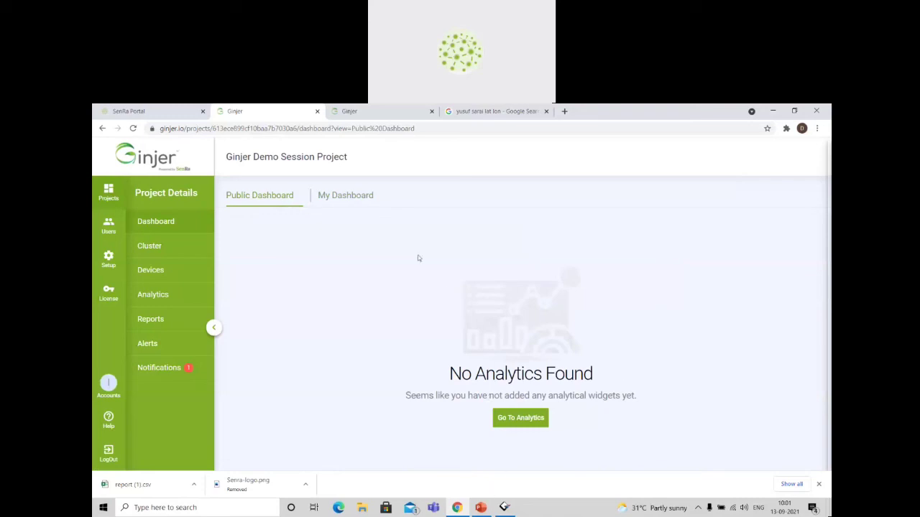
click(352, 196)
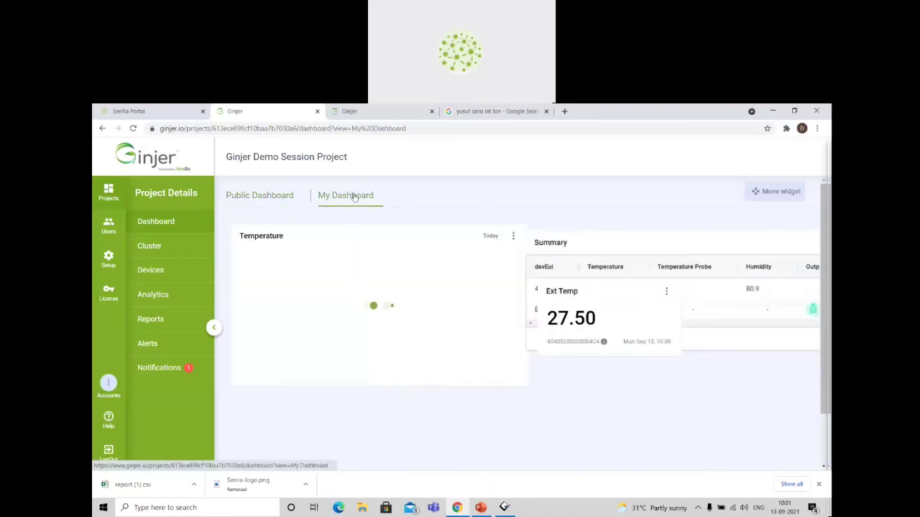
click(513, 237)
click(501, 239)
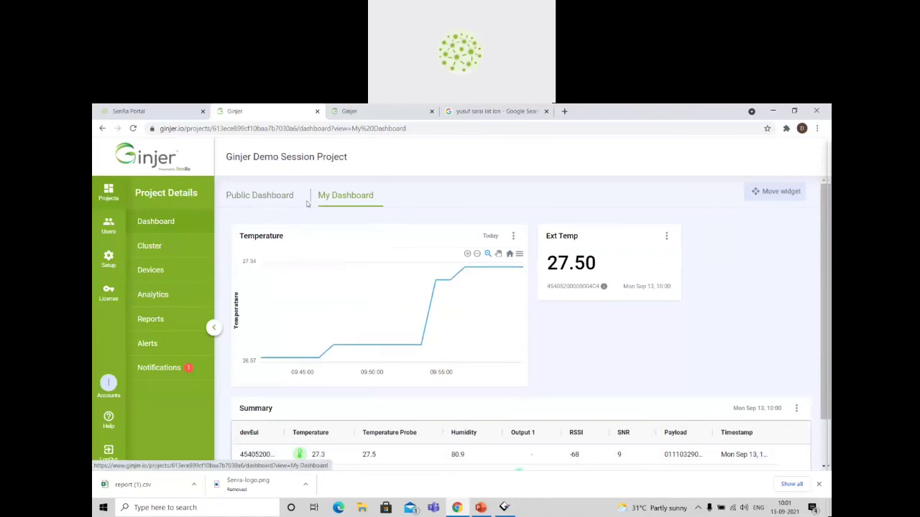
Publish the Ext Temp KPI from My Dashboard and check it on the Public Dashboard.
click(258, 196)
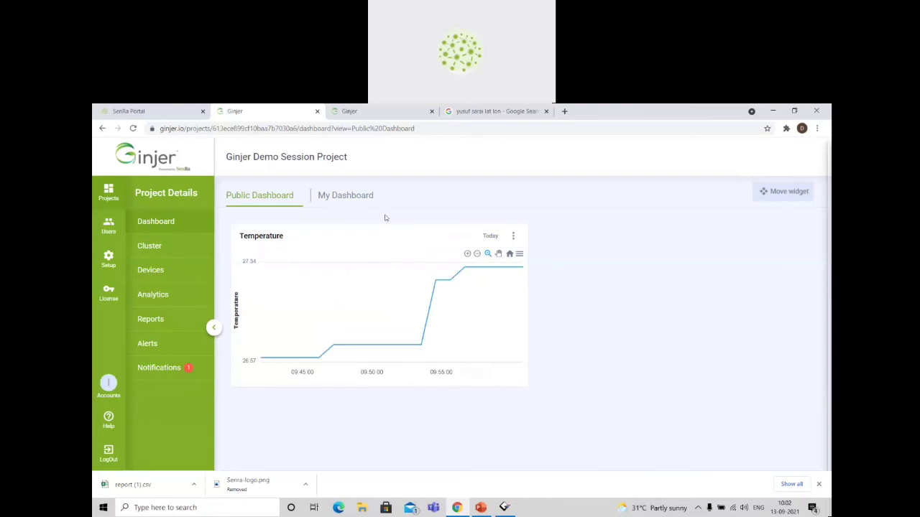
click(353, 197)
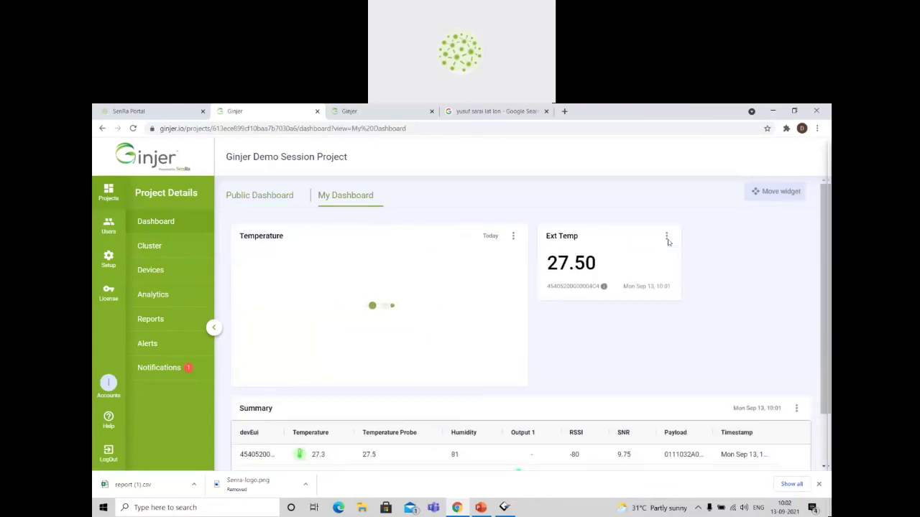
click(666, 238)
click(650, 239)
click(265, 200)
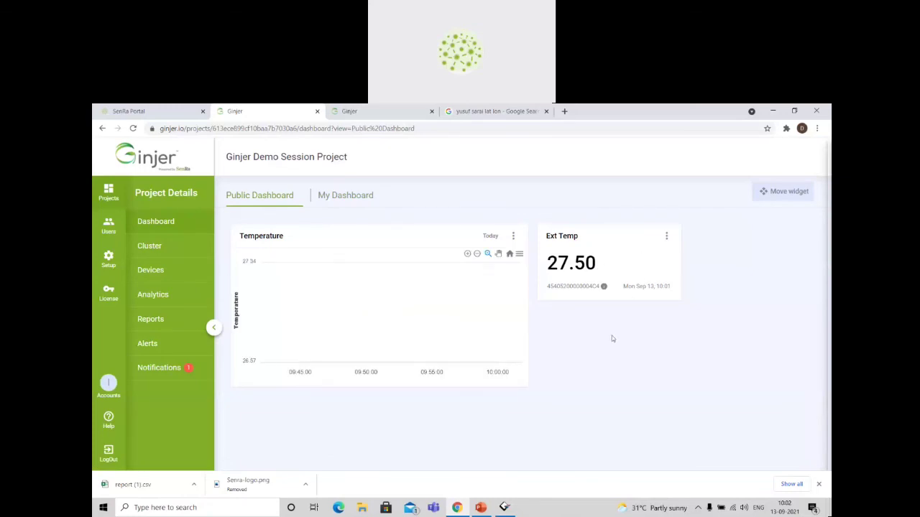
Unpublish the Temperature chart and the Ext Temp KPI from the Public Dashboard, and review the widgets kept on My Dashboard.
click(513, 235)
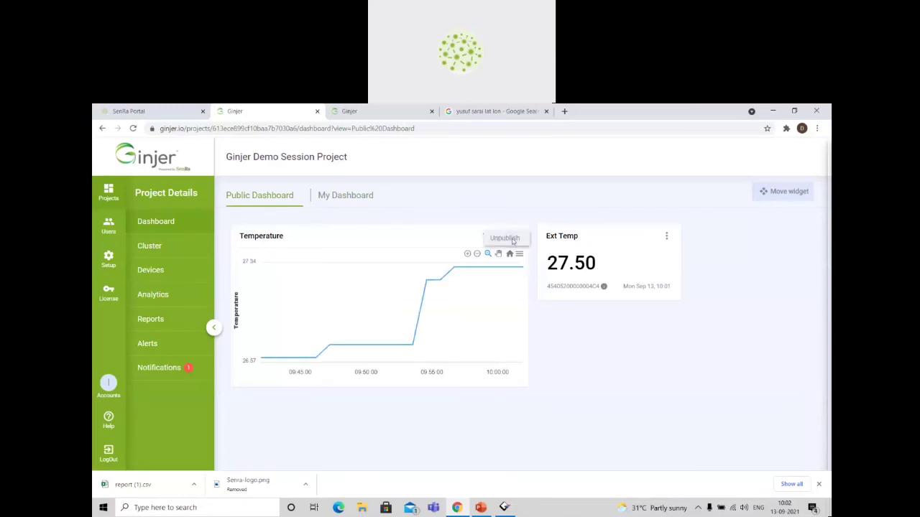
click(503, 242)
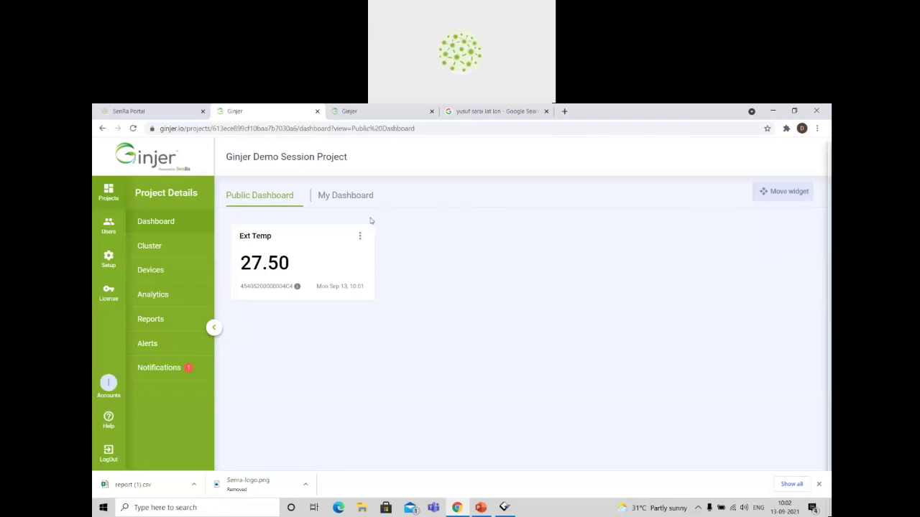
click(325, 209)
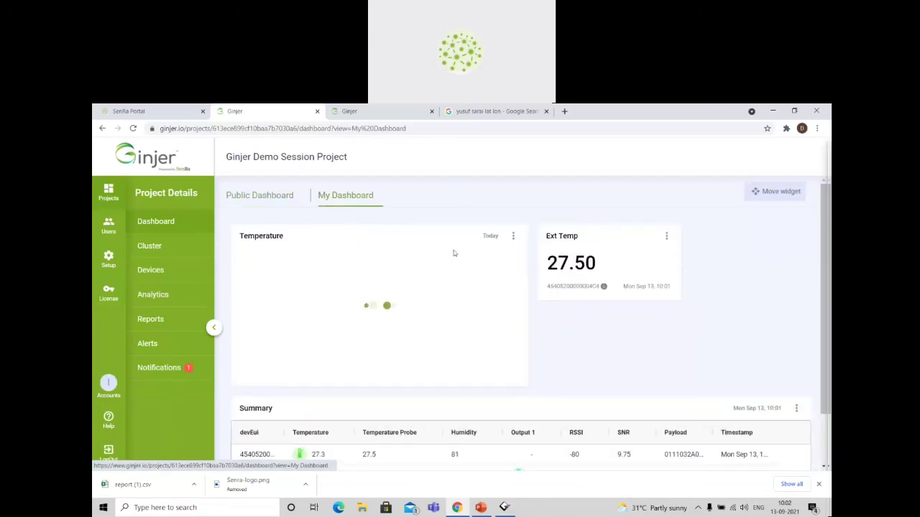
scroll(564, 335, down, 2)
scroll(564, 334, up, 2)
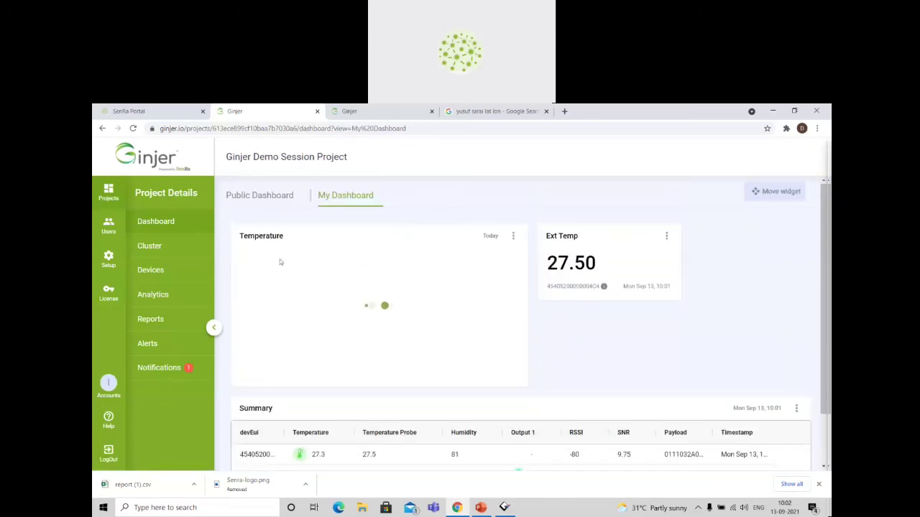
click(172, 222)
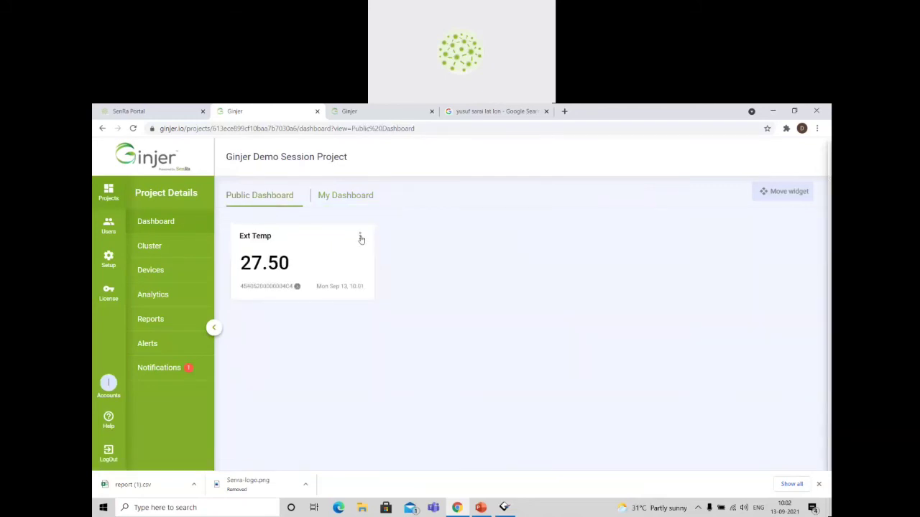
click(346, 196)
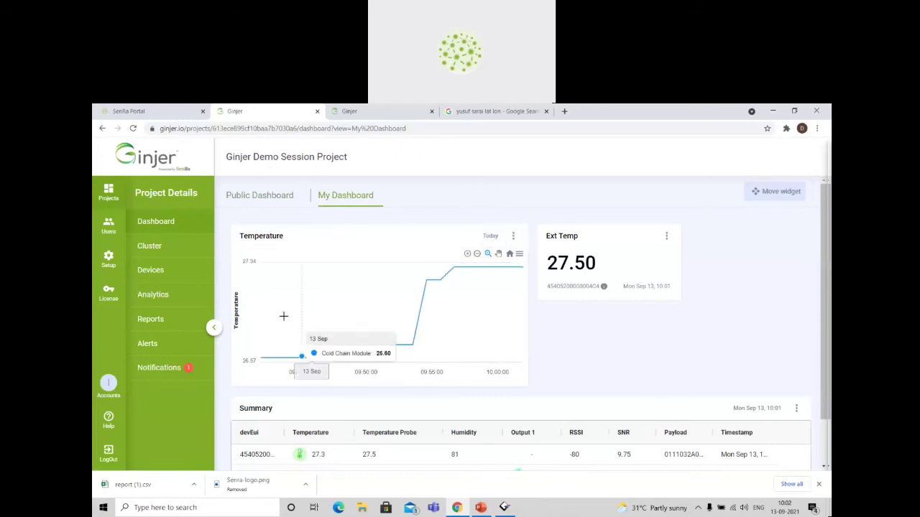
Unpin the Summary table from the dashboard on the Demo Analytics page and check My Dashboard.
click(179, 299)
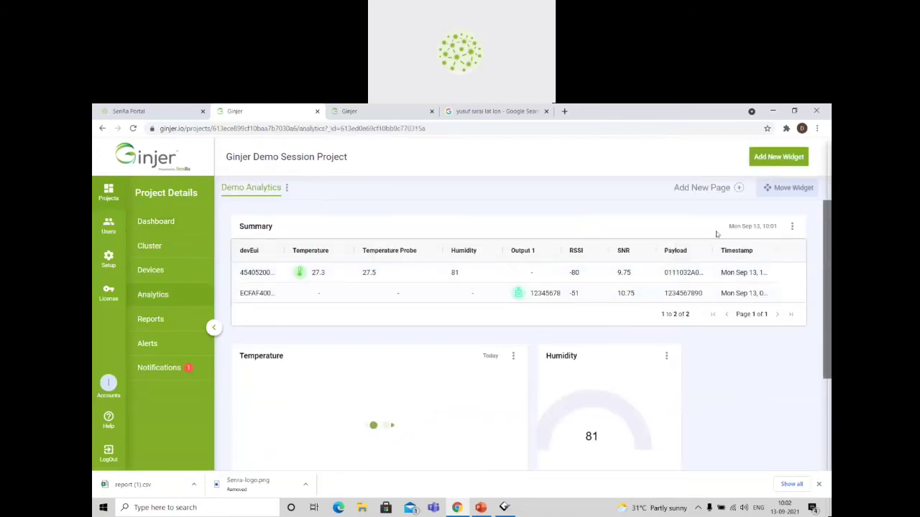
click(794, 228)
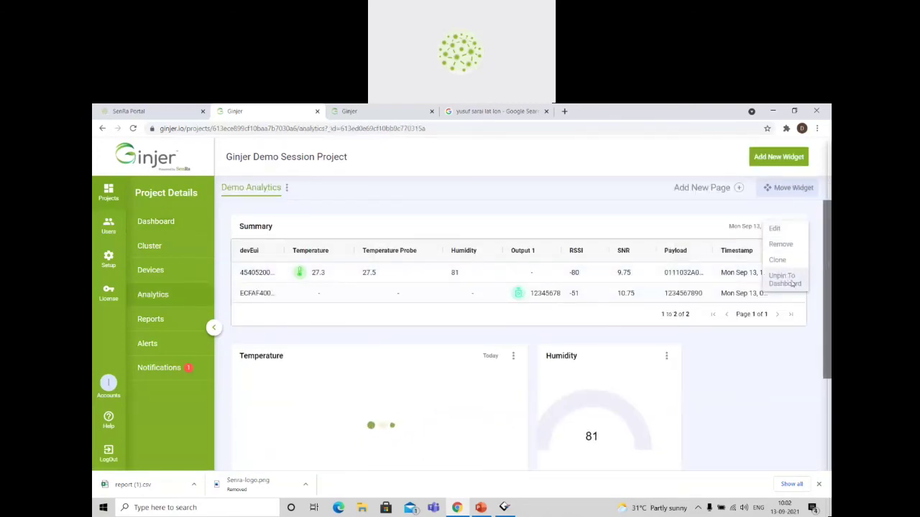
click(784, 279)
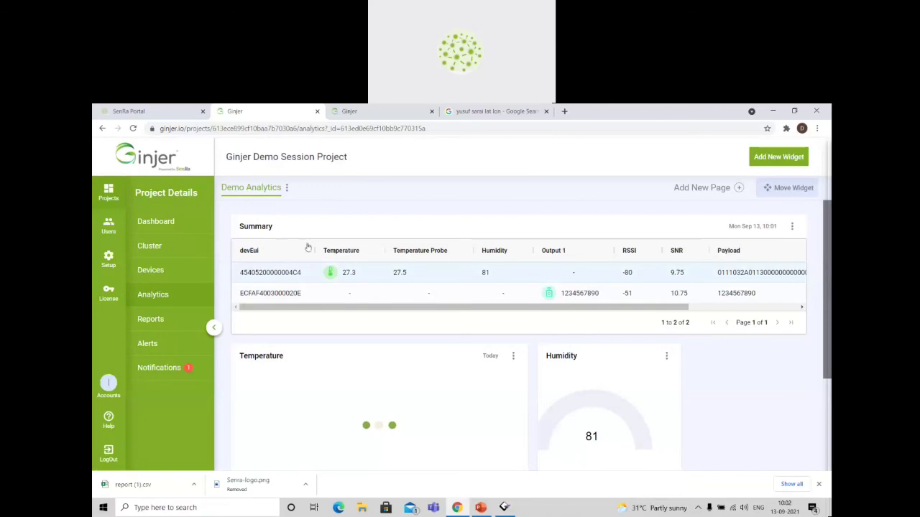
click(162, 222)
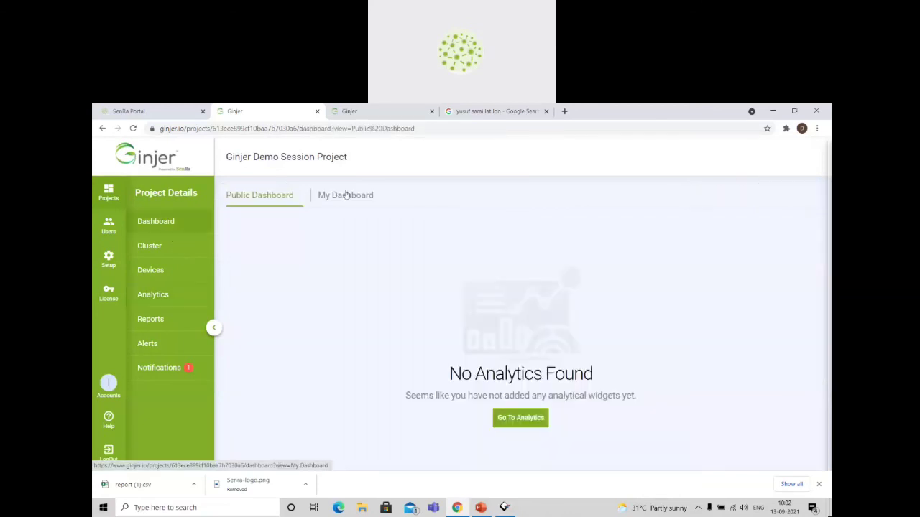
click(345, 196)
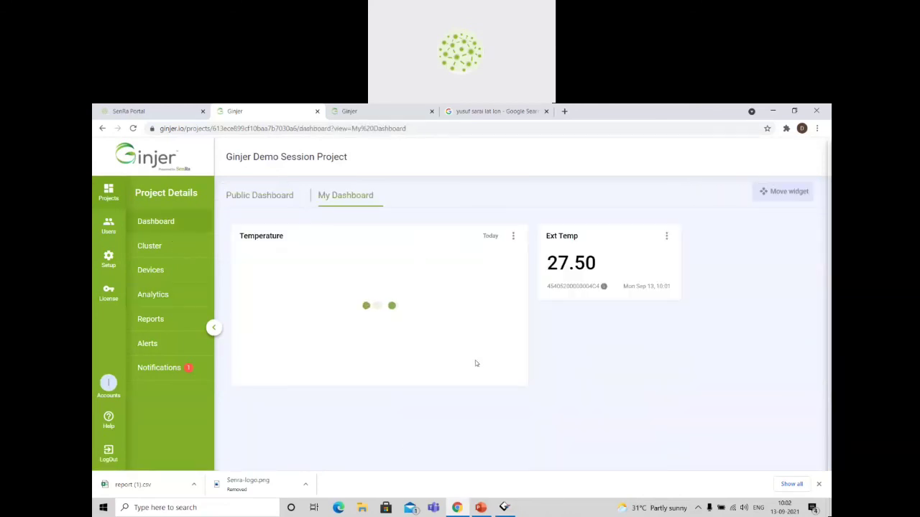
Open the project's alerts and enable the TemP Monitoring alert.
click(154, 295)
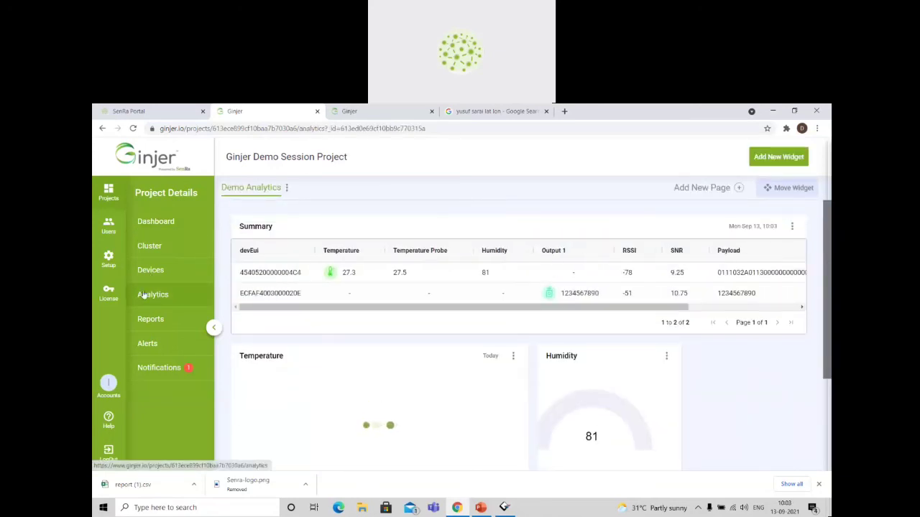
click(163, 344)
click(280, 266)
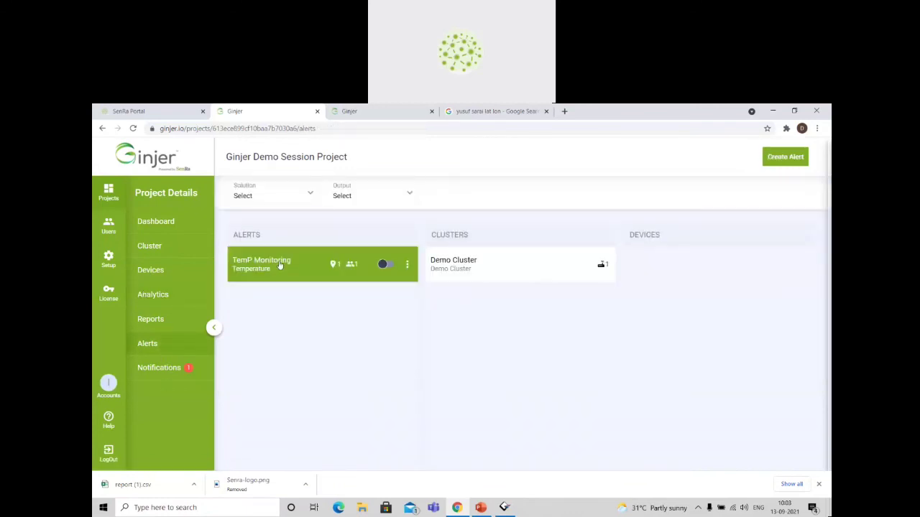
click(384, 265)
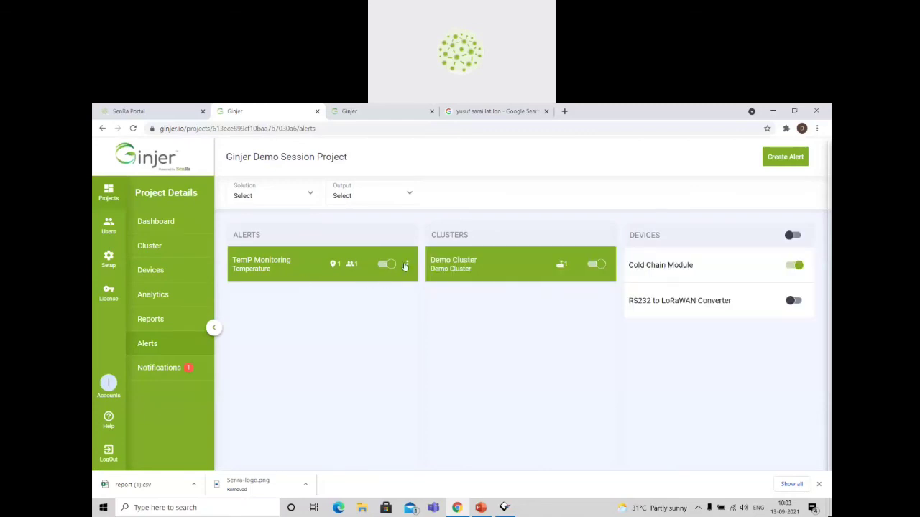
Open the TemP Monitoring alert for editing and examine its number of readings before an alert is sent.
click(406, 265)
click(388, 266)
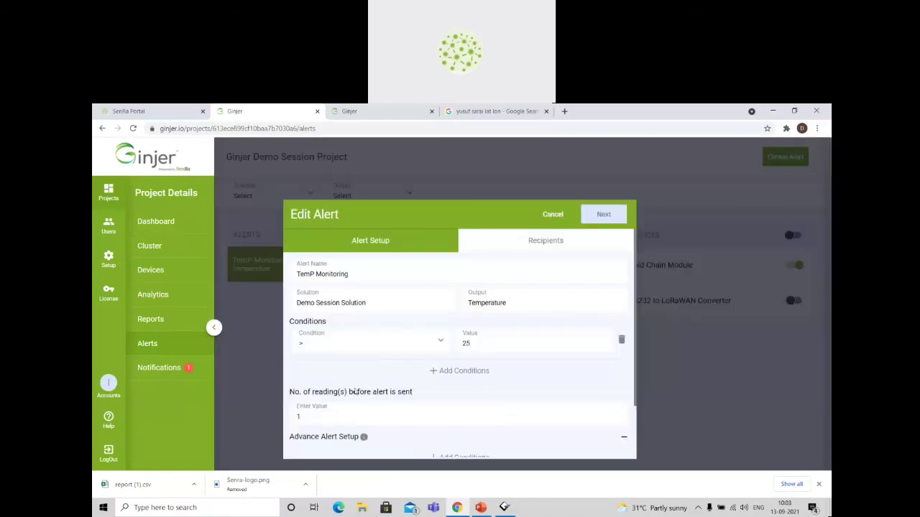
drag(321, 416, 431, 395)
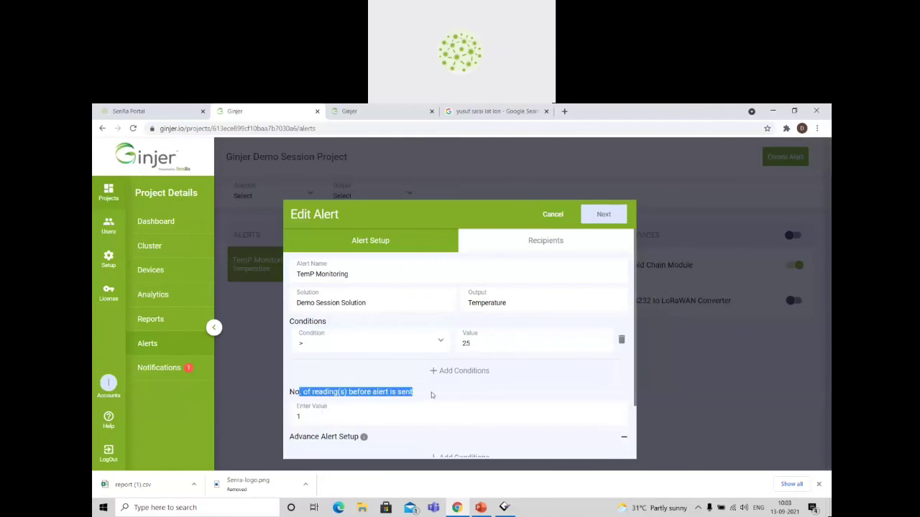
click(431, 395)
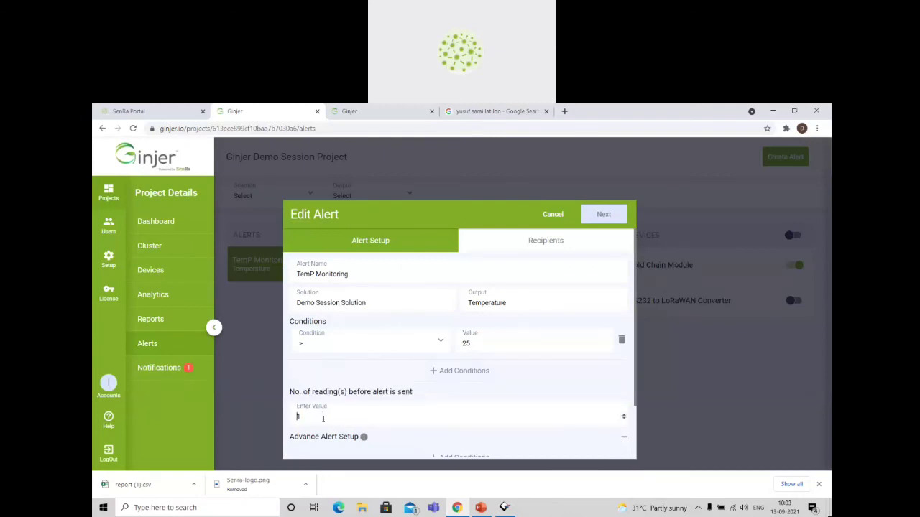
drag(322, 419, 290, 416)
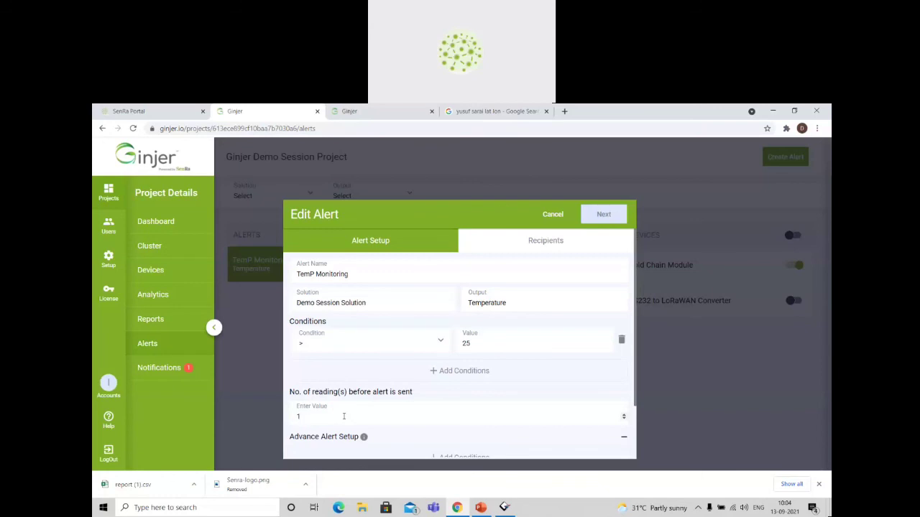
Review the number of readings required before the TemP Monitoring alert is sent and leave the alert without saving.
click(344, 416)
drag(299, 392, 436, 393)
click(436, 393)
click(553, 216)
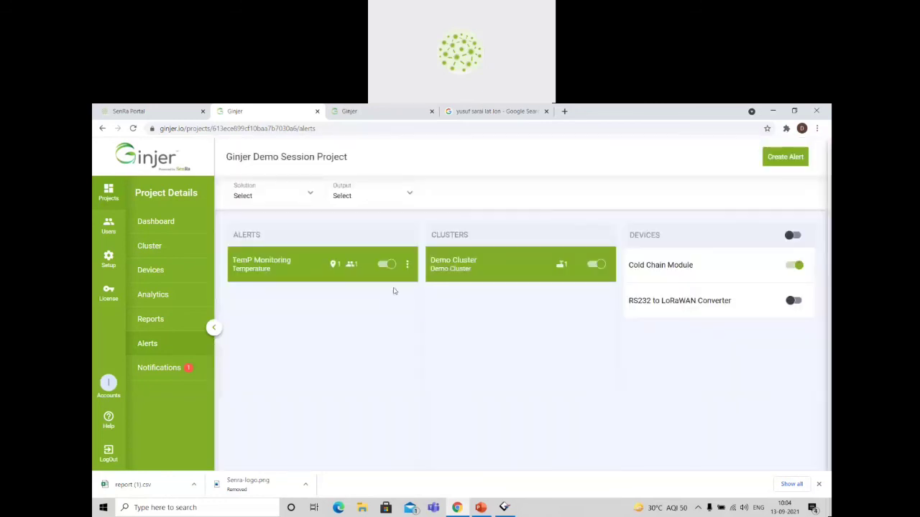
click(781, 161)
click(419, 379)
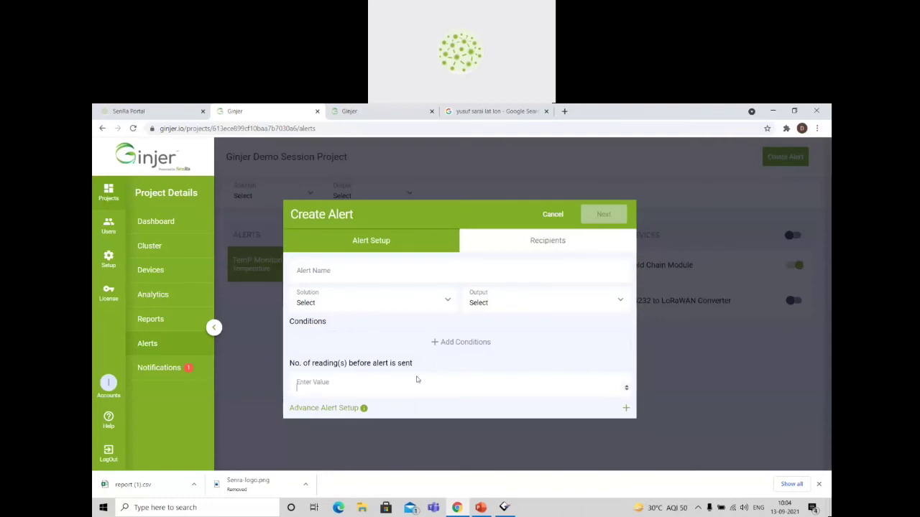
text(2)
click(547, 214)
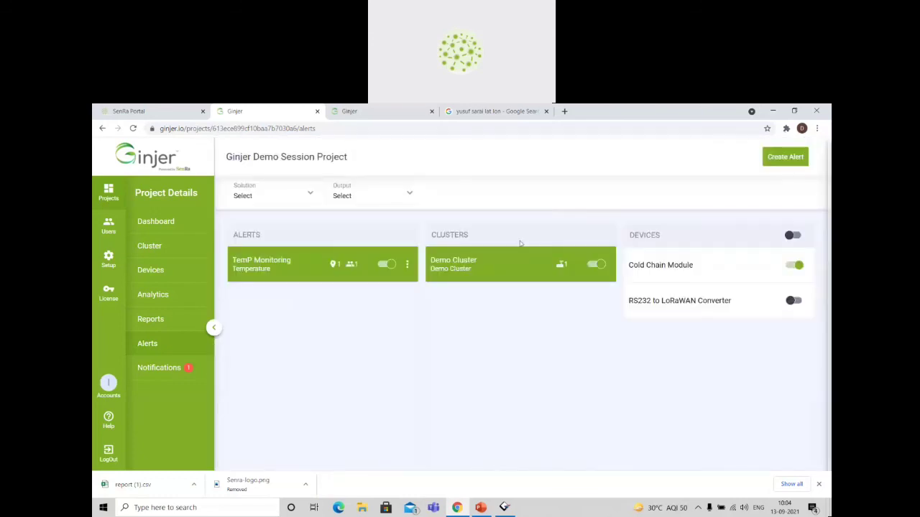
click(783, 157)
click(377, 386)
text(3)
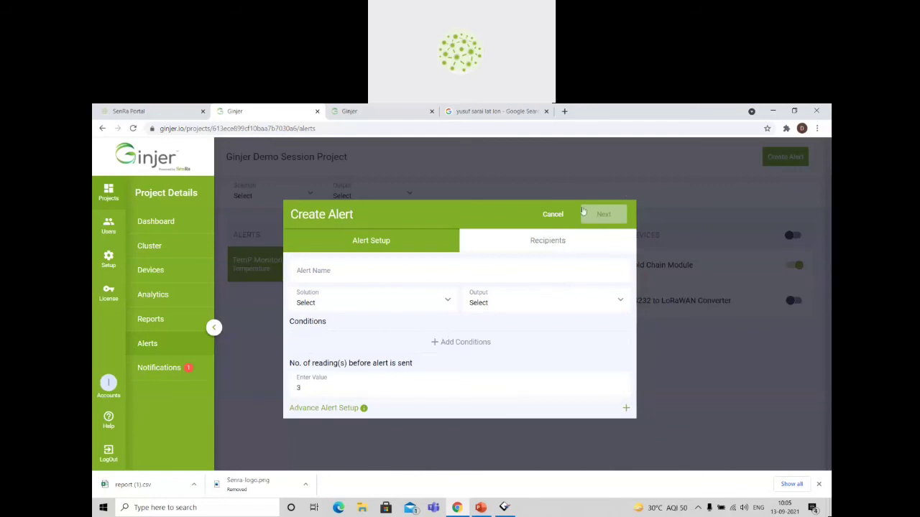
click(551, 215)
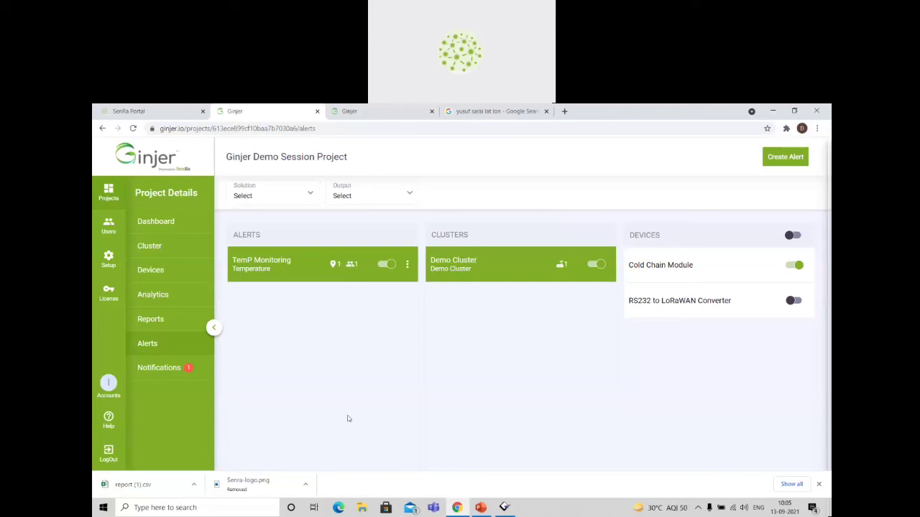
Start a new Building cluster in the project named SenRa OFC with 1 total floor and the Demo Session Solution.
click(151, 247)
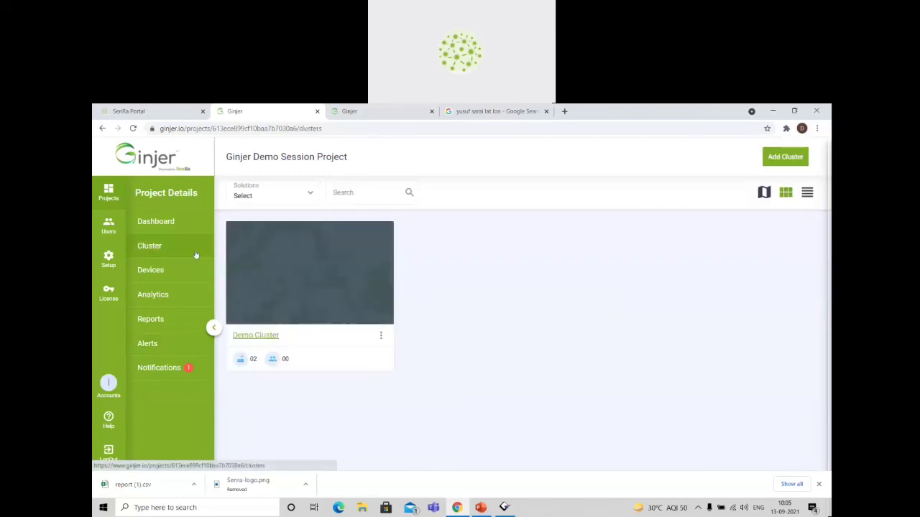
click(785, 157)
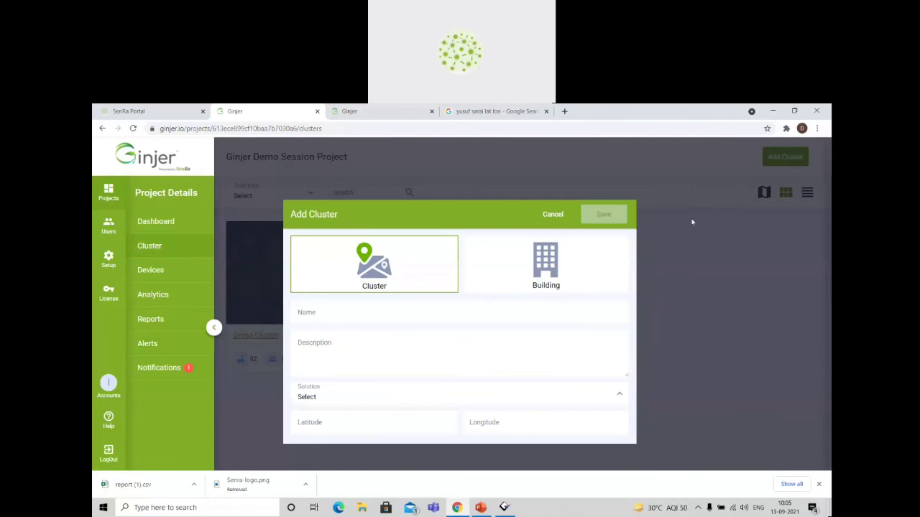
click(548, 277)
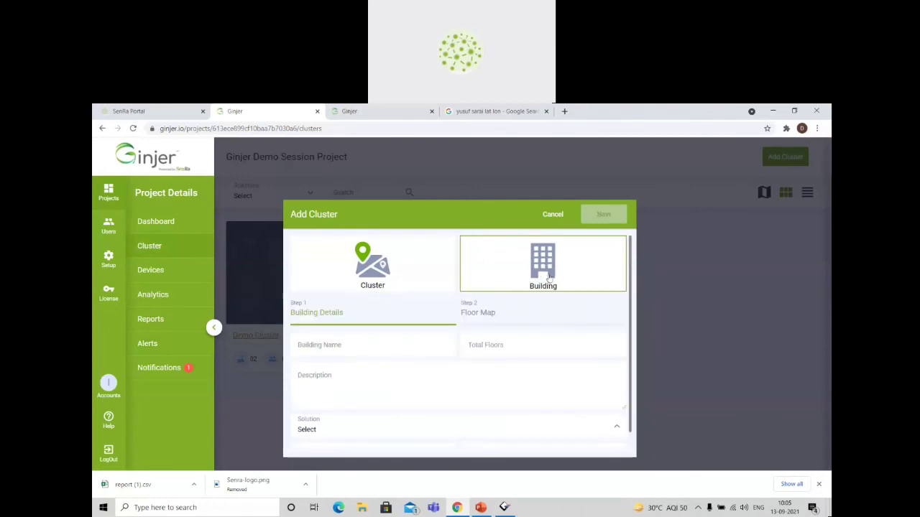
click(340, 346)
text(SenRa OFC)
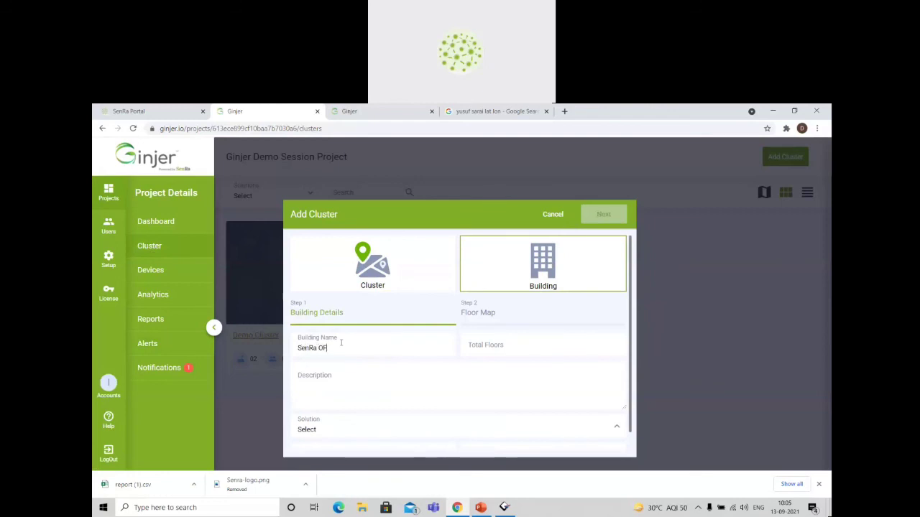
click(497, 346)
text(1)
click(343, 424)
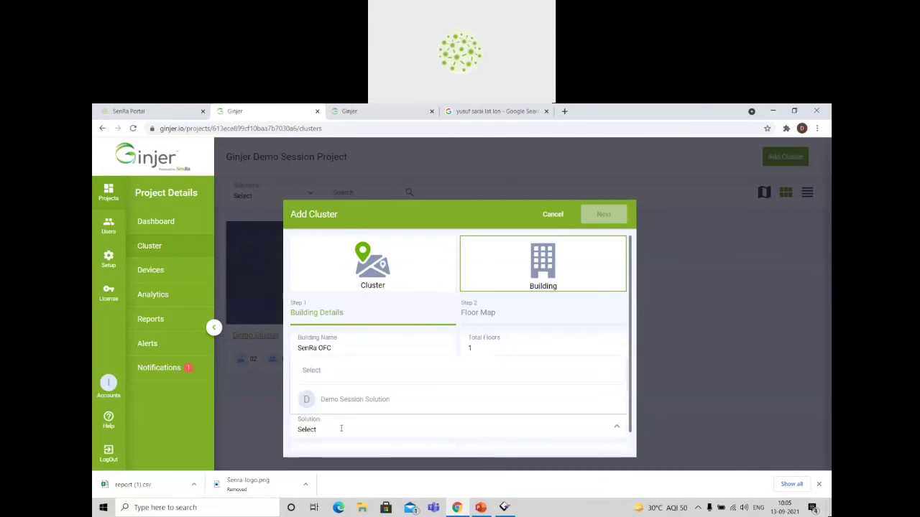
click(353, 397)
scroll(543, 380, down, 1)
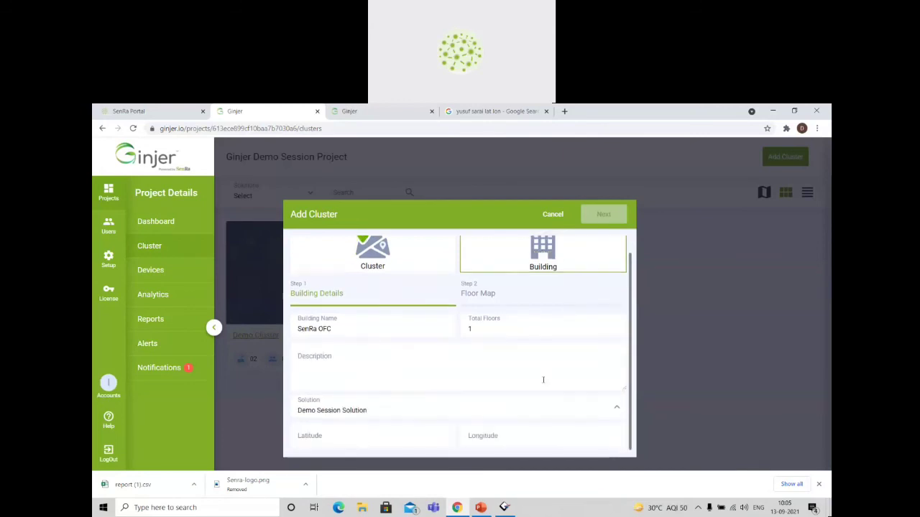
Fill in the building's longitude 77.2082 and latitude 28.5587 from the Yusuf Sarai search result and proceed to the floor map.
click(336, 439)
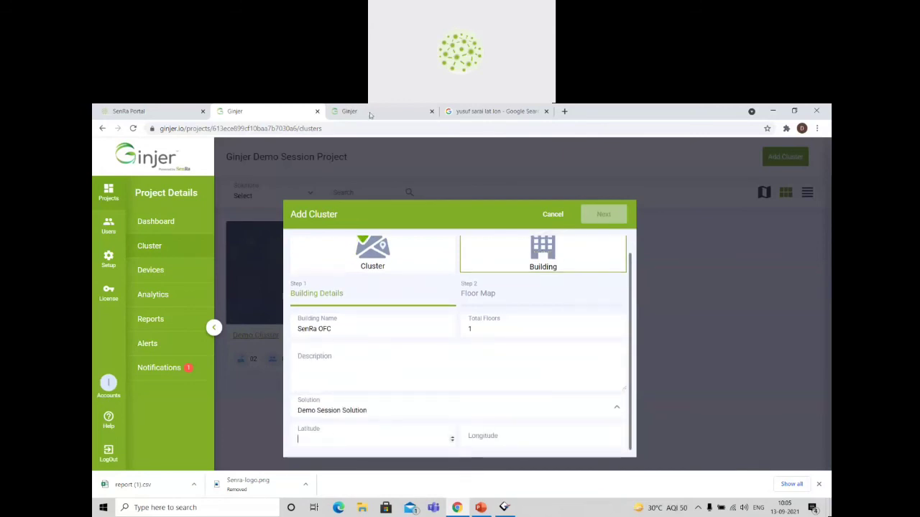
click(536, 114)
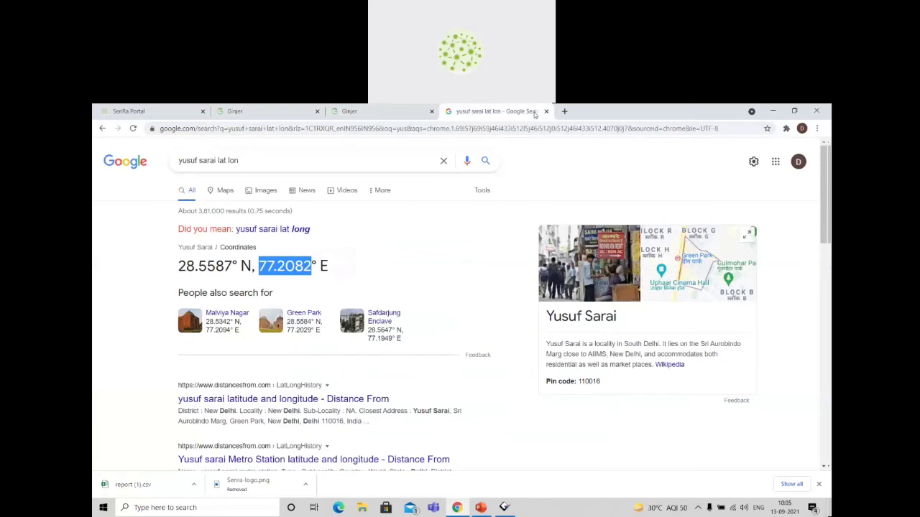
click(308, 115)
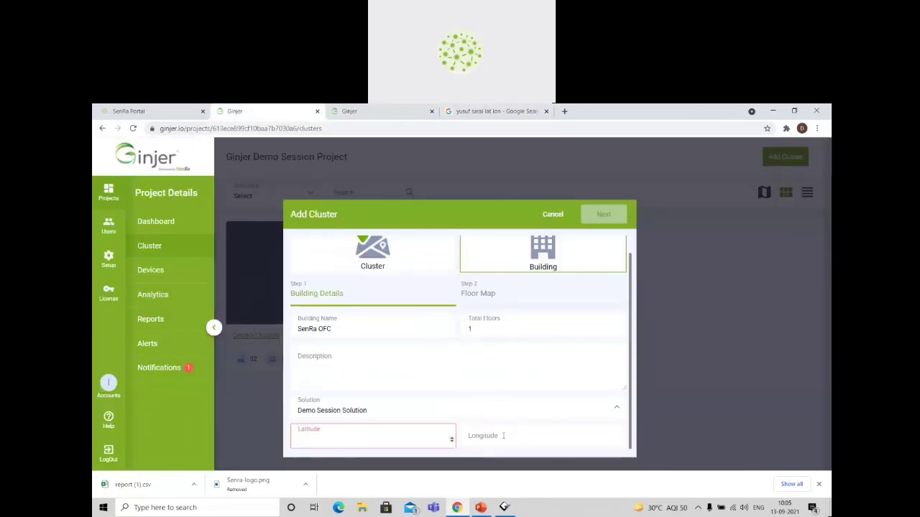
click(503, 436)
text(77.2082)
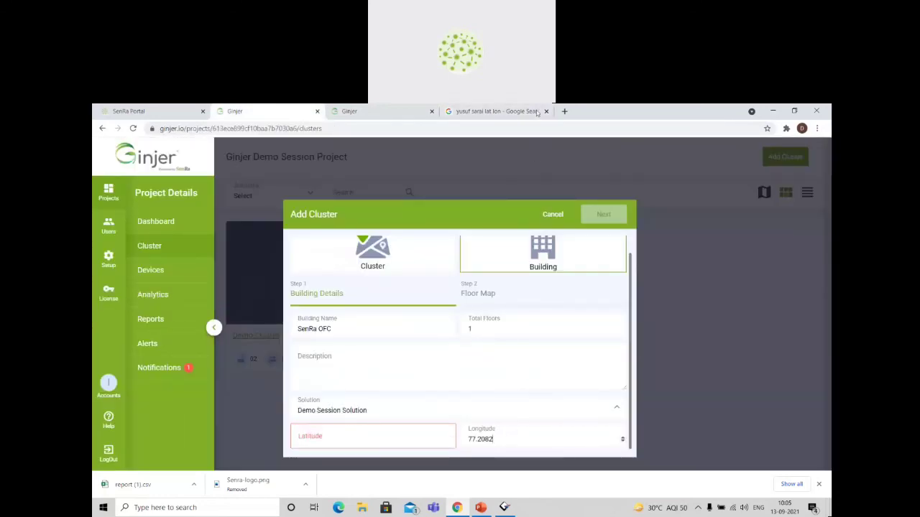
click(536, 113)
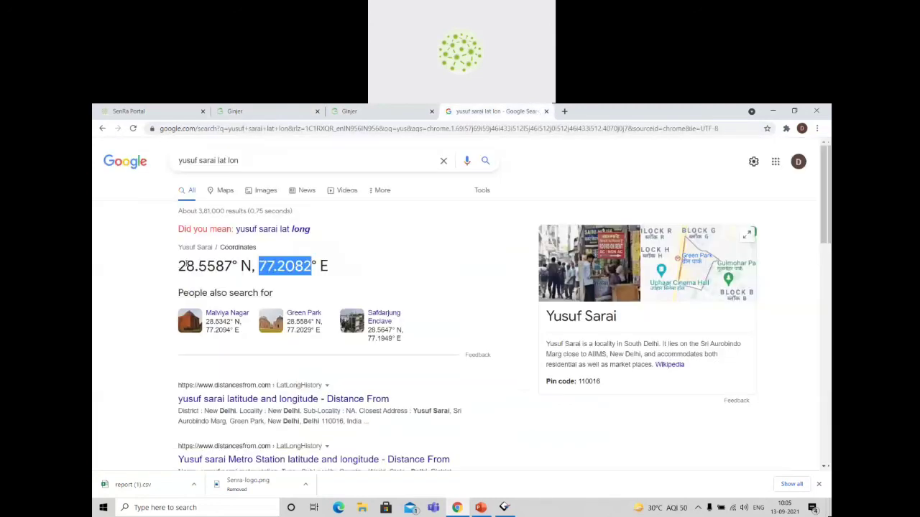
drag(176, 265, 233, 267)
key(ctrl+c)
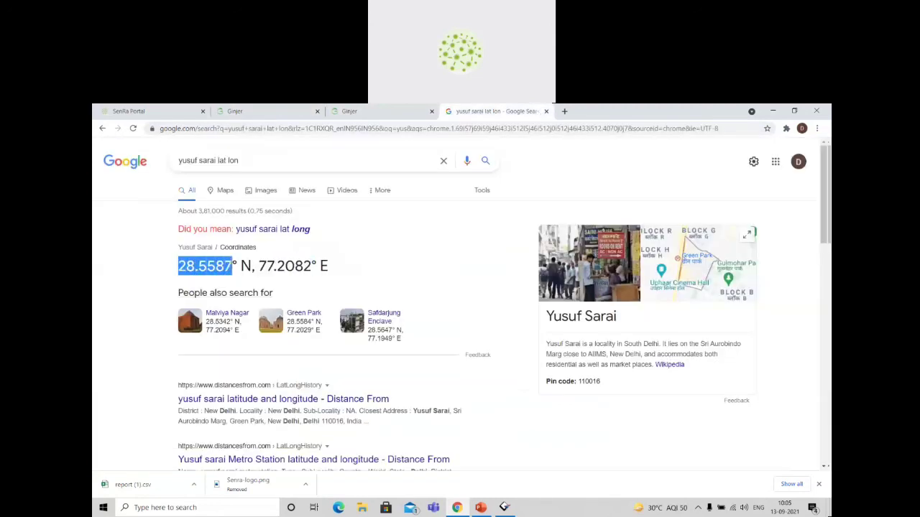
click(228, 112)
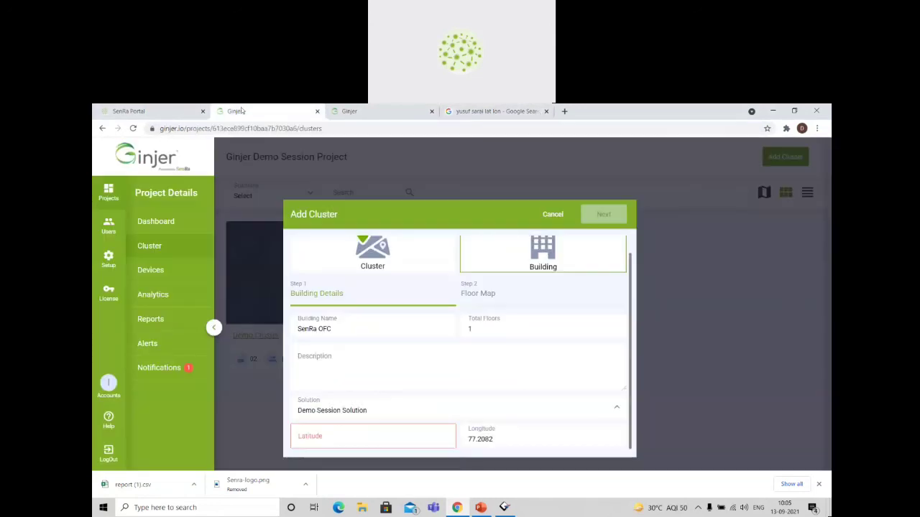
click(376, 436)
key(ctrl+v)
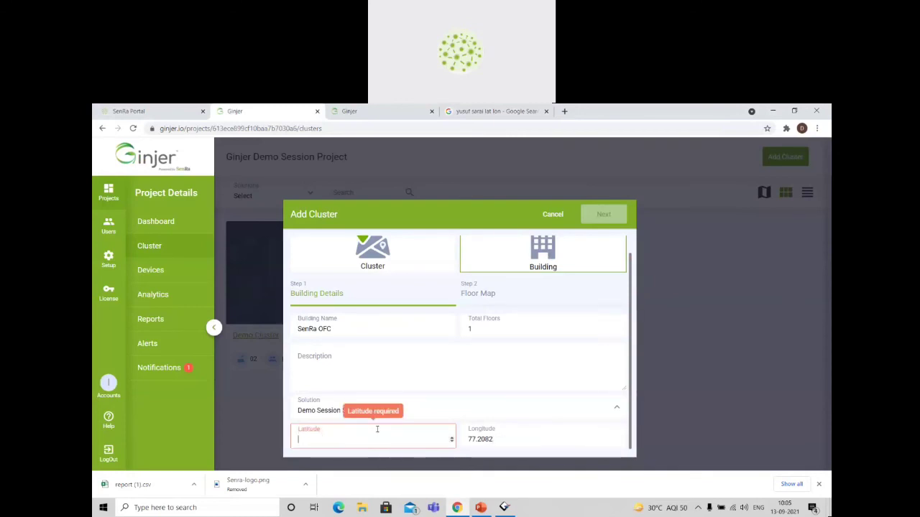
click(601, 213)
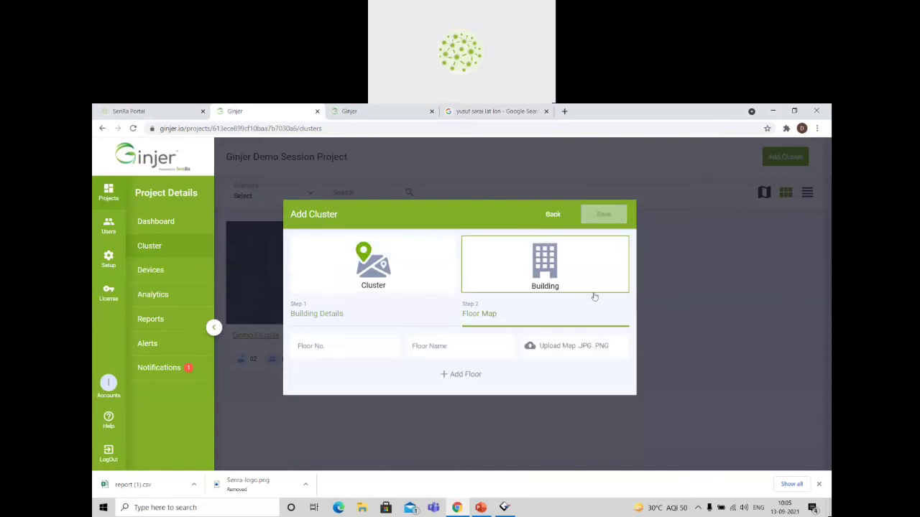
Add floor 1 with Ofc Floor Plan.jpeg from the Ginjer Webinar folder, save the building and open its floor plan.
click(576, 352)
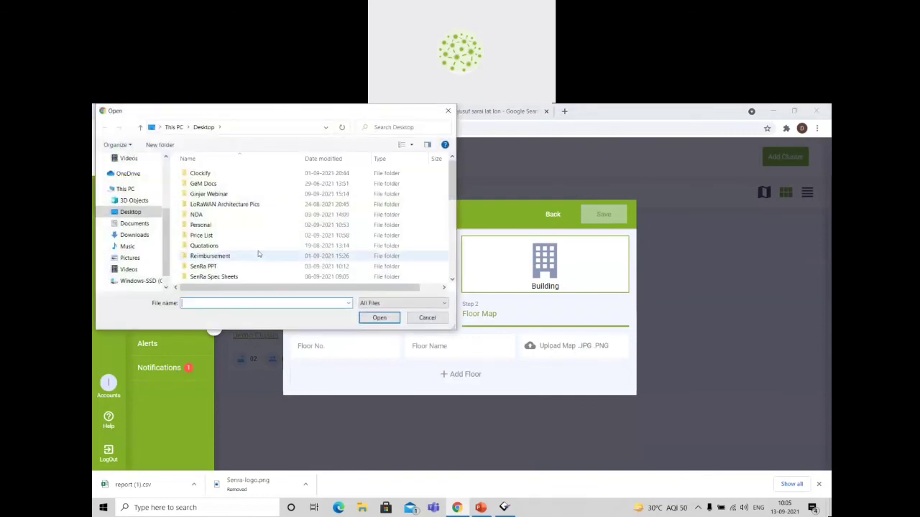
double_click(223, 194)
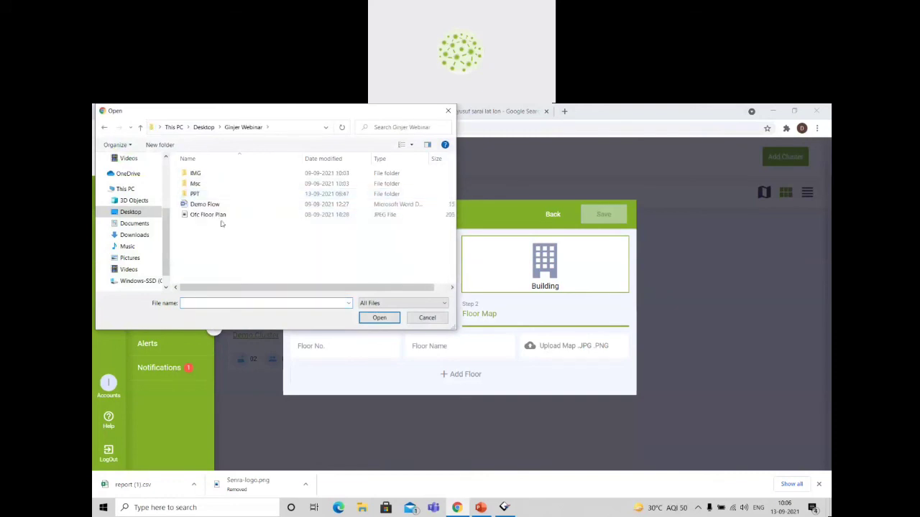
double_click(212, 215)
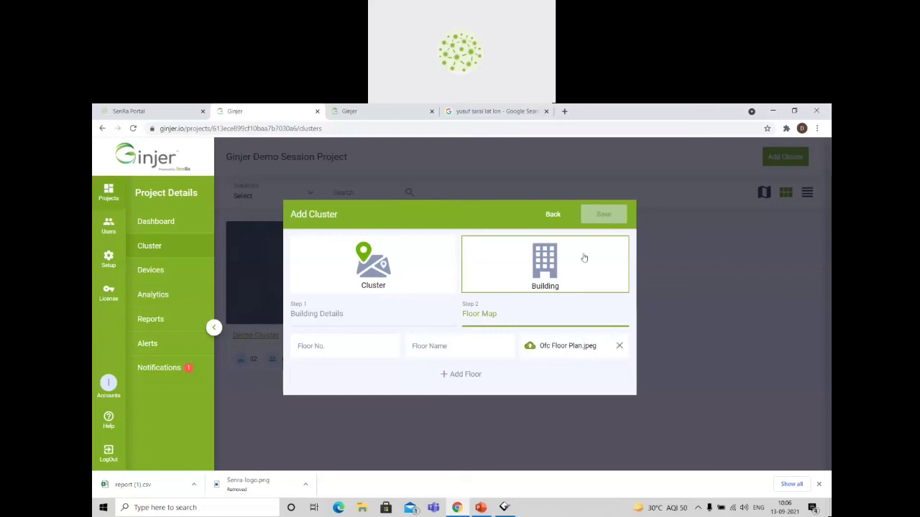
click(327, 344)
text(1)
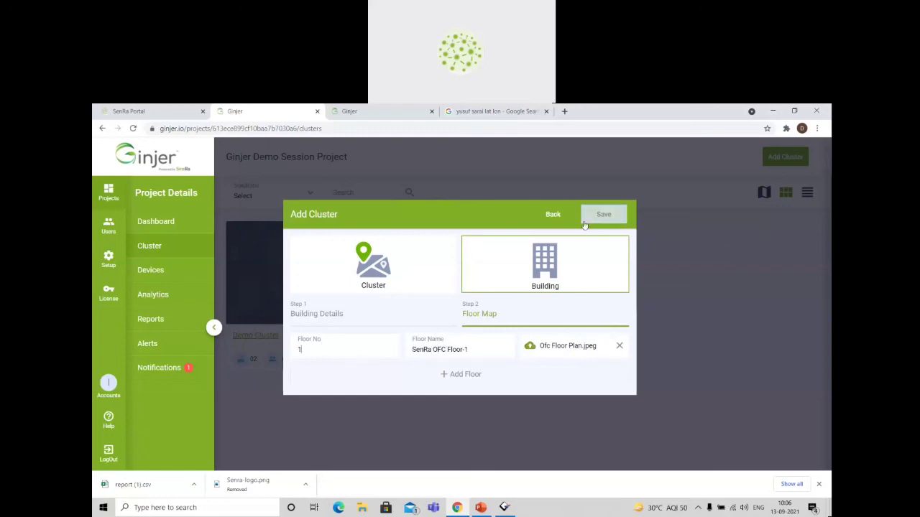
click(585, 219)
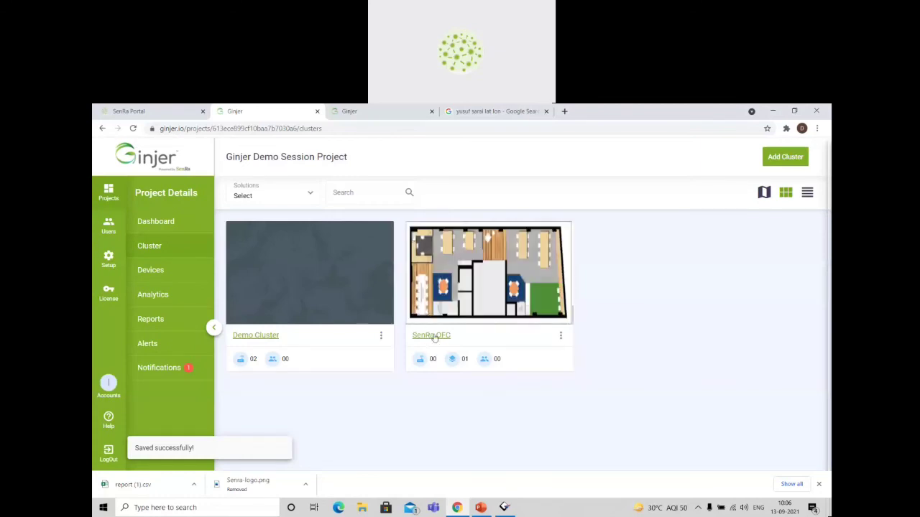
click(434, 336)
click(260, 342)
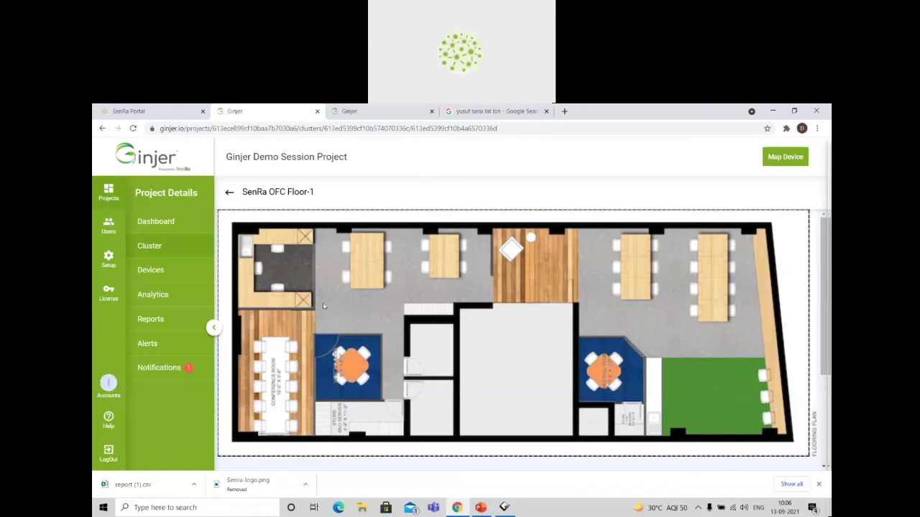
Return to the project's alerts and disable the TemP Monitoring alert.
click(165, 351)
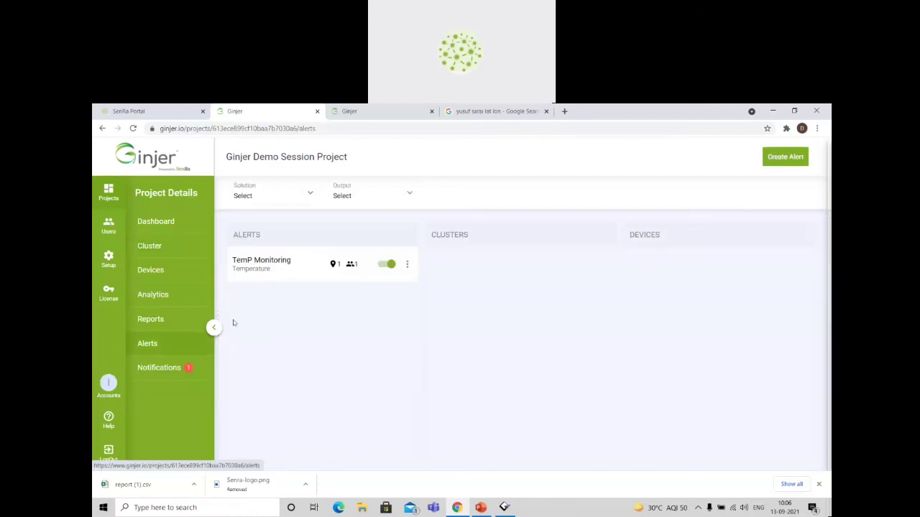
click(392, 264)
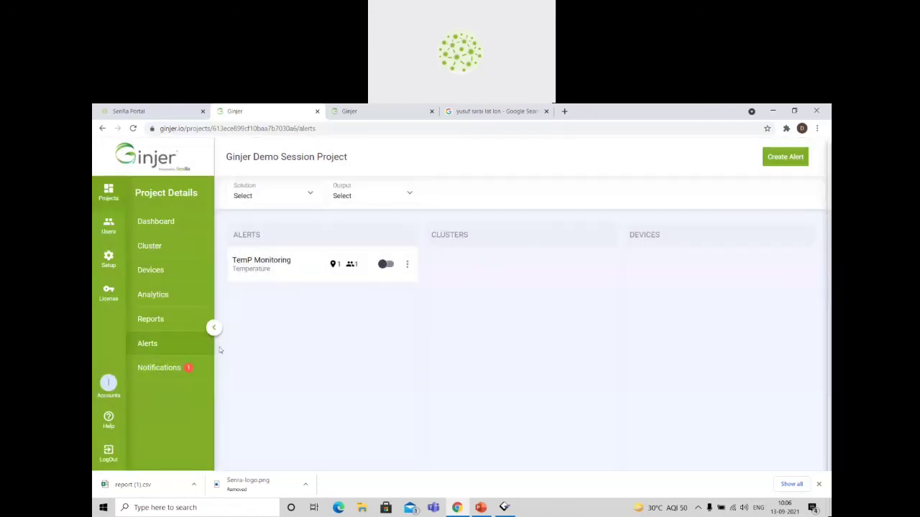
Switch to the other account's projects and open the Camp Green Community Garden project.
click(108, 384)
click(154, 420)
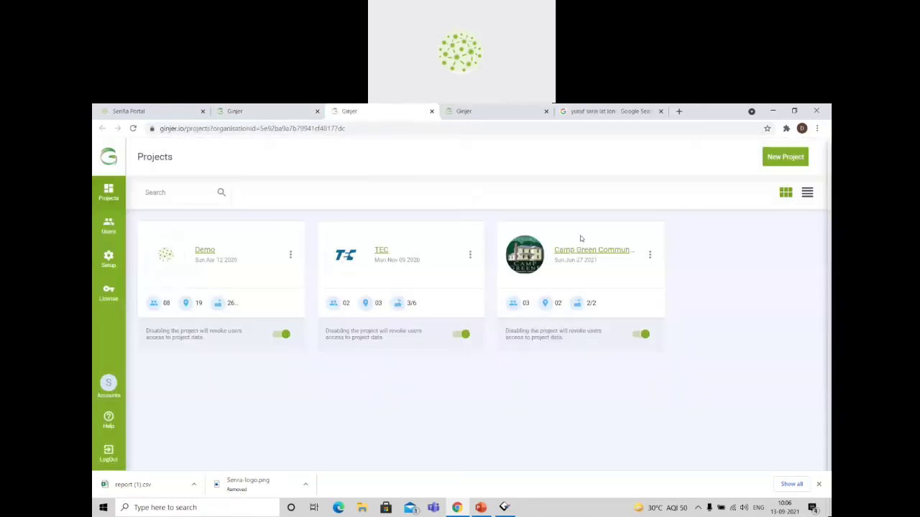
click(572, 255)
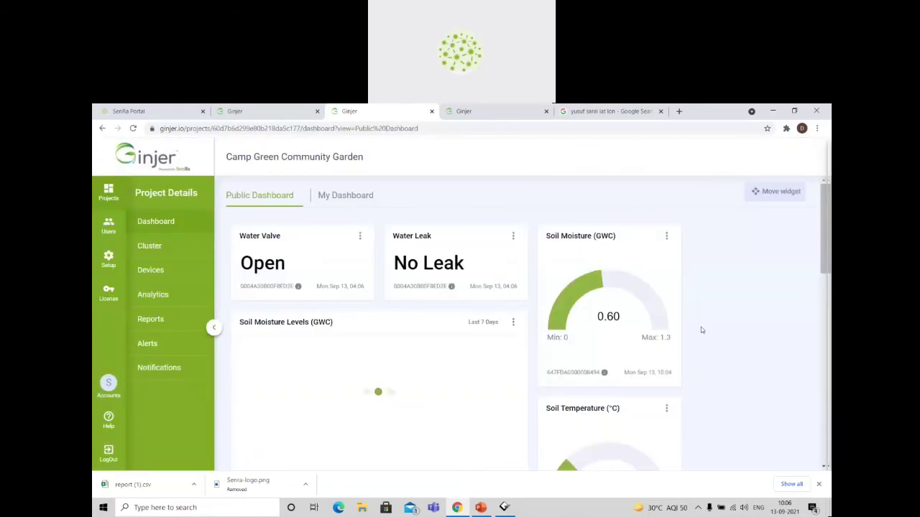
Examine the soil moisture, soil temperature, outdoor humidity and outdoor temperature widgets on the Camp Green Community Garden Public Dashboard.
scroll(701, 327, down, 2)
scroll(702, 330, down, 1)
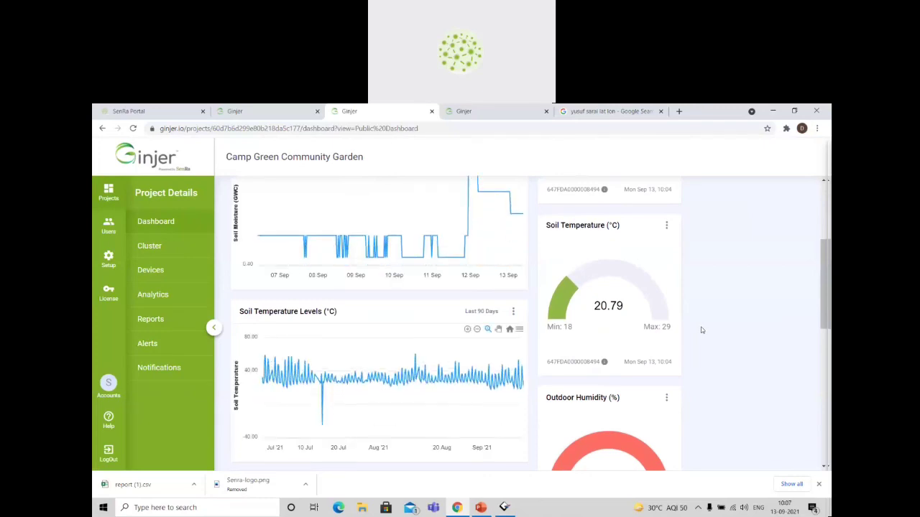
scroll(702, 329, up, 1)
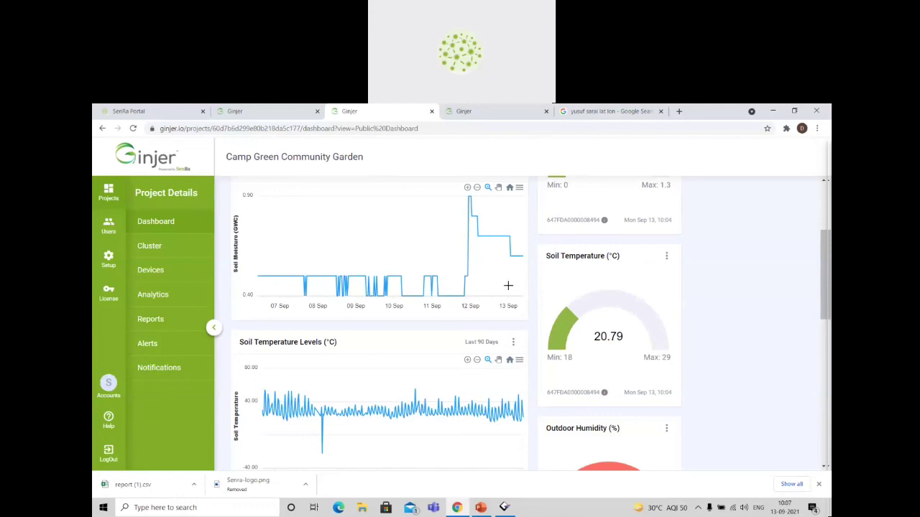
scroll(698, 371, down, 2)
scroll(701, 372, down, 3)
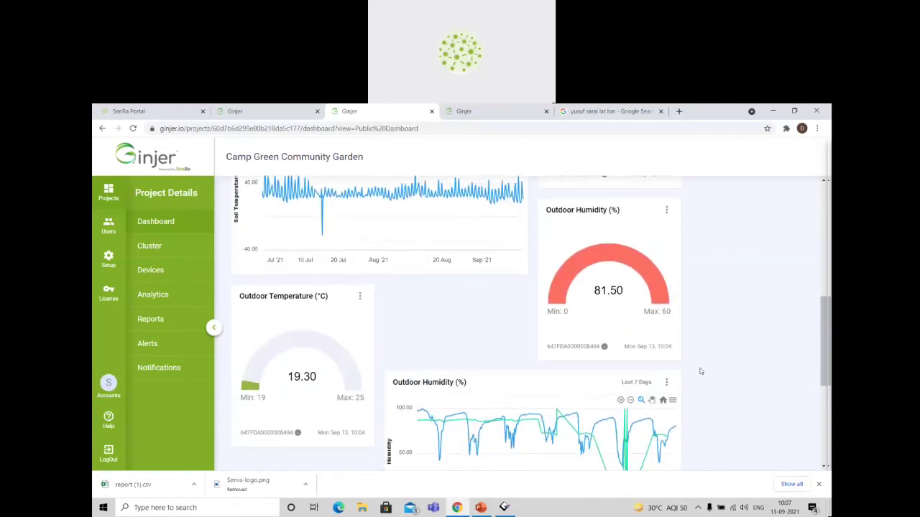
scroll(767, 409, down, 2)
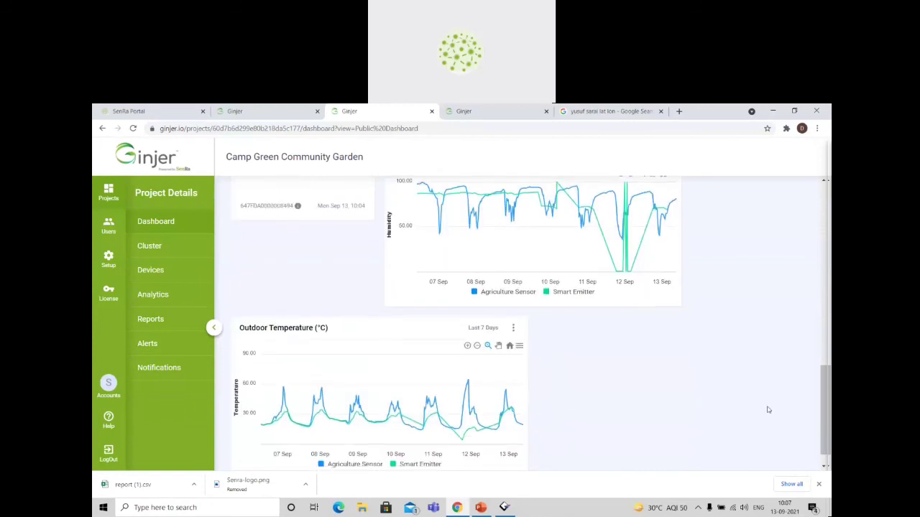
scroll(767, 409, up, 6)
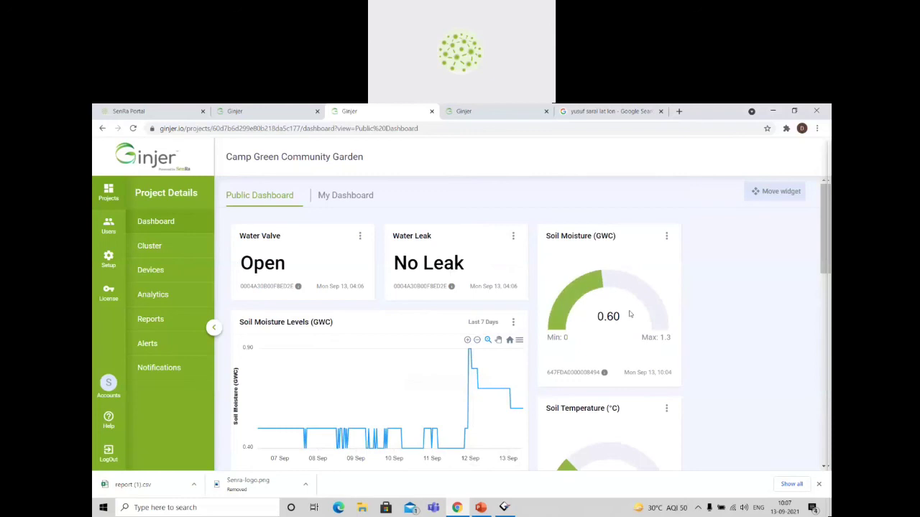
scroll(629, 314, down, 2)
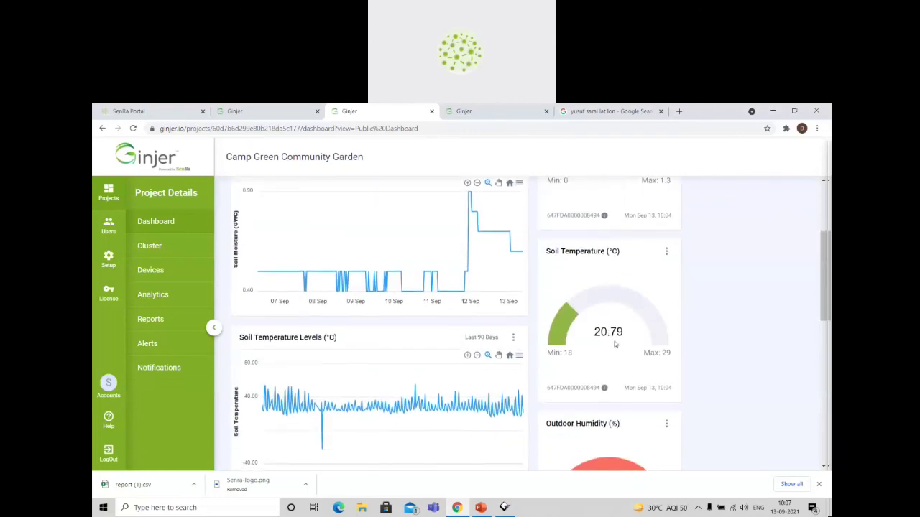
Examine the Soil Temperature Levels, Outdoor Humidity and Outdoor Temperature charts on the garden project's Public Dashboard.
scroll(614, 345, down, 1)
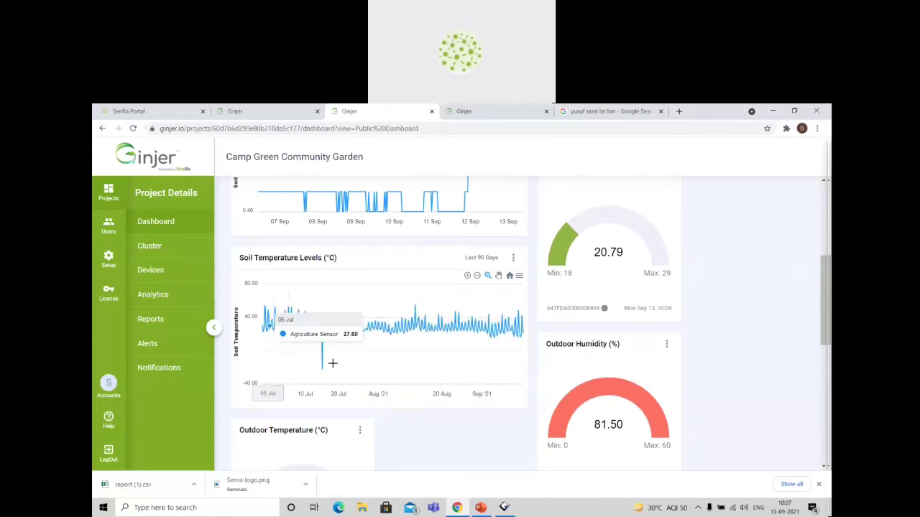
scroll(677, 396, down, 1)
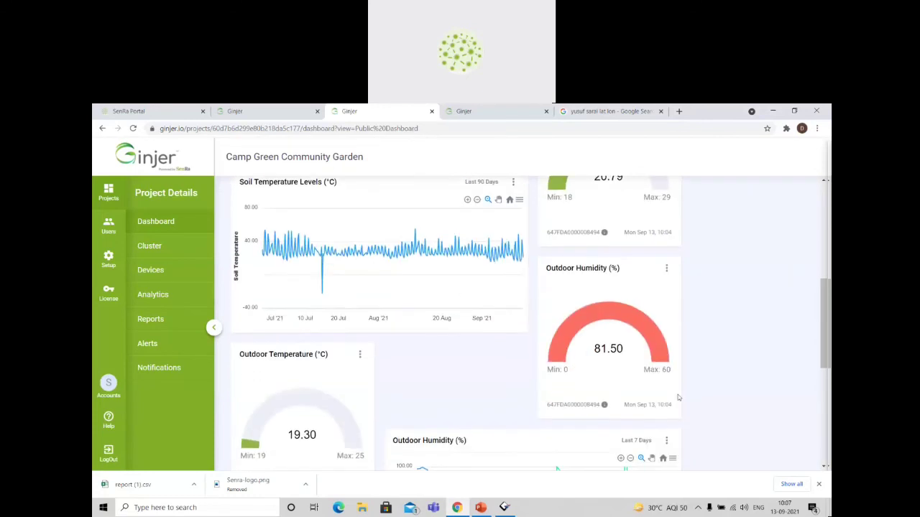
scroll(446, 360, down, 1)
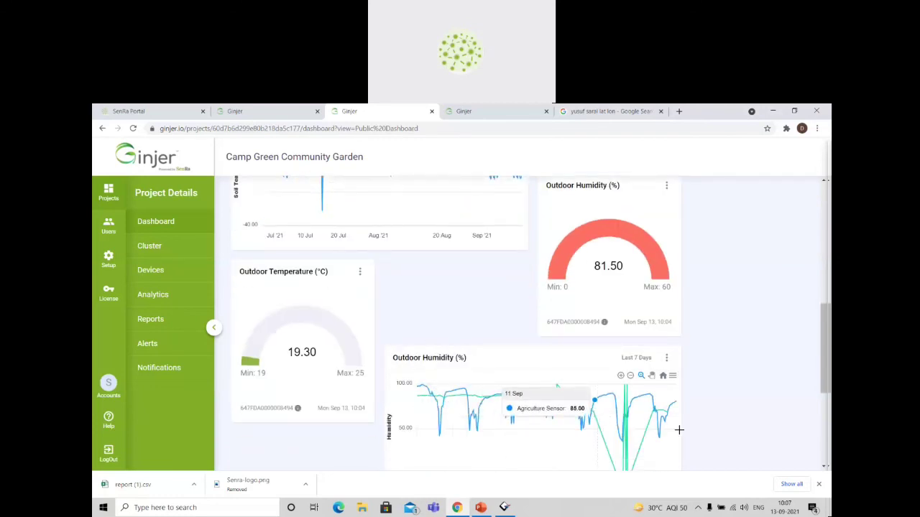
scroll(646, 420, down, 1)
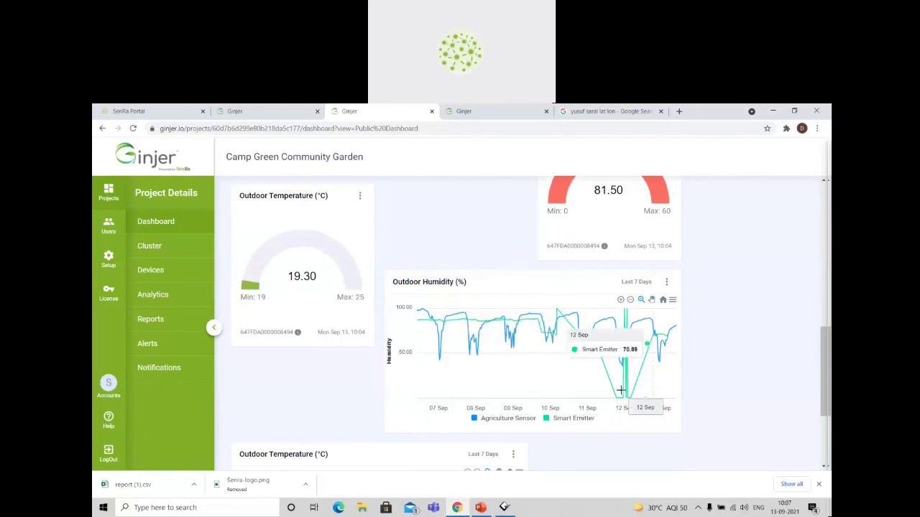
scroll(671, 396, down, 2)
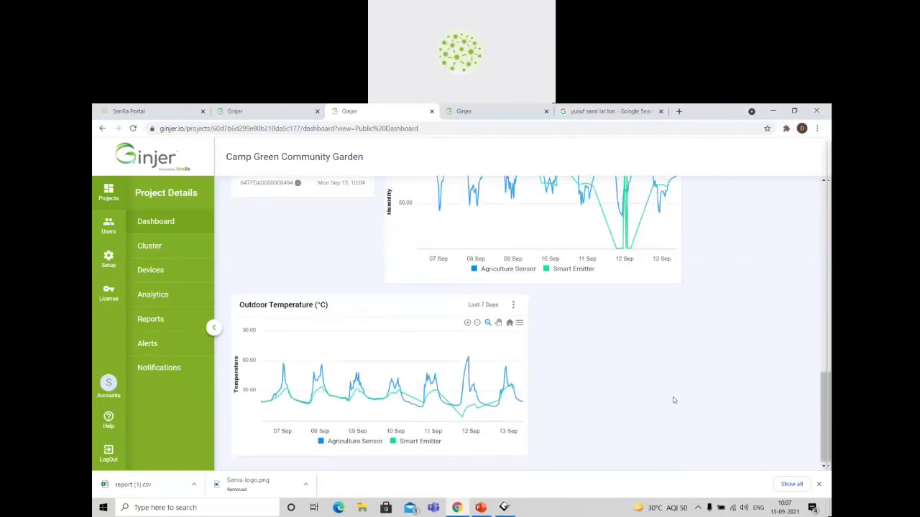
scroll(673, 400, up, 8)
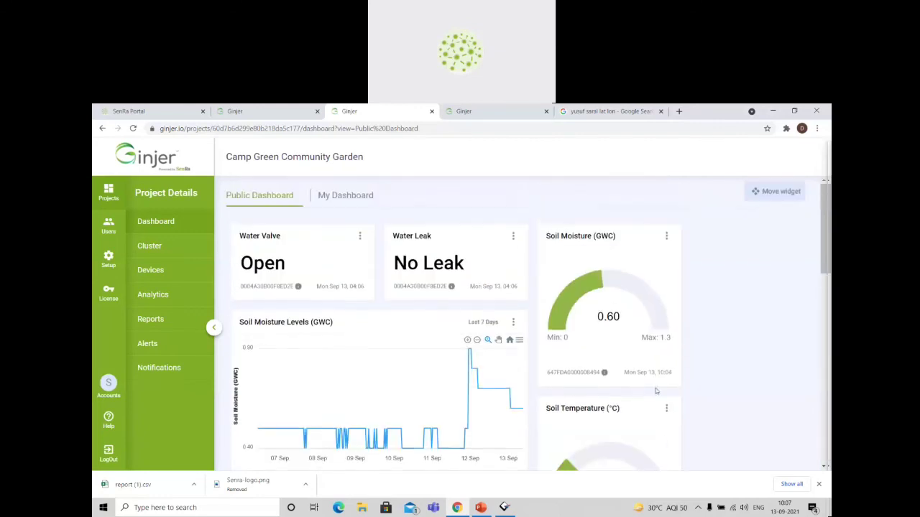
View the project's devices, then open the Camp Green Community Garden cluster's floor map at the mapped devices.
click(155, 269)
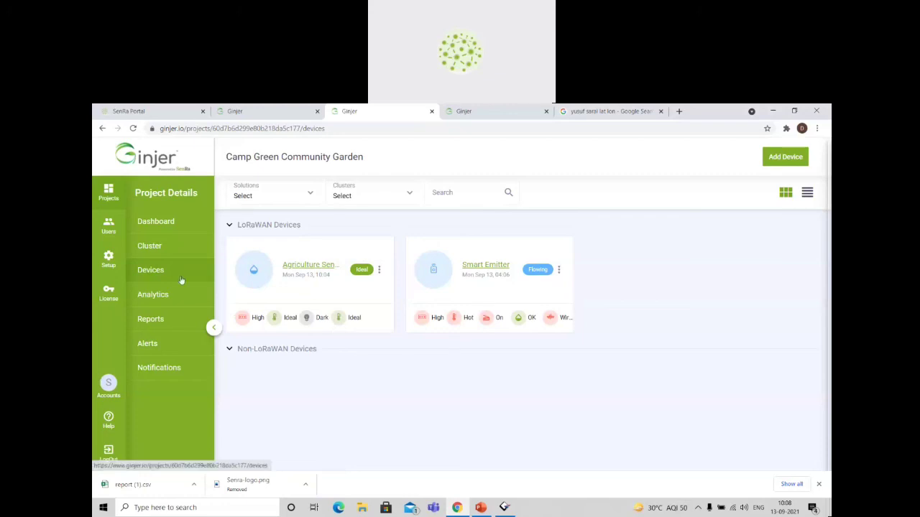
click(152, 247)
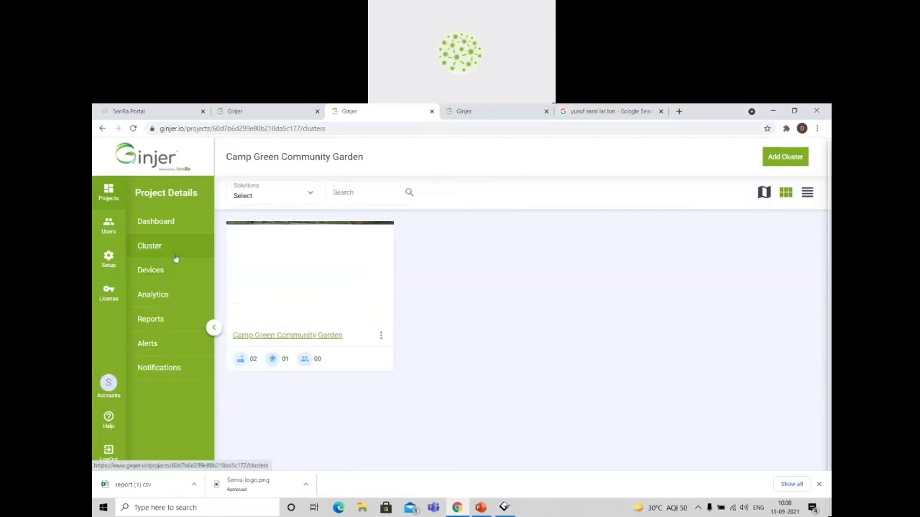
click(247, 336)
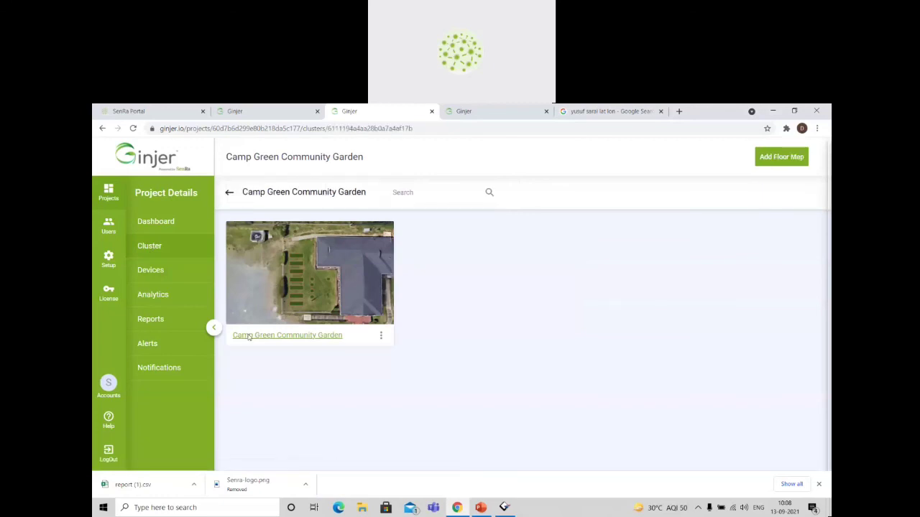
click(249, 336)
scroll(467, 345, down, 2)
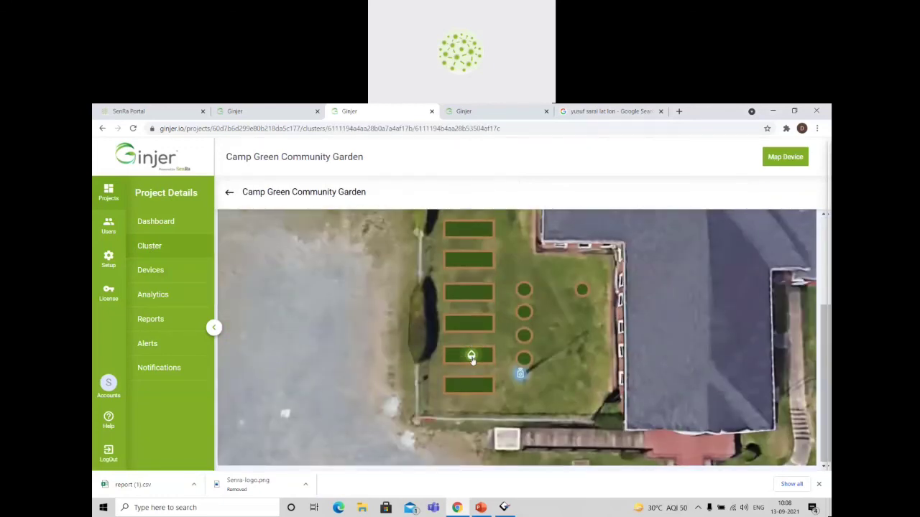
Inspect the Agriculture Sensor and Smart Emitter details on the garden floor map and close both device cards.
click(471, 356)
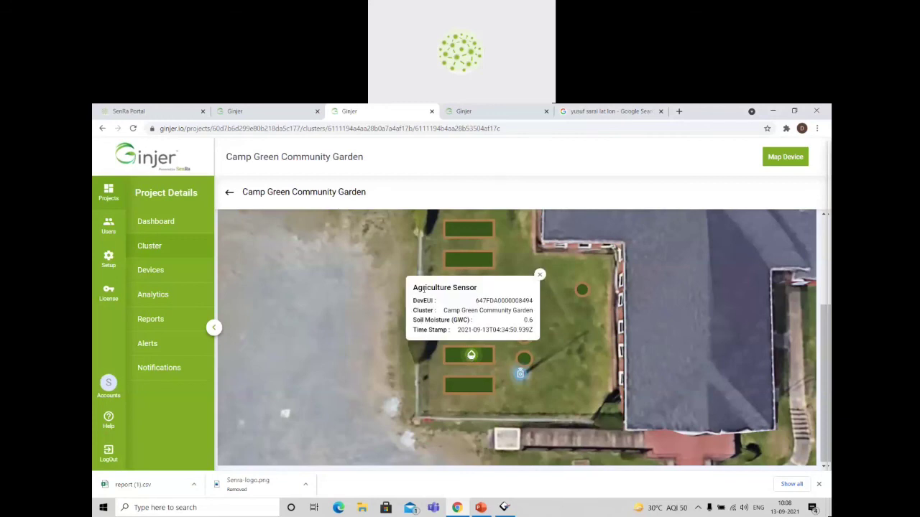
drag(418, 287, 490, 290)
click(490, 290)
click(520, 375)
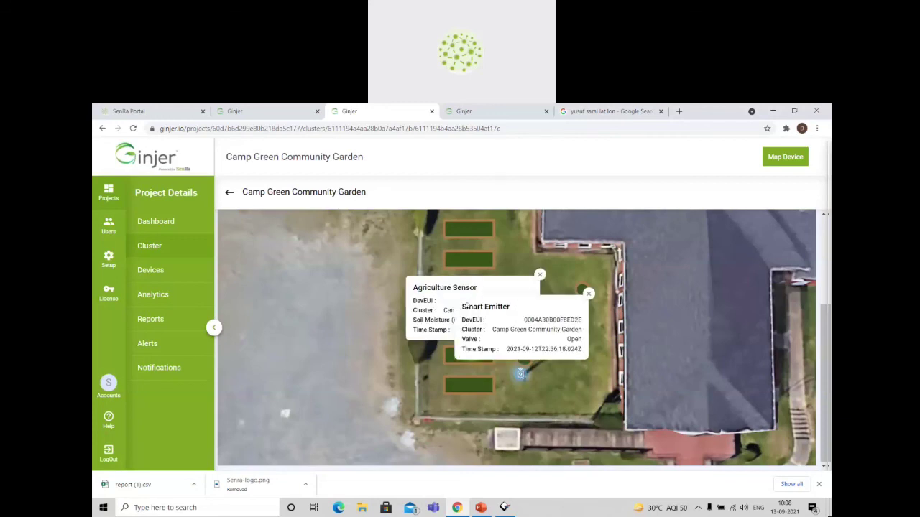
drag(467, 305, 535, 316)
click(535, 316)
drag(588, 295, 540, 274)
click(541, 274)
click(540, 274)
click(589, 294)
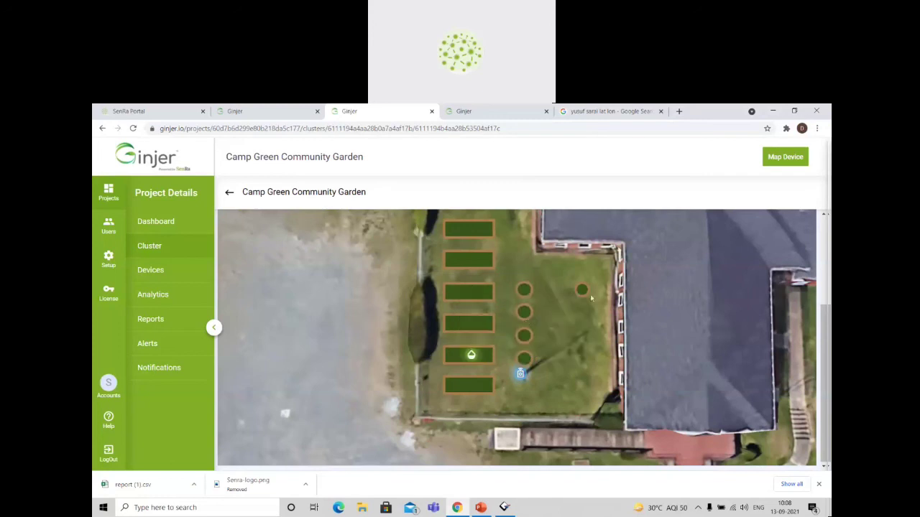
scroll(556, 331, up, 1)
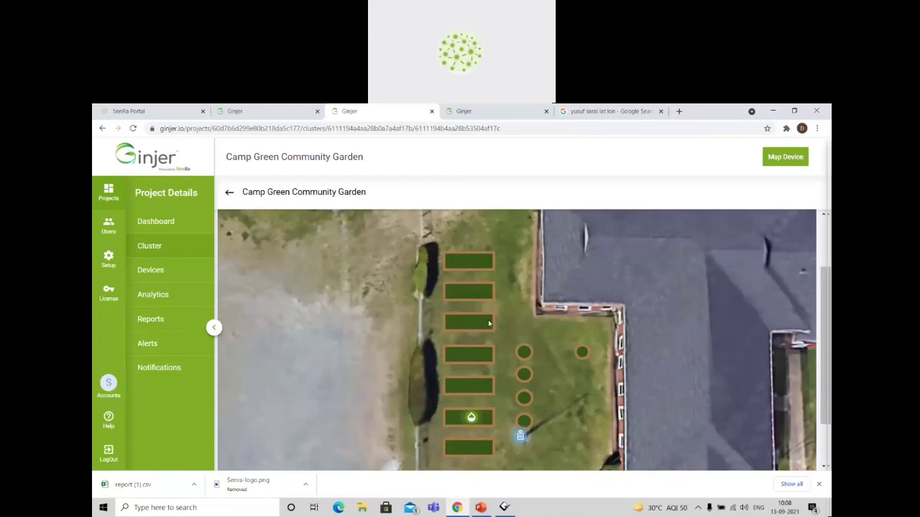
Return to the project's Public Dashboard by way of the cluster overview and look over its widgets again.
click(159, 248)
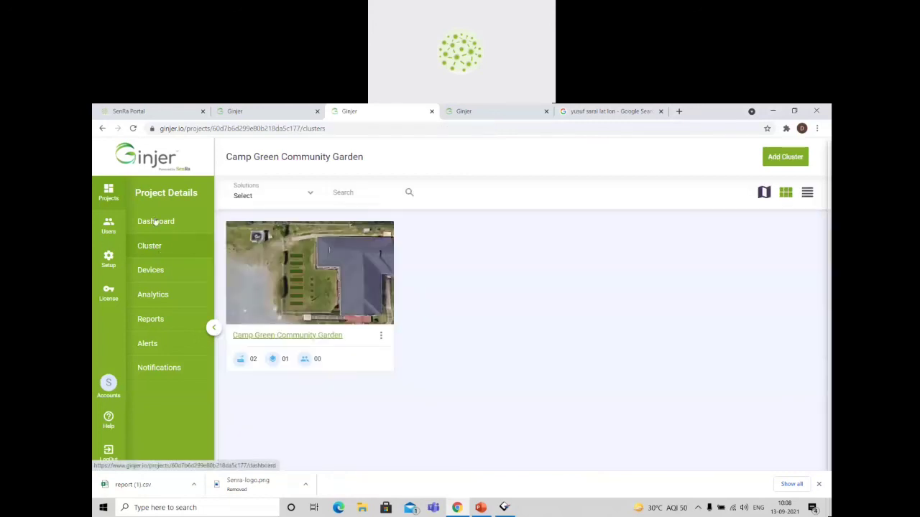
click(154, 222)
scroll(334, 315, down, 5)
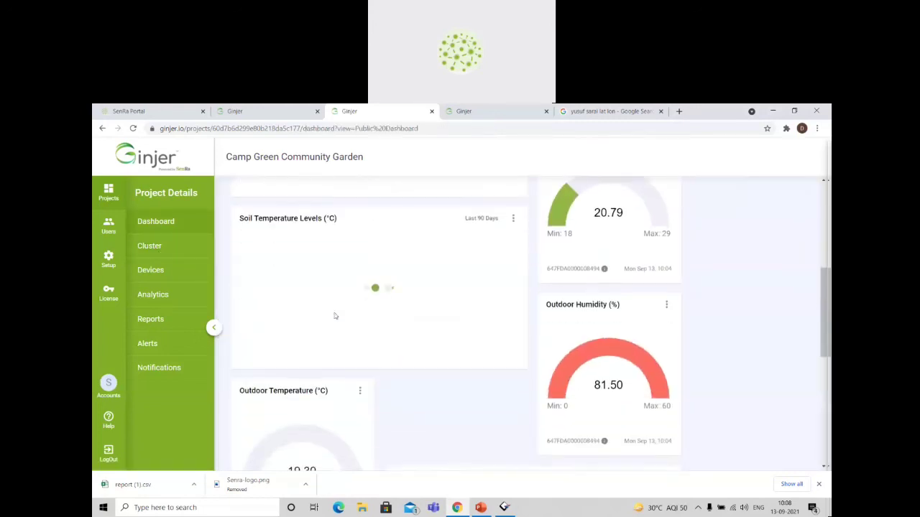
scroll(334, 316, up, 5)
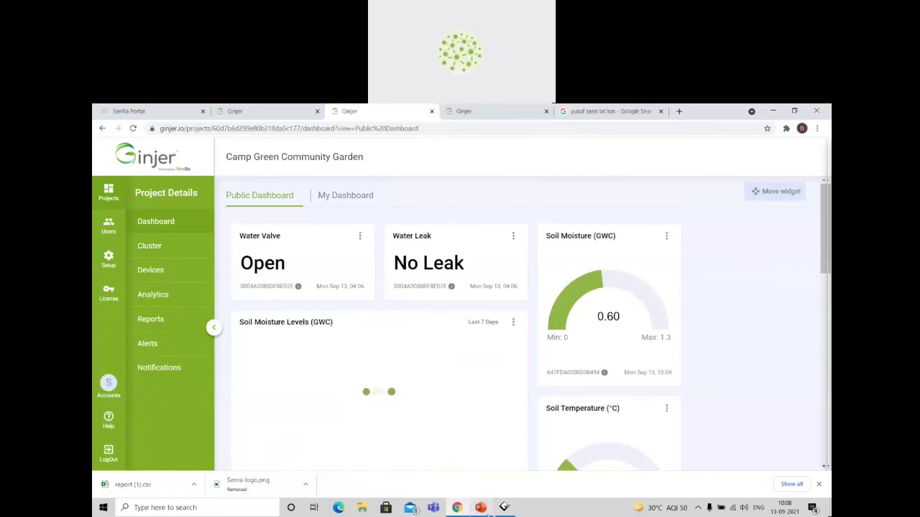
Switch to the Ginjer Webinar - Final presentation in PowerPoint and start the slide show from the Contact & References slide.
click(480, 507)
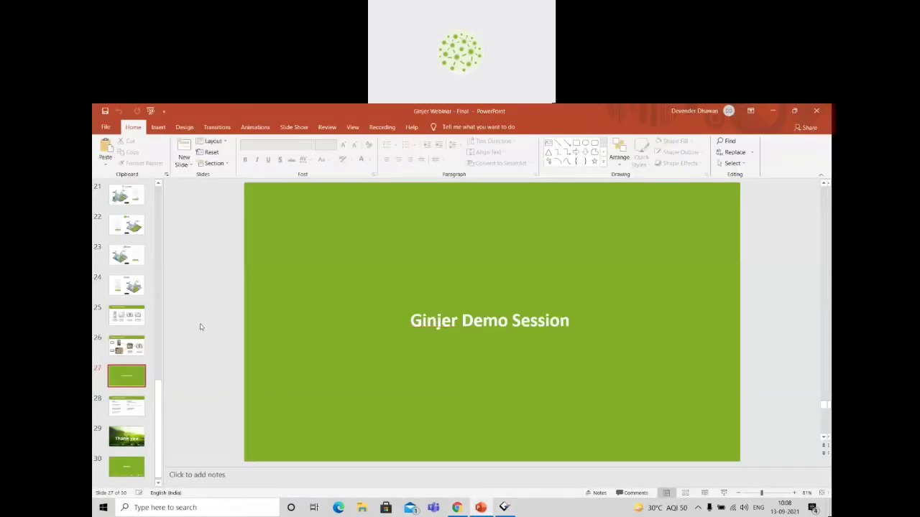
key(Up)
key(Down)
key(Down)
key(Down)
key(Up)
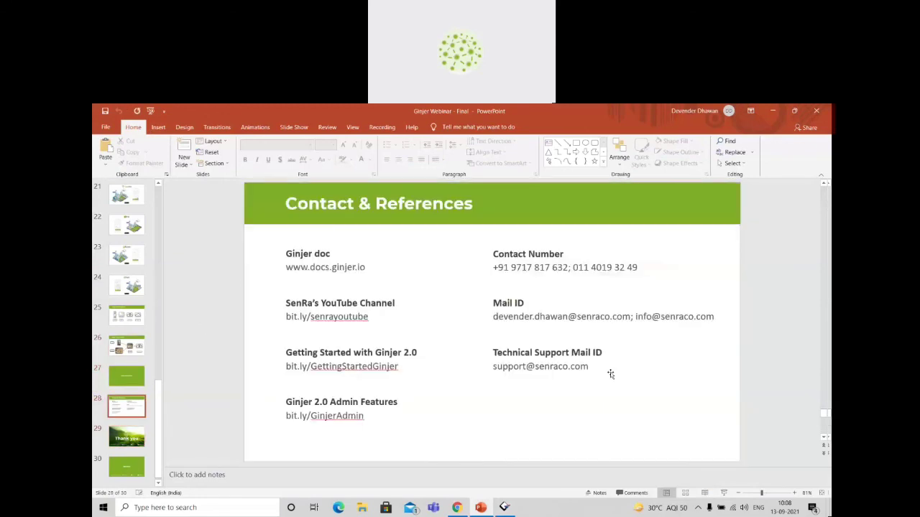
key(shift+F5)
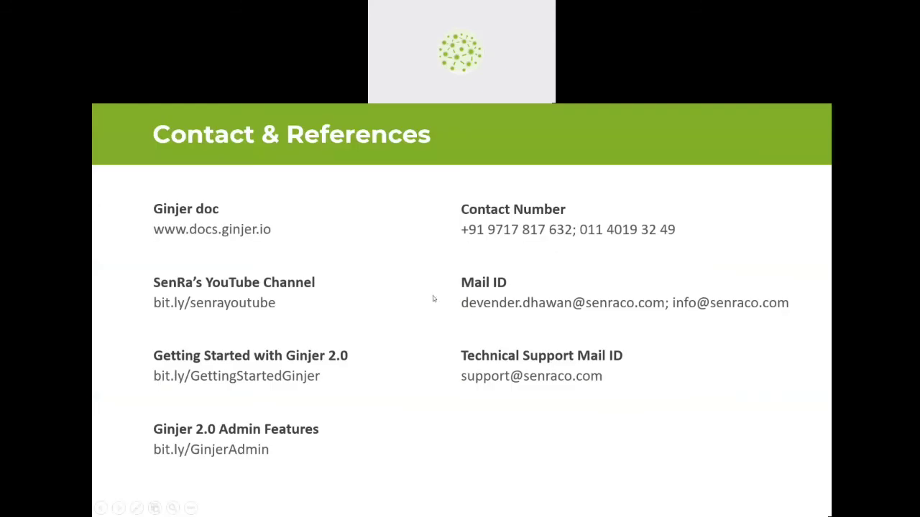